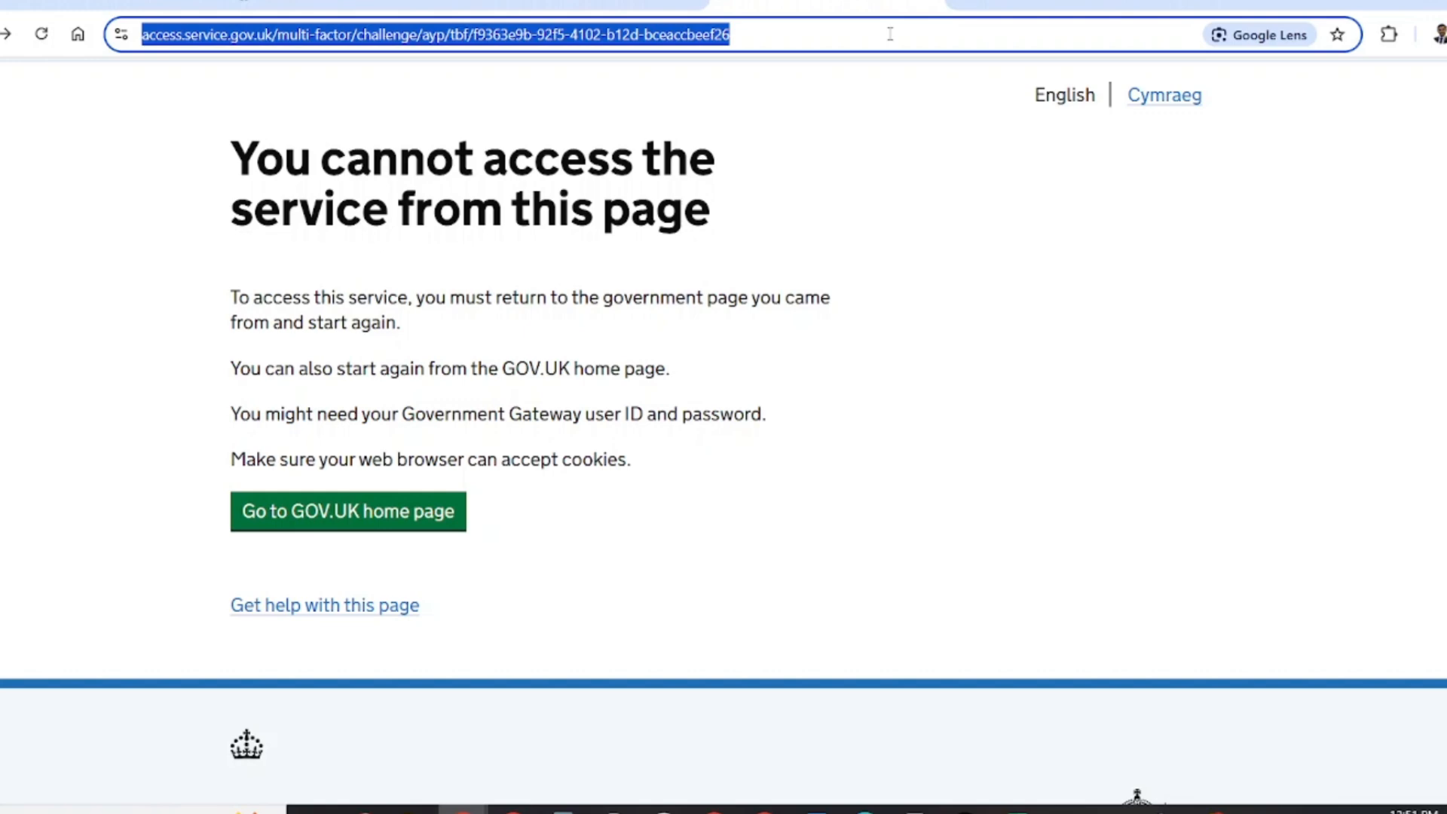
- Search the web for the HMRC login, open the GOV.UK HMRC online services page and sign in
type("hmrc log")
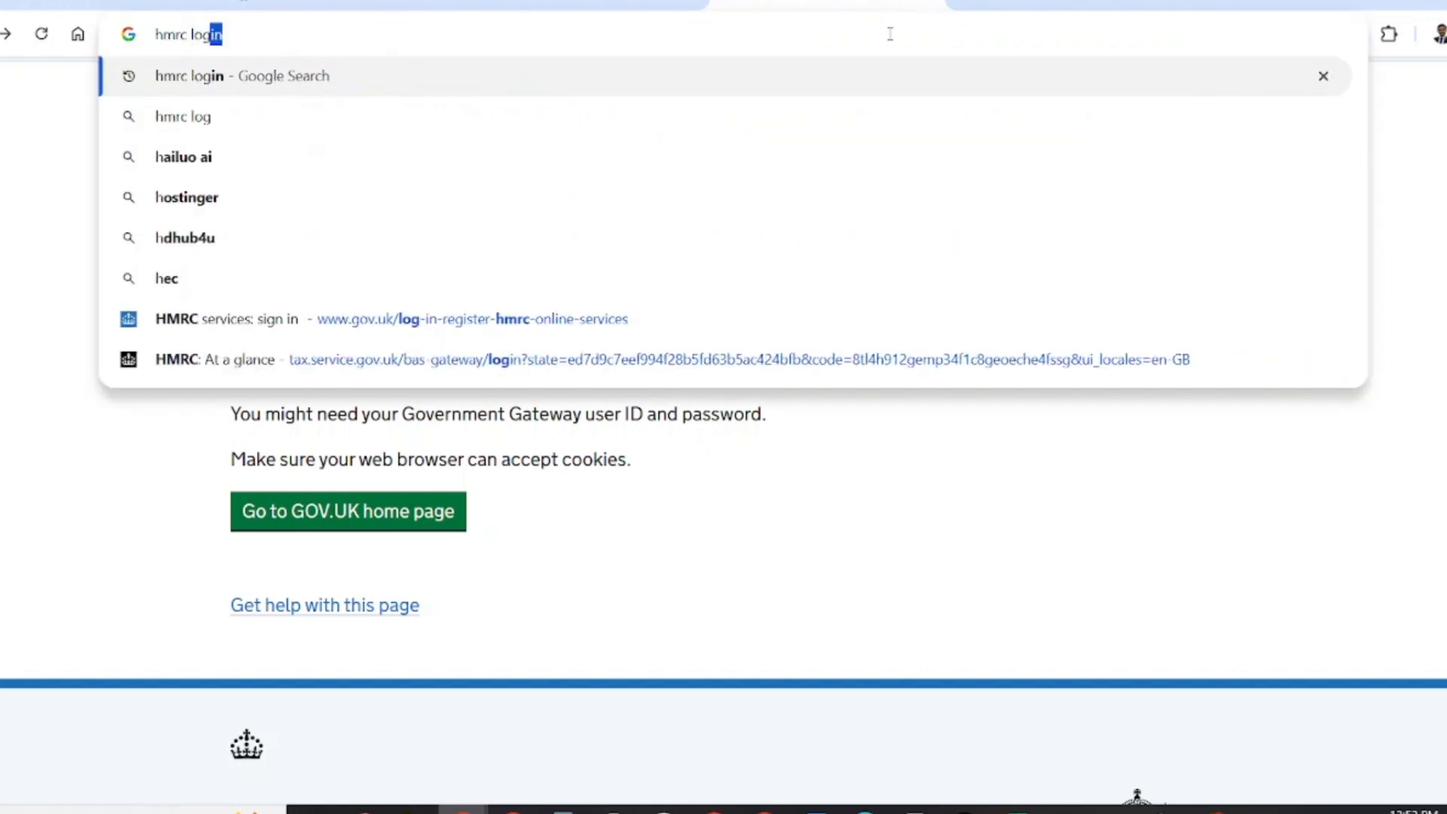
type("ini")
key("Return")
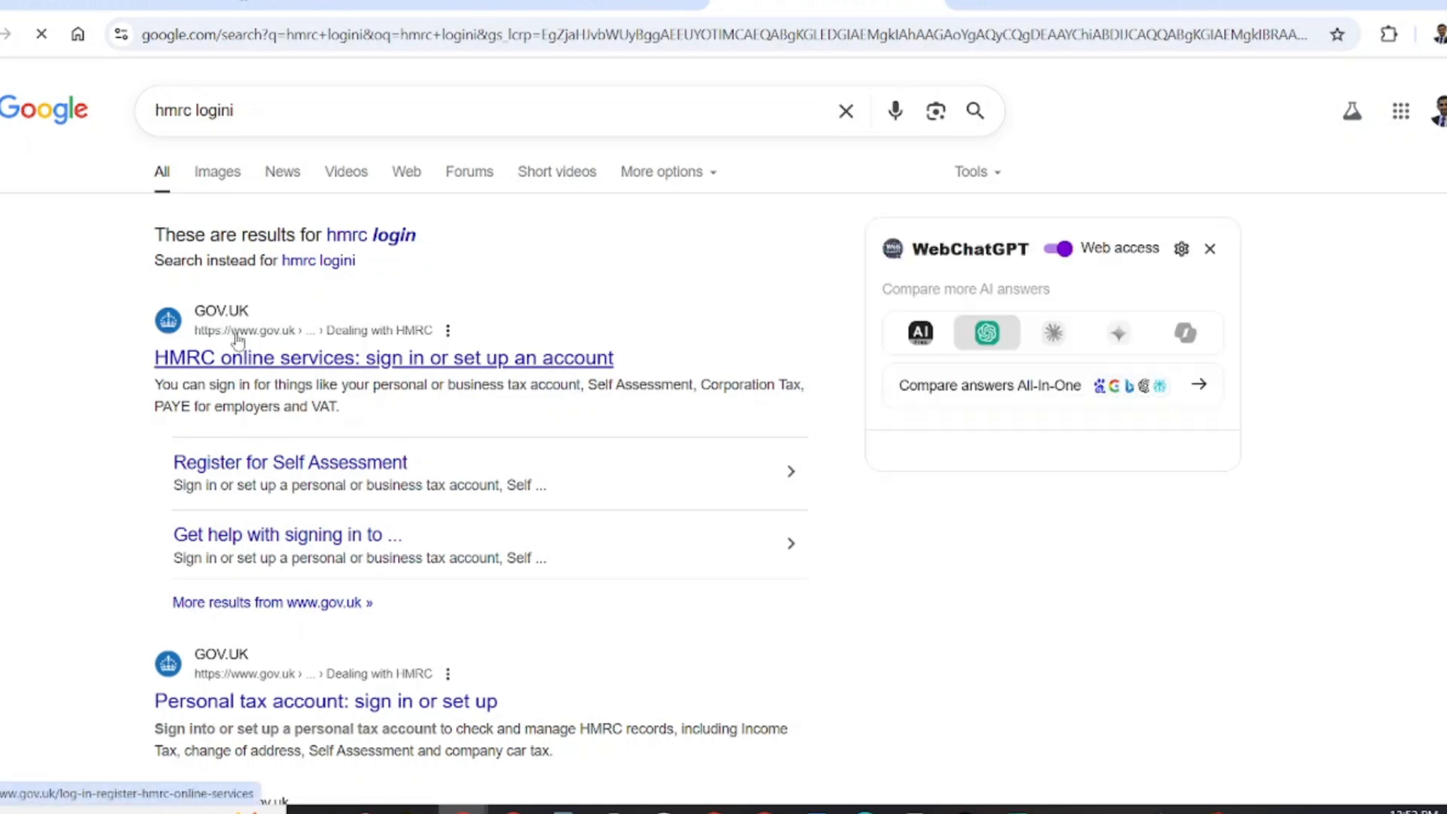
left_click(294, 368)
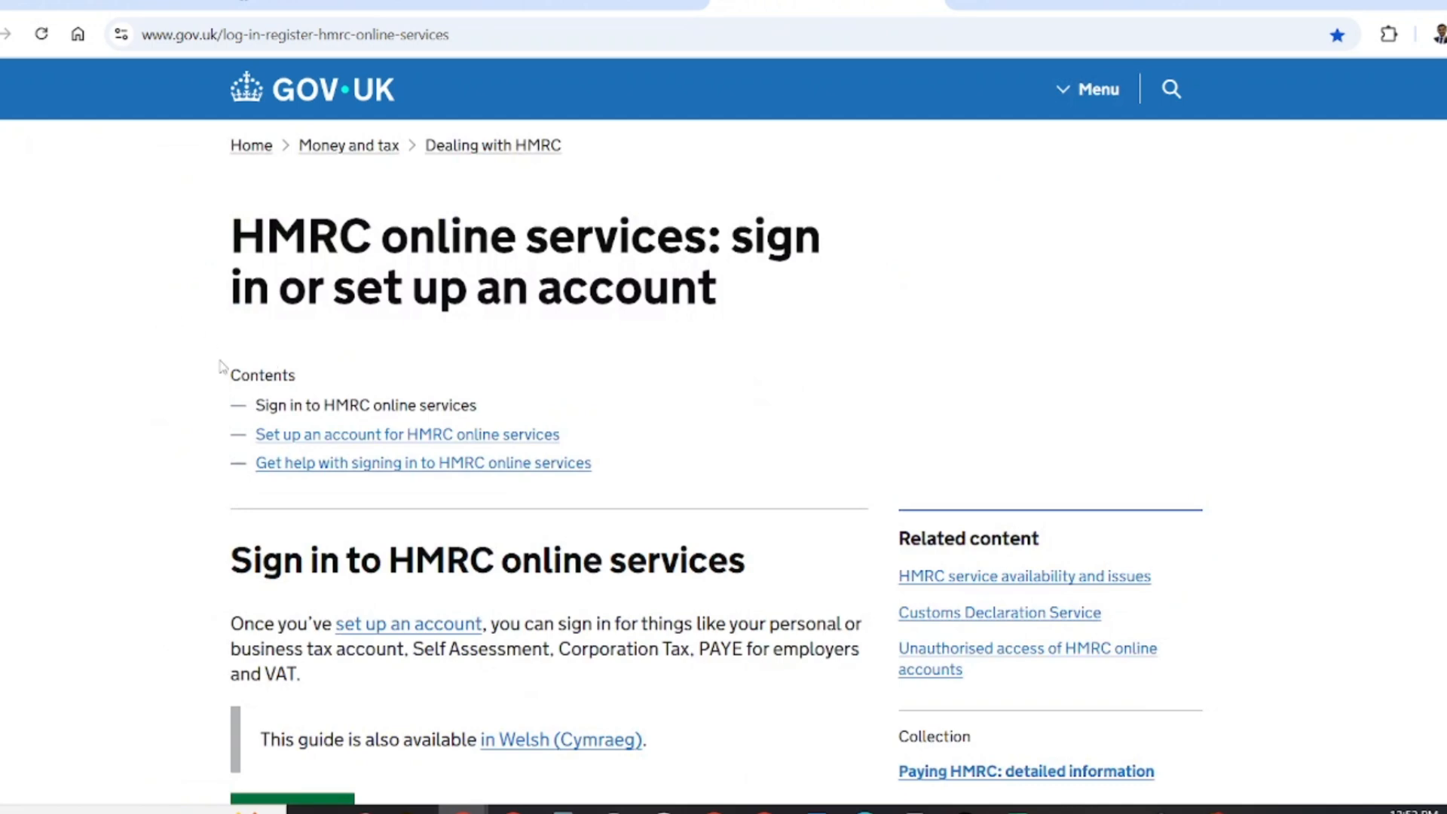
scroll(481, 423, "down", 2)
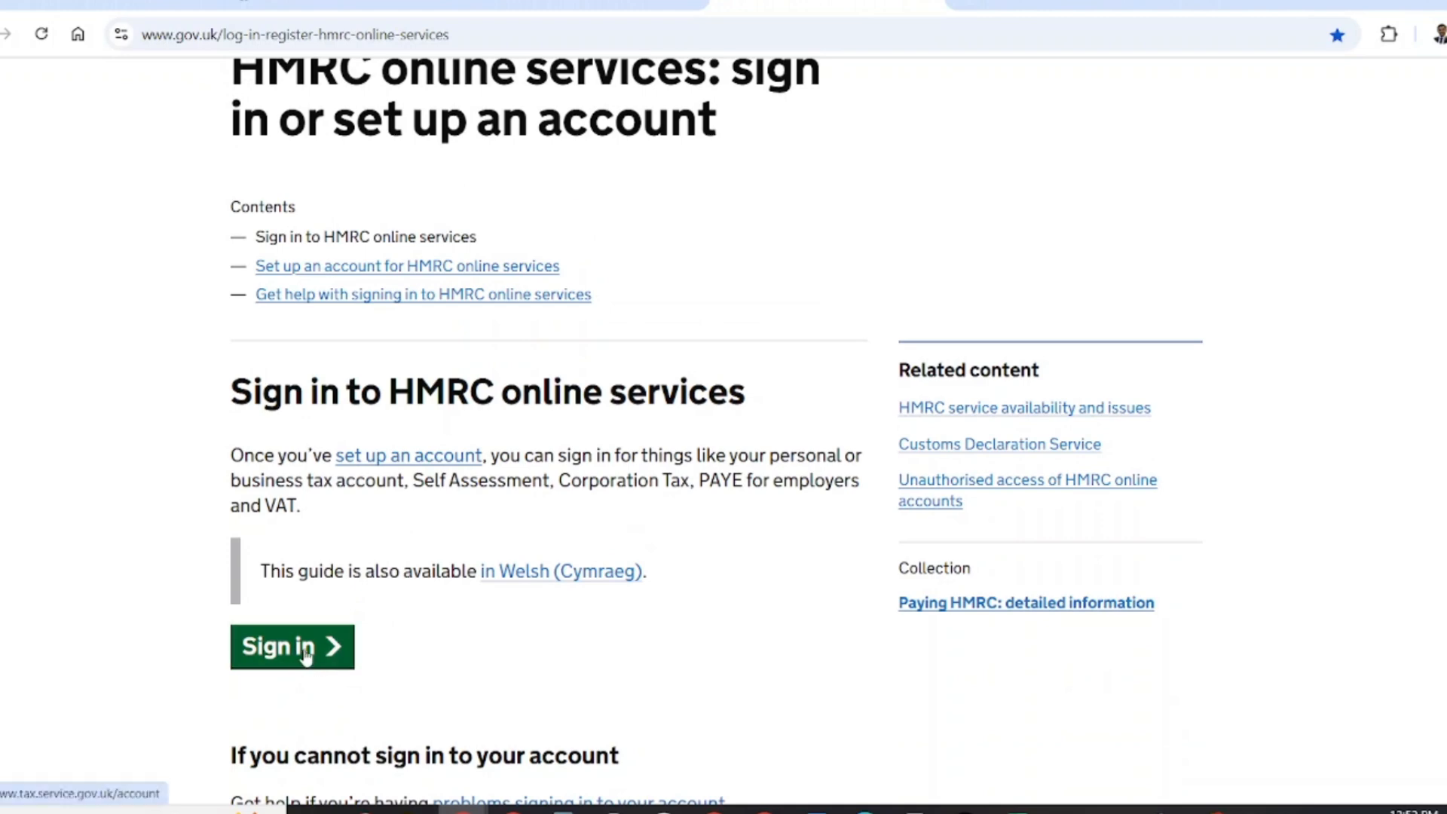
left_click(311, 648)
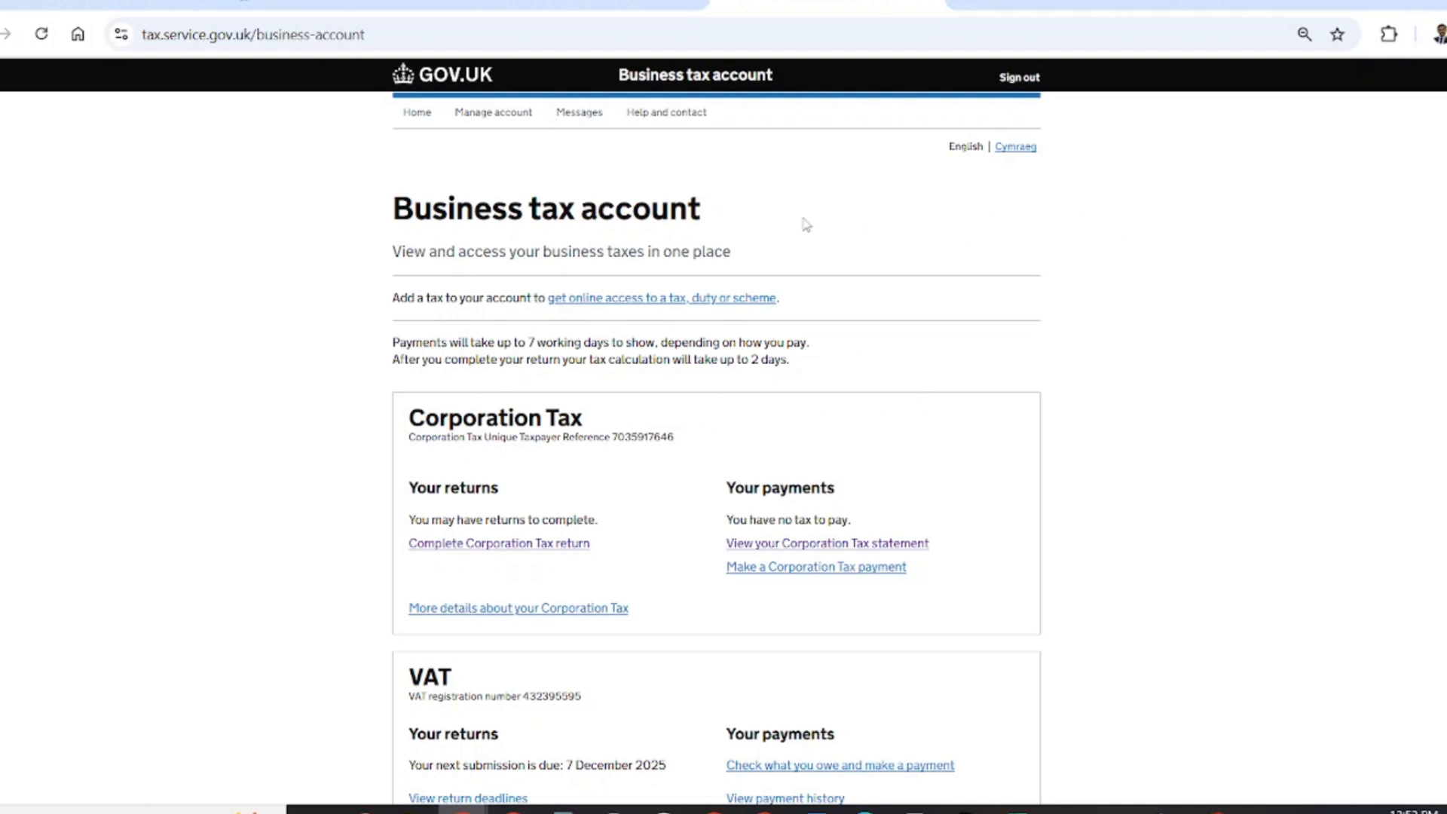
- Review the Corporation Tax, VAT, Intrastat, vehicle notification and other services sections of the business tax account
scroll(535, 407, "down", 2)
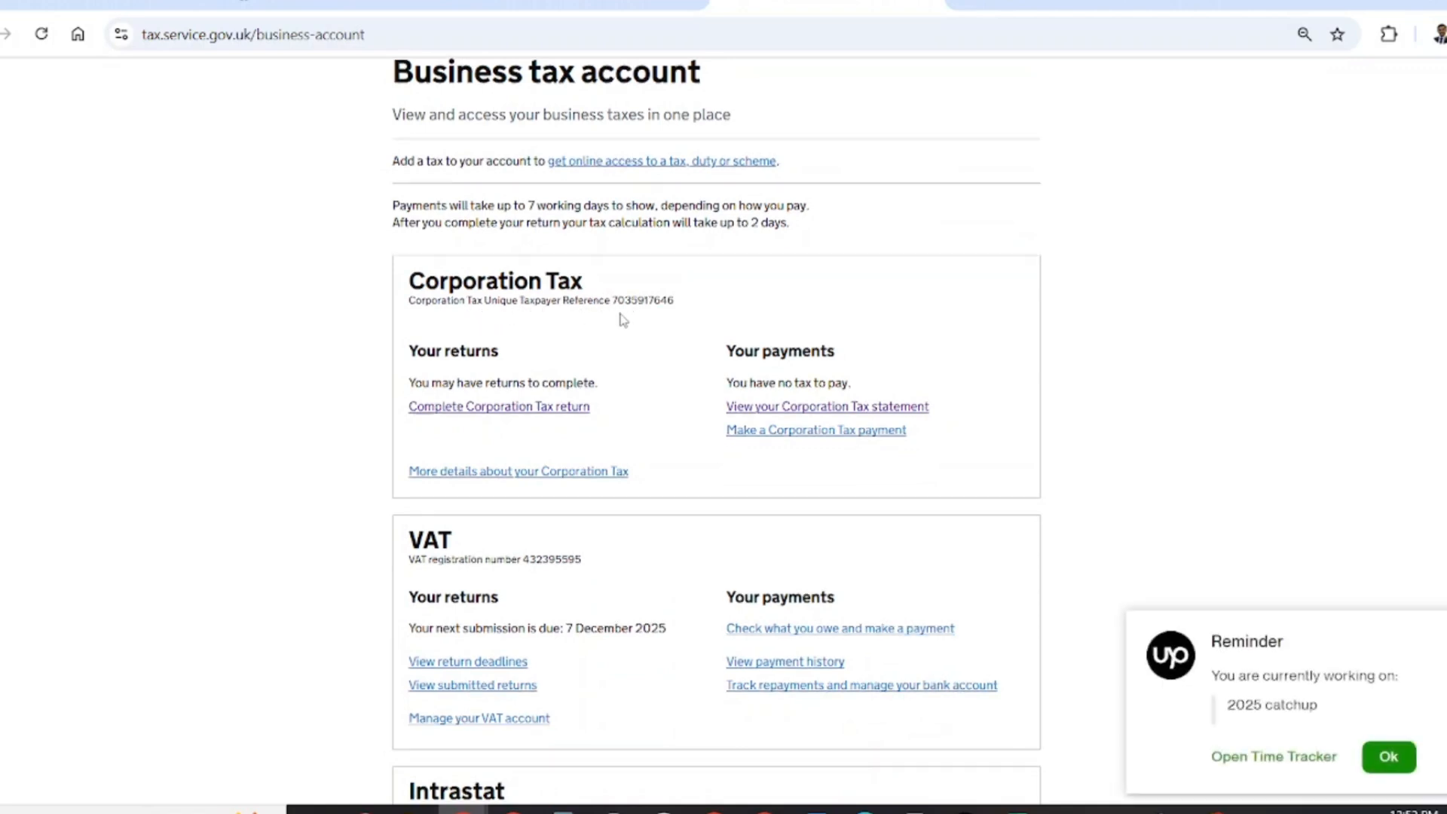
scroll(622, 320, "down", 1)
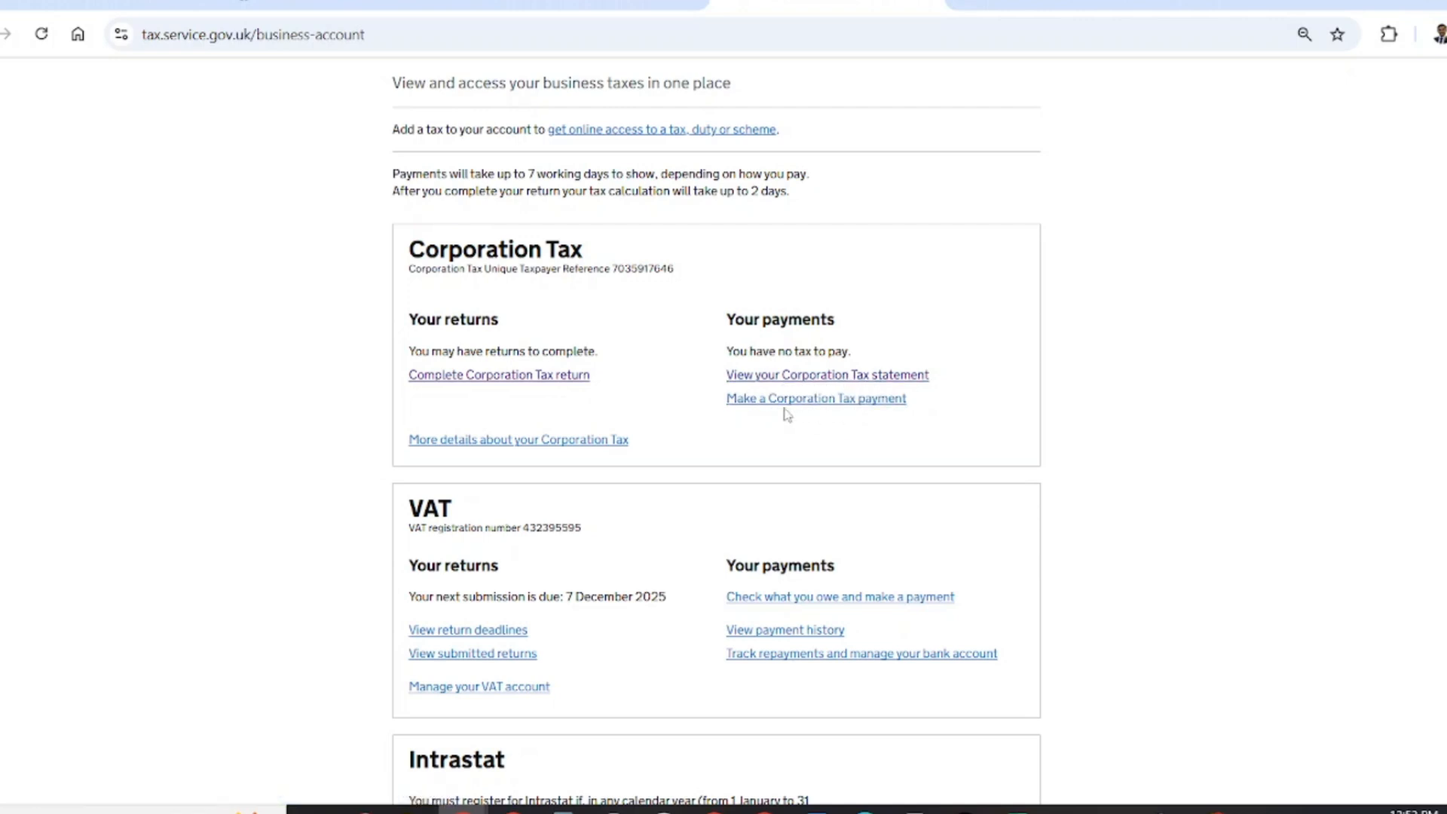
scroll(837, 417, "down", 1)
scroll(832, 422, "down", 2)
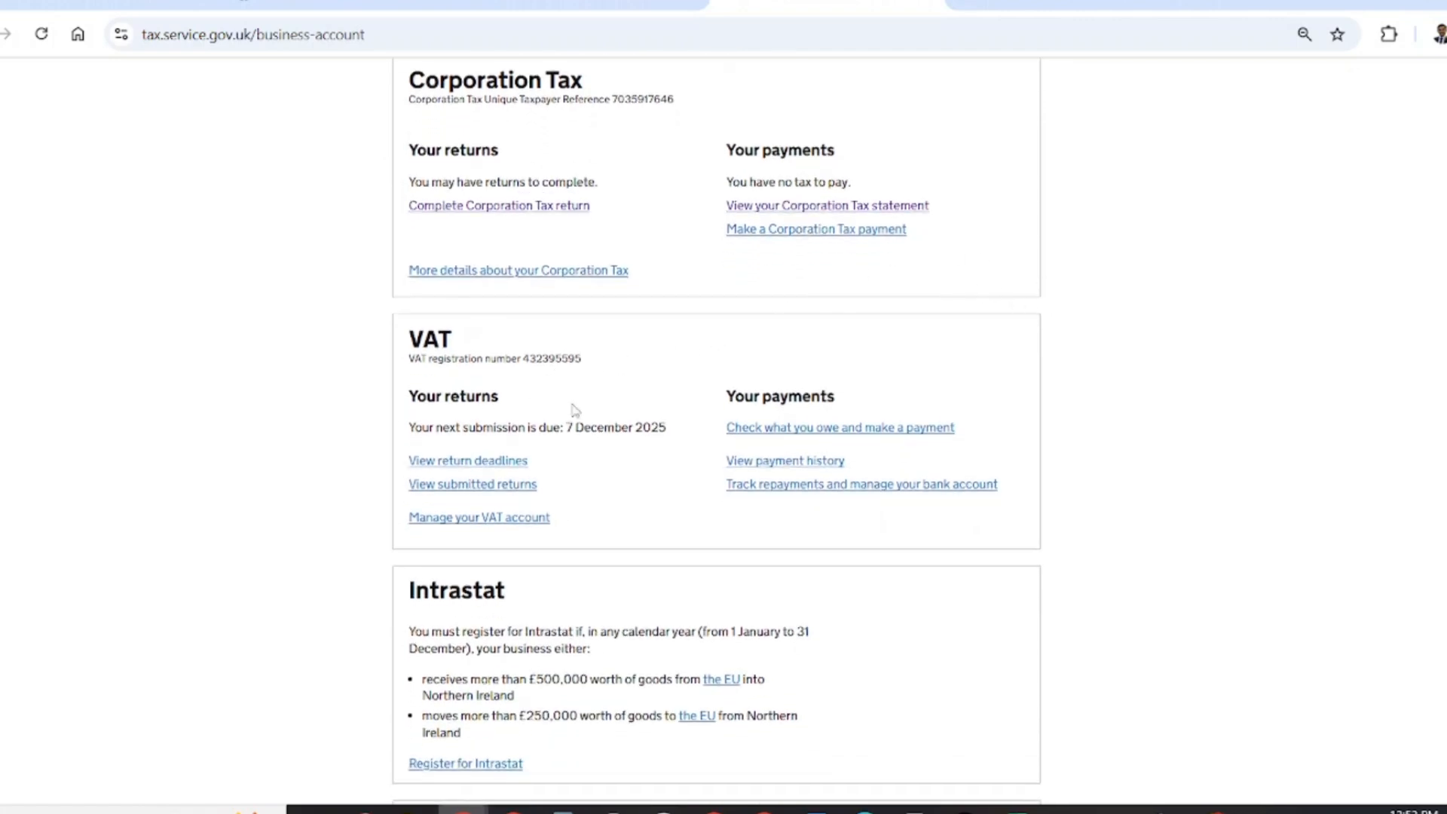
scroll(576, 413, "down", 2)
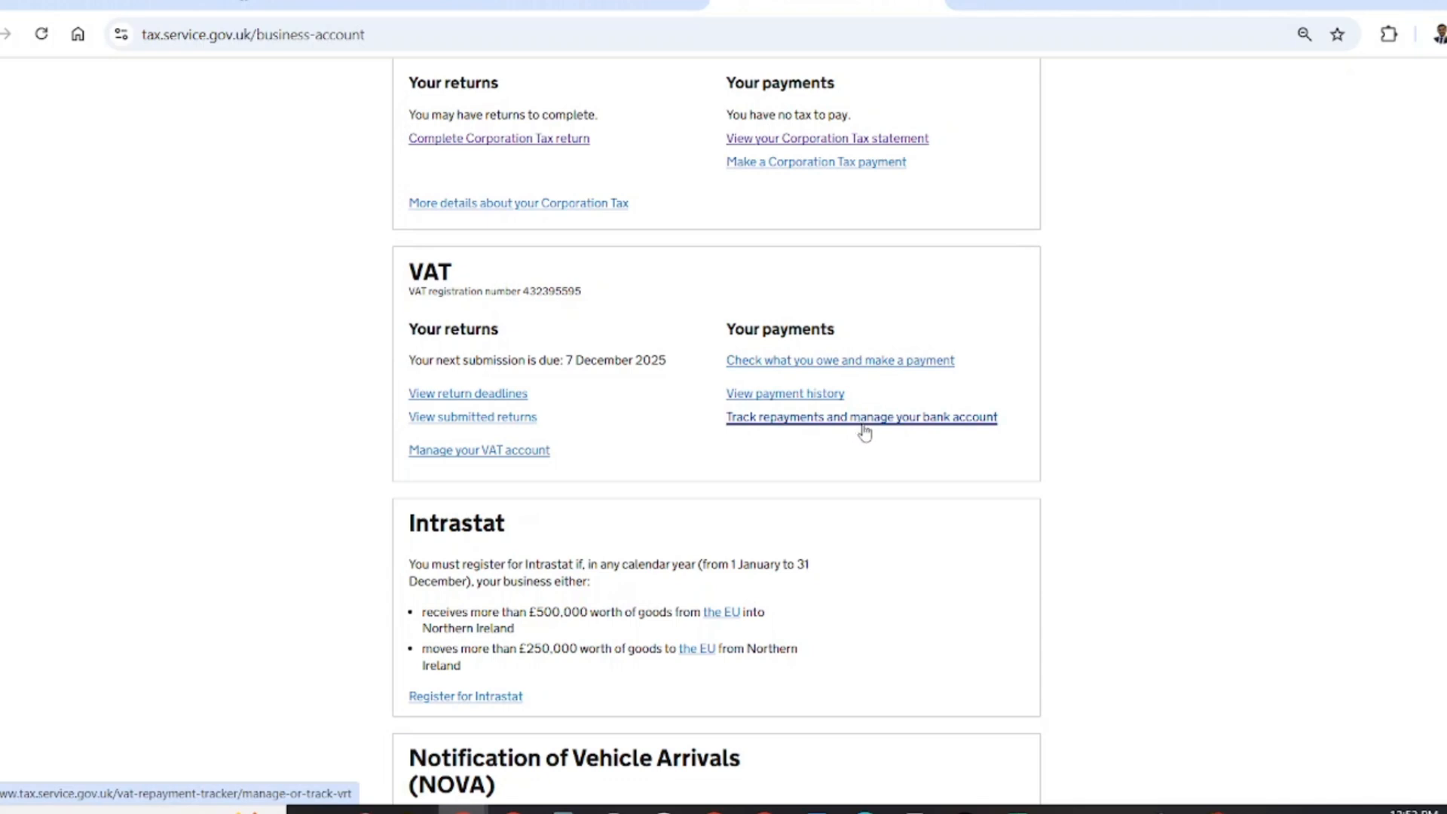
scroll(856, 424, "down", 2)
scroll(852, 421, "down", 1)
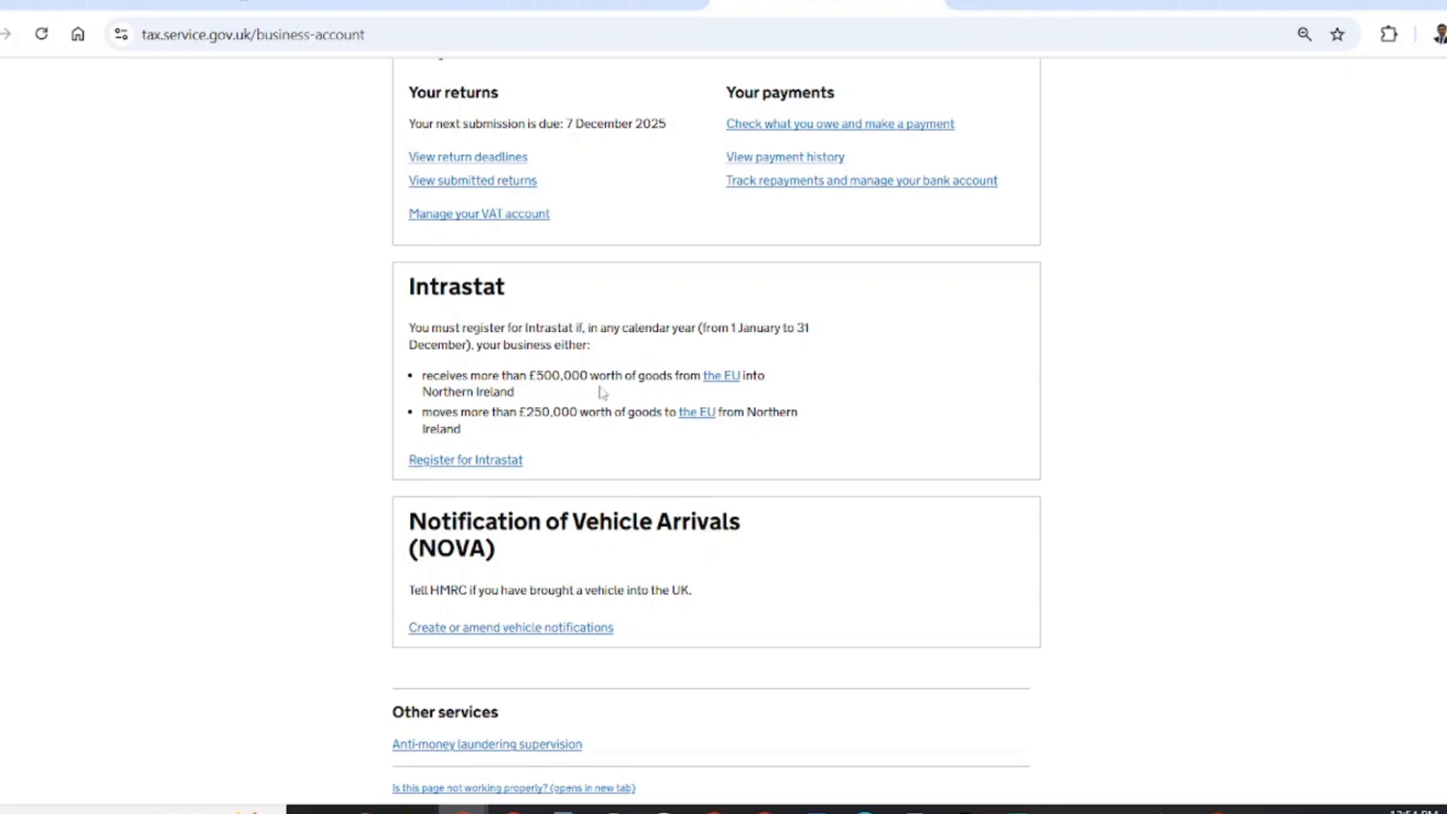
scroll(594, 387, "down", 2)
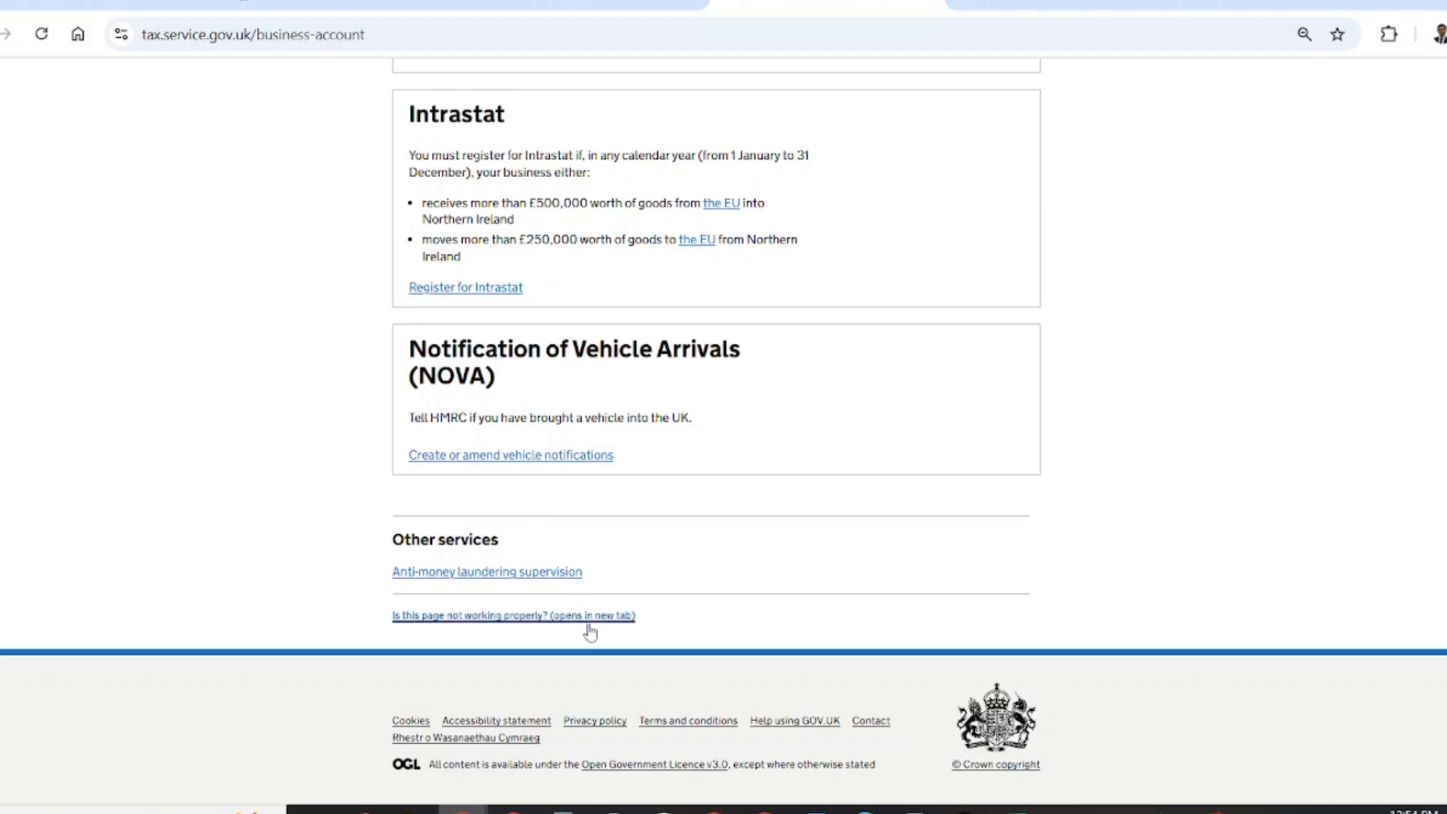
scroll(584, 595, "up", 6)
scroll(578, 570, "up", 4)
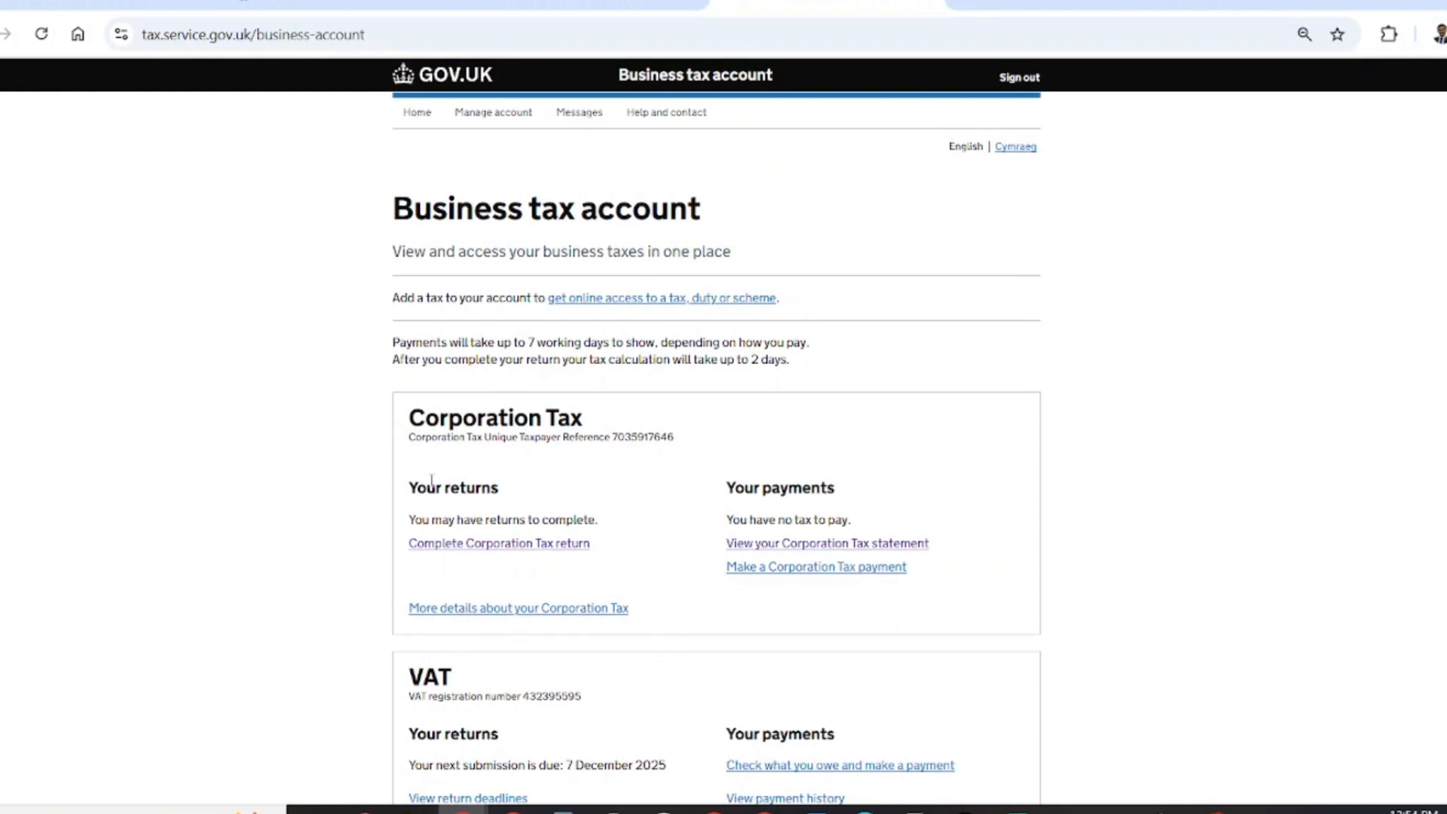
- Start completing the Corporation Tax return and continue past the introductory and service-closing notices to the submissions list
left_click(507, 544)
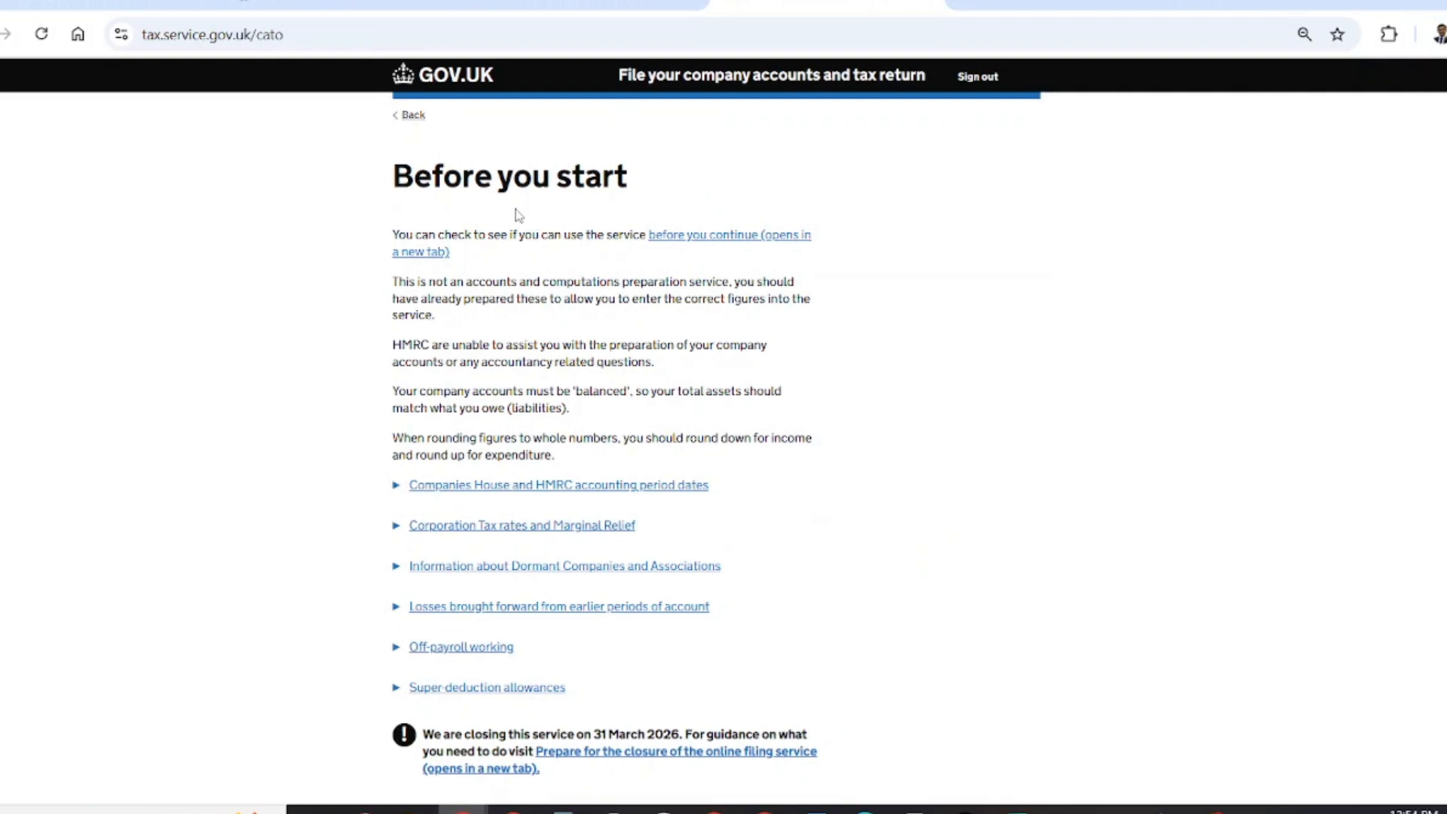
scroll(446, 501, "down", 3)
scroll(445, 502, "down", 1)
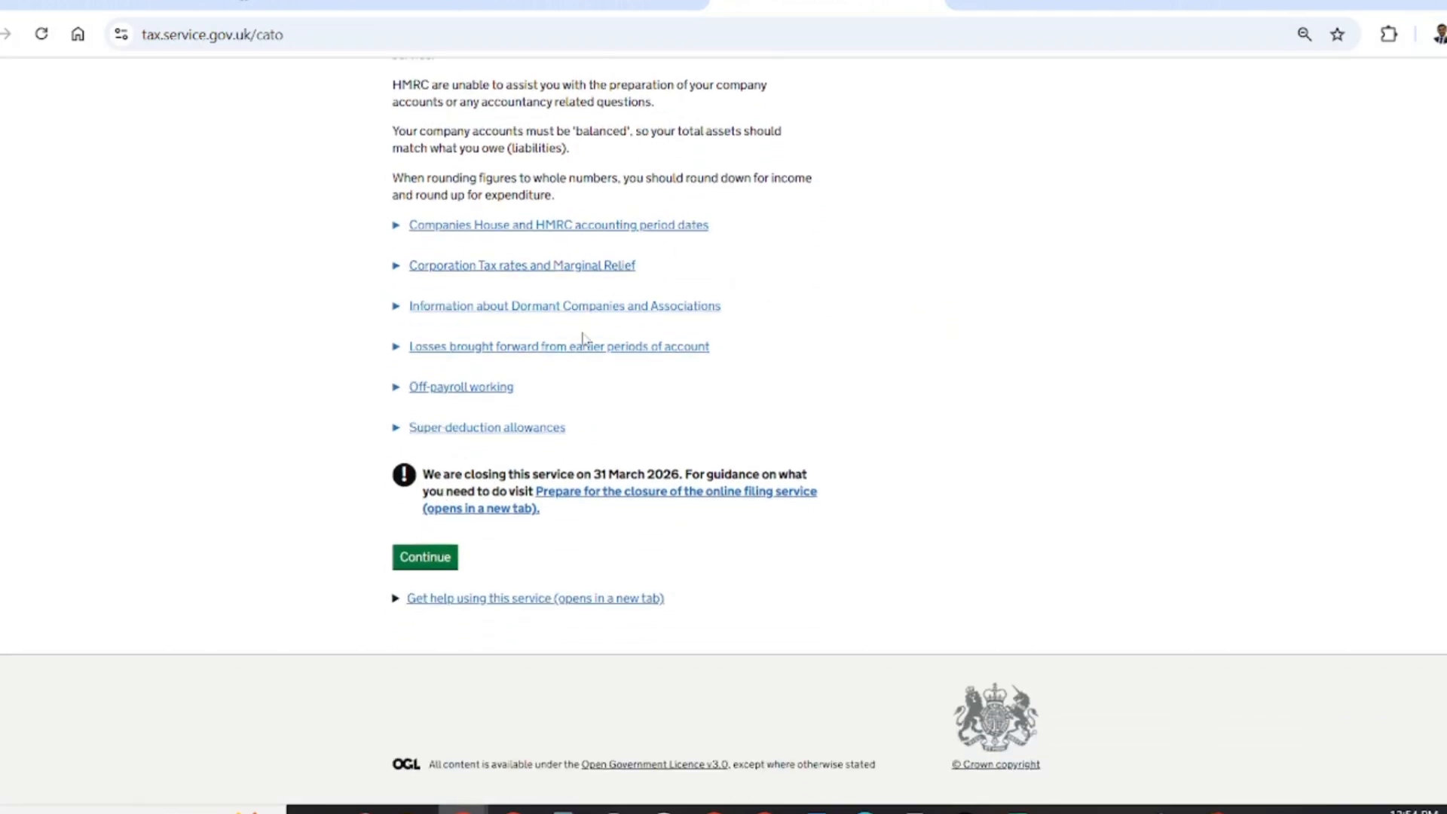
left_click(448, 562)
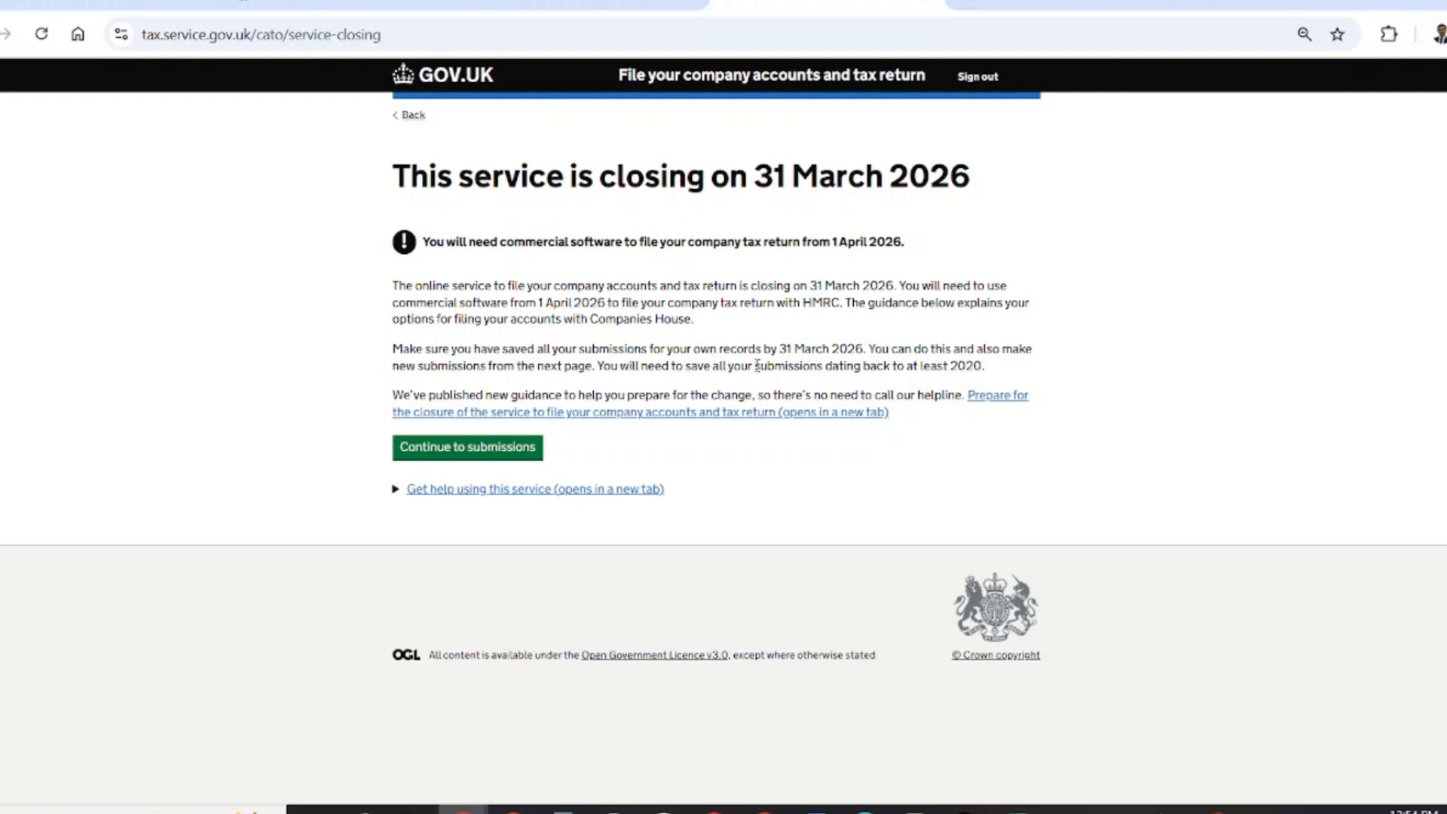
left_click(451, 453)
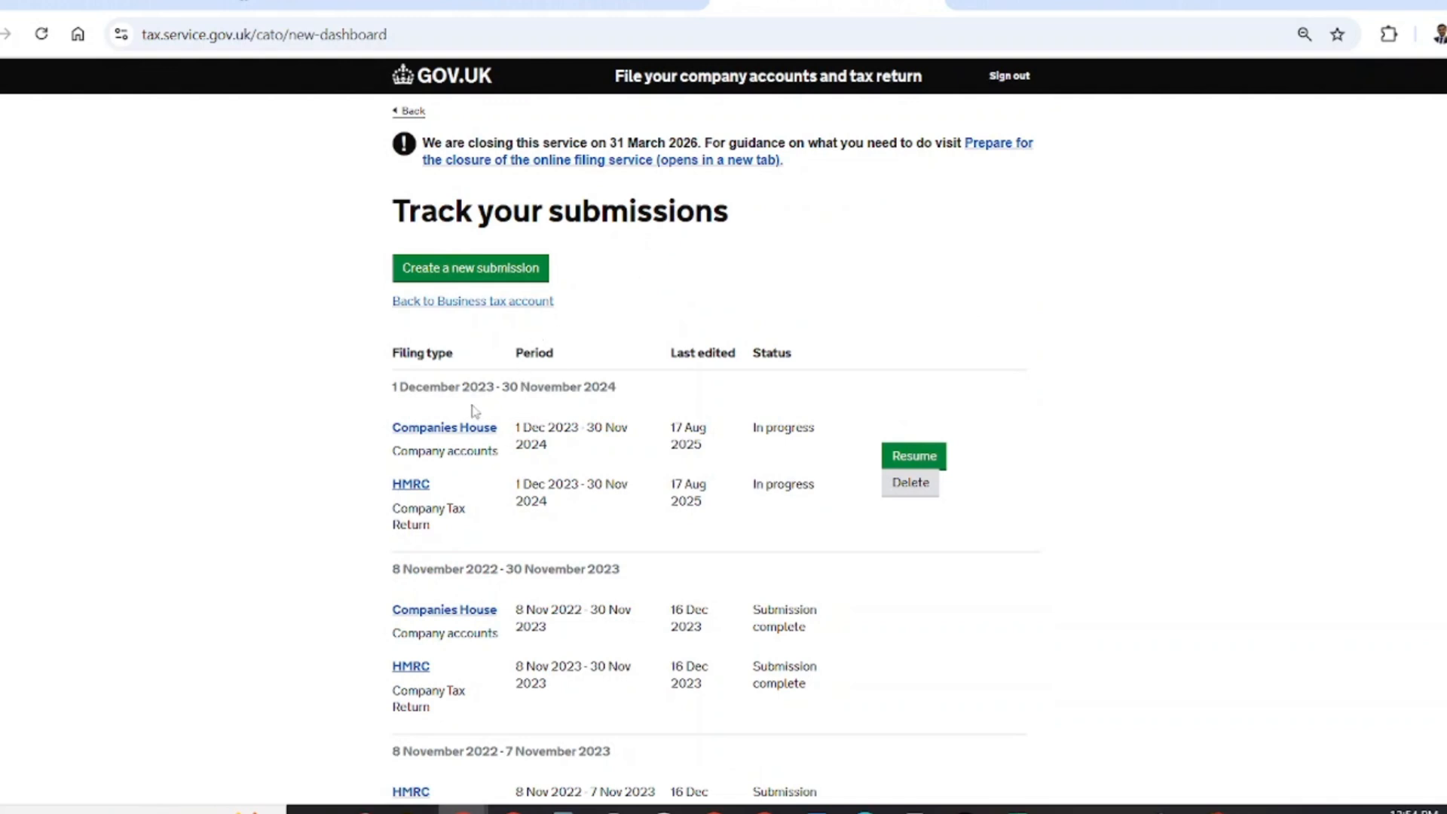
- Review the tracked submissions and resume the in-progress filing for 1 December 2023 to 30 November 2024
scroll(451, 444, "down", 1)
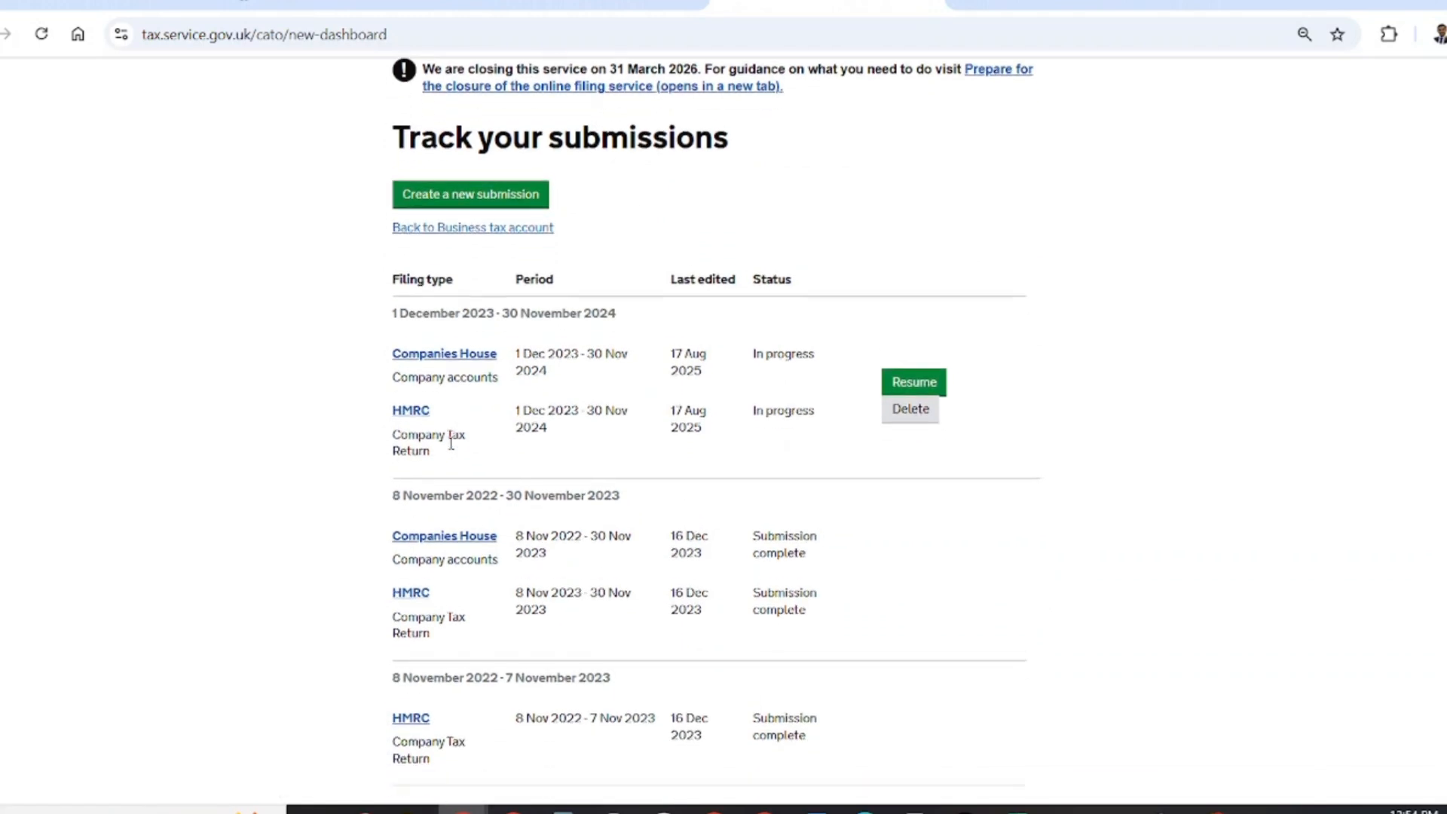
scroll(451, 443, "down", 1)
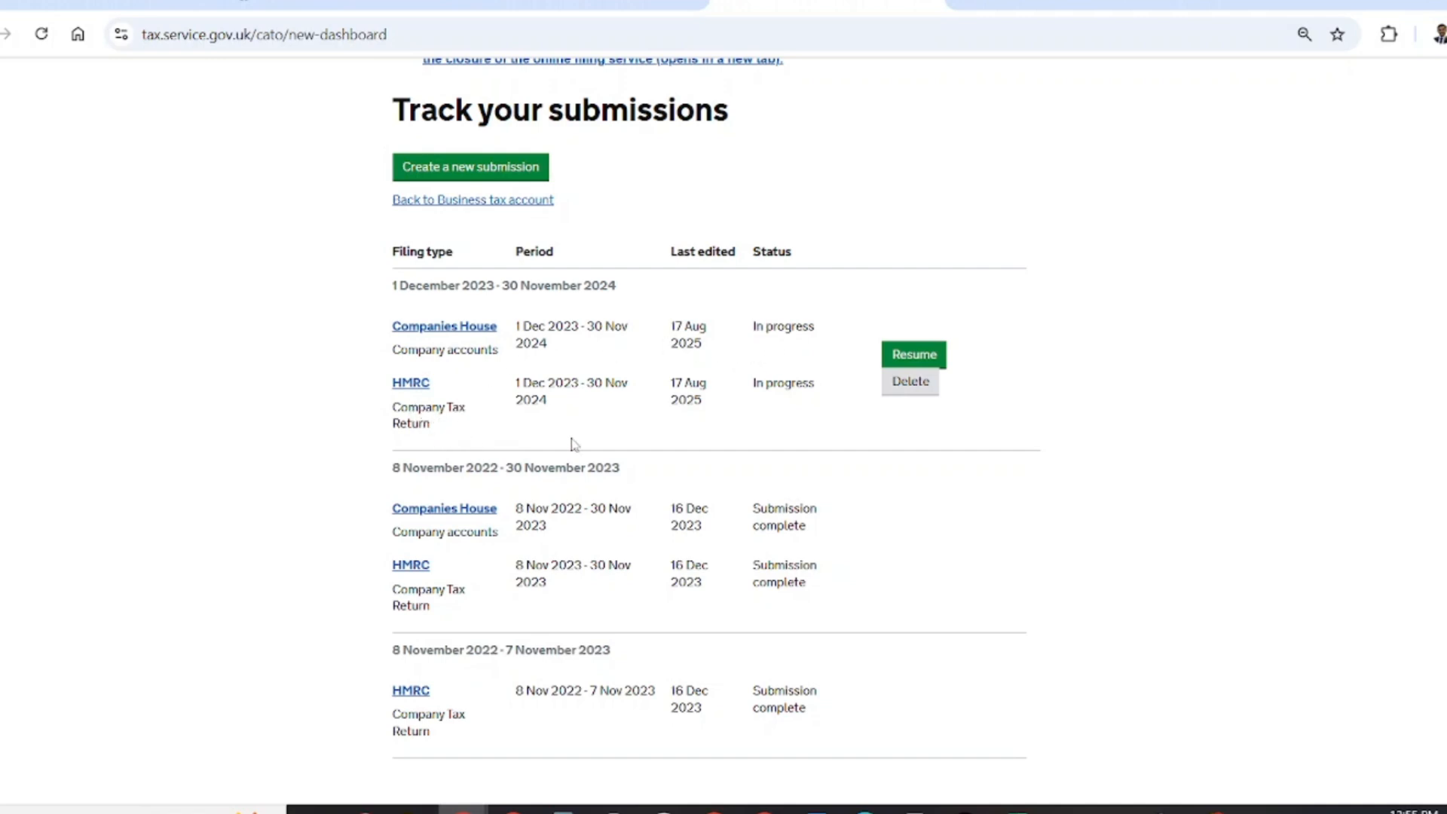
scroll(637, 419, "down", 1)
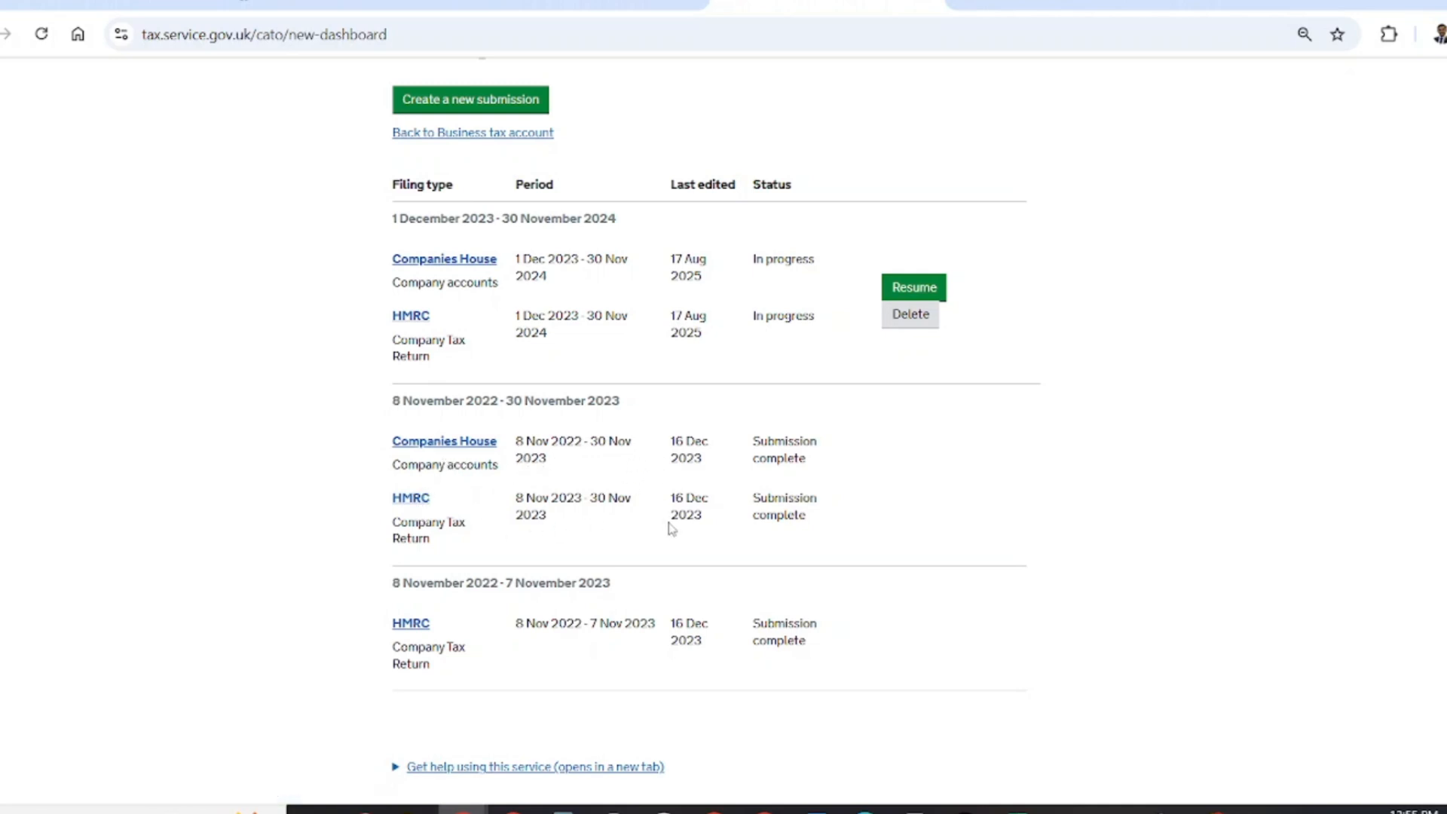
scroll(682, 489, "up", 2)
scroll(683, 486, "up", 2)
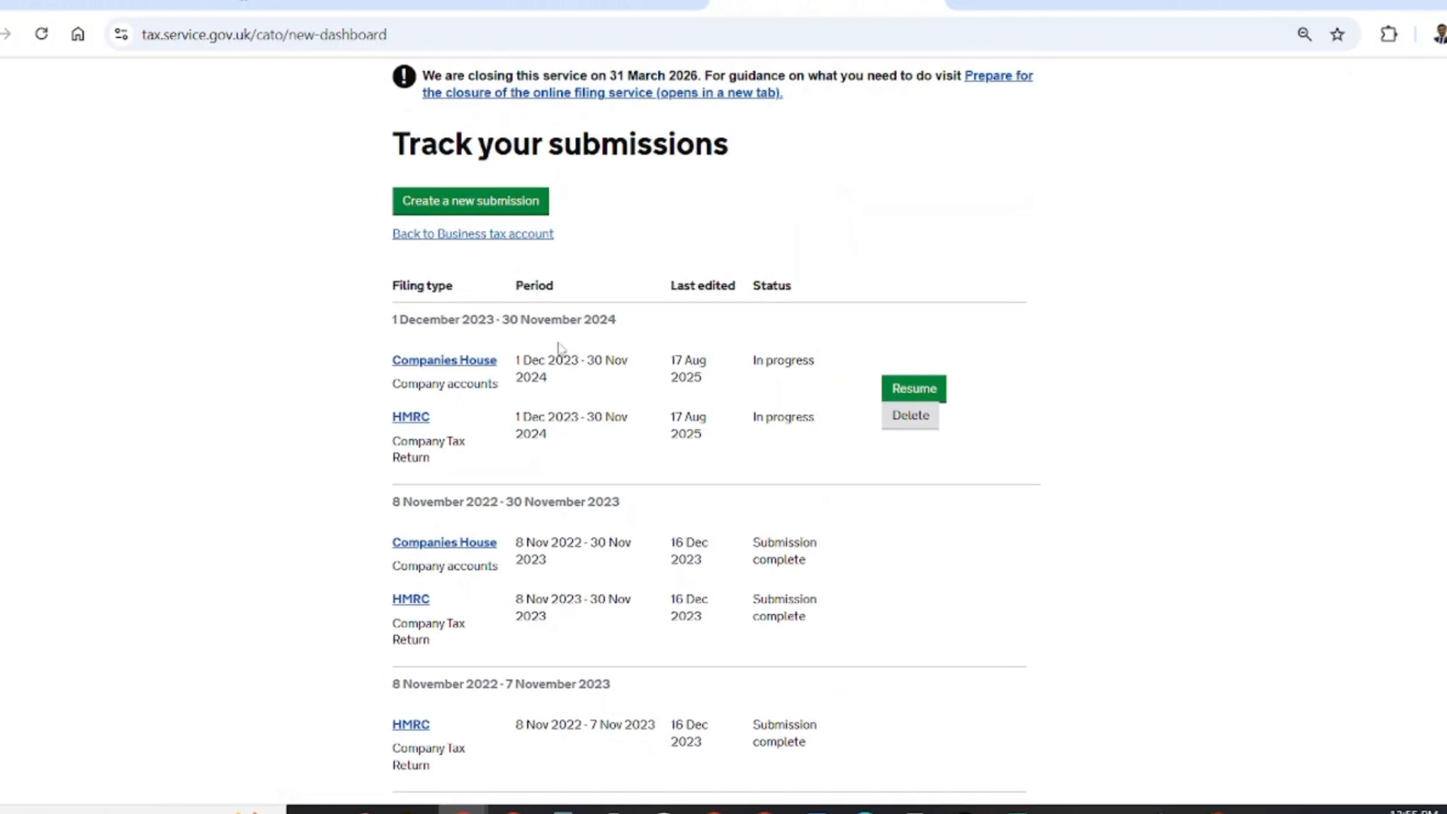
left_click(911, 397)
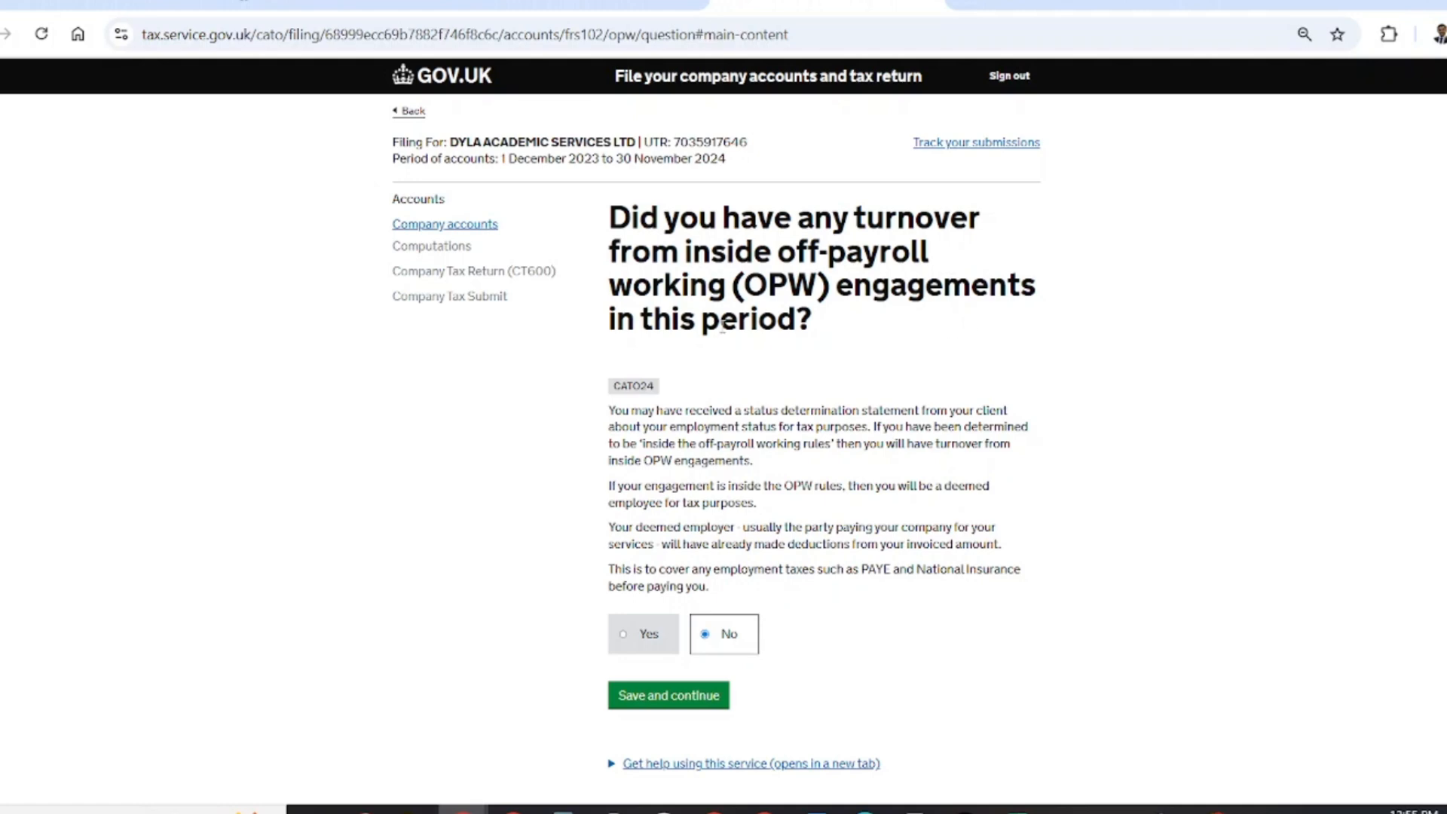
- Save No for off-payroll working turnover and No for the directors' report, and accept the directors' report summary
scroll(746, 392, "down", 3)
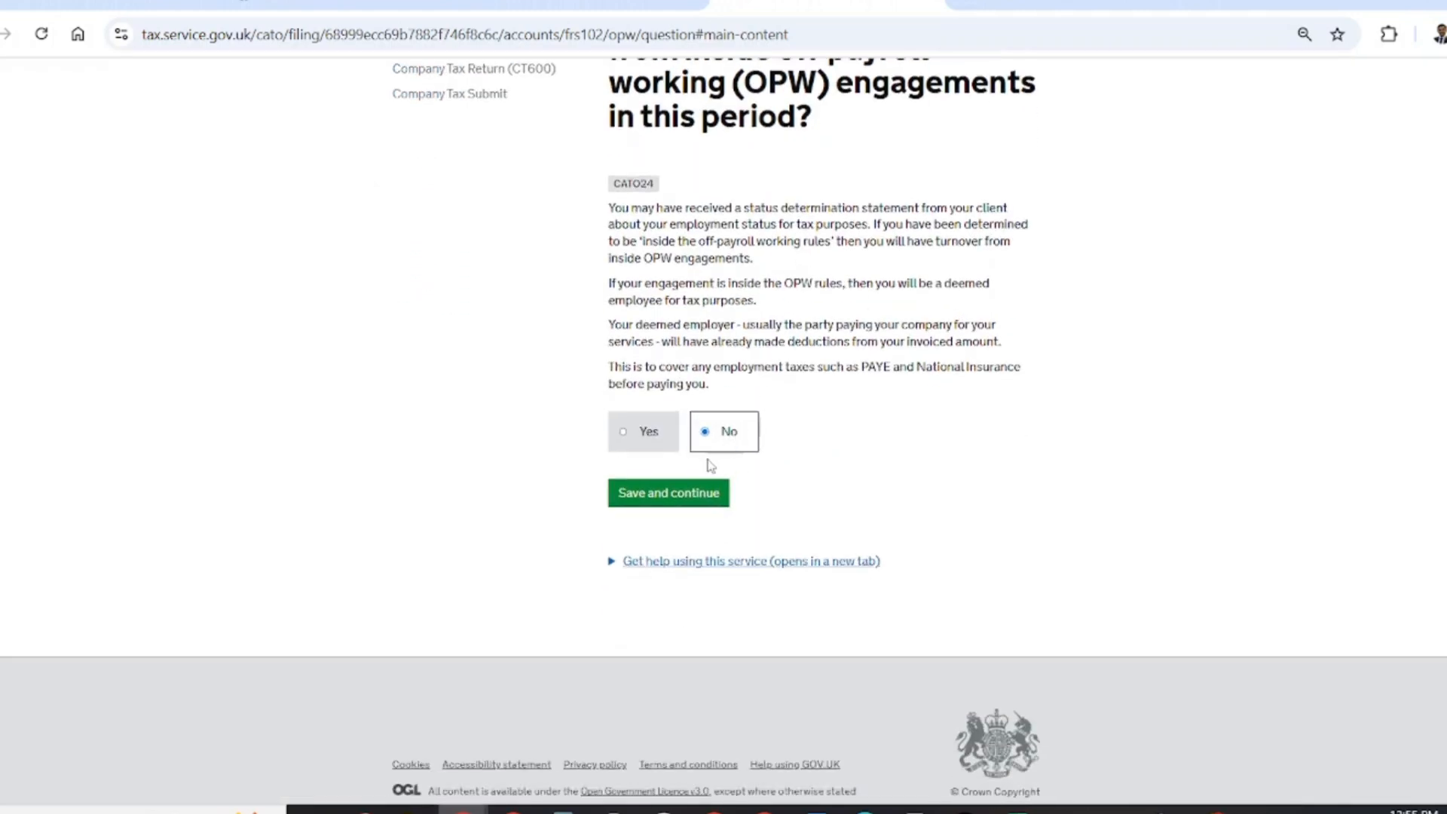
left_click(713, 500)
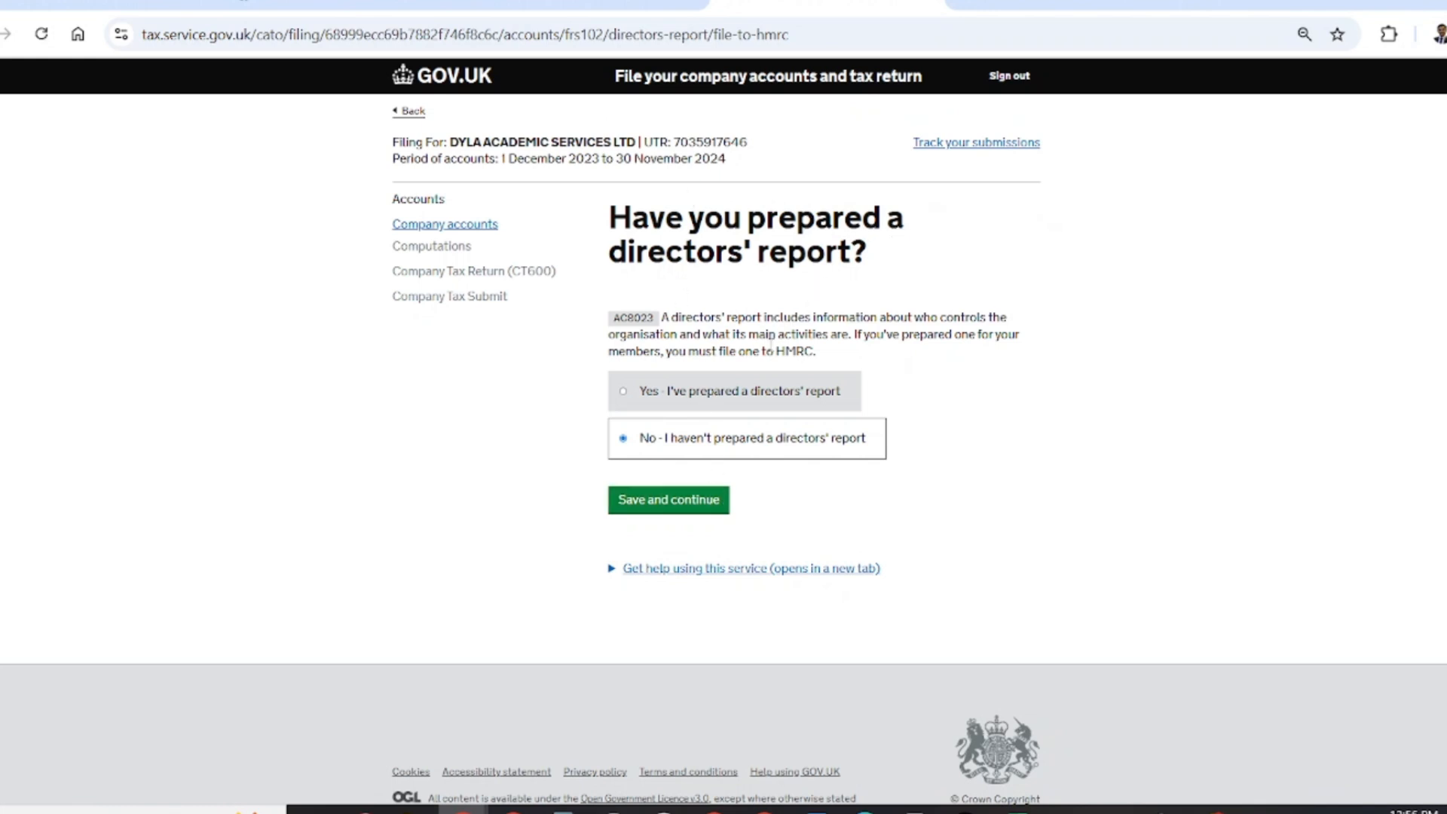
left_click(701, 511)
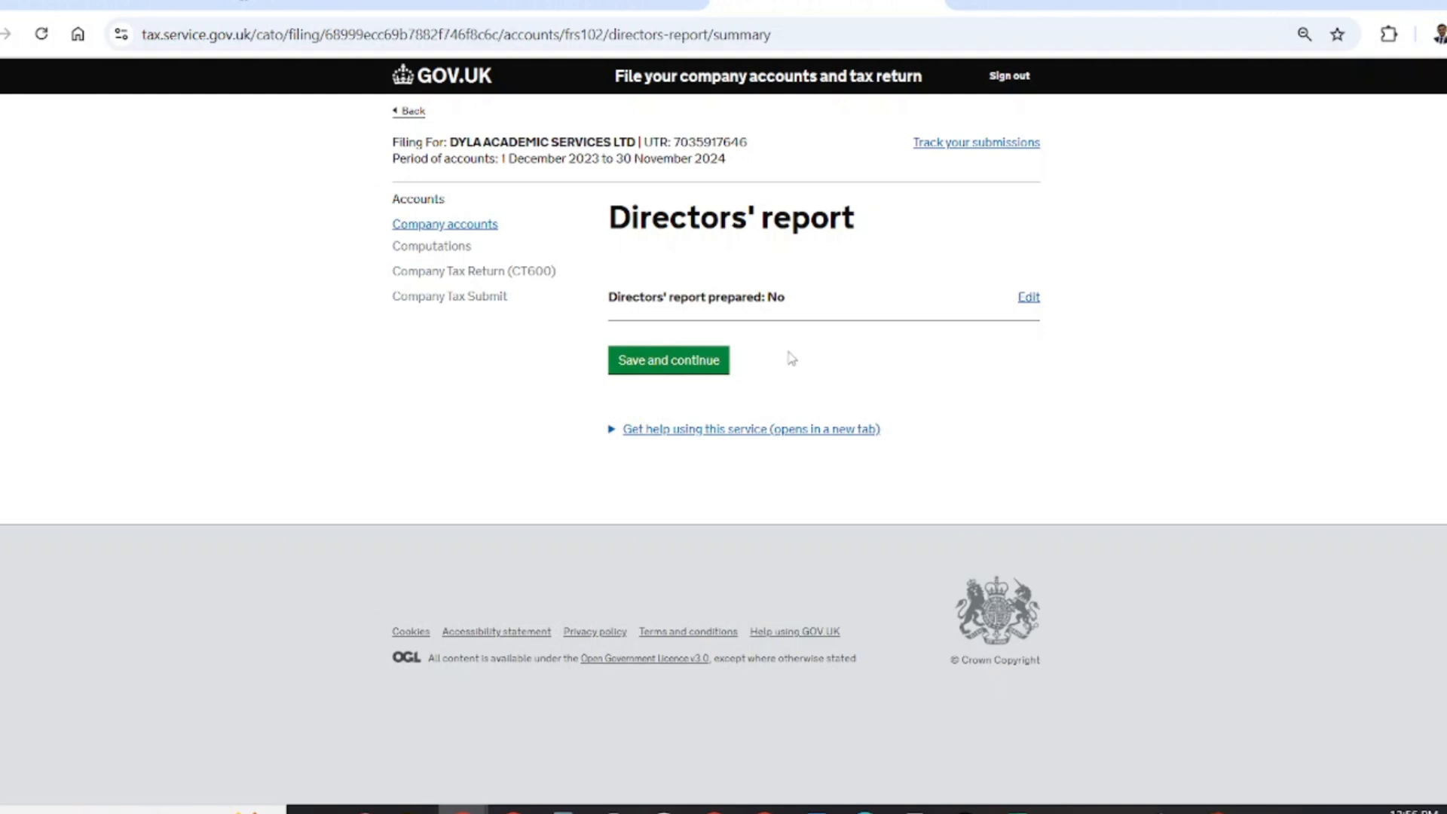
left_click(717, 366)
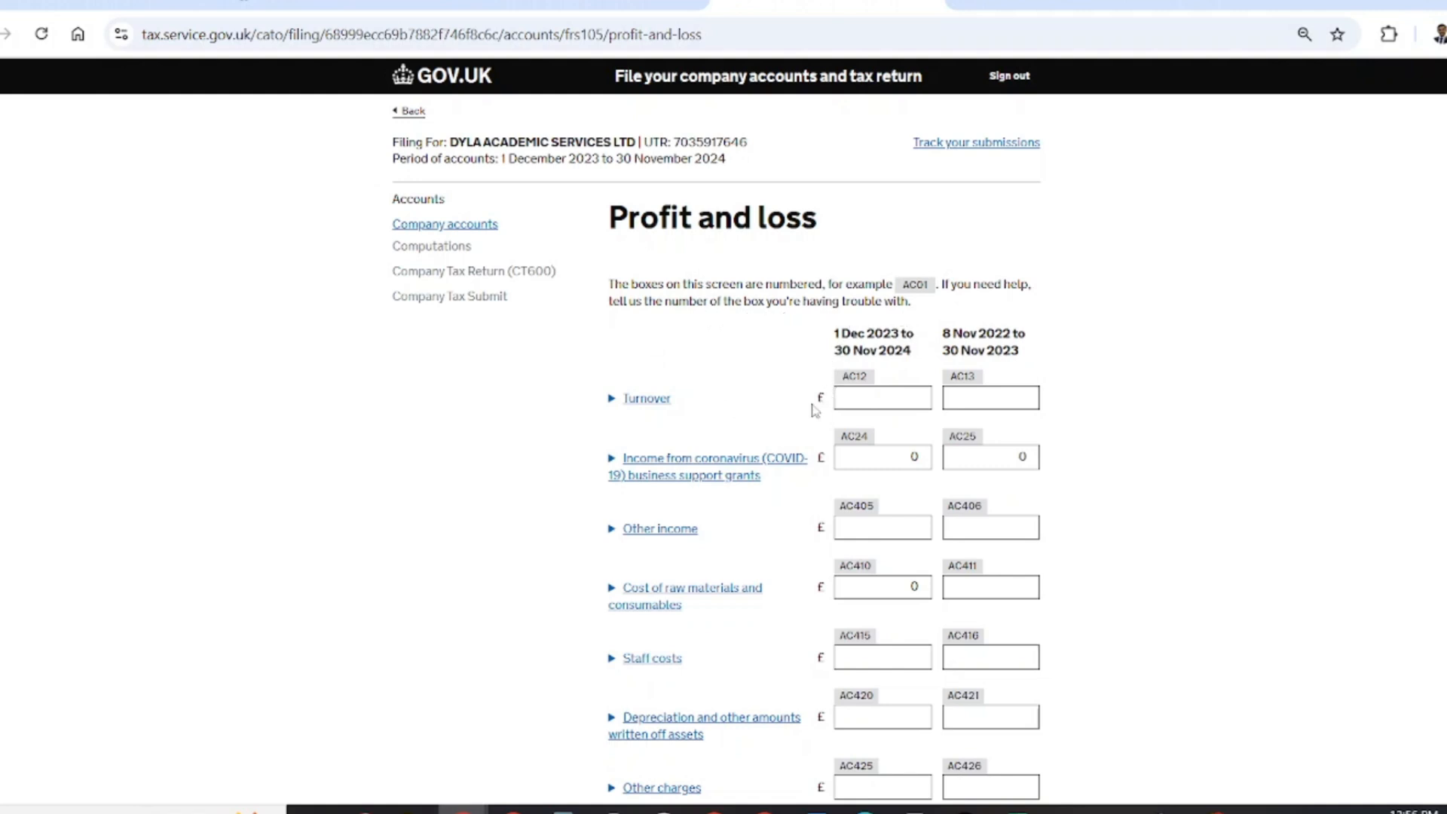
- Look over the profit and loss form and set the previous period's turnover (AC13) to 0
scroll(1134, 332, "down", 1)
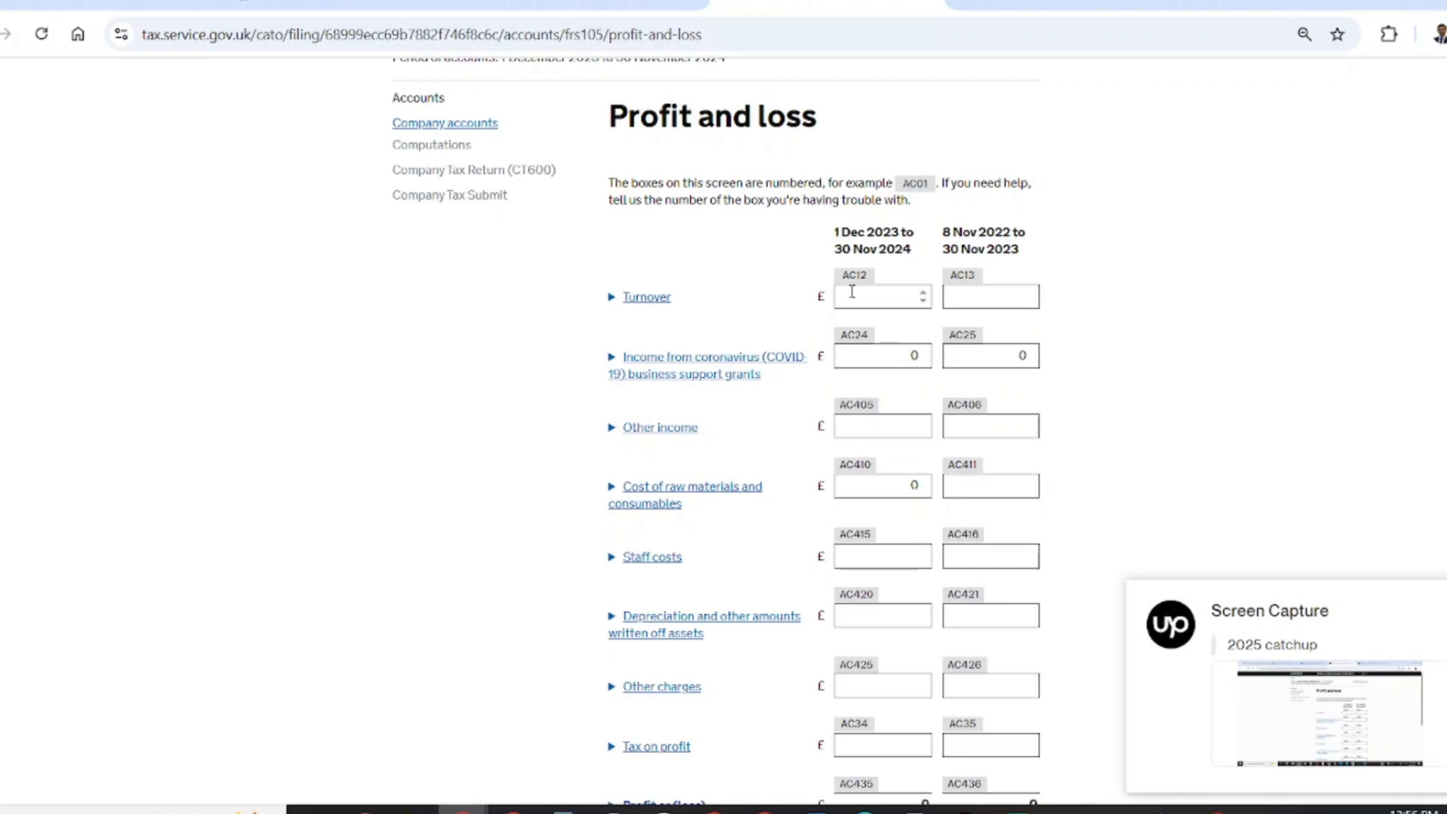
scroll(846, 319, "down", 3)
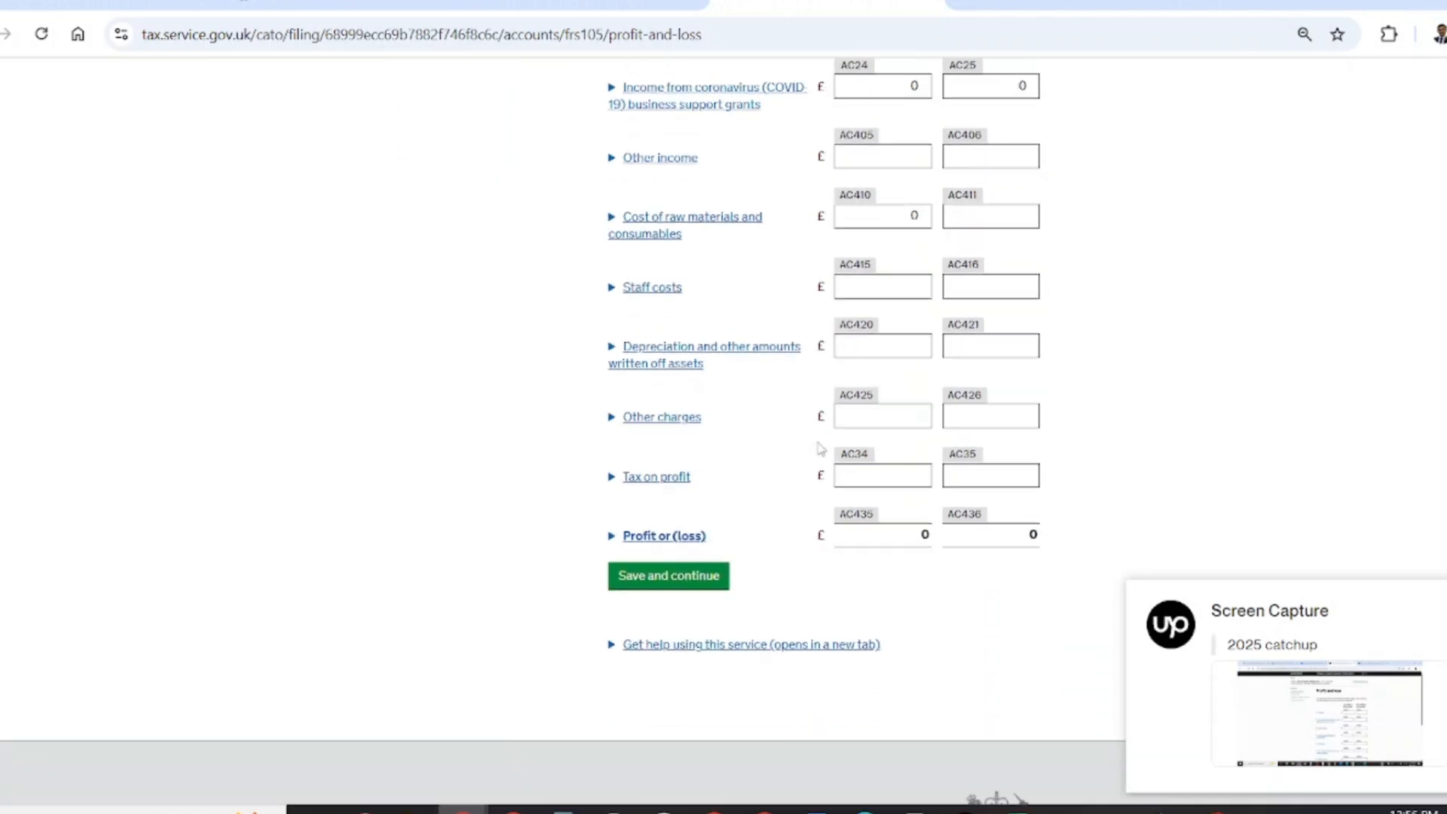
scroll(890, 533, "up", 3)
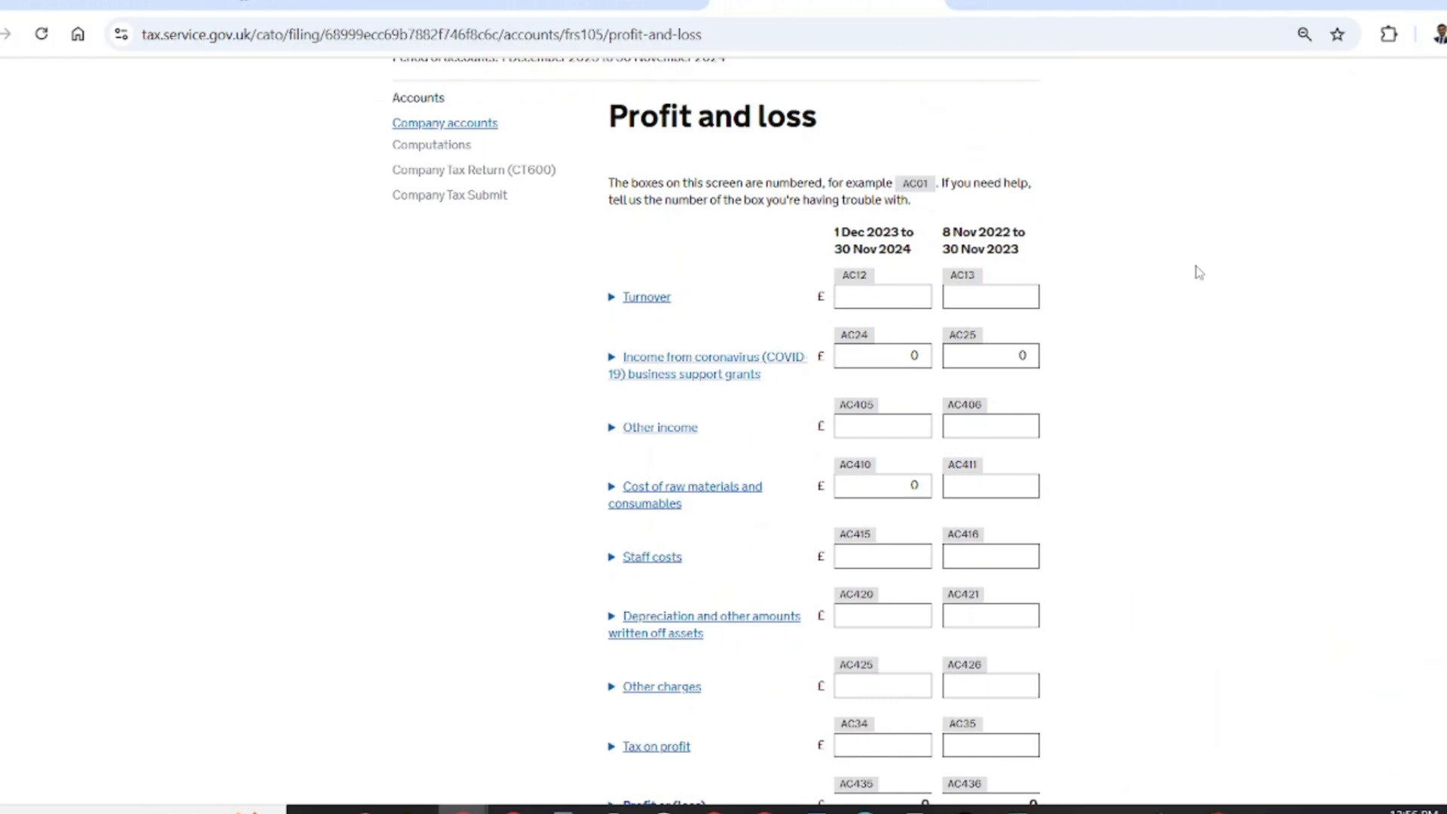
left_click(1018, 298)
type("0")
left_click(1227, 257)
scroll(767, 385, "down", 2)
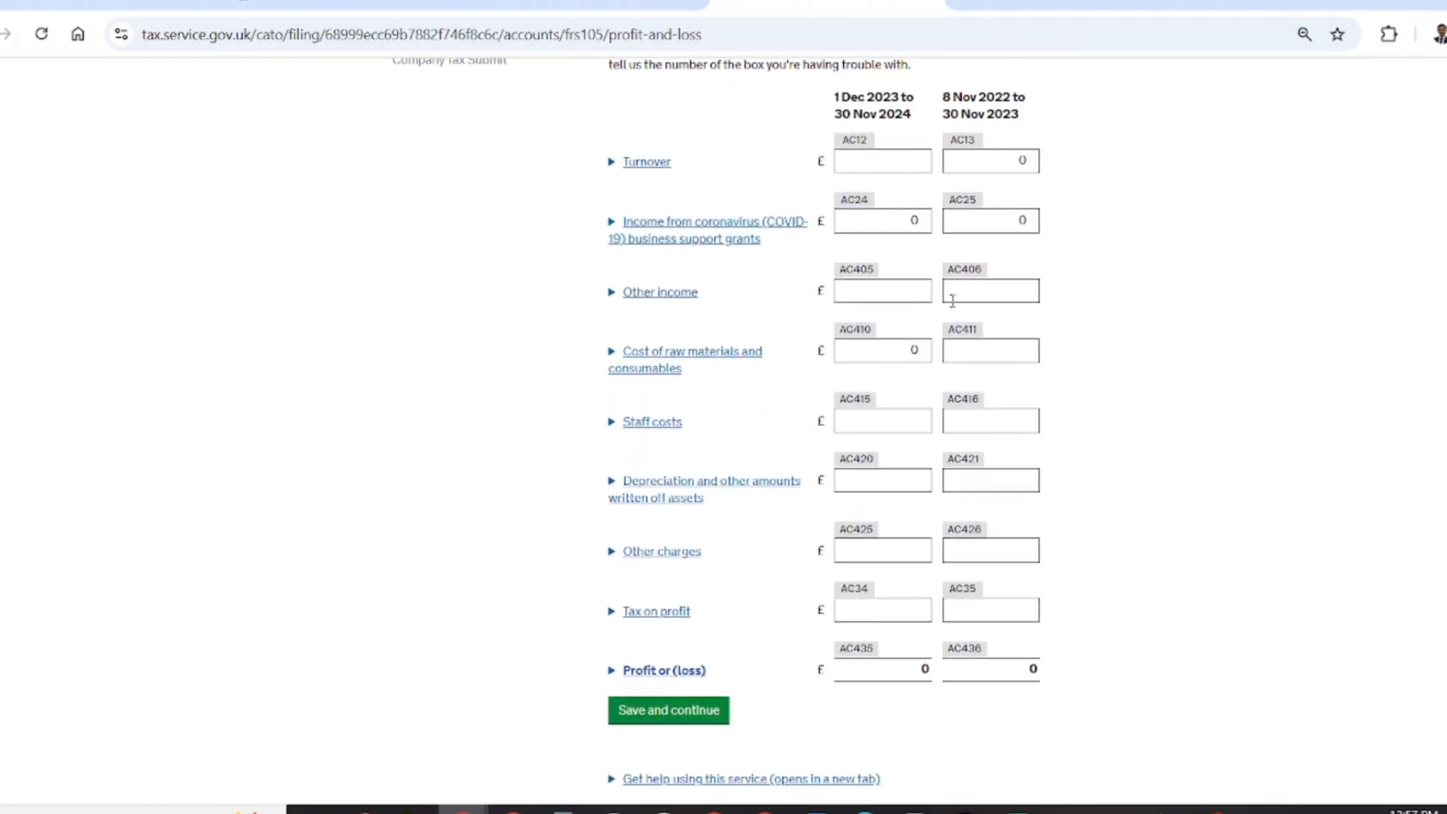
- Set the previous period's other income, raw materials and consumables, staff costs, and depreciation to 0
left_click(1008, 285)
type("0")
left_click(992, 354)
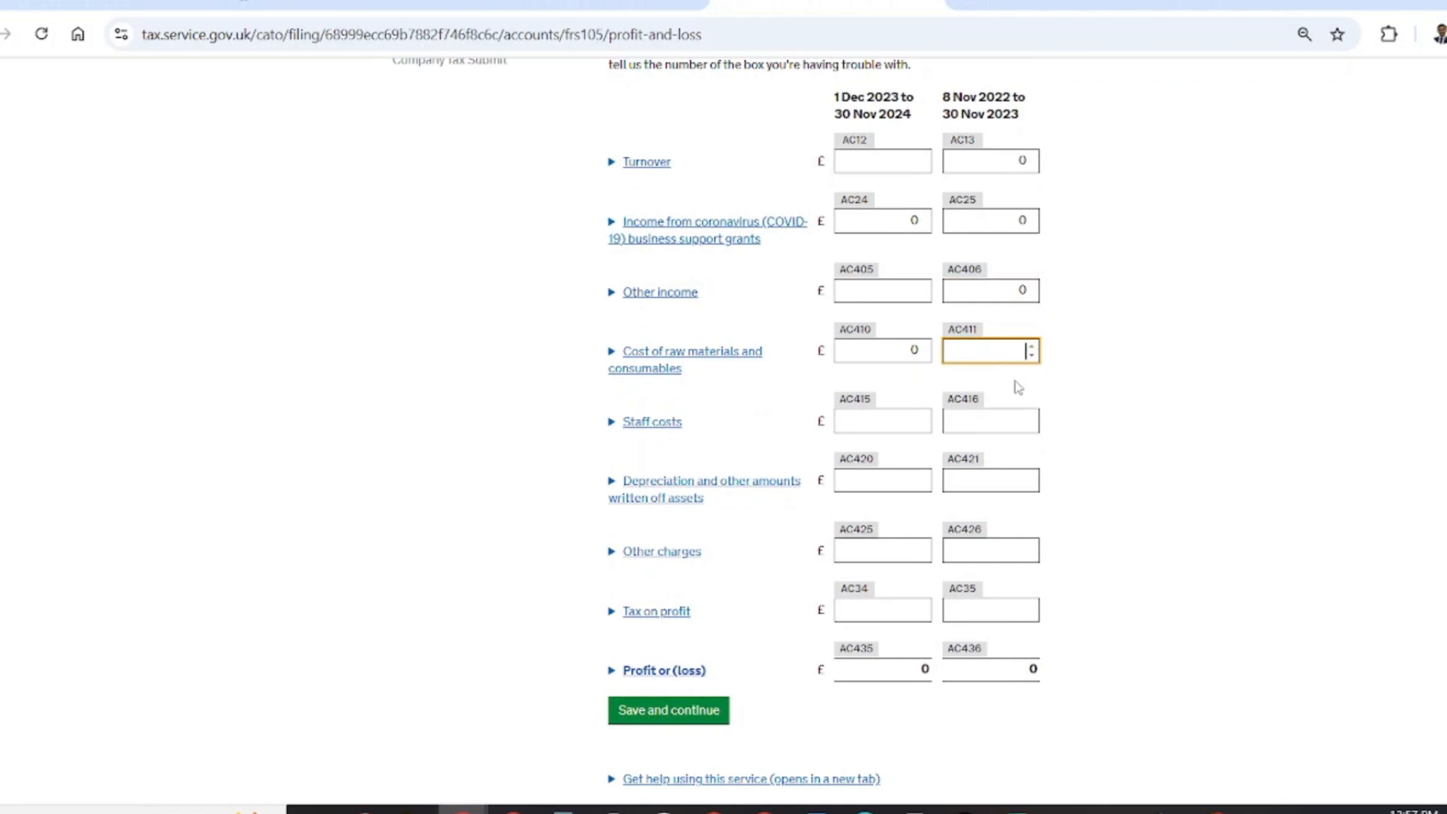
type("0")
left_click(1002, 427)
type("0")
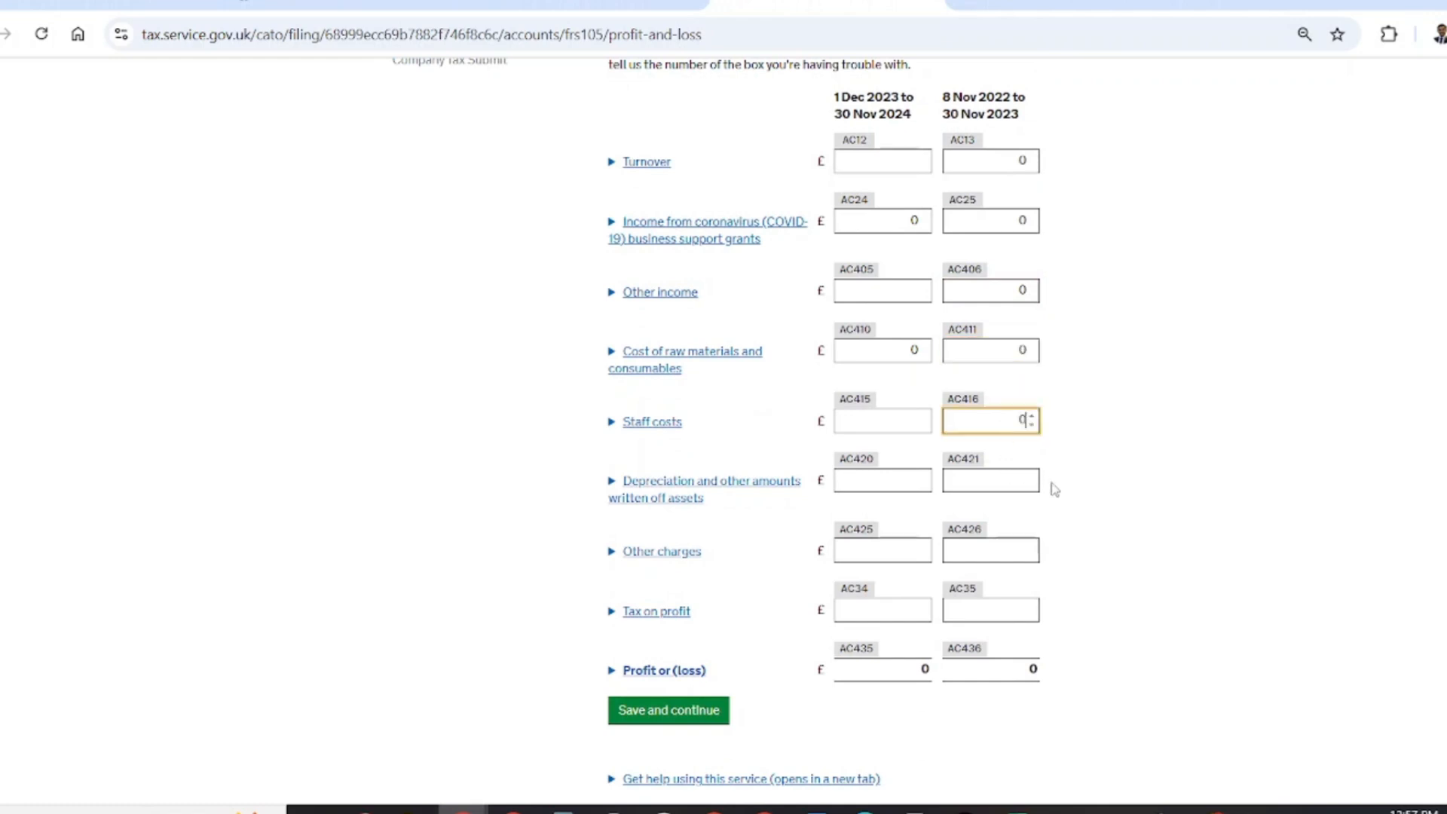
left_click(1006, 480)
type("0")
left_click(1142, 507)
- Check the 2023 loss in the Excel balance sheet and set the previous period's other charges (AC426) to 1017
left_click(1003, 547)
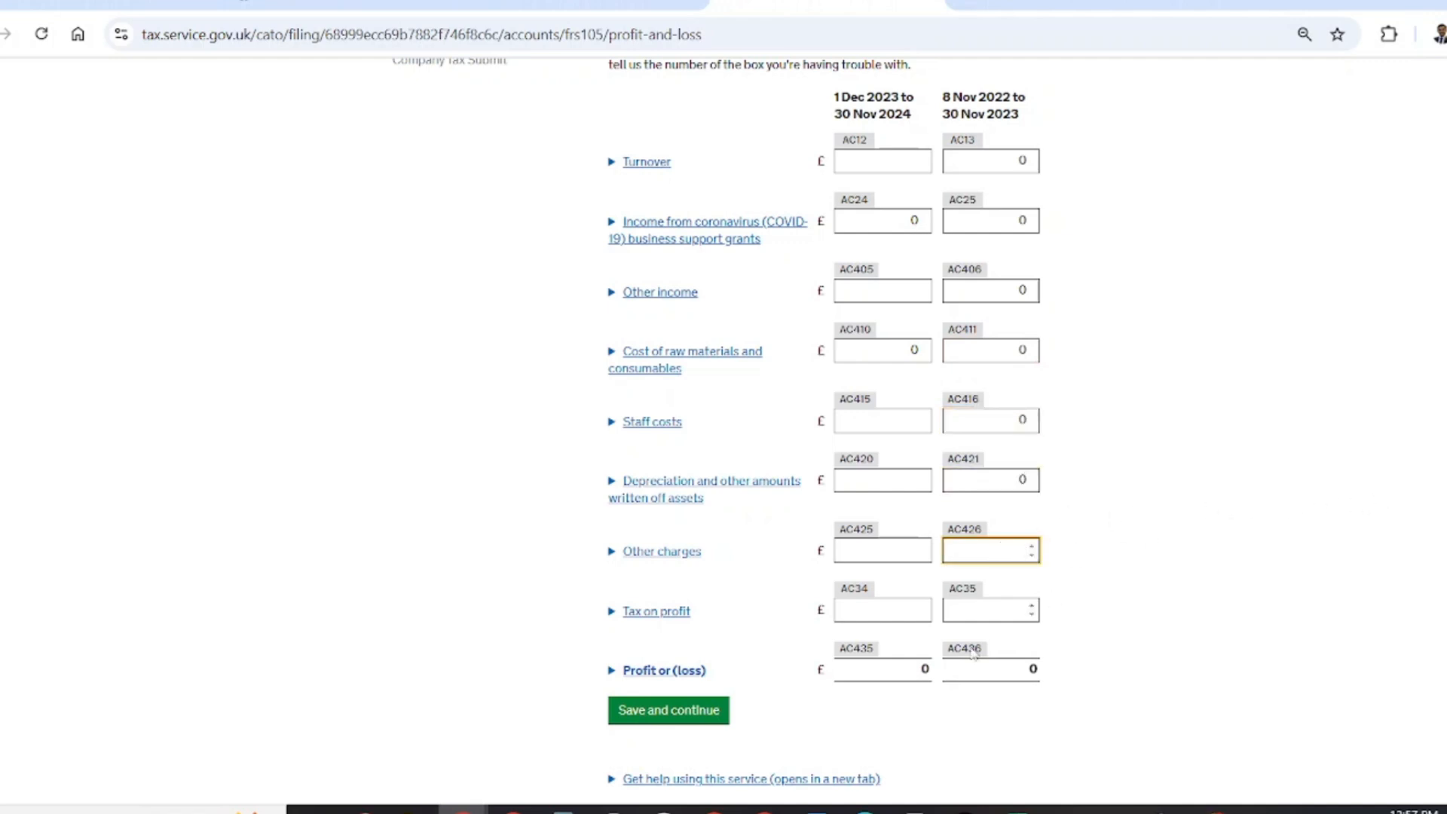
left_click(1016, 811)
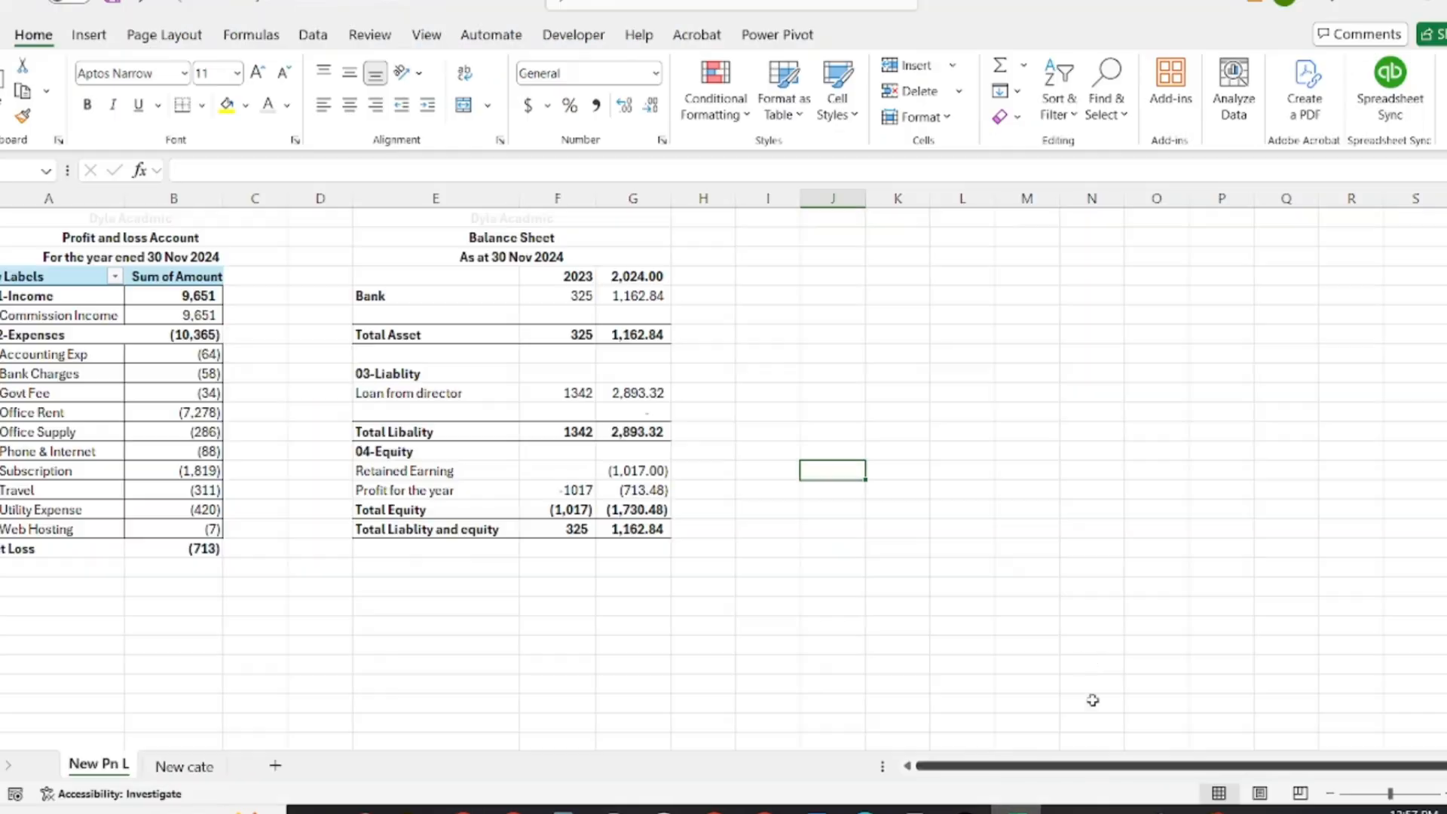
left_click(776, 312)
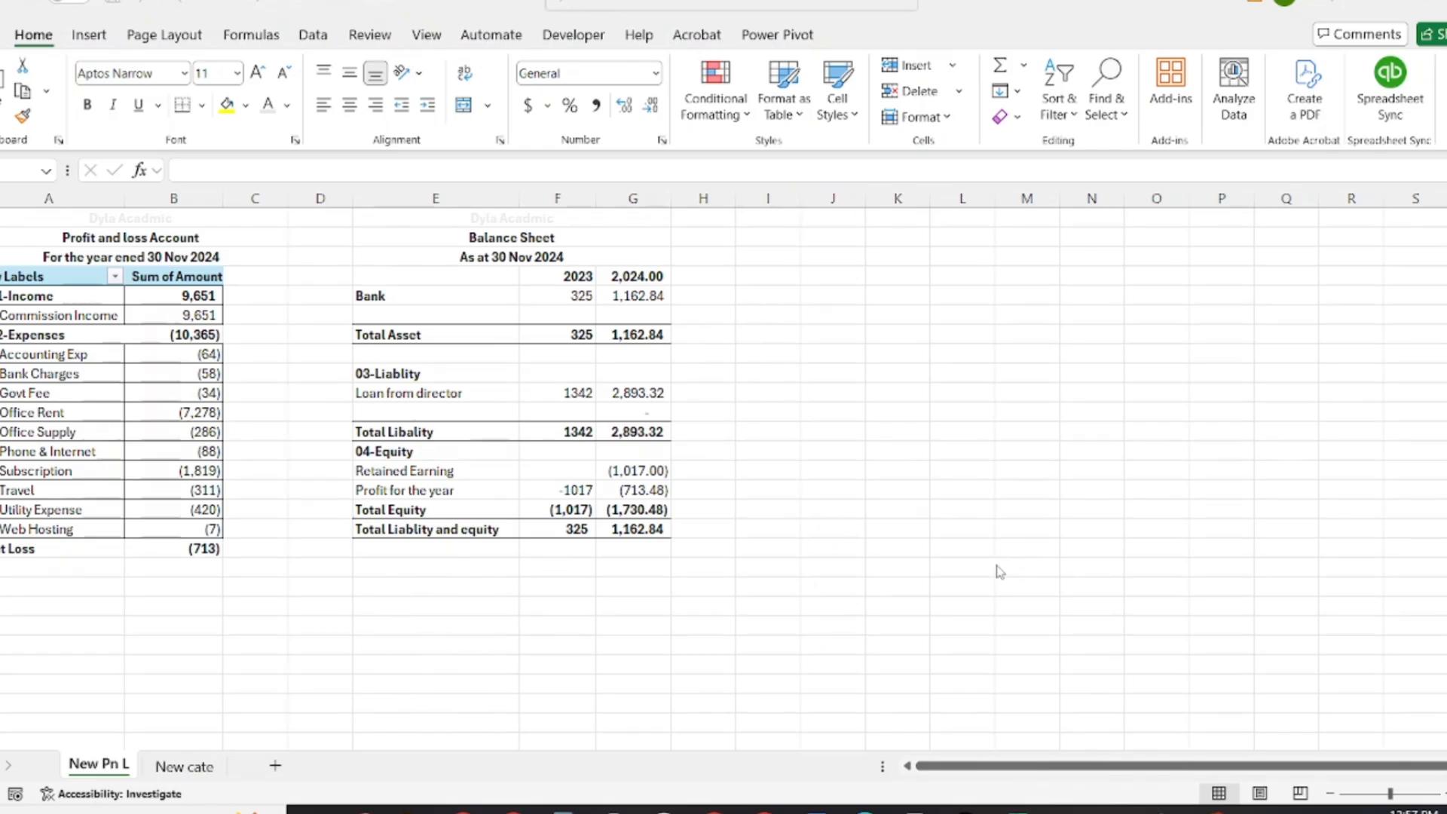
key("alt+Tab")
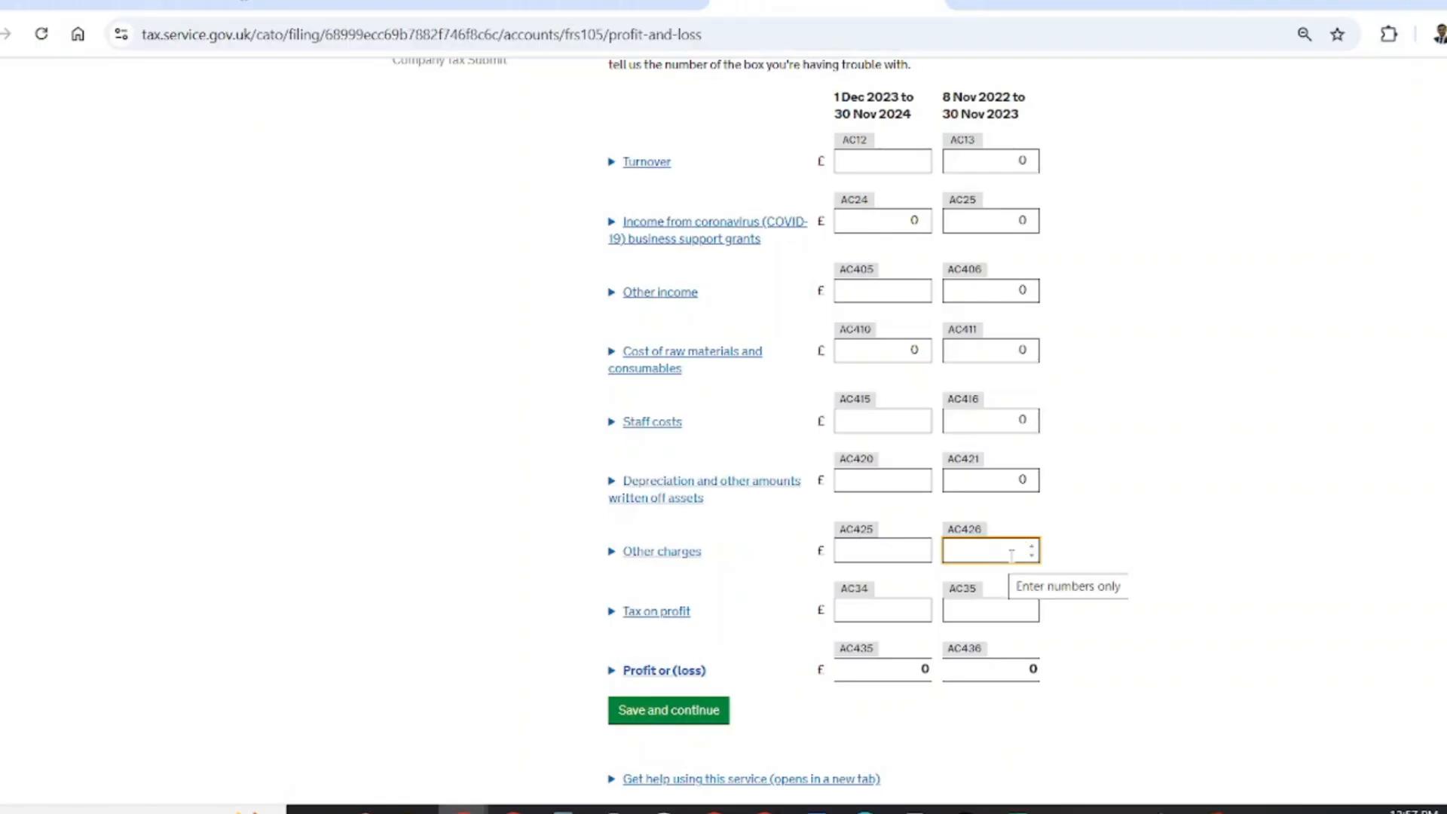
type("1017")
left_click(1261, 472)
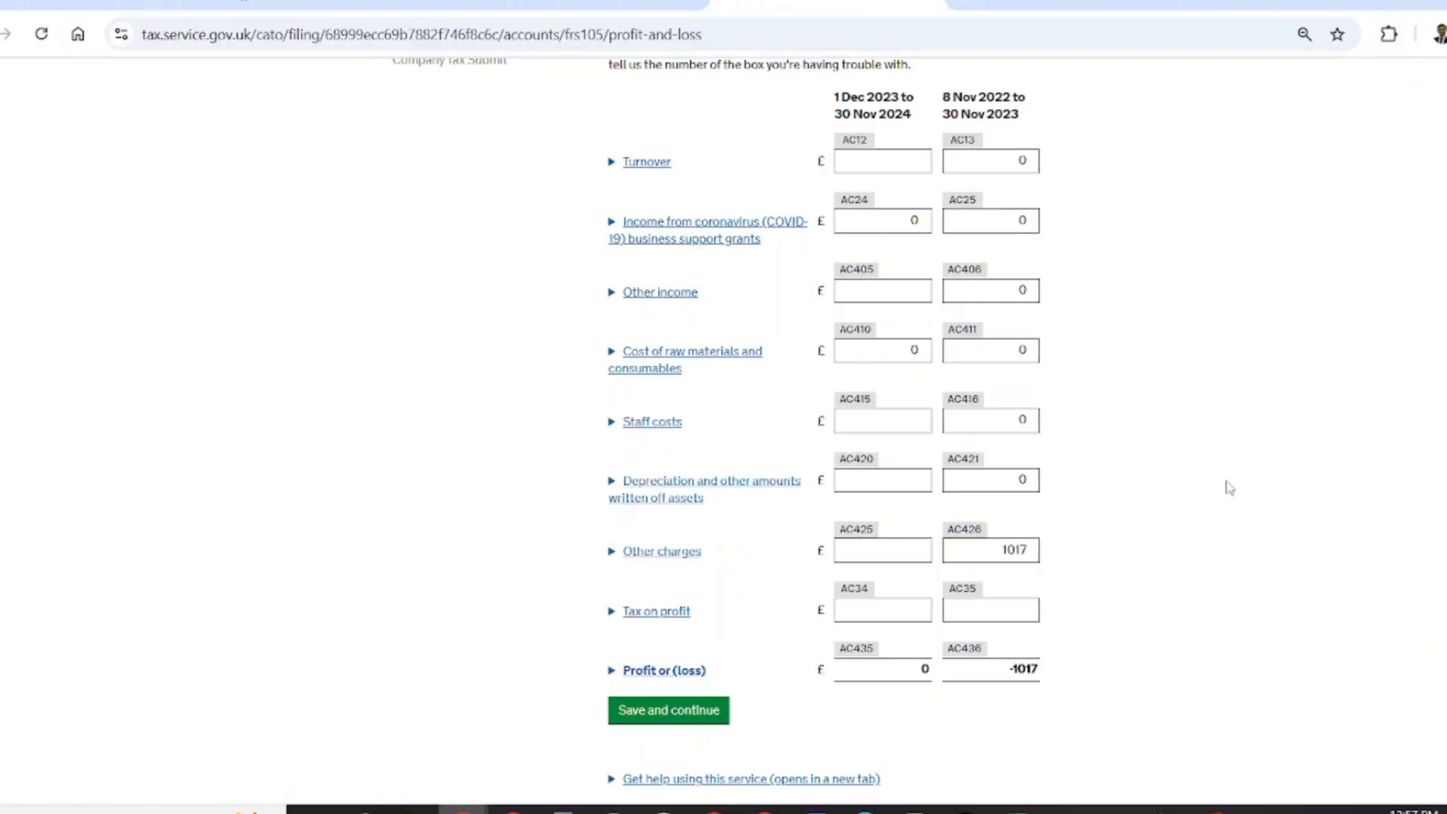
- Review the profit and loss form, switch to the Excel workbook and inspect the exact Commission Income amount for the current period's turnover
scroll(1107, 579, "down", 2)
scroll(1106, 579, "down", 1)
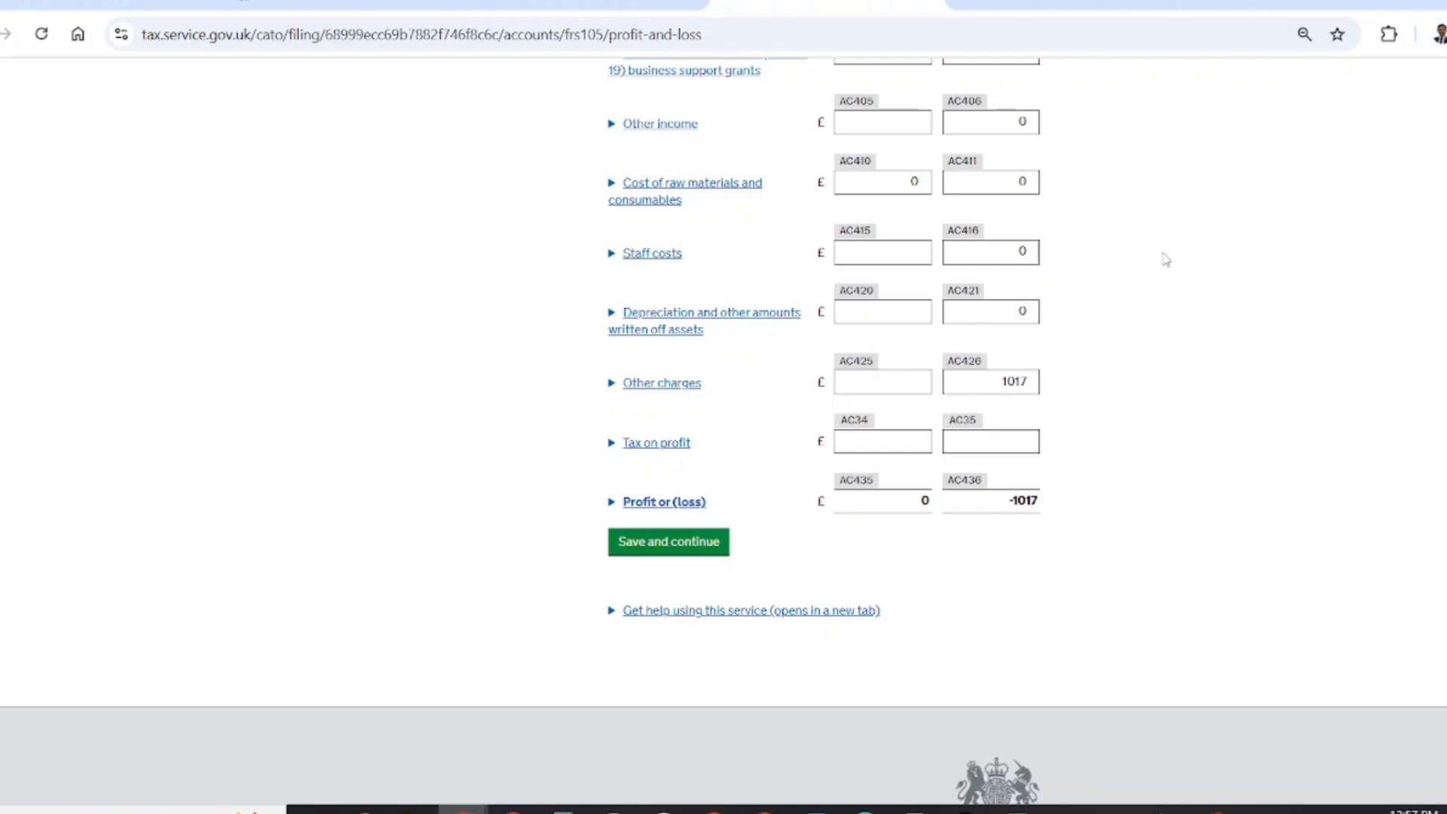
scroll(1172, 332, "up", 3)
scroll(1089, 309, "up", 1)
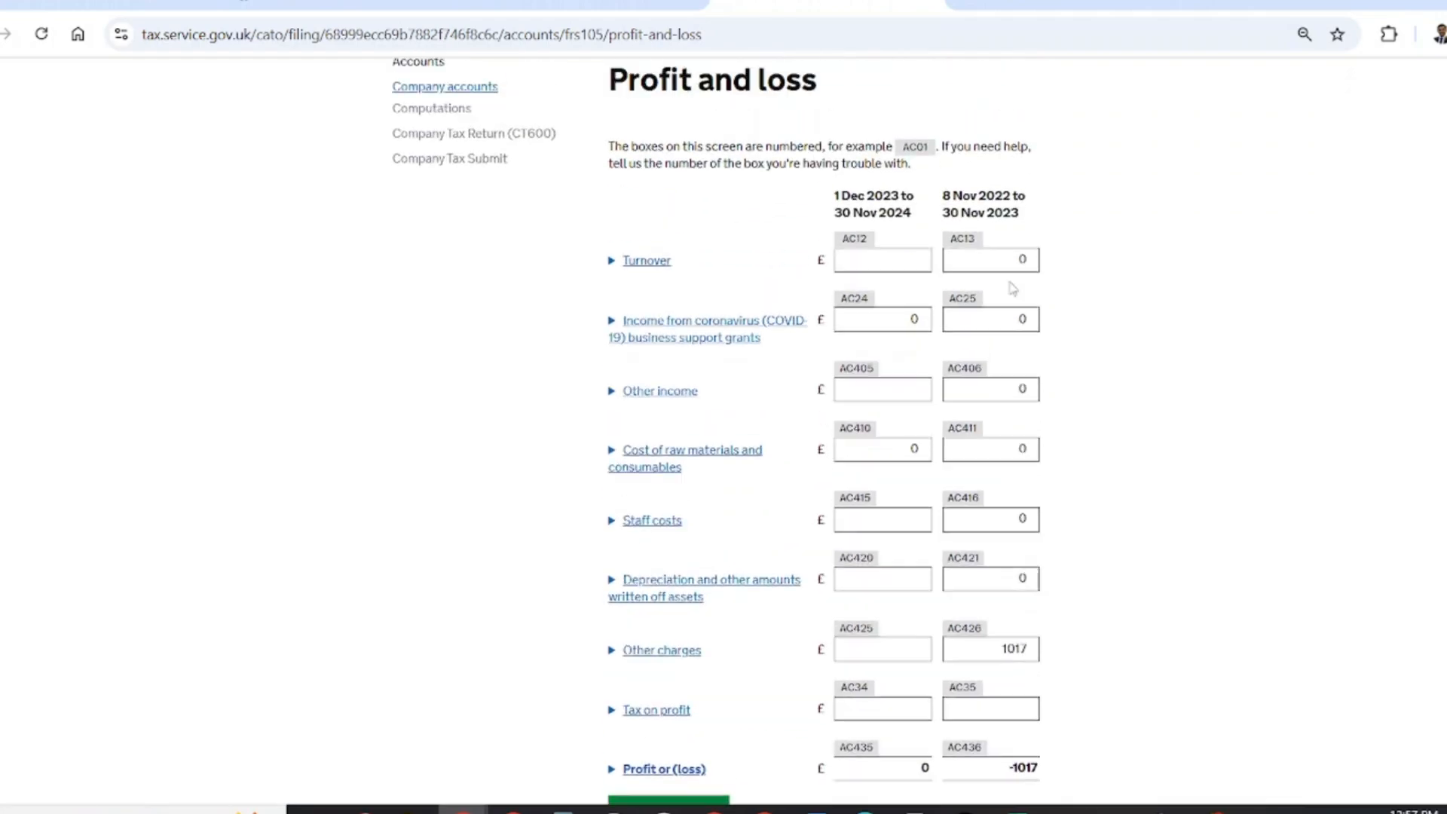
left_click(908, 262)
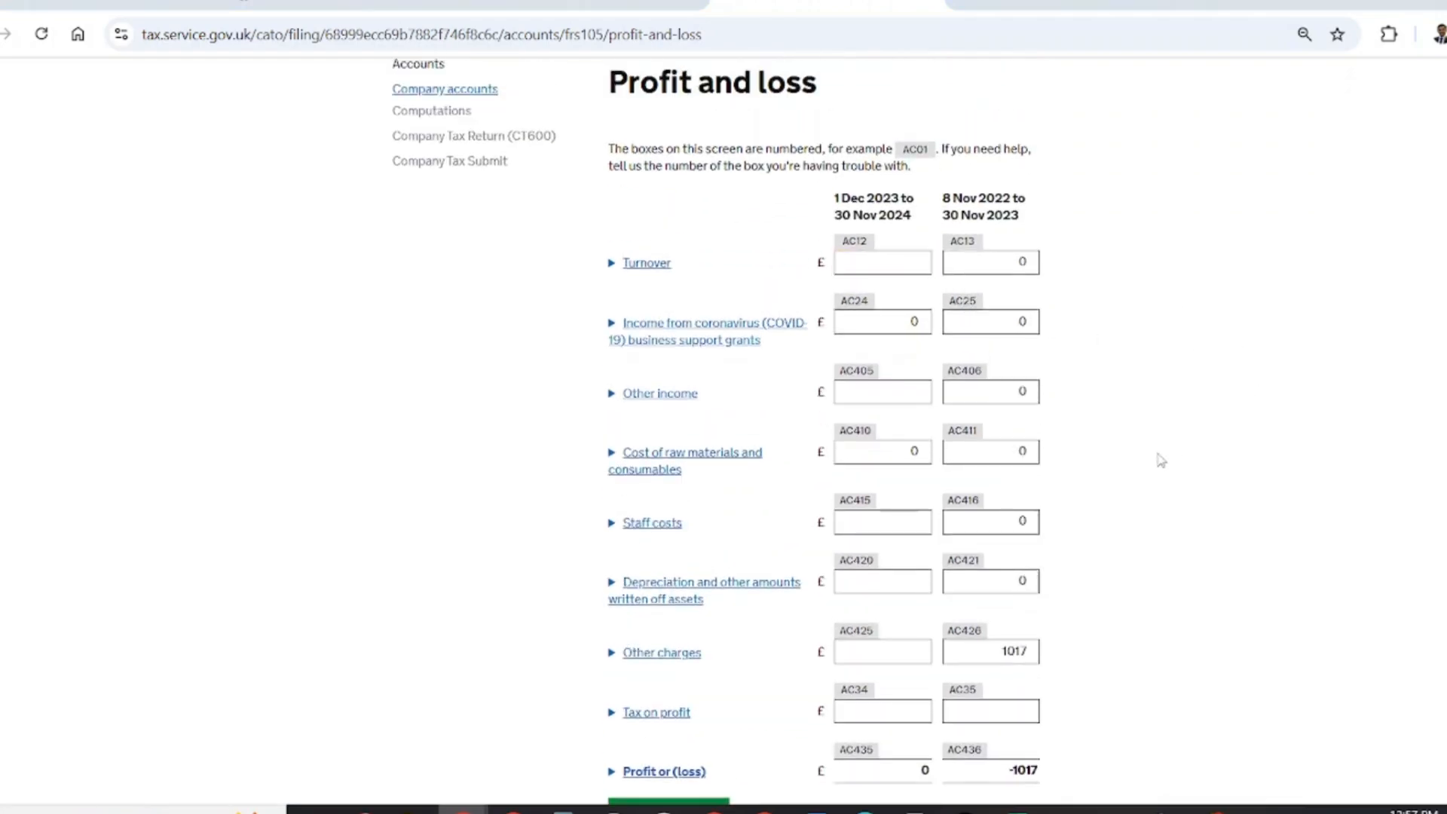
key("alt+Tab")
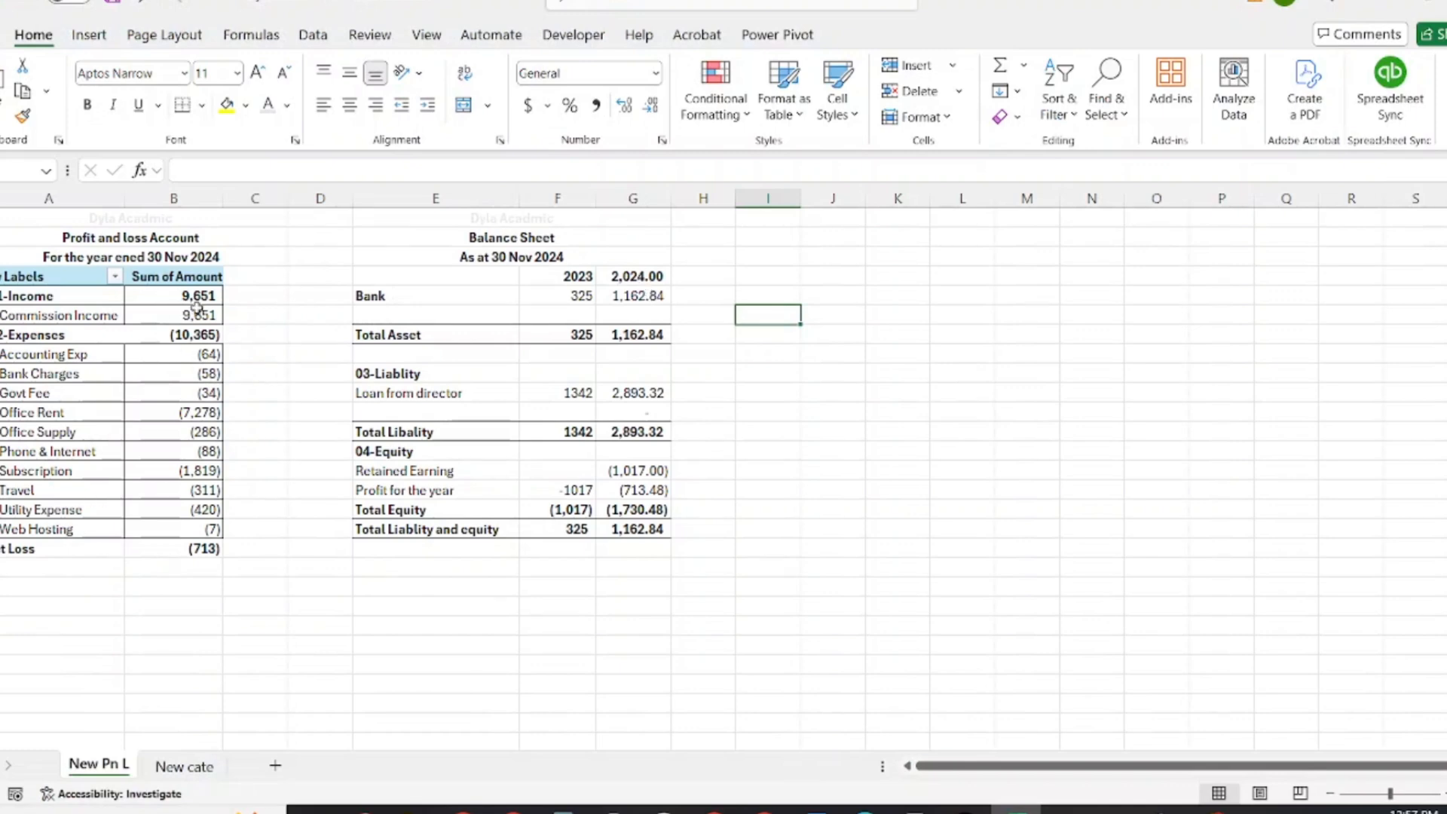
left_click(198, 313)
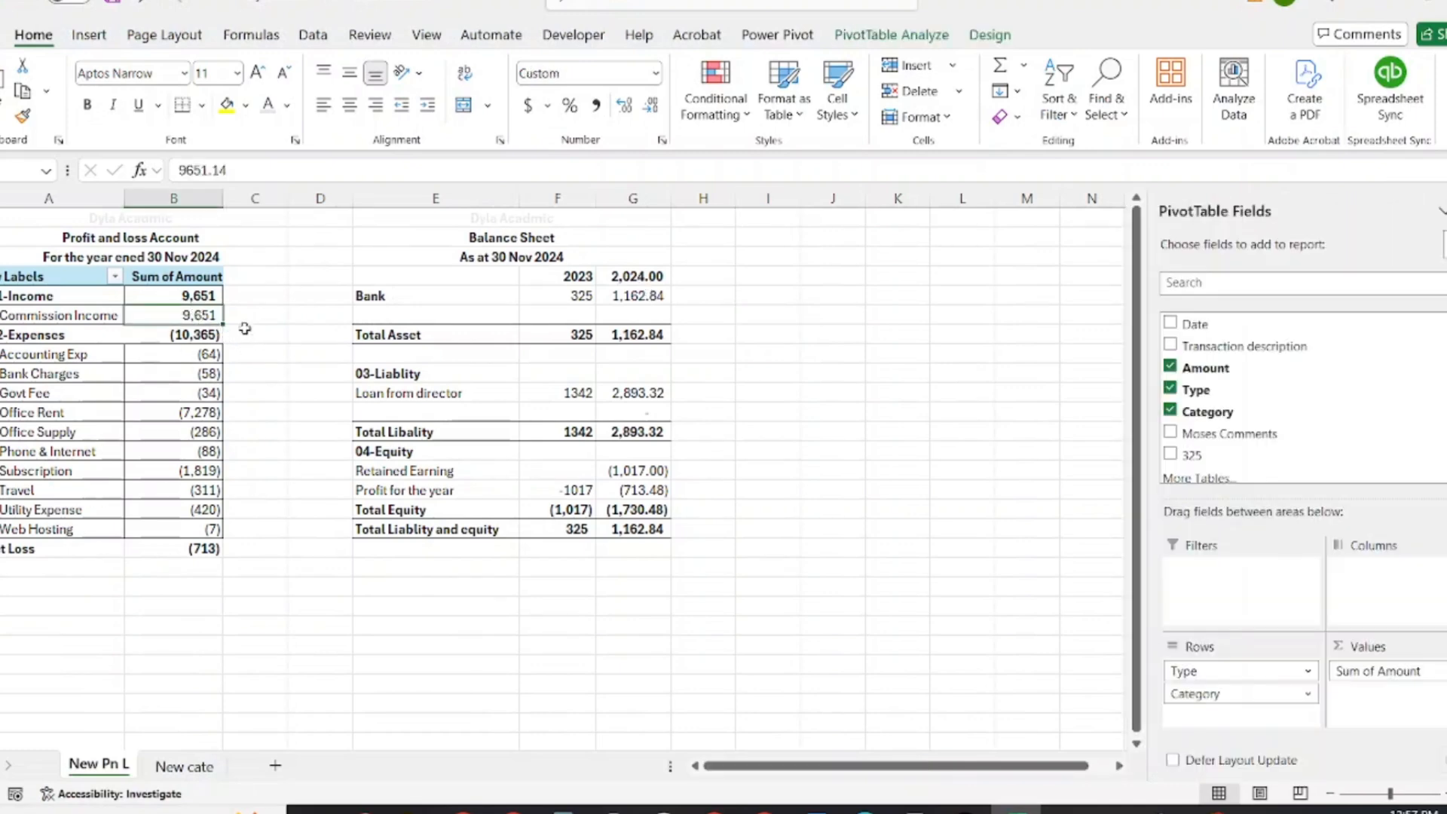
left_click(274, 318)
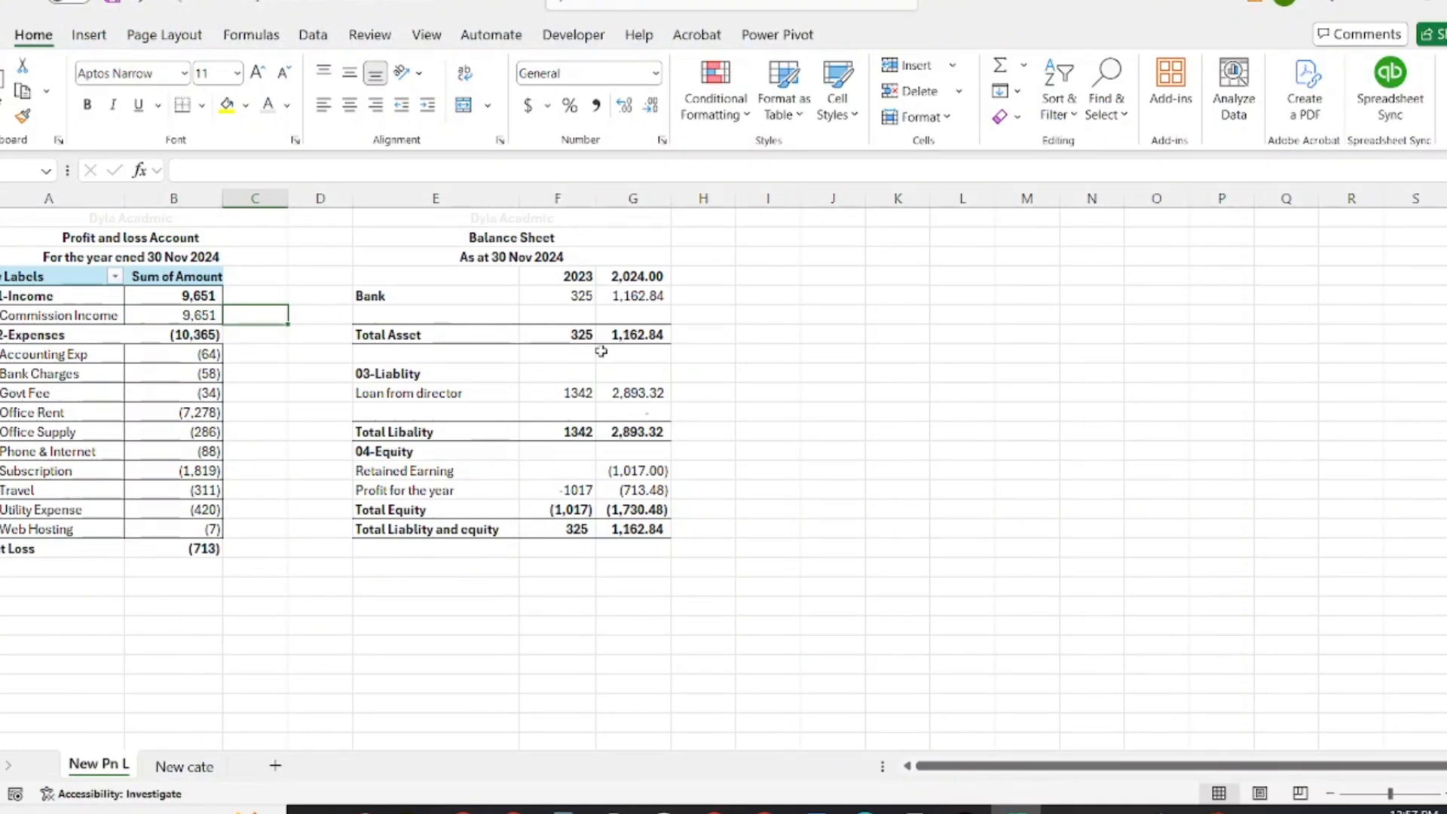
type("=")
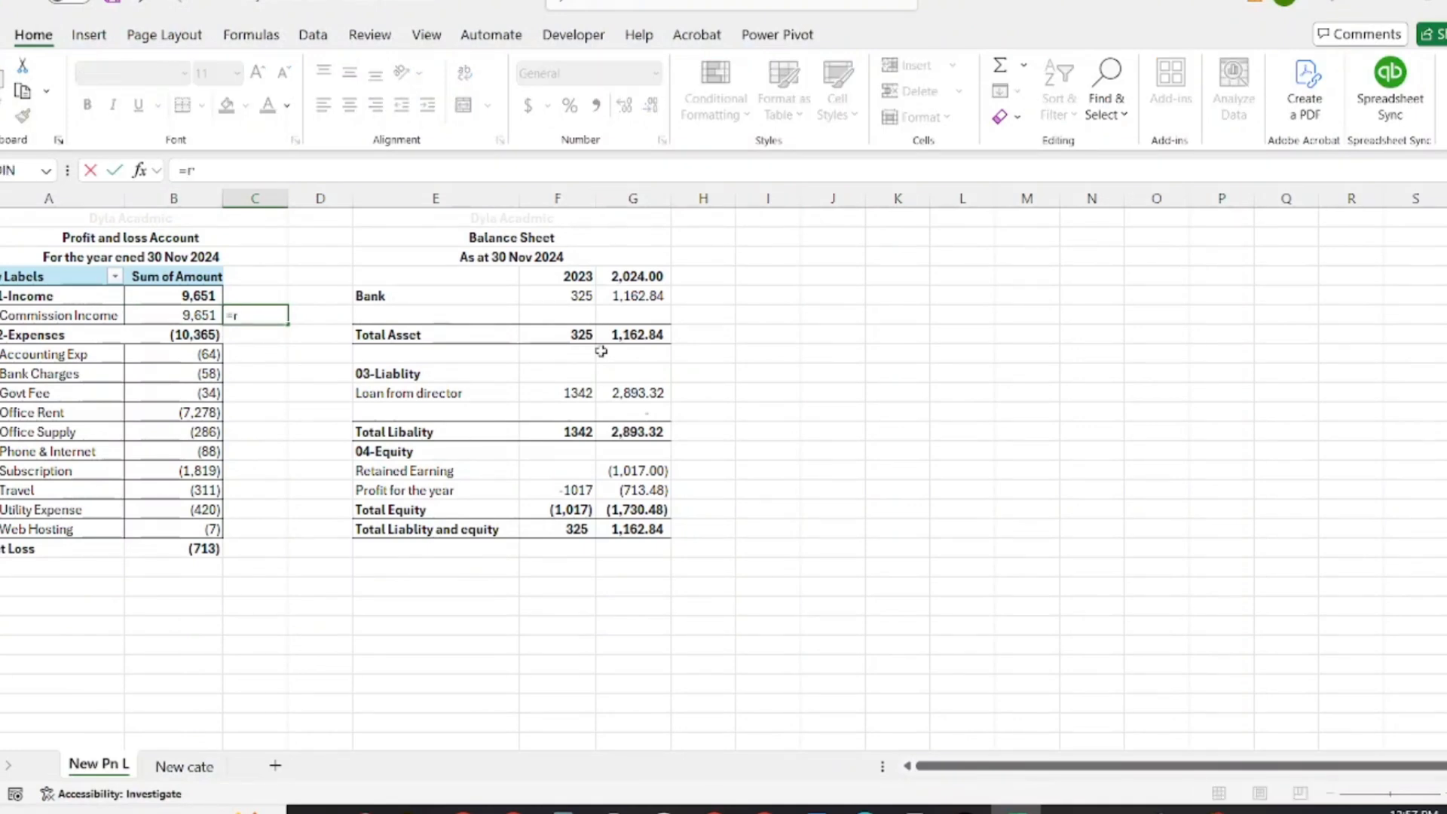
type("round(")
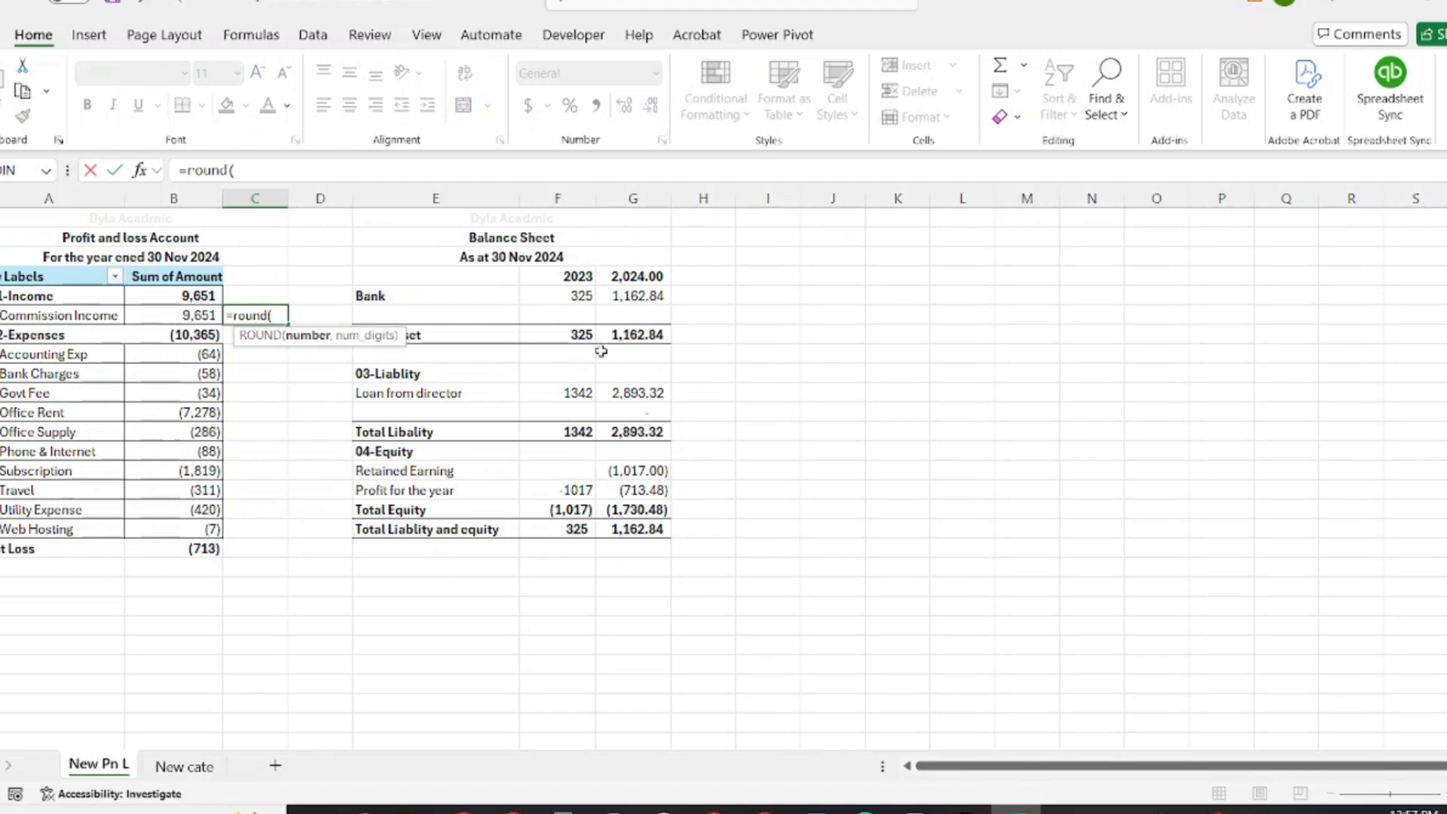
key("Left")
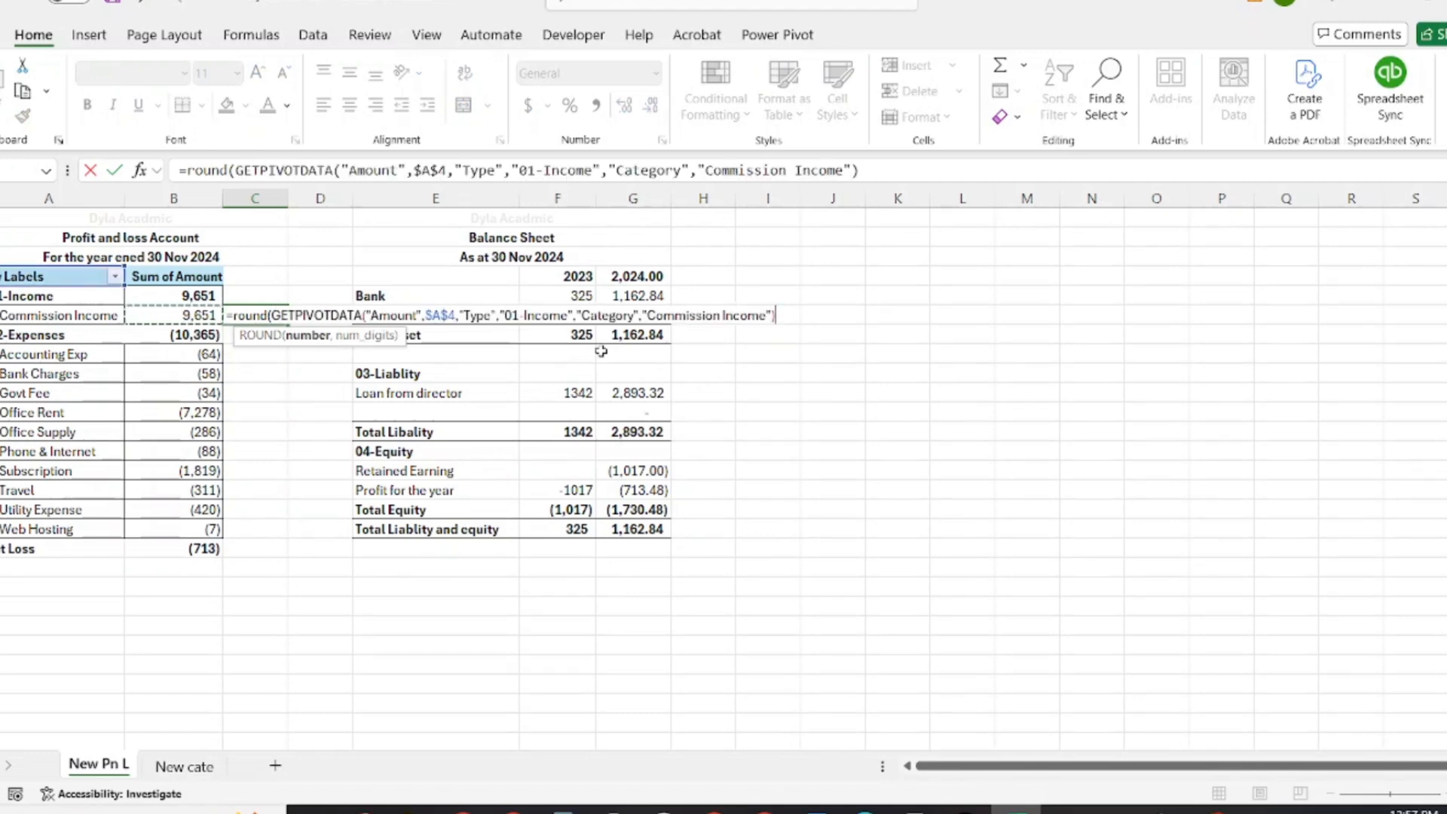
key("Return")
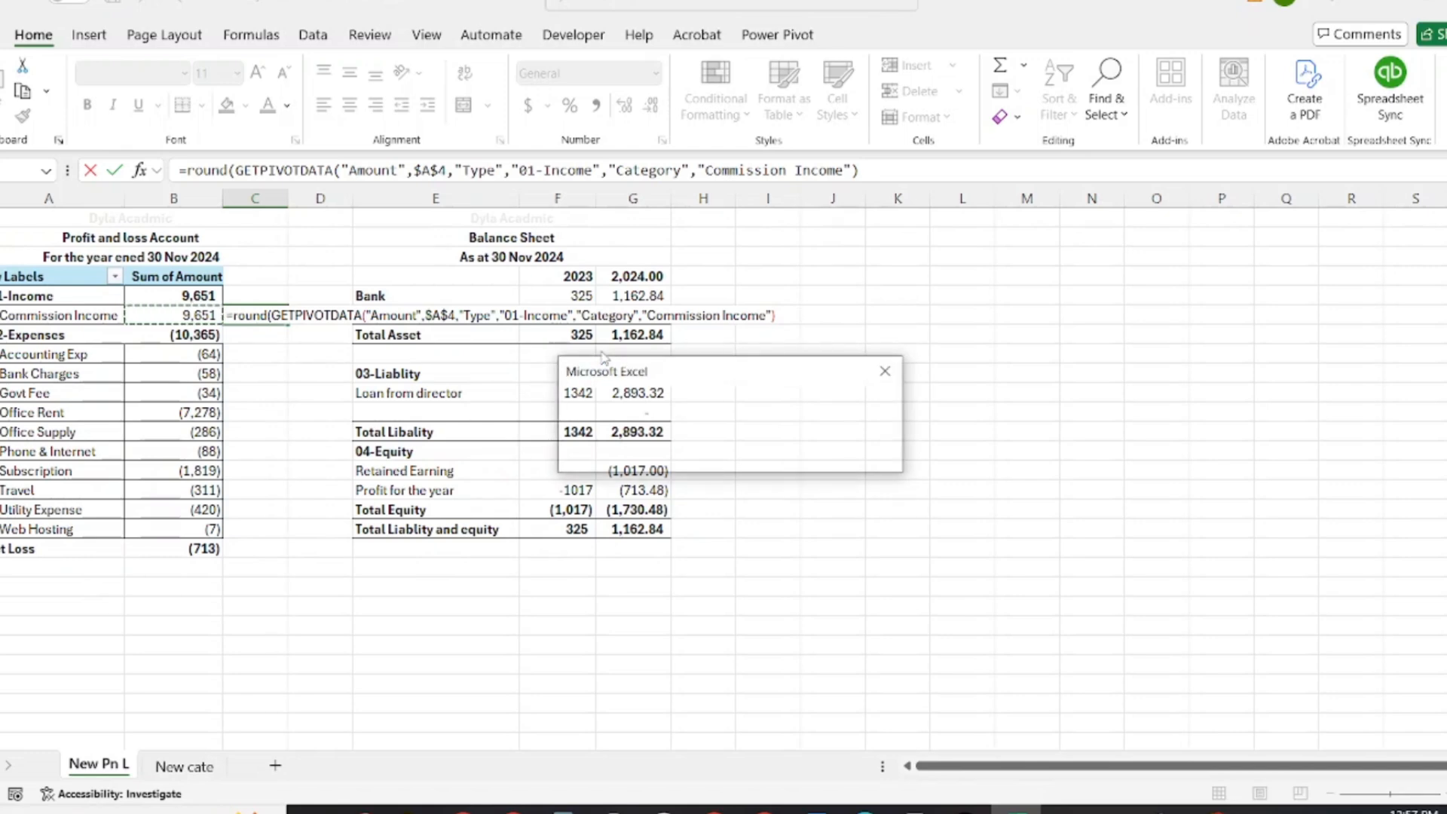
key("Return")
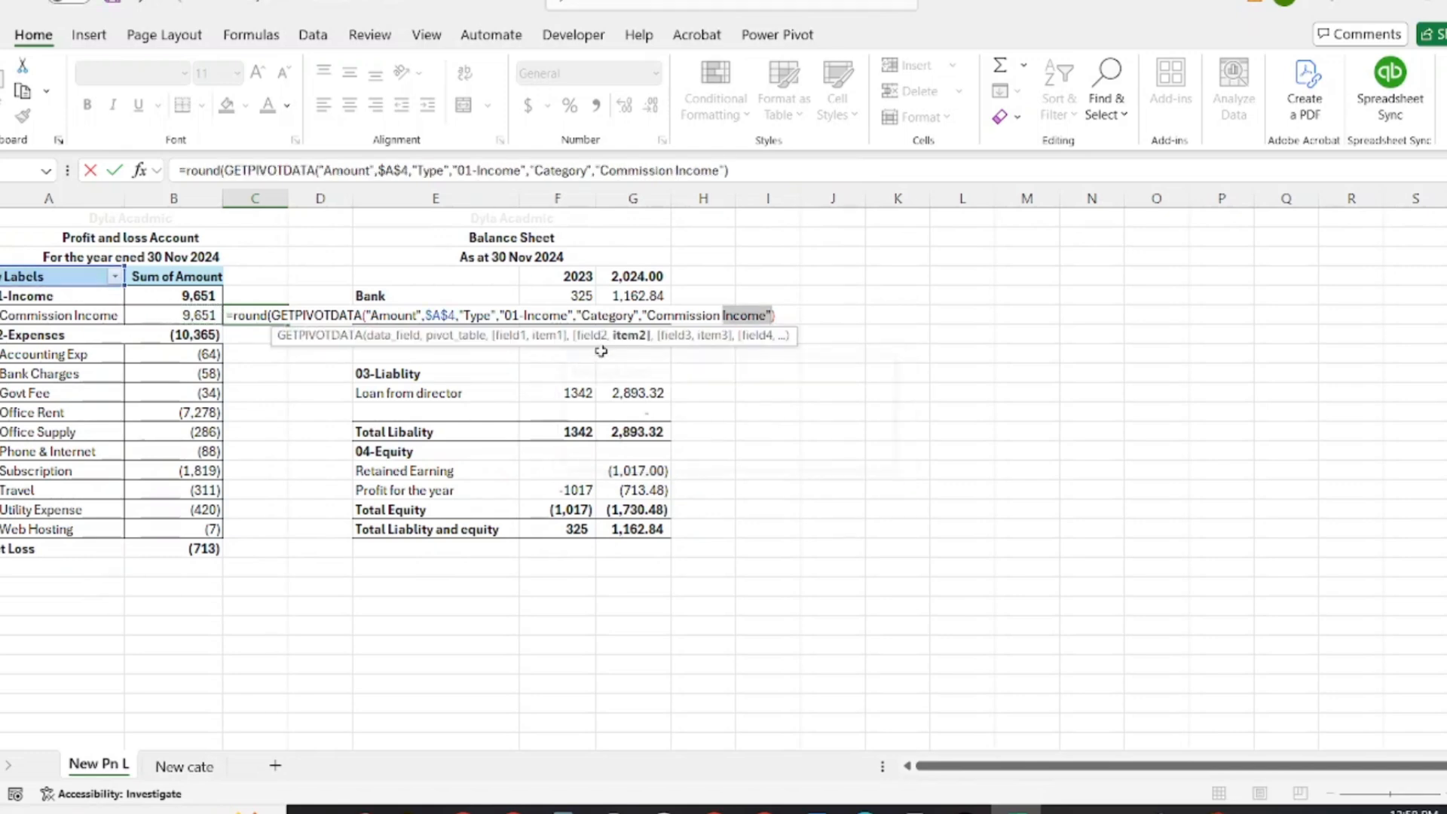
key("Escape")
key("Left")
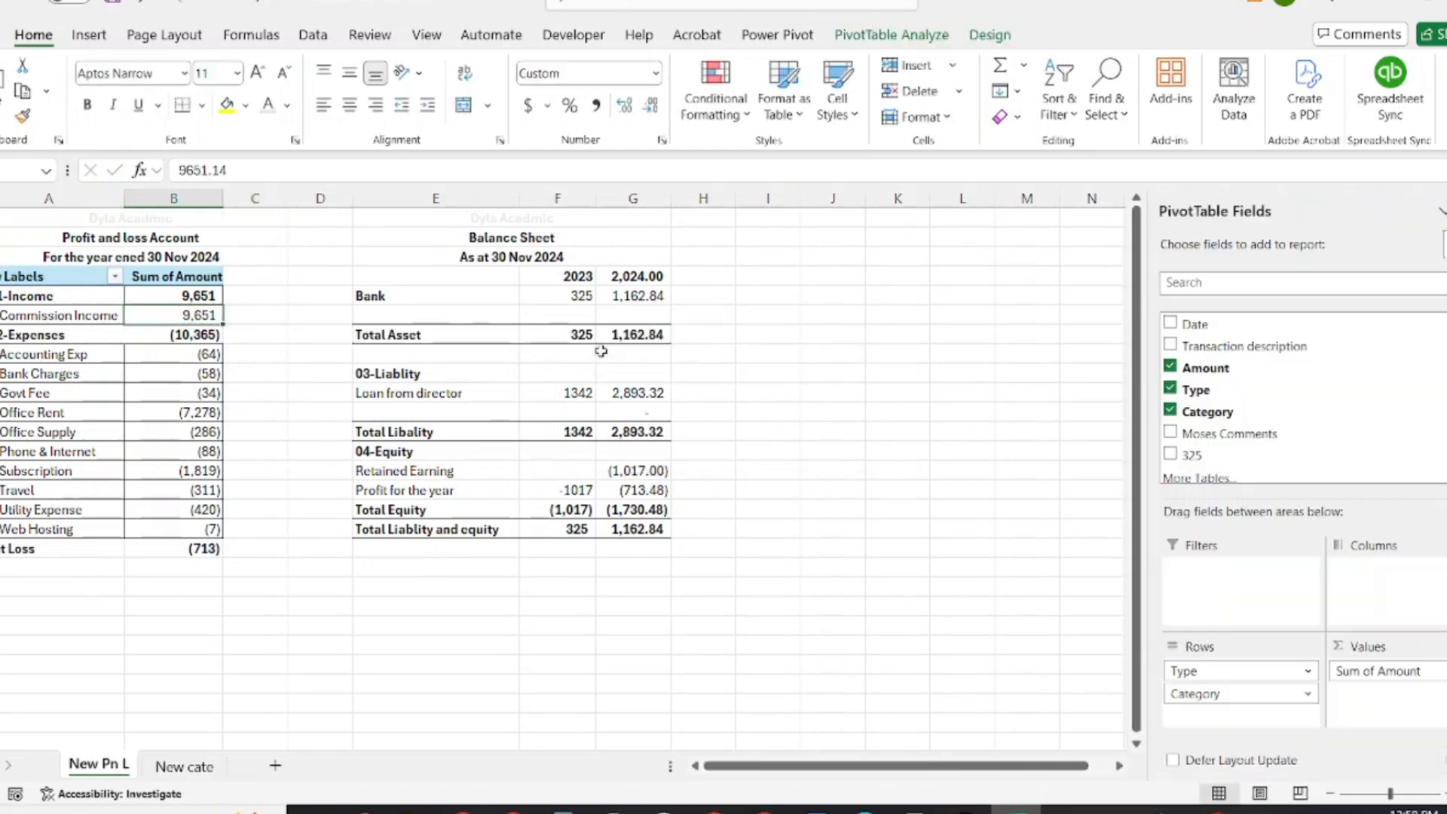
- Enter a ROUND formula in column C beside Commission Income, referencing its pivot amount with 1 as the number of digits
key("Right")
type("=")
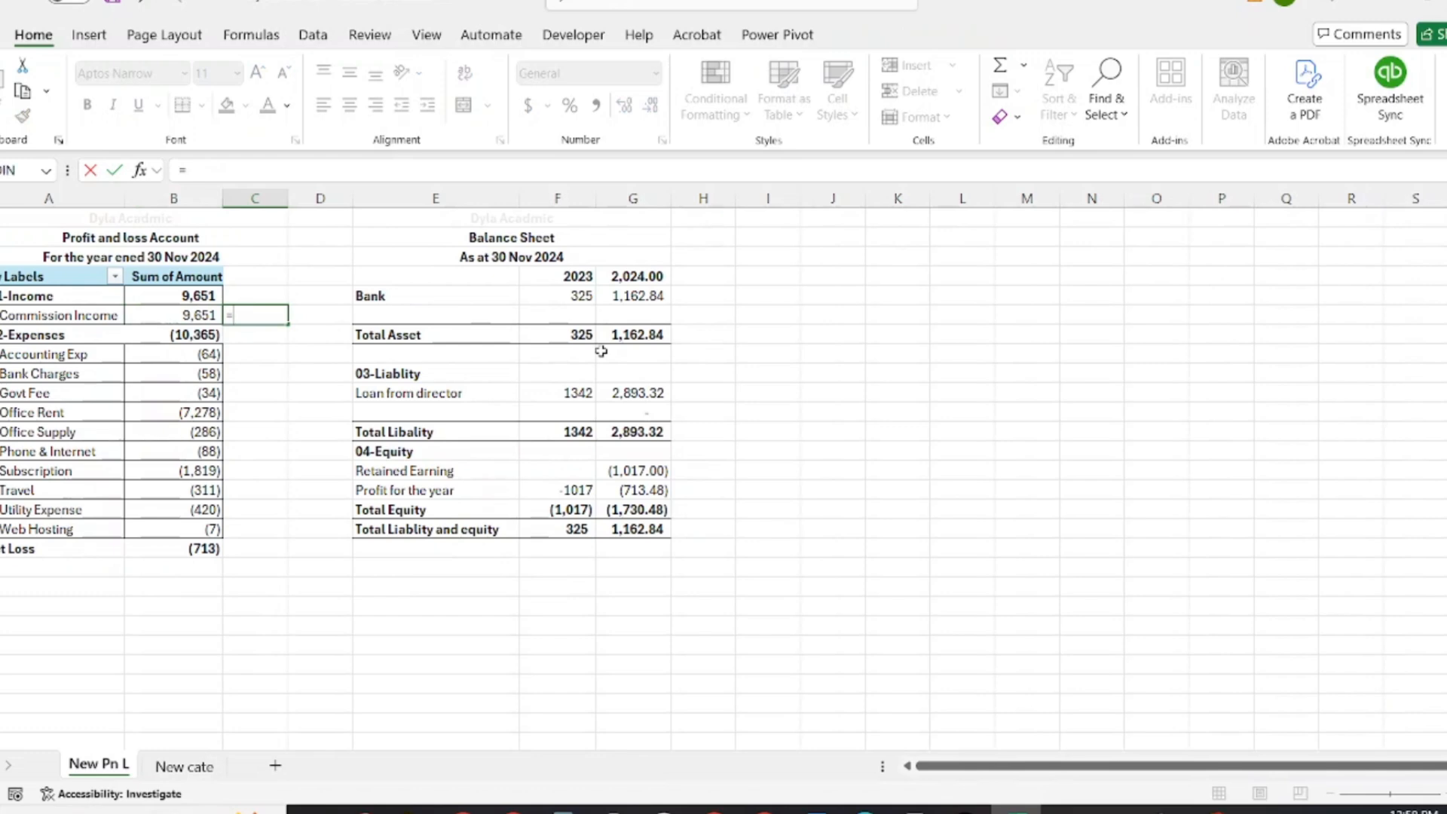
type("round")
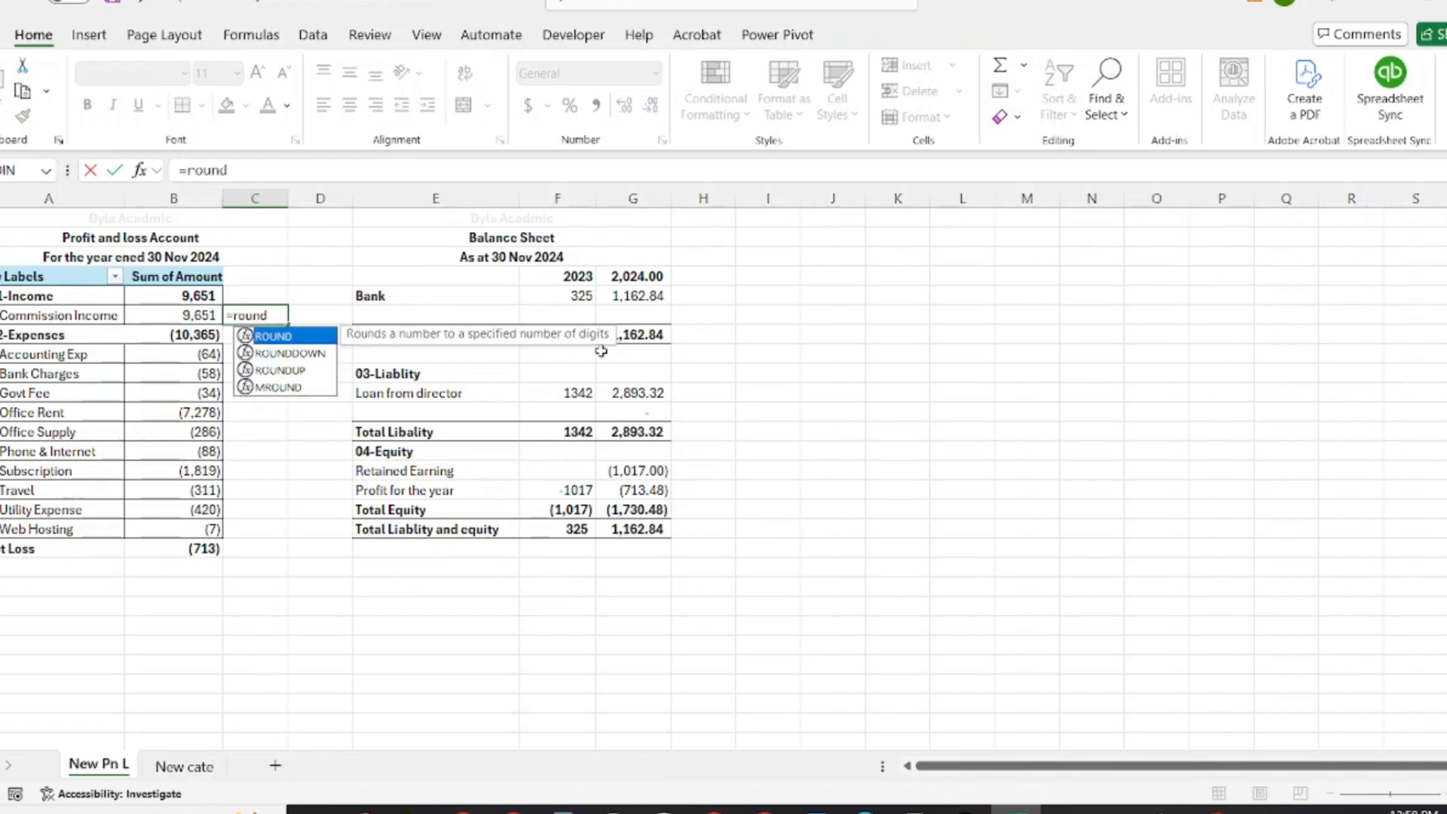
type("(")
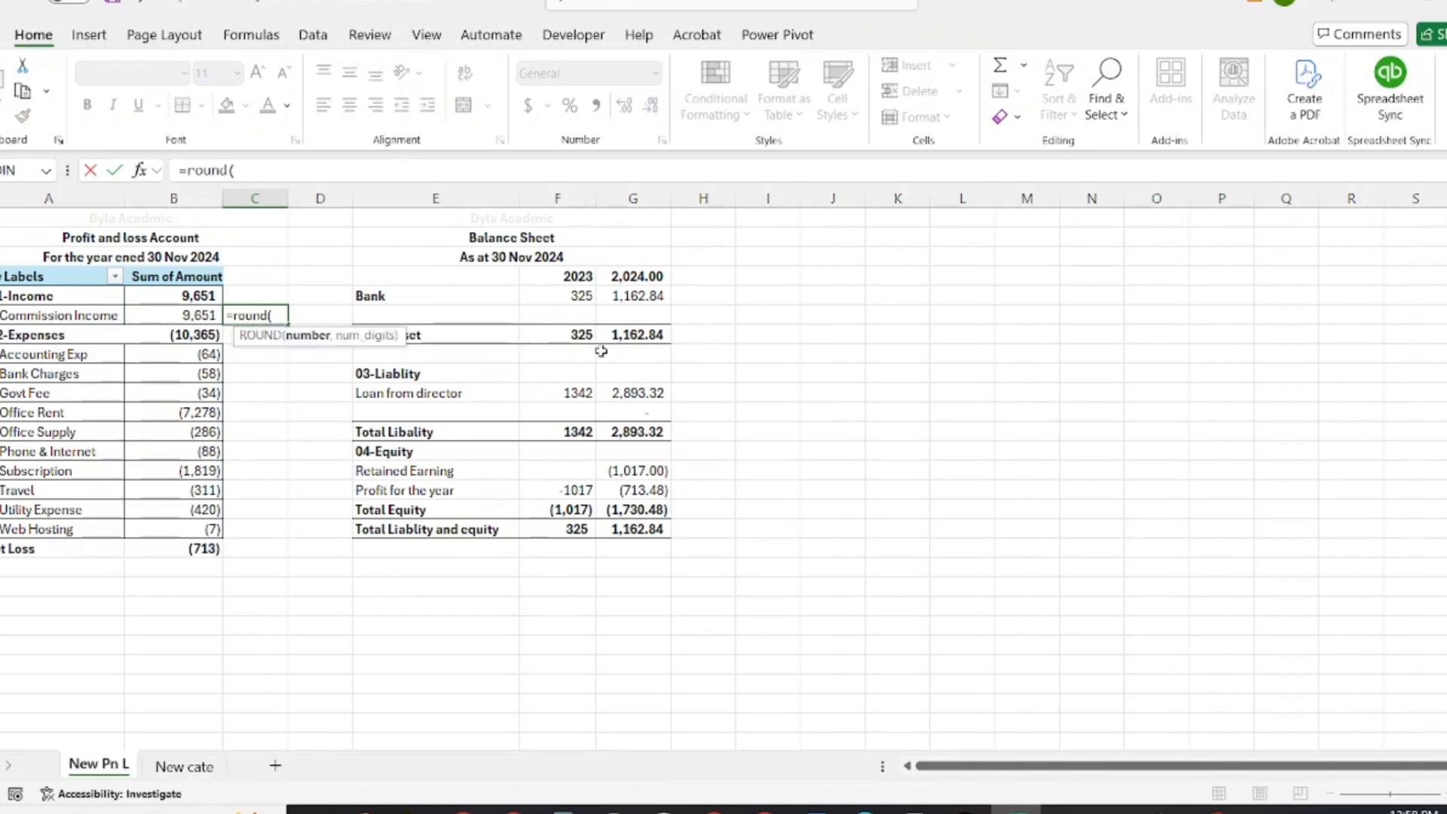
key("Left")
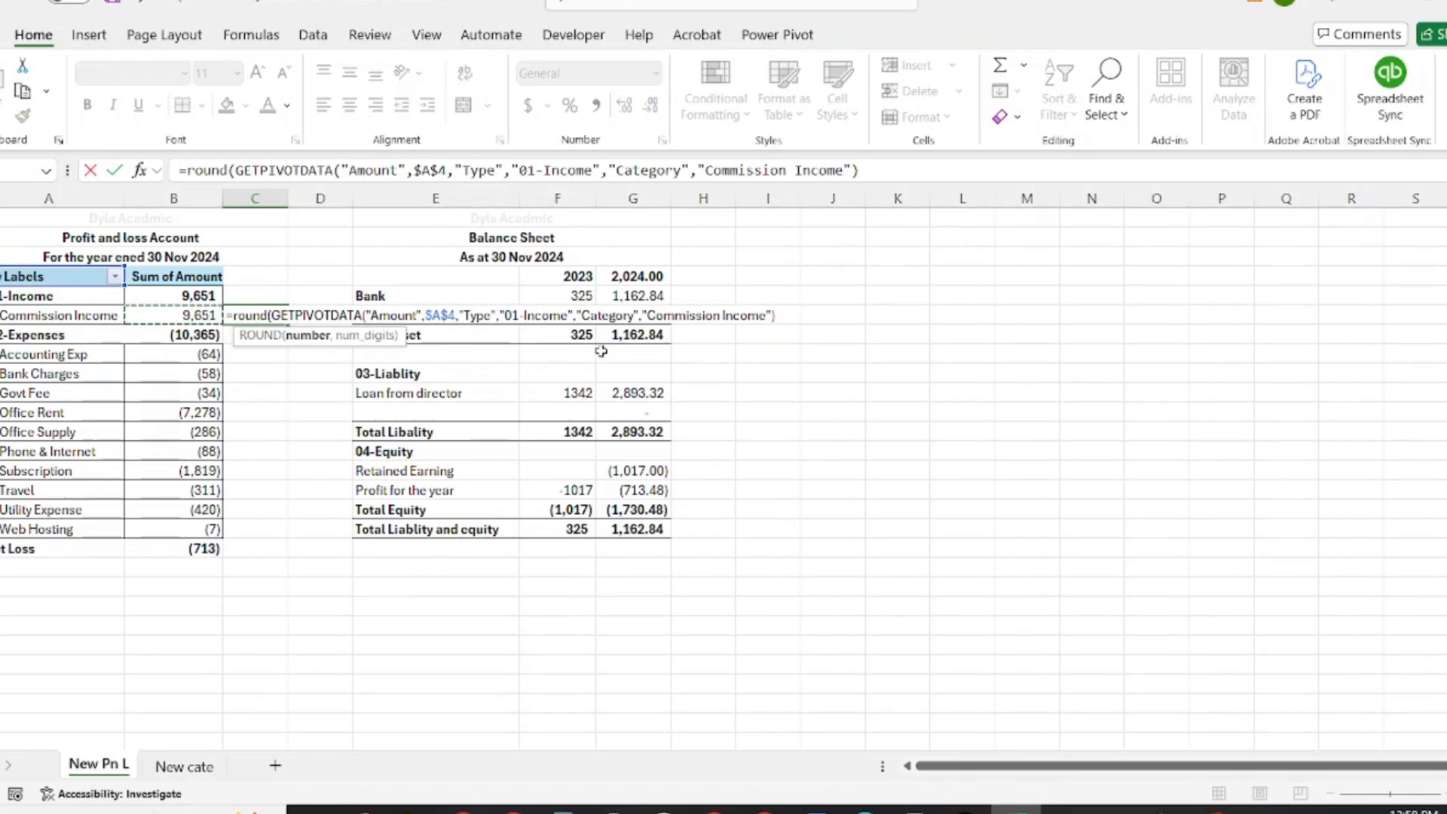
type(",1")
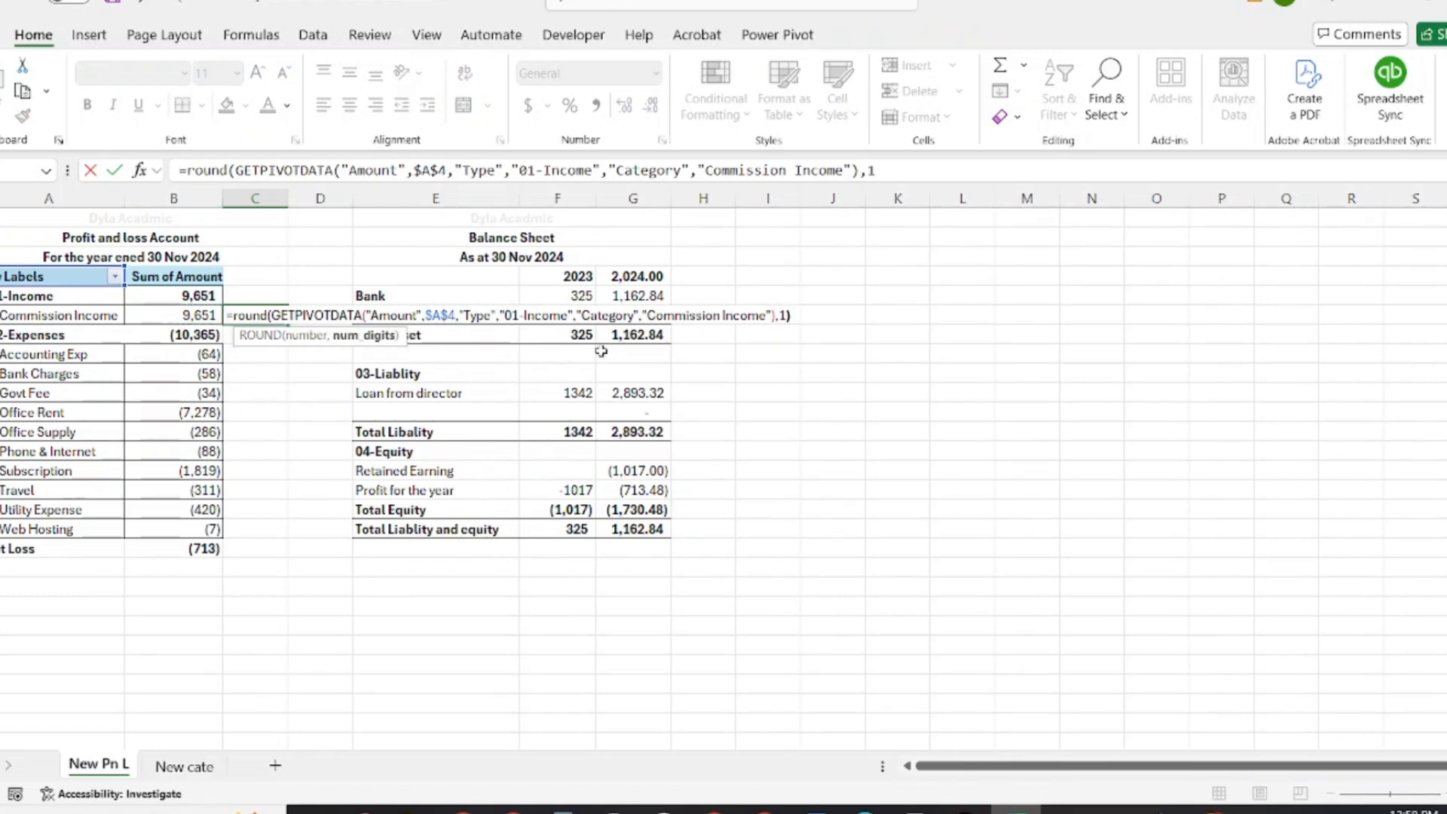
key("Return")
key("Up")
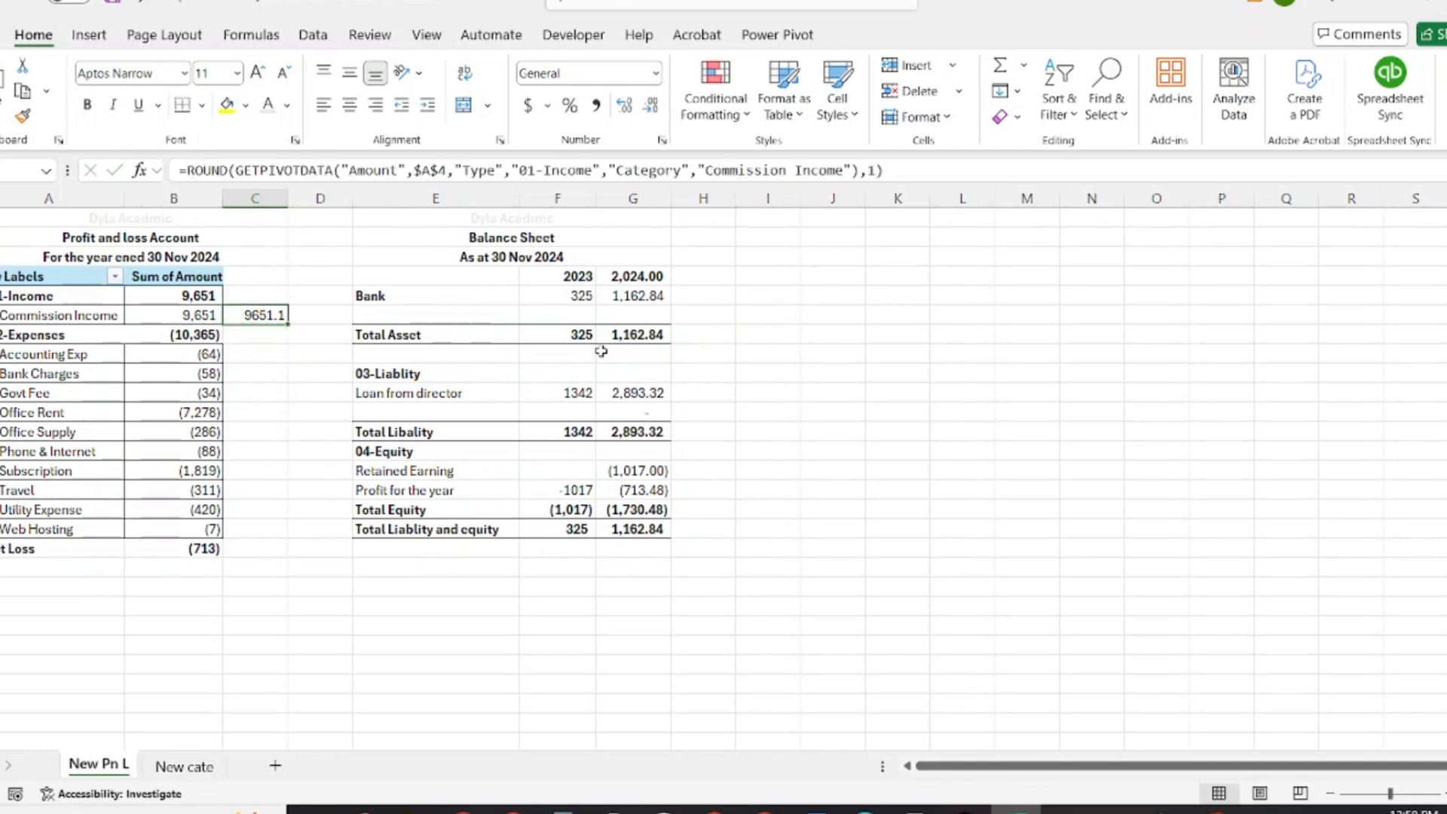
- Change the number of digits in the Commission Income ROUND formula to 0
key("F2")
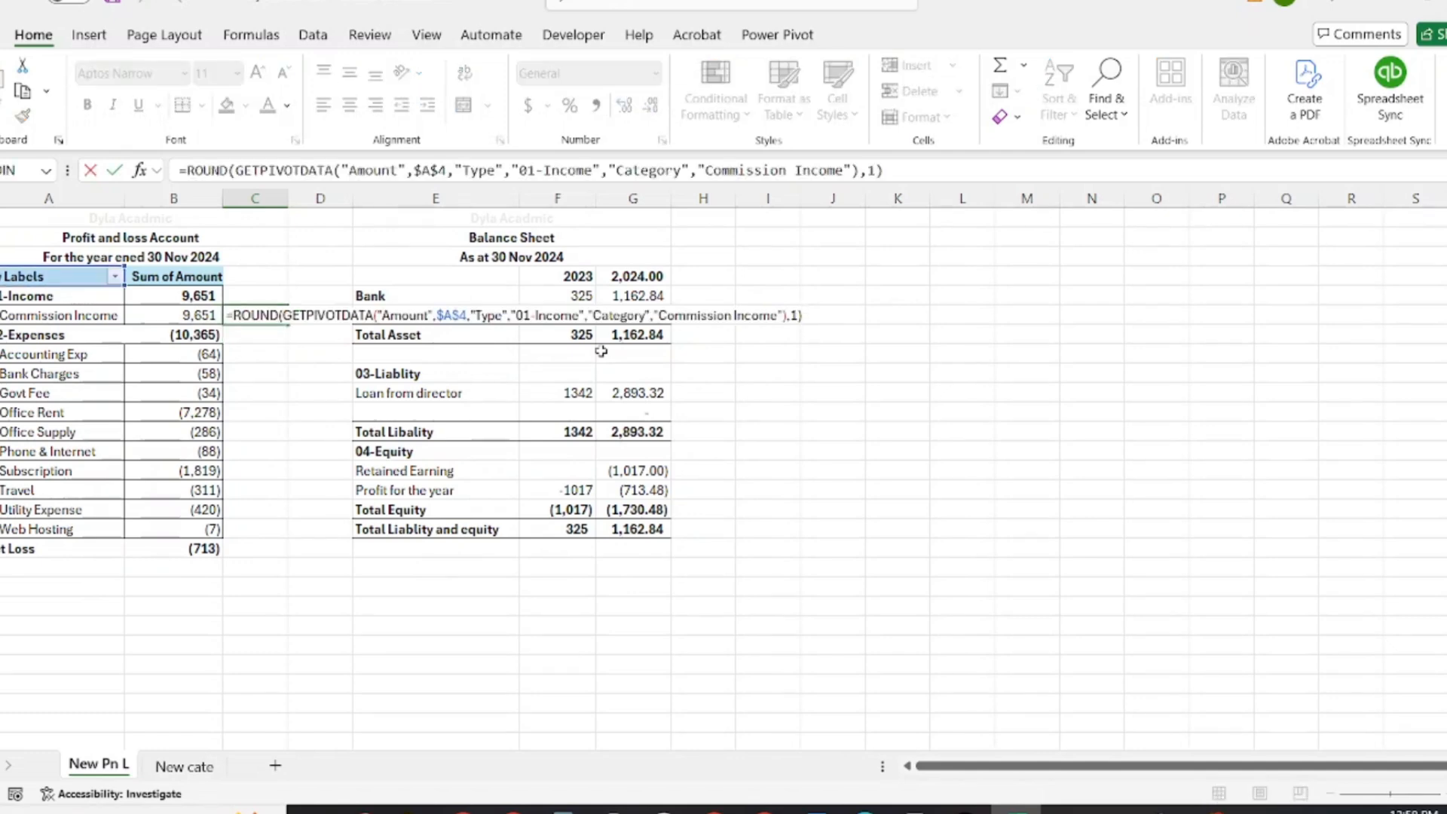
key("BackSpace")
key("BackSpace")
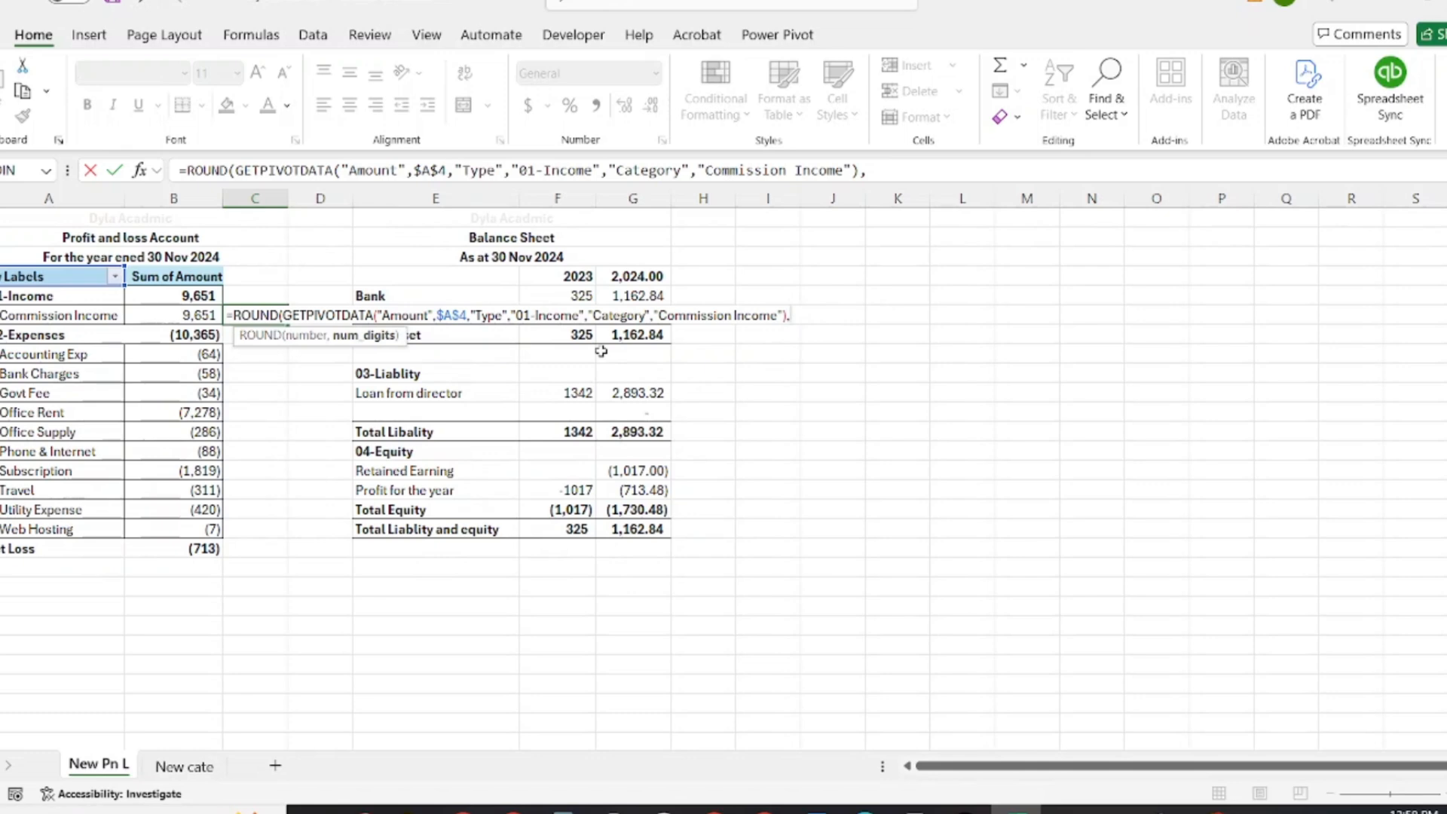
type("0")
key("Return")
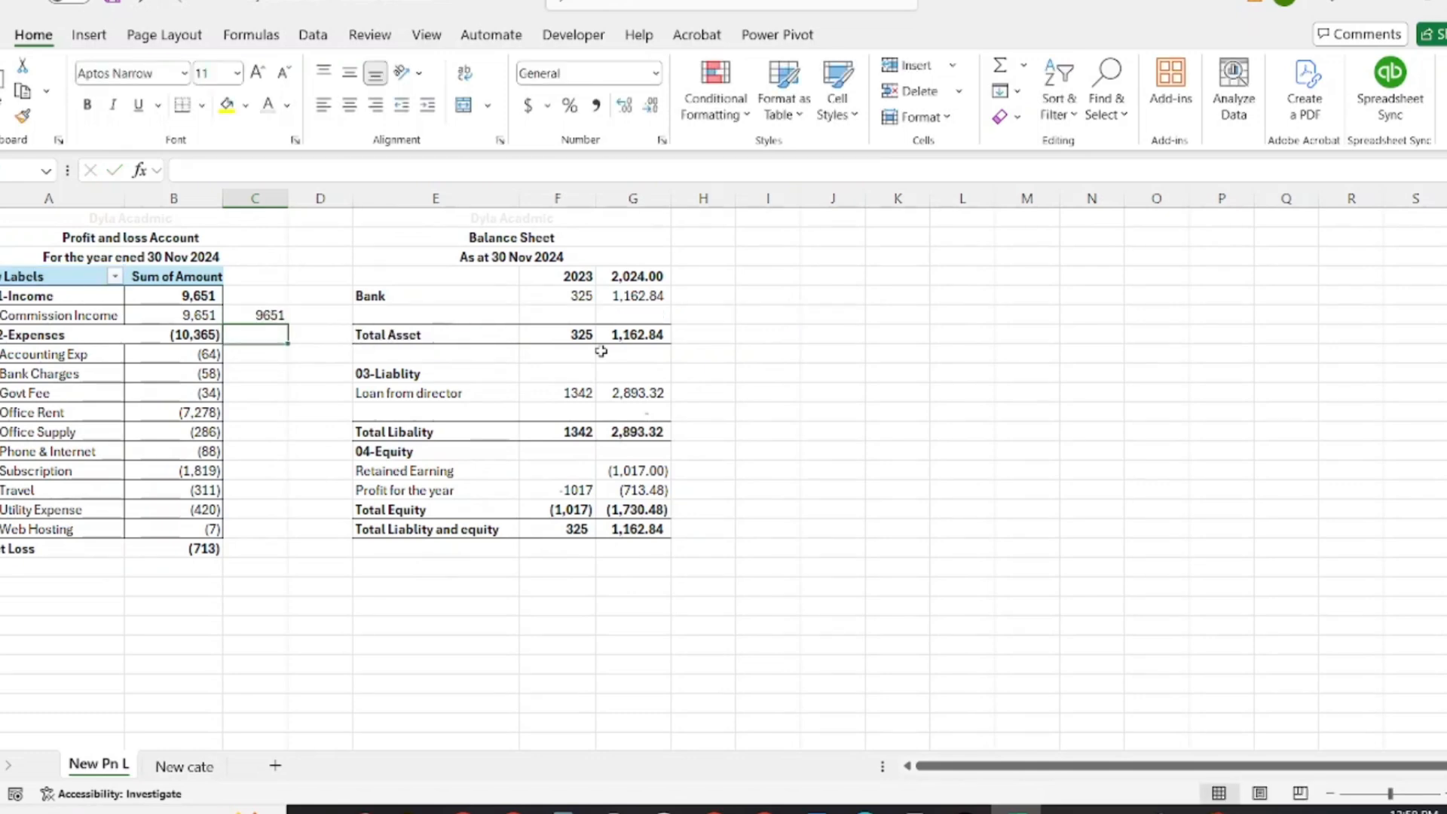
- Fill the ROUND formula down column C from the Commission Income row to the Net Loss row
key("Up")
key("shift+Down")
key("shift+Down")
key("shift+Down")
key("shift+Down")
key("shift+Down")
key("shift+Down")
key("shift+Down")
key("shift+Down")
key("shift+Down")
key("shift+Down")
key("shift+Down")
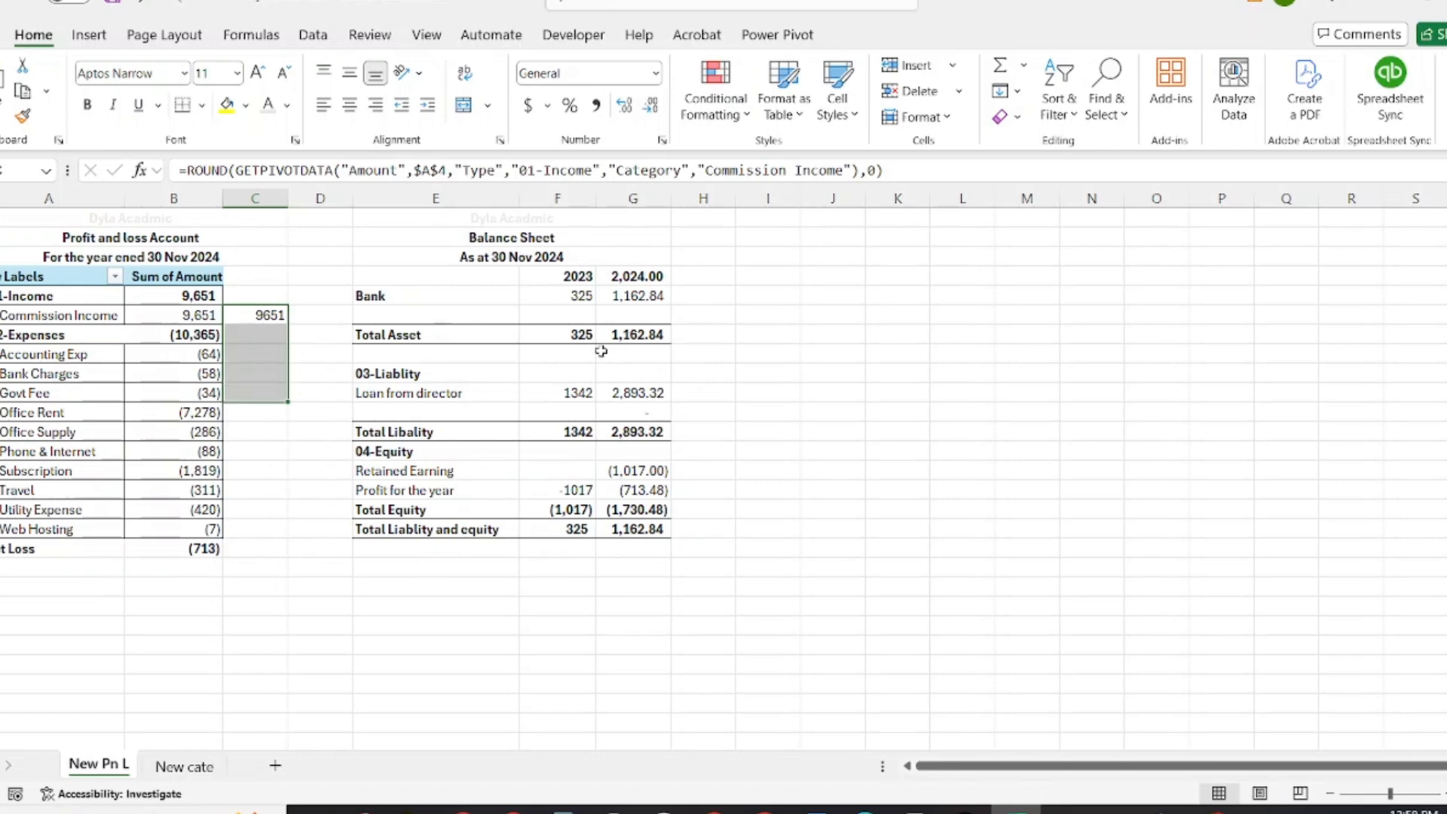
key("shift+Down")
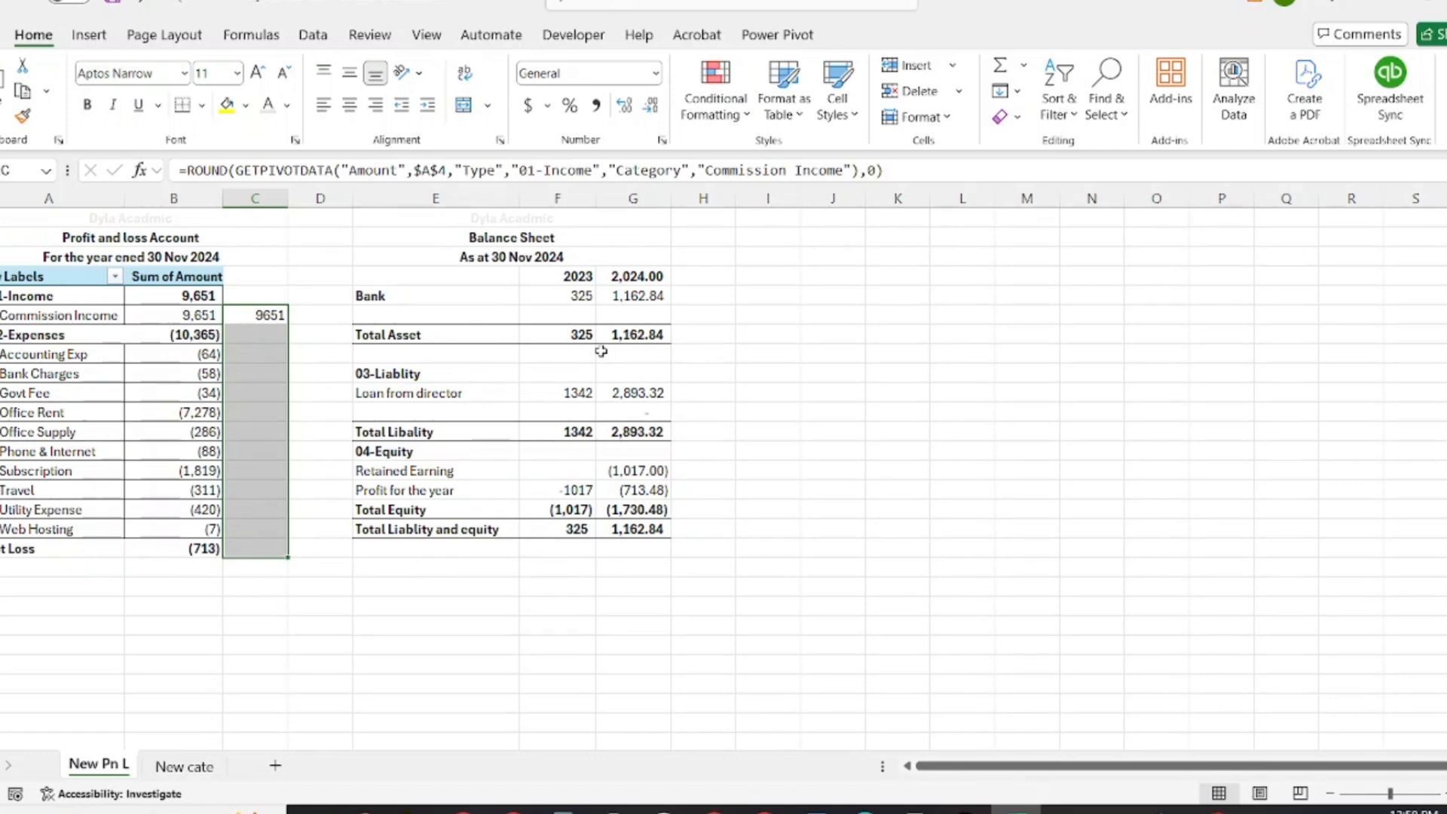
key("ctrl+d")
- Clear the filled-down formulas in column C from the Expenses total row to the Net Loss row
key("Down")
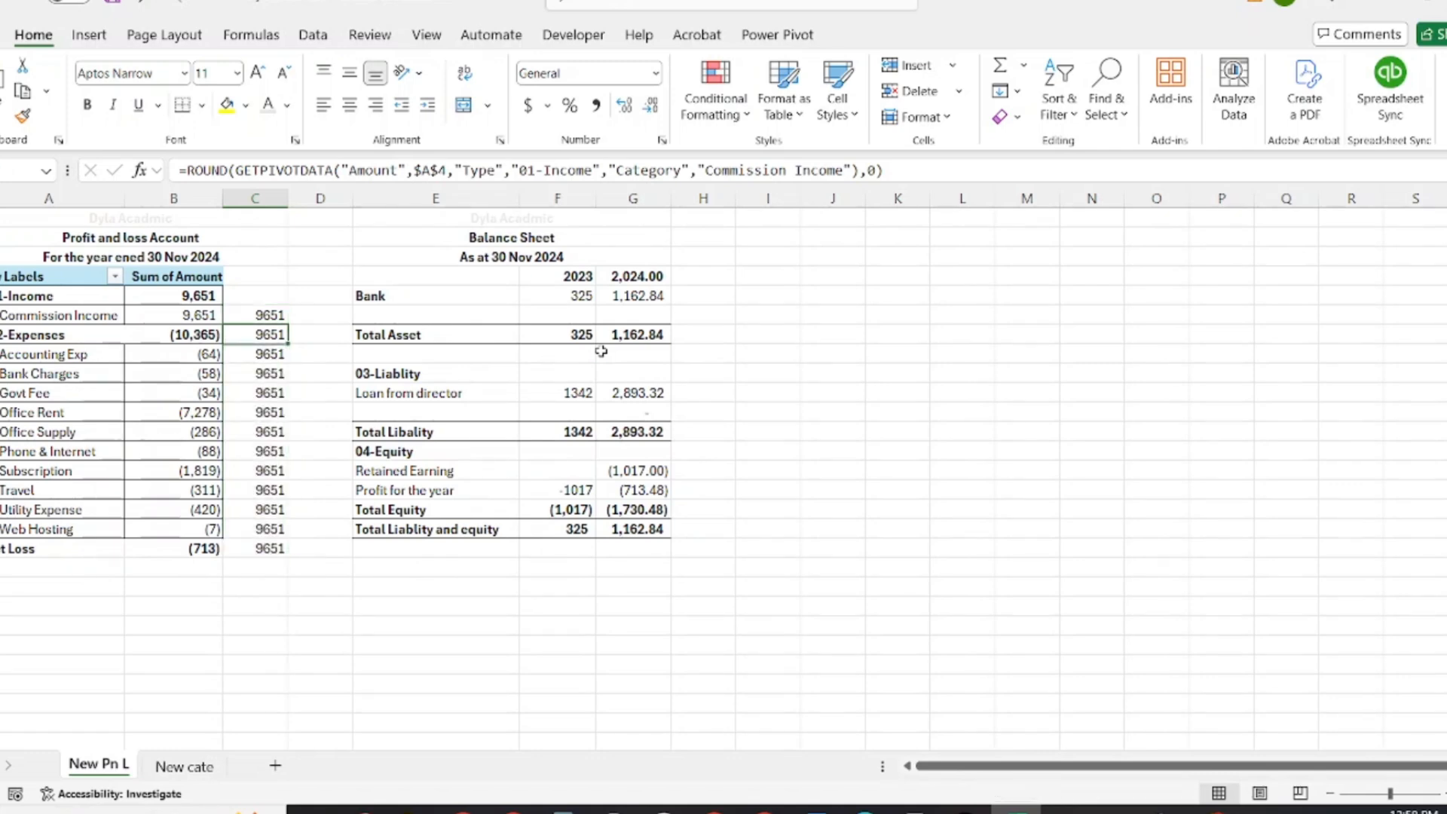
key("Delete")
key("Down")
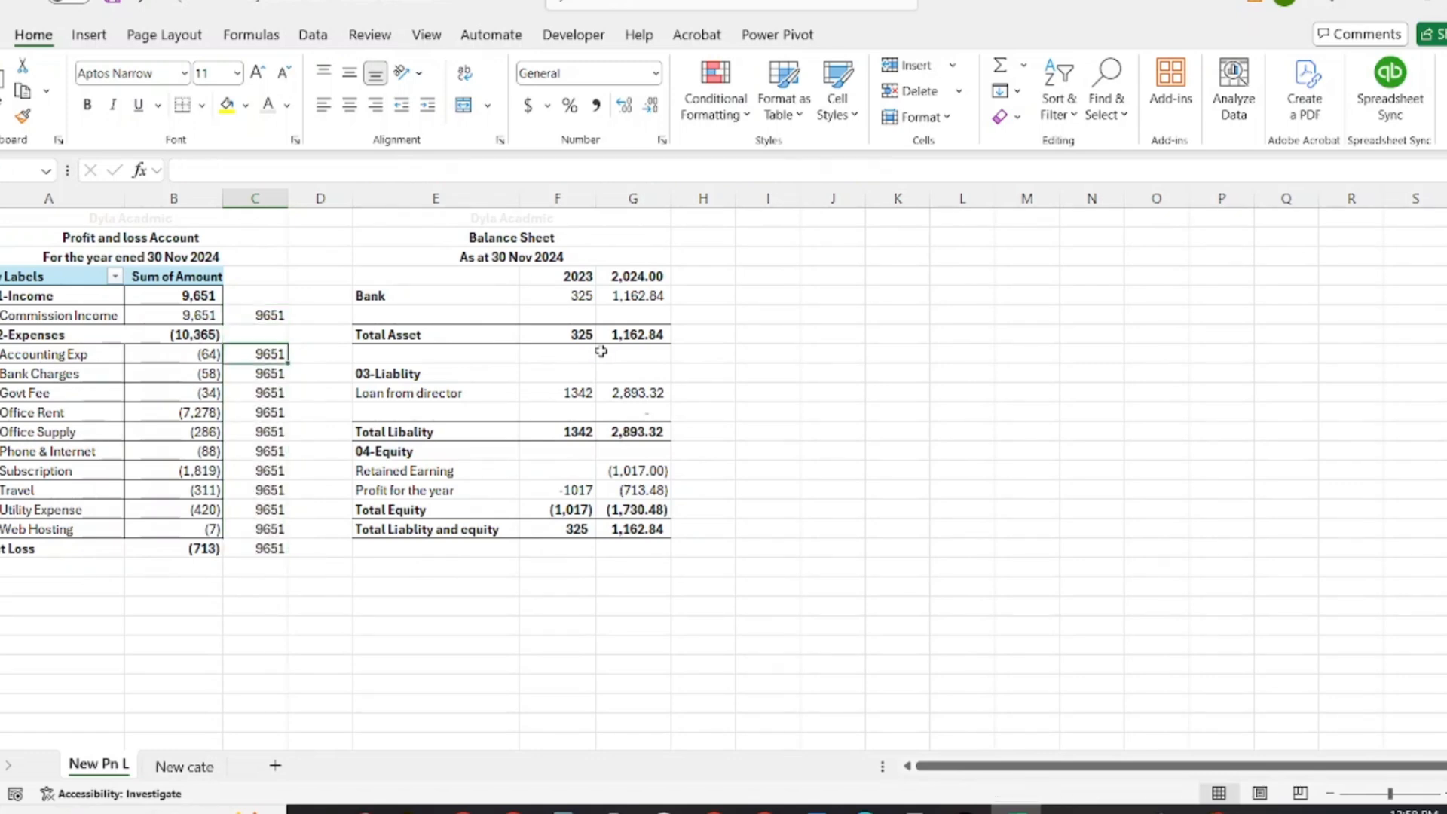
key("ctrl+shift+Down")
key("ctrl+v")
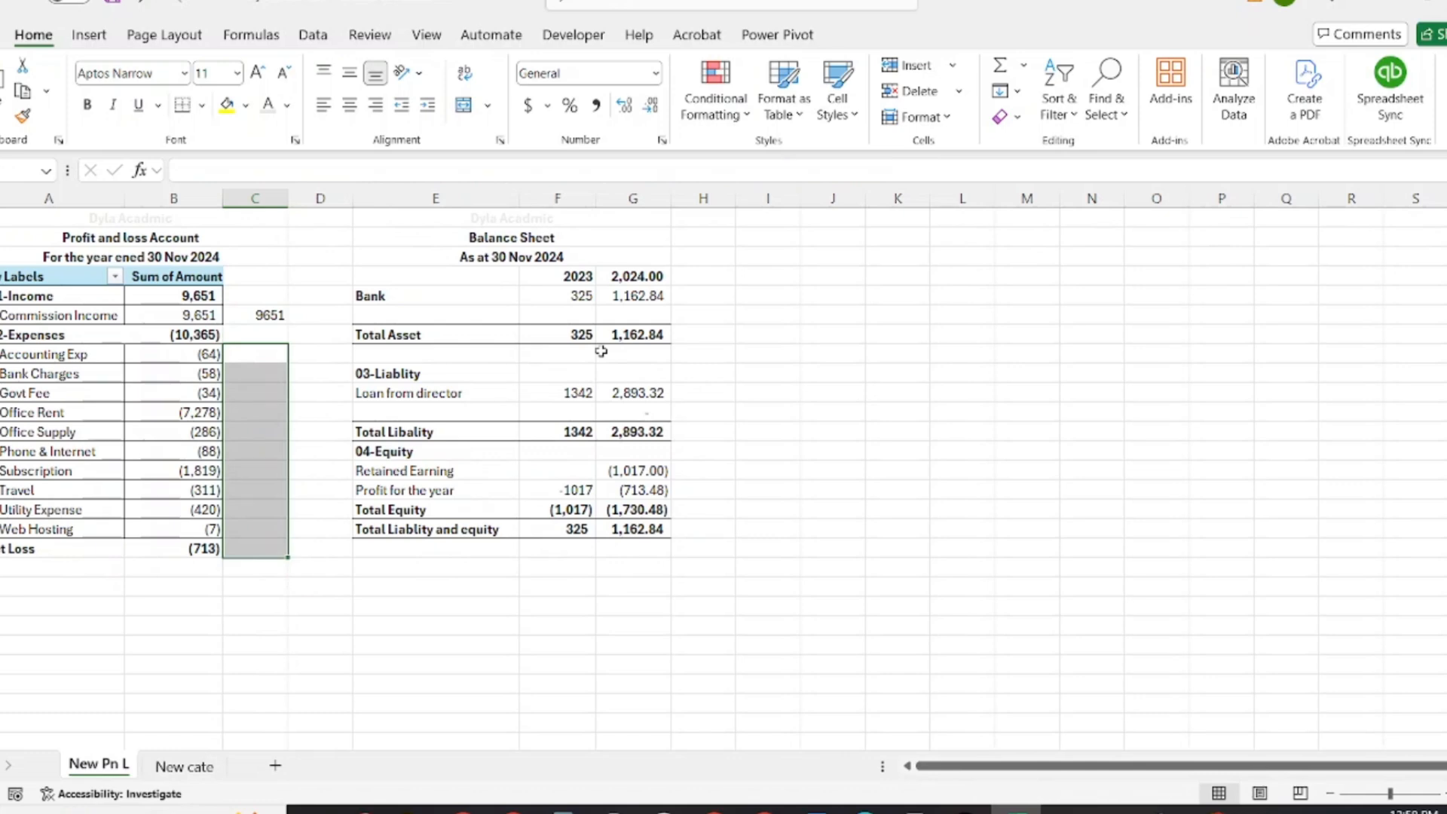
- Copy the Commission Income ROUND formula into column C beside Accounting Exp
key("Left")
key("Up")
key("Right")
key("Right")
key("Up")
key("Left")
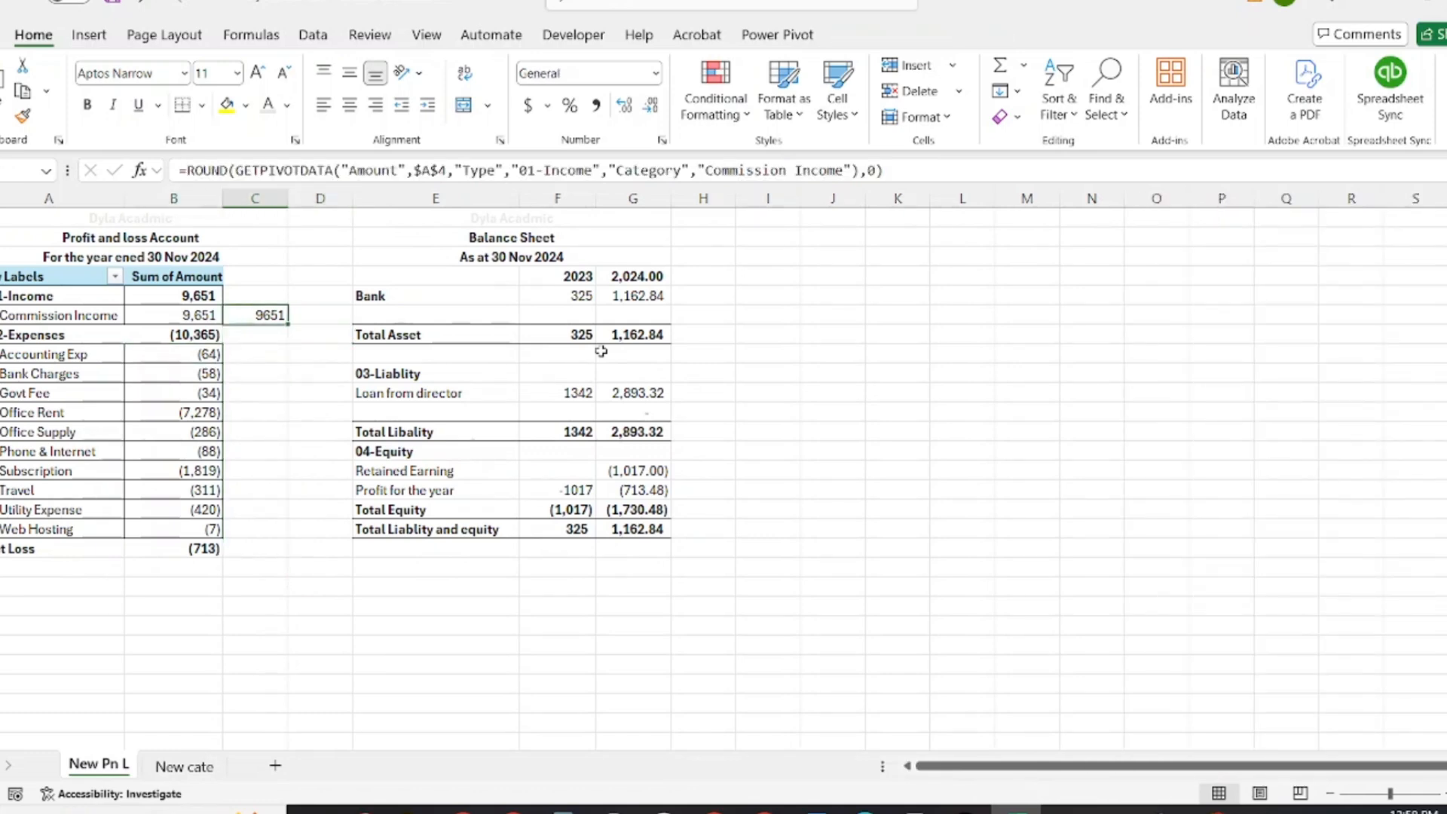
key("ctrl+c")
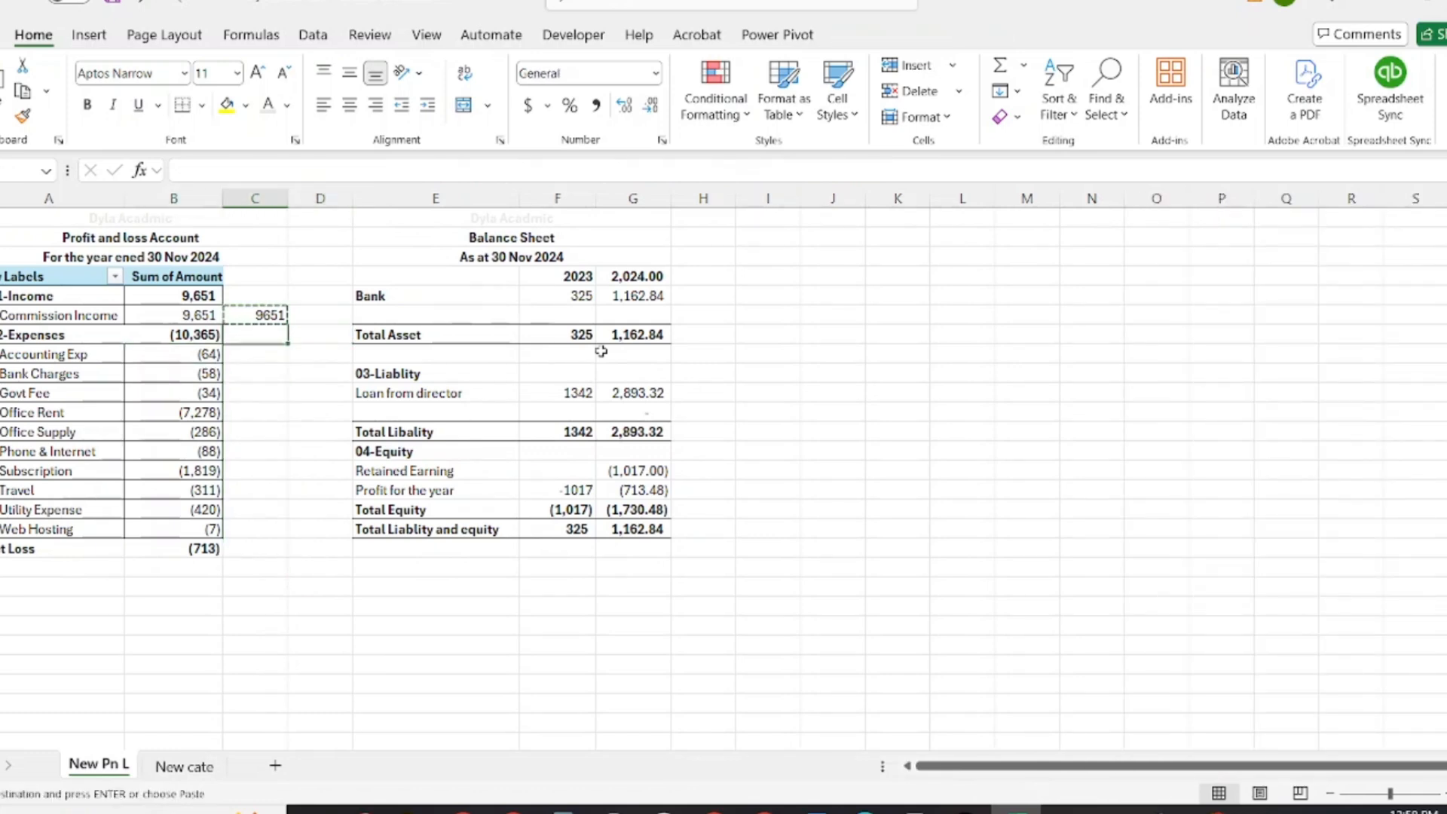
key("Down")
key("ctrl+v")
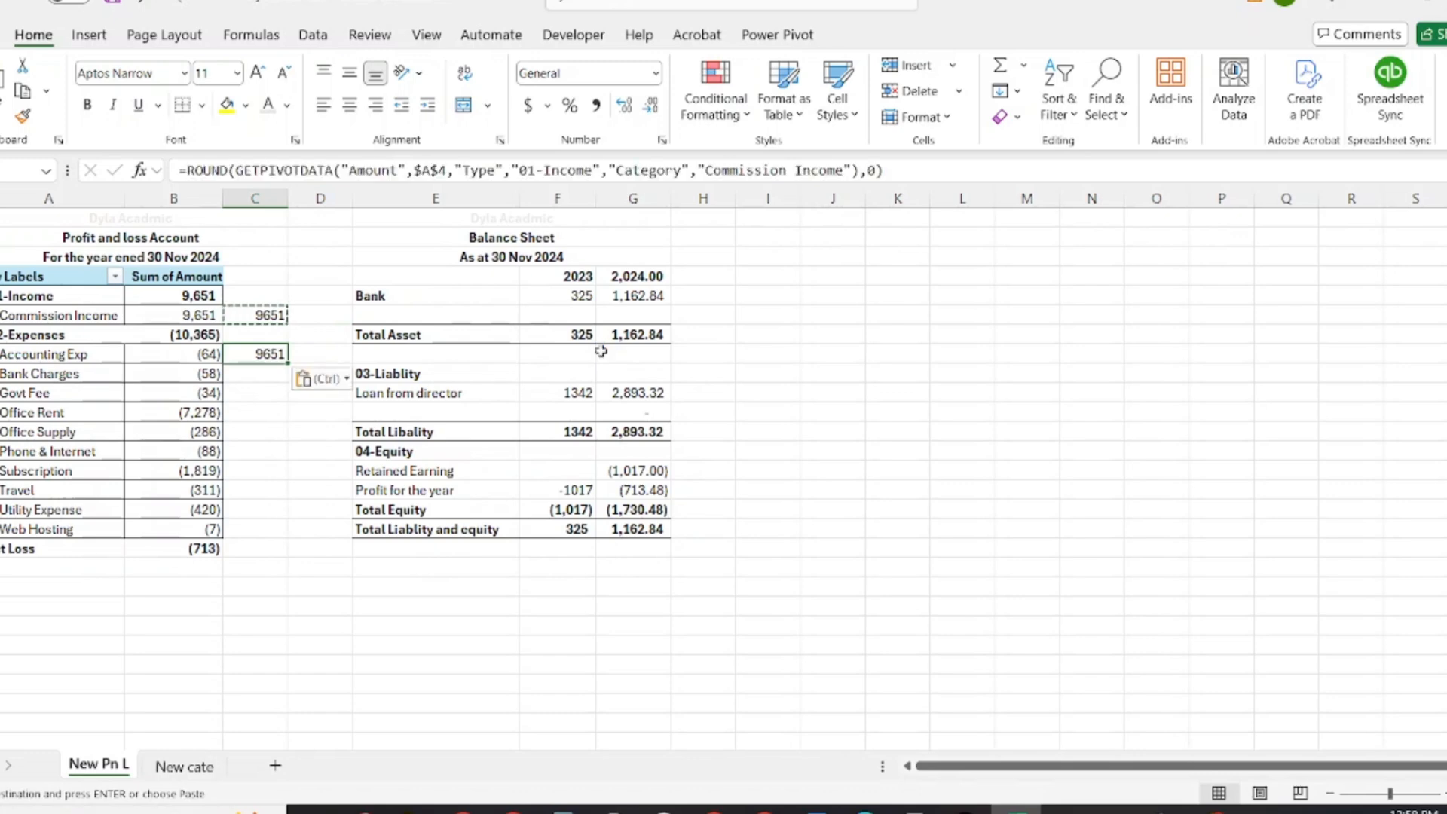
key("Escape")
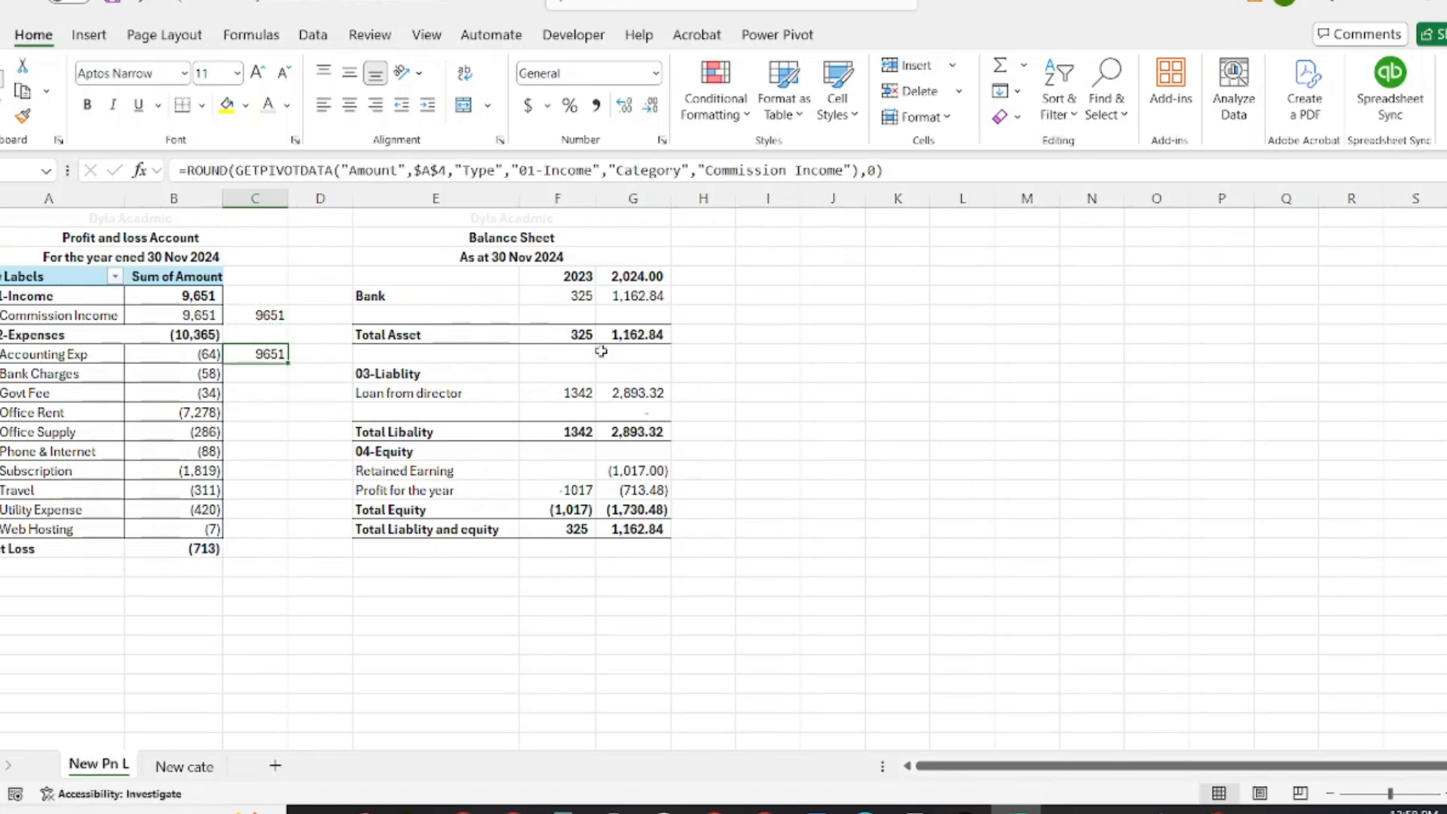
key("Down")
key("Down")
key("Down")
key("Down")
key("Left")
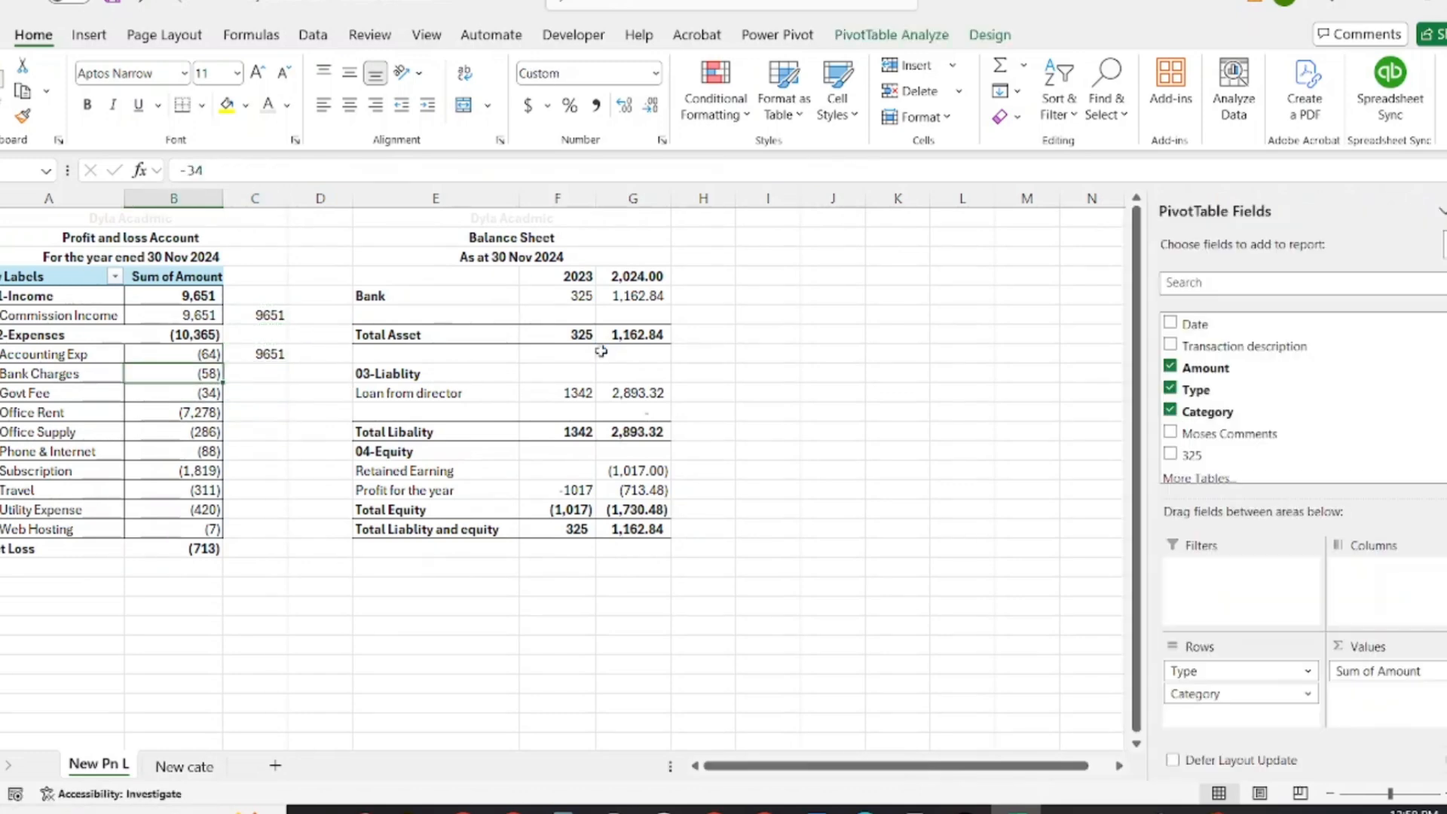
key("Up")
key("Up")
key("Up")
key("Up")
key("Right")
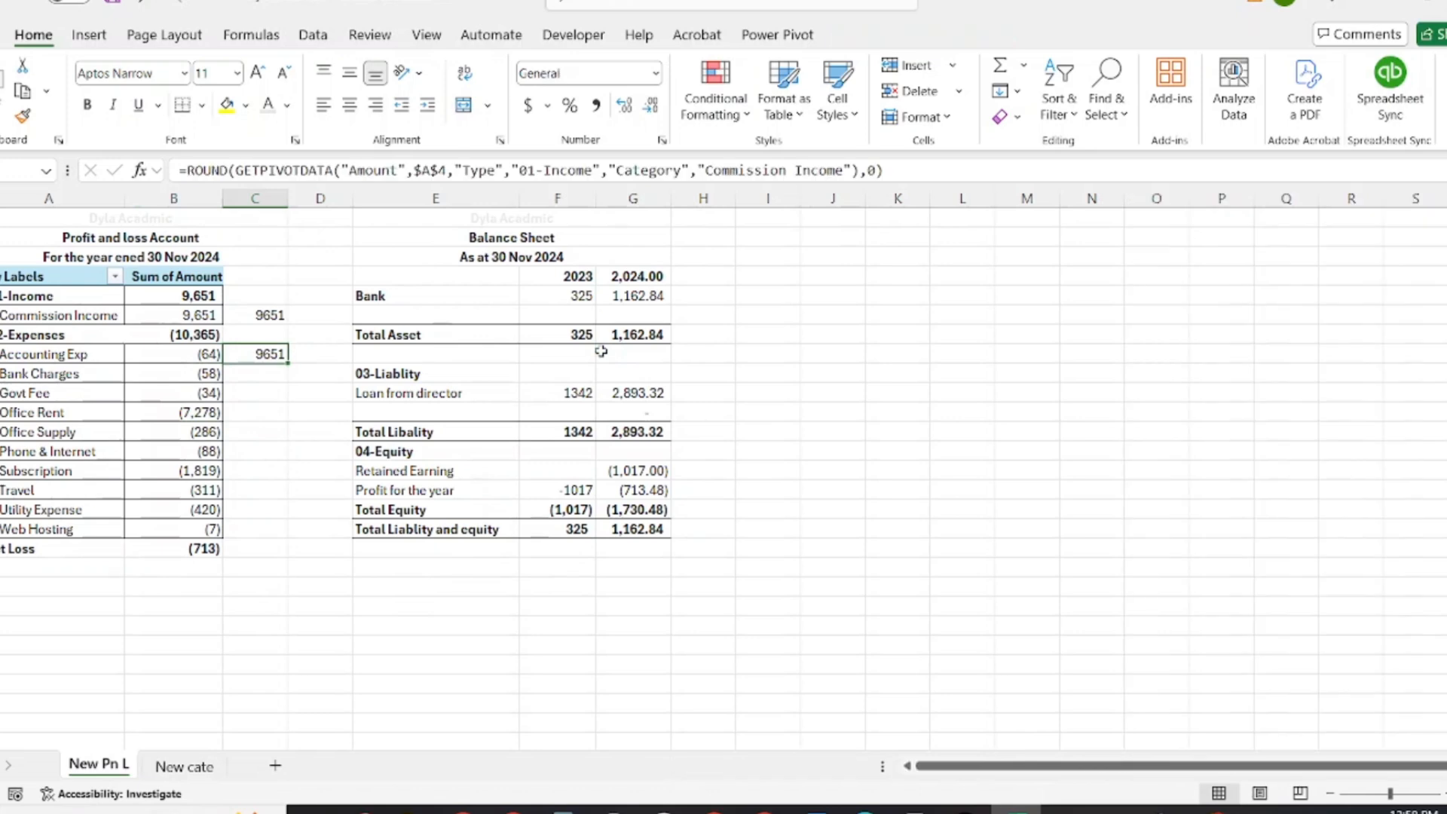
key("Up")
key("Up")
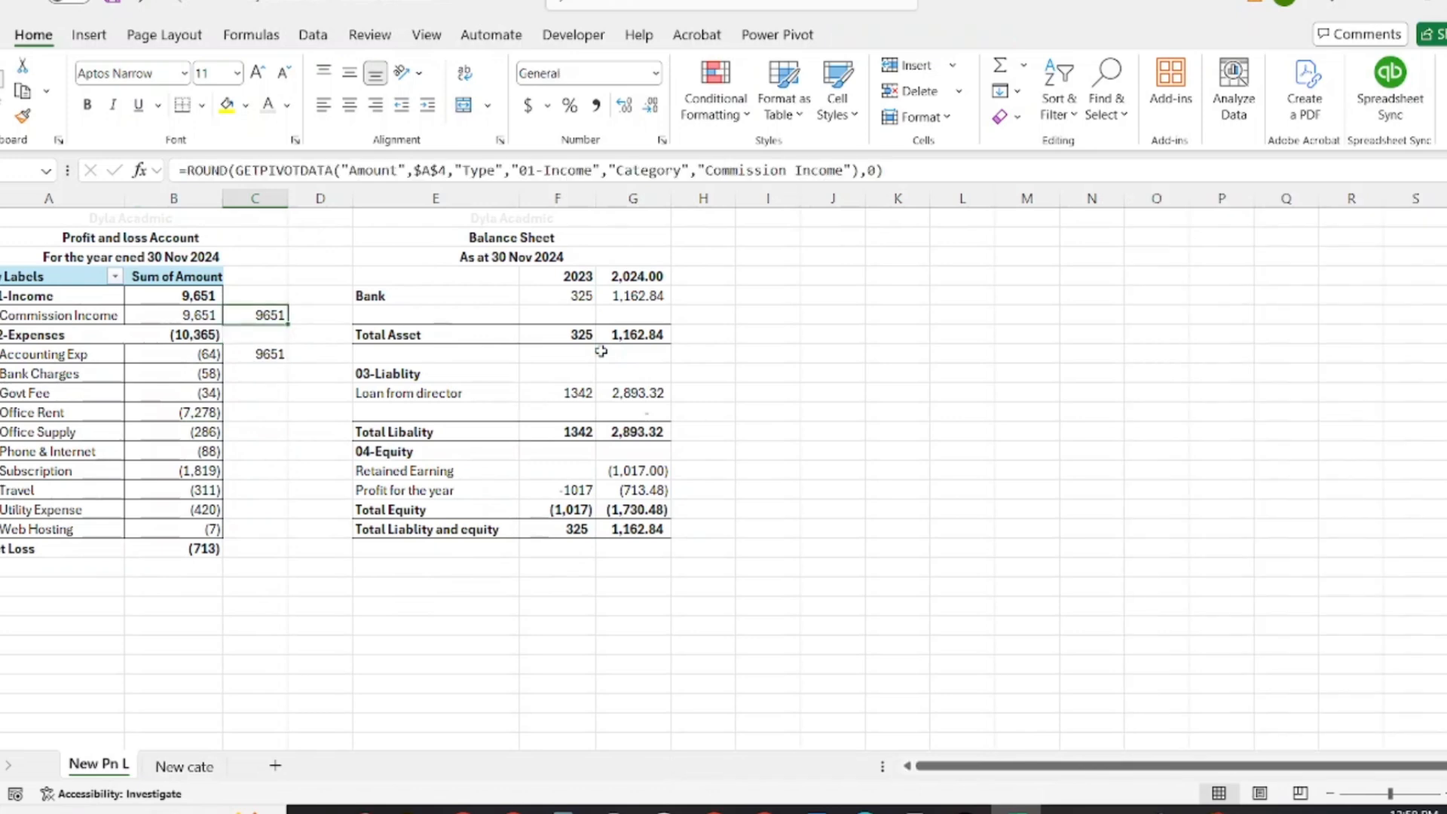
left_click(260, 591)
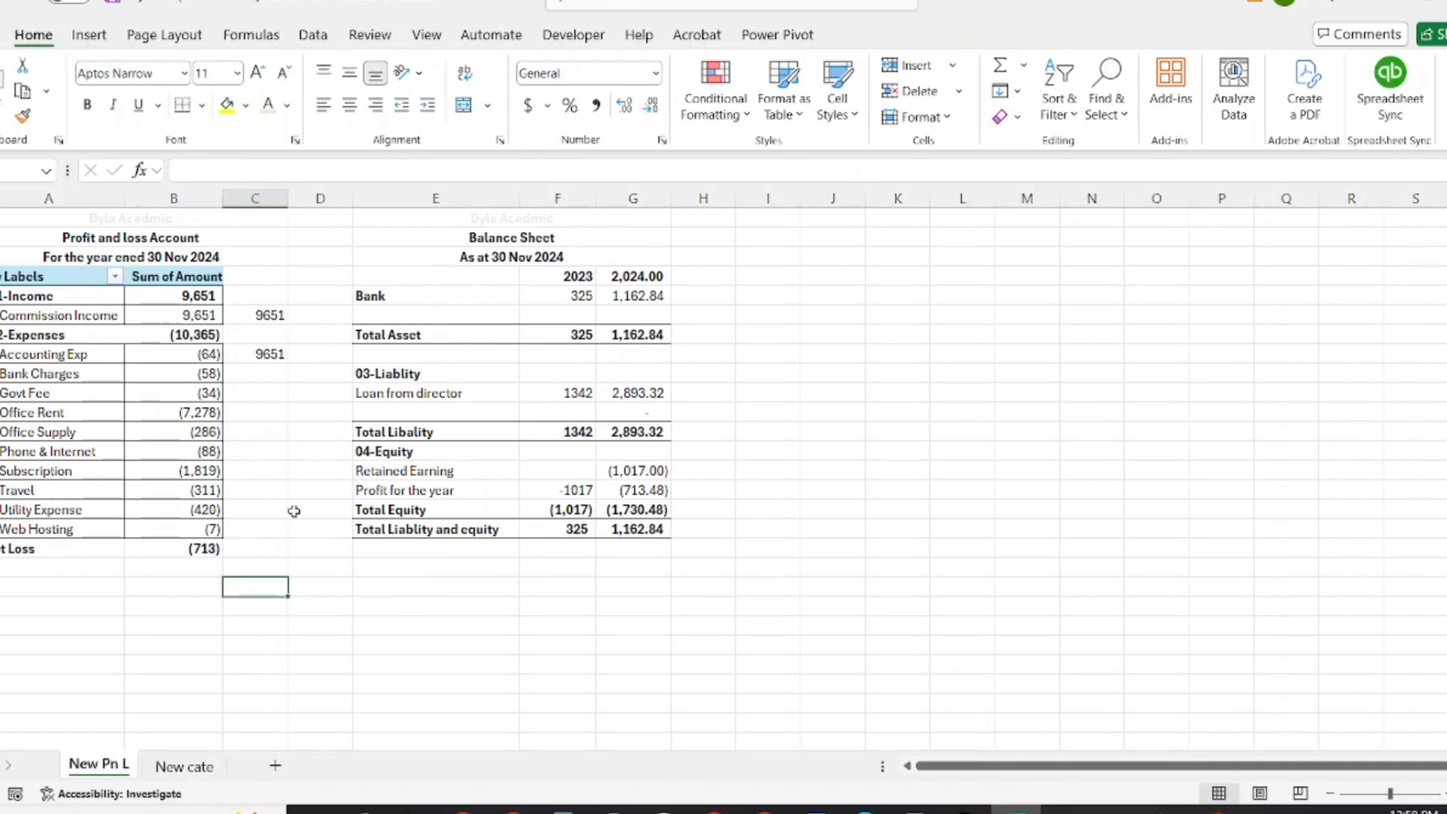
- Enter the rounded commission income of 9651 as 1 Dec 2023 to 30 Nov 2024 turnover on the HMRC profit and loss page
left_click(277, 315)
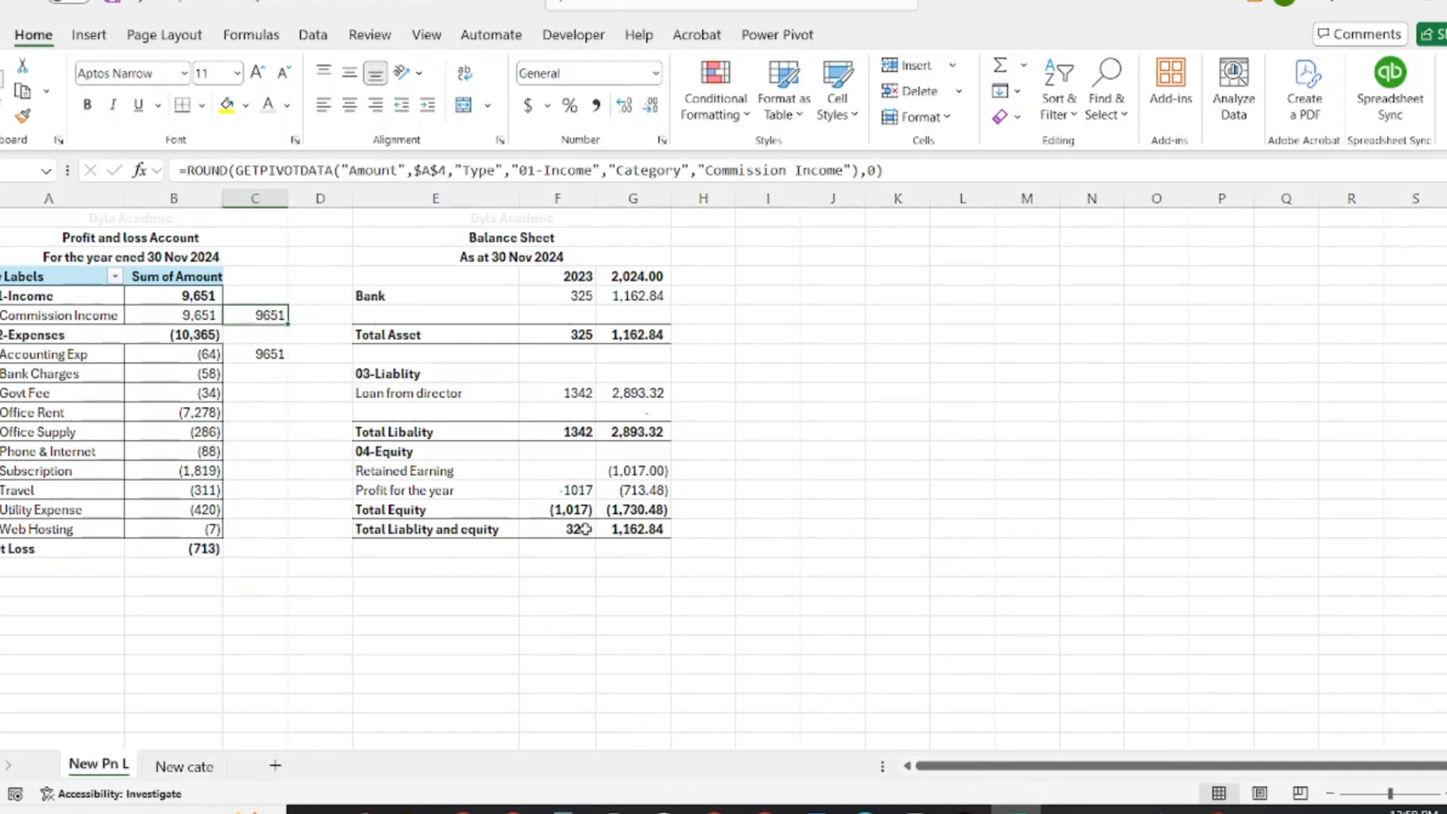
key("alt+Tab")
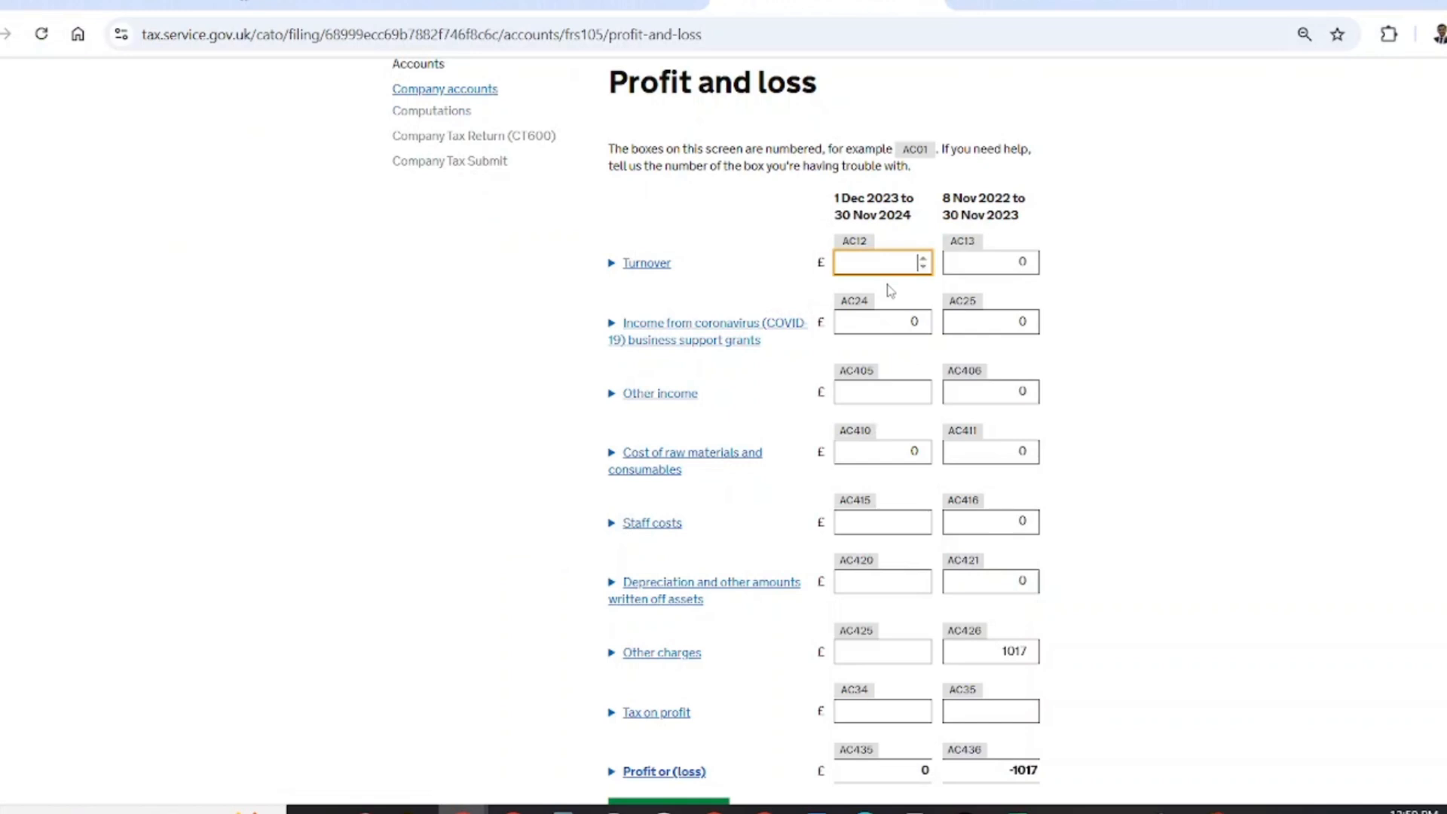
type("9651")
left_click(1136, 292)
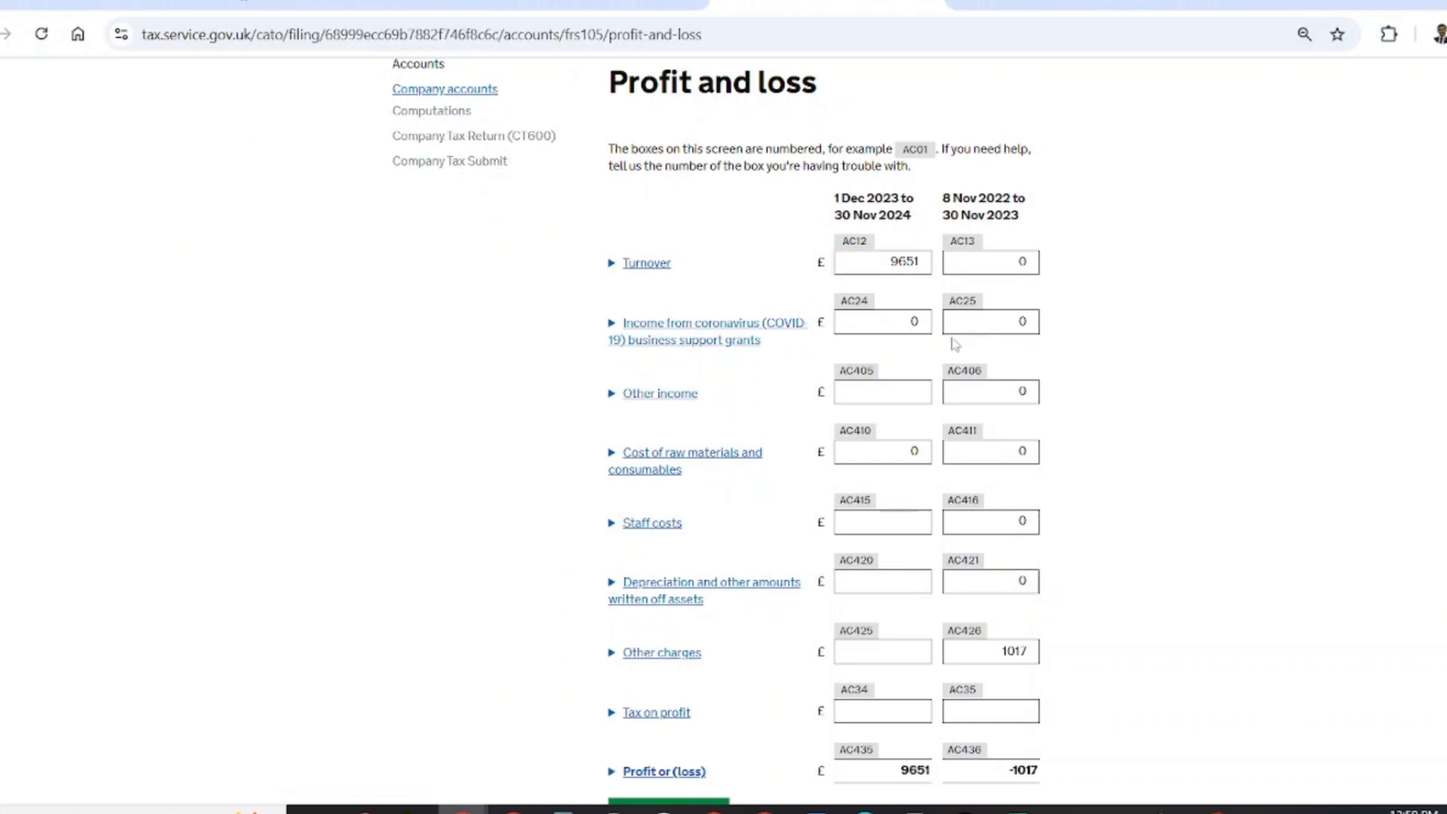
- Enter 0 for other income, staff costs, and depreciation and other amounts written off assets in the 2023–2024 column
left_click(896, 395)
type("0")
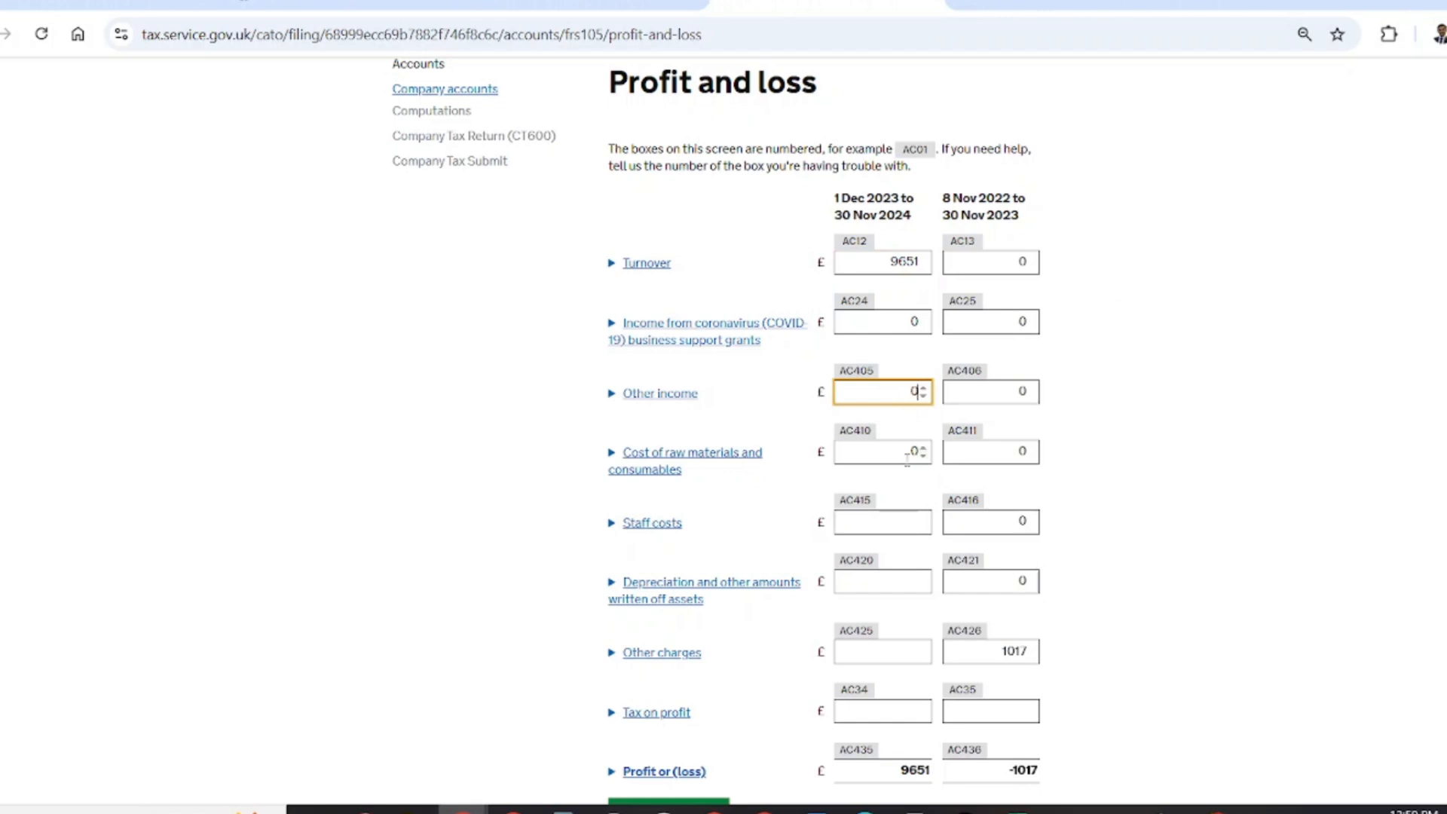
left_click(896, 523)
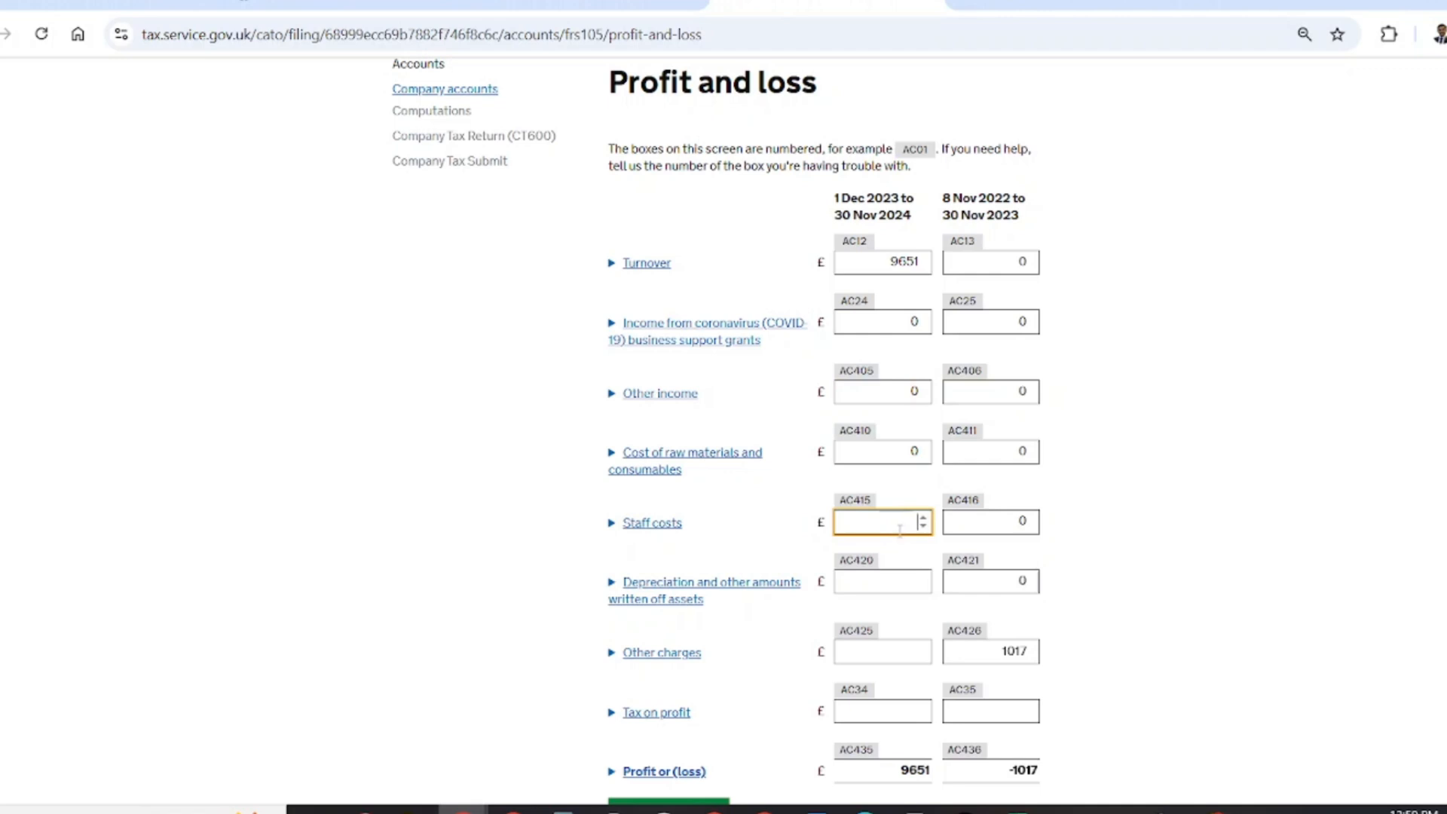
left_click(888, 583)
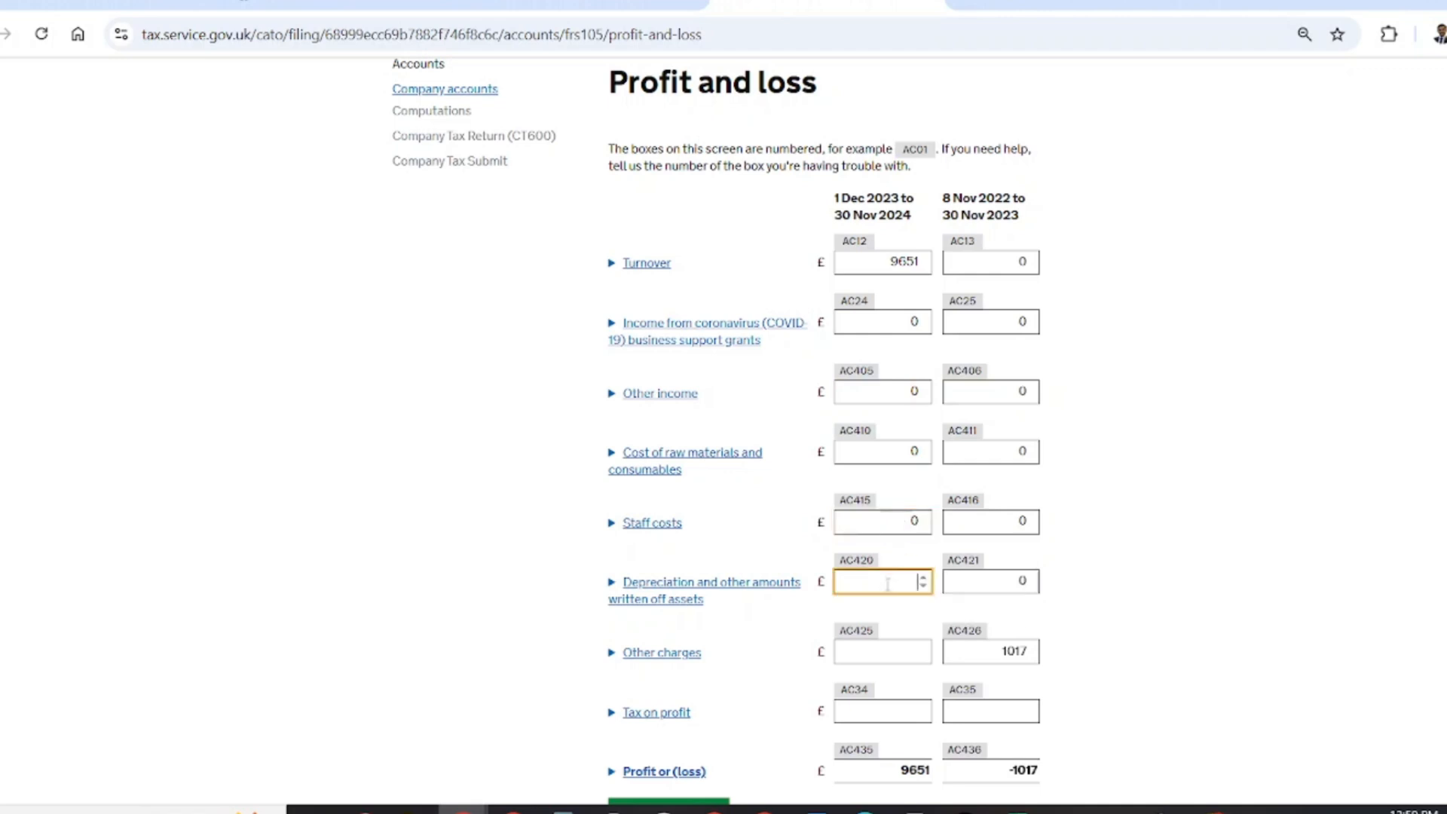
type("0")
left_click(901, 654)
scroll(882, 588, "down", 2)
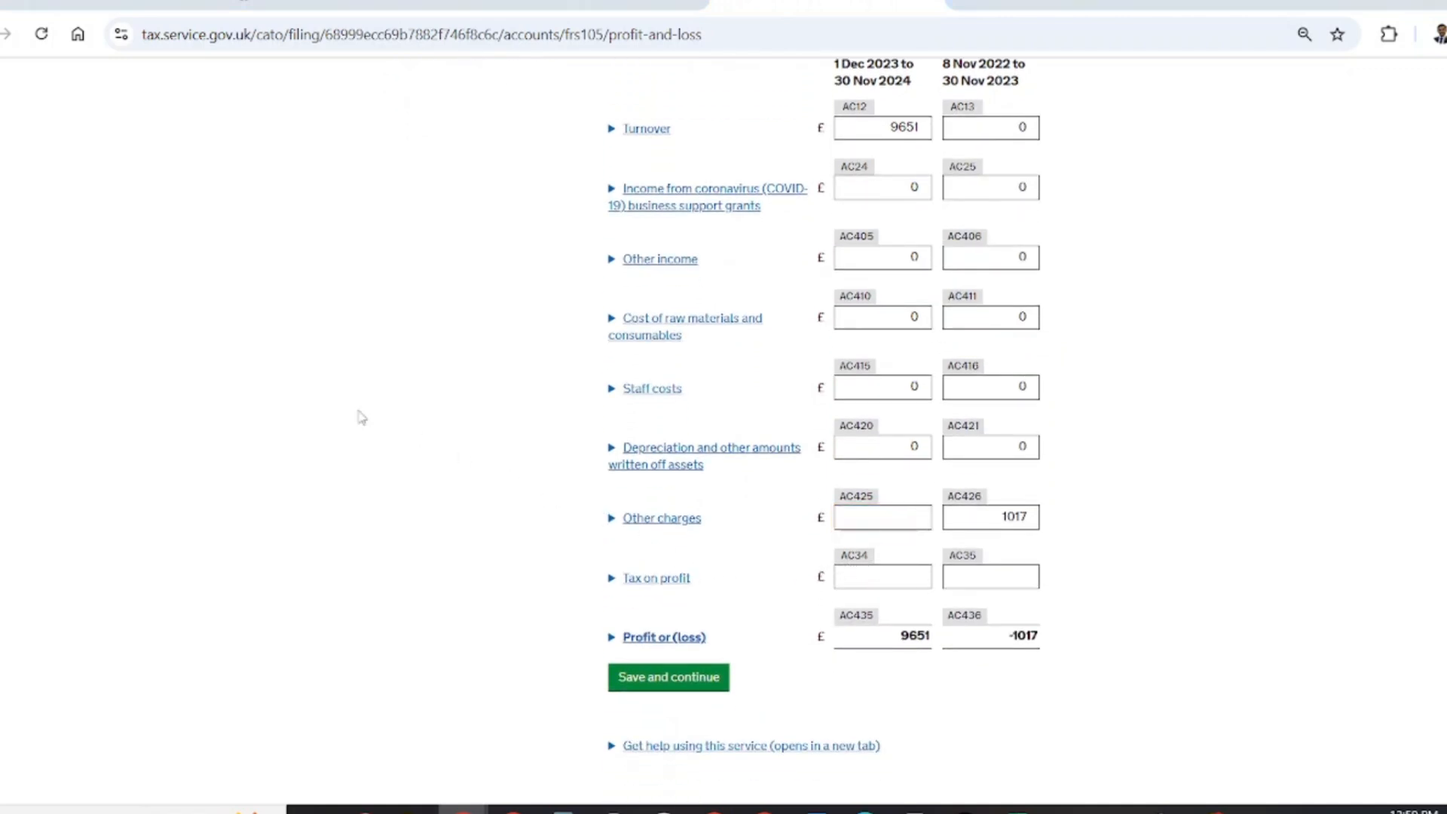
- Take the expenses total from the Excel profit and loss and enter 10365 as other charges for 1 Dec 2023 to 30 Nov 2024
key("alt+Tab")
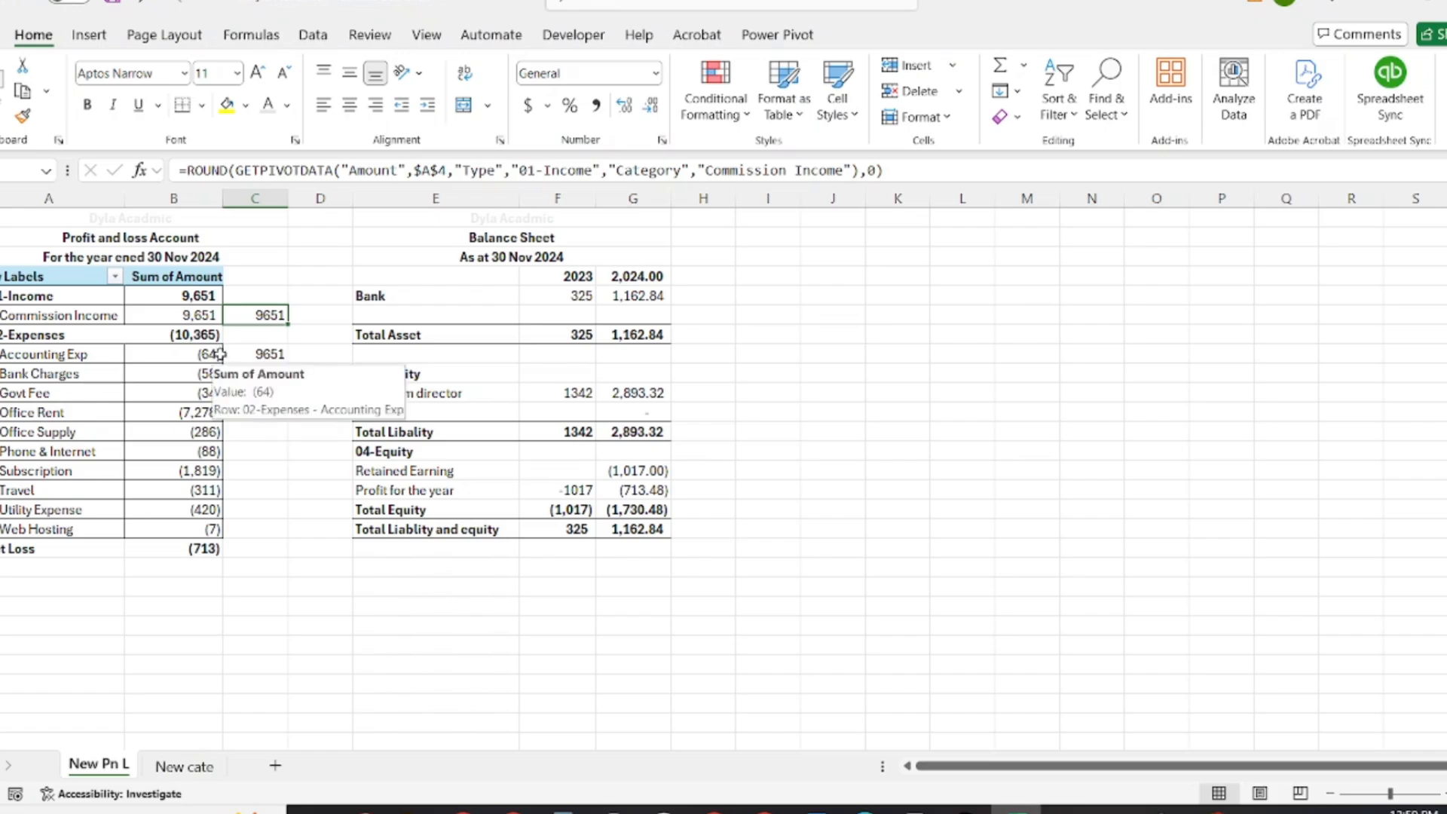
key("alt+Tab")
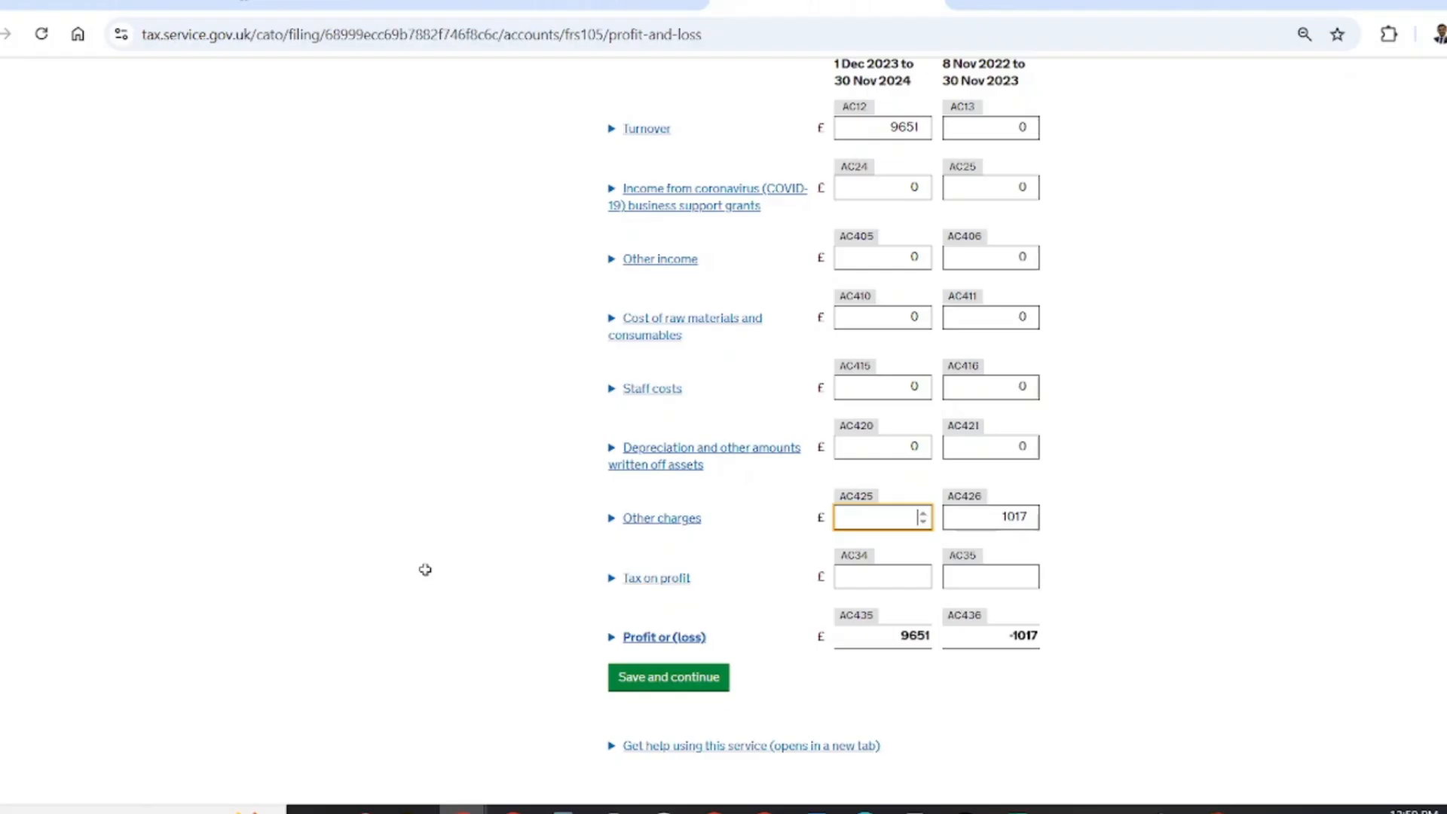
type("10365")
left_click(1290, 552)
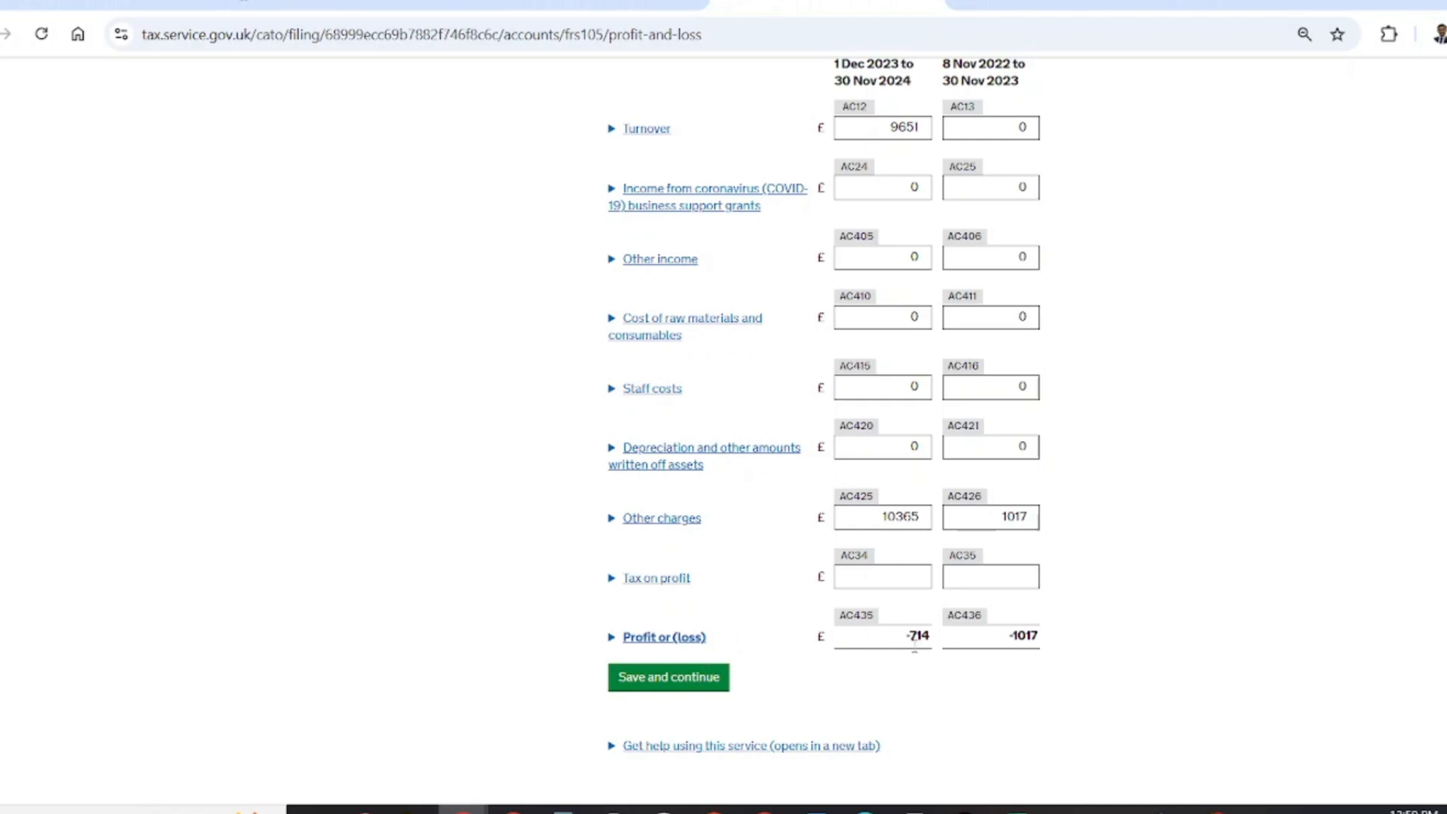
- Save the profit and loss figures and choose to file the profit and loss account to Companies House
left_click(689, 681)
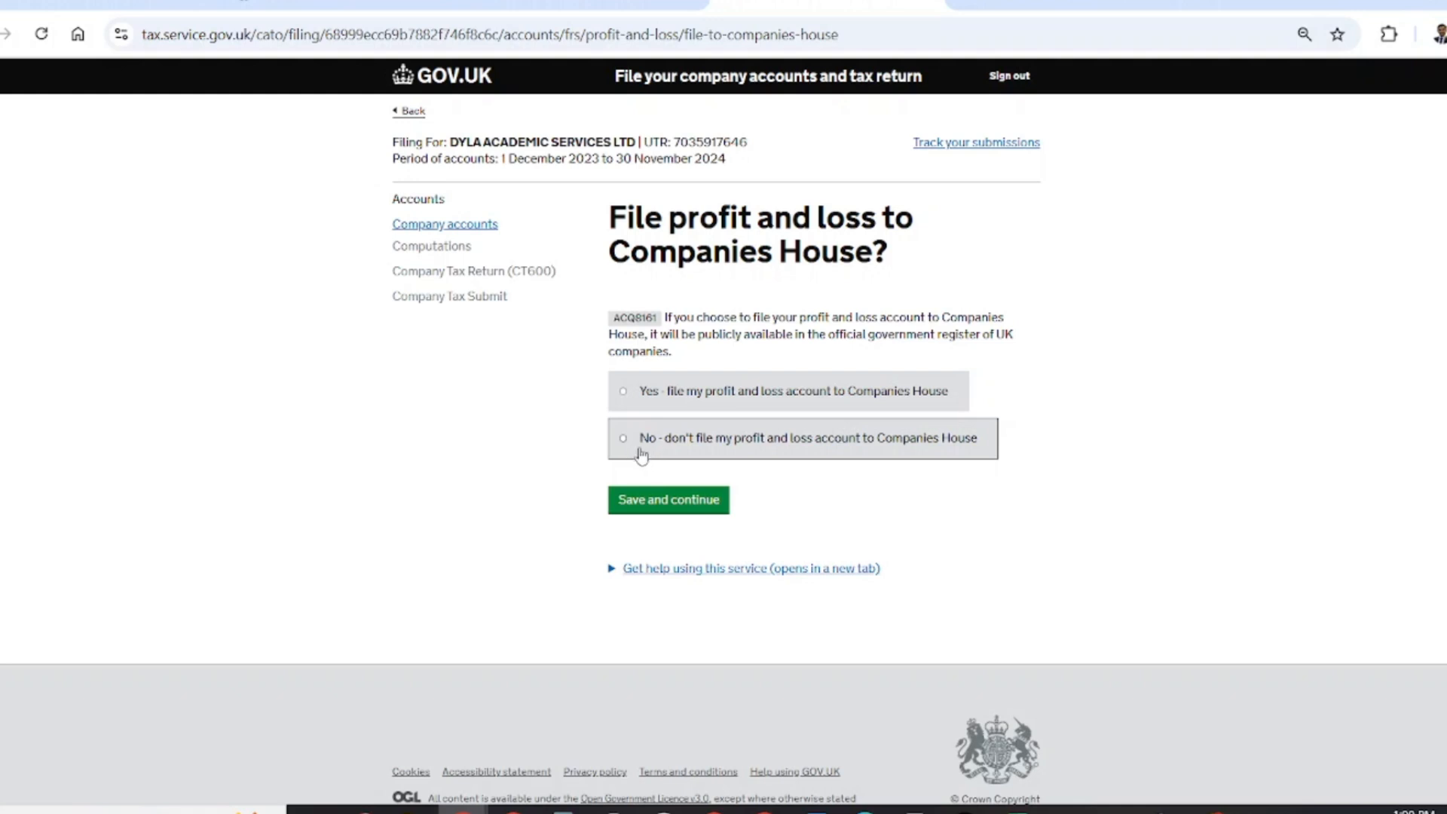
left_click(628, 401)
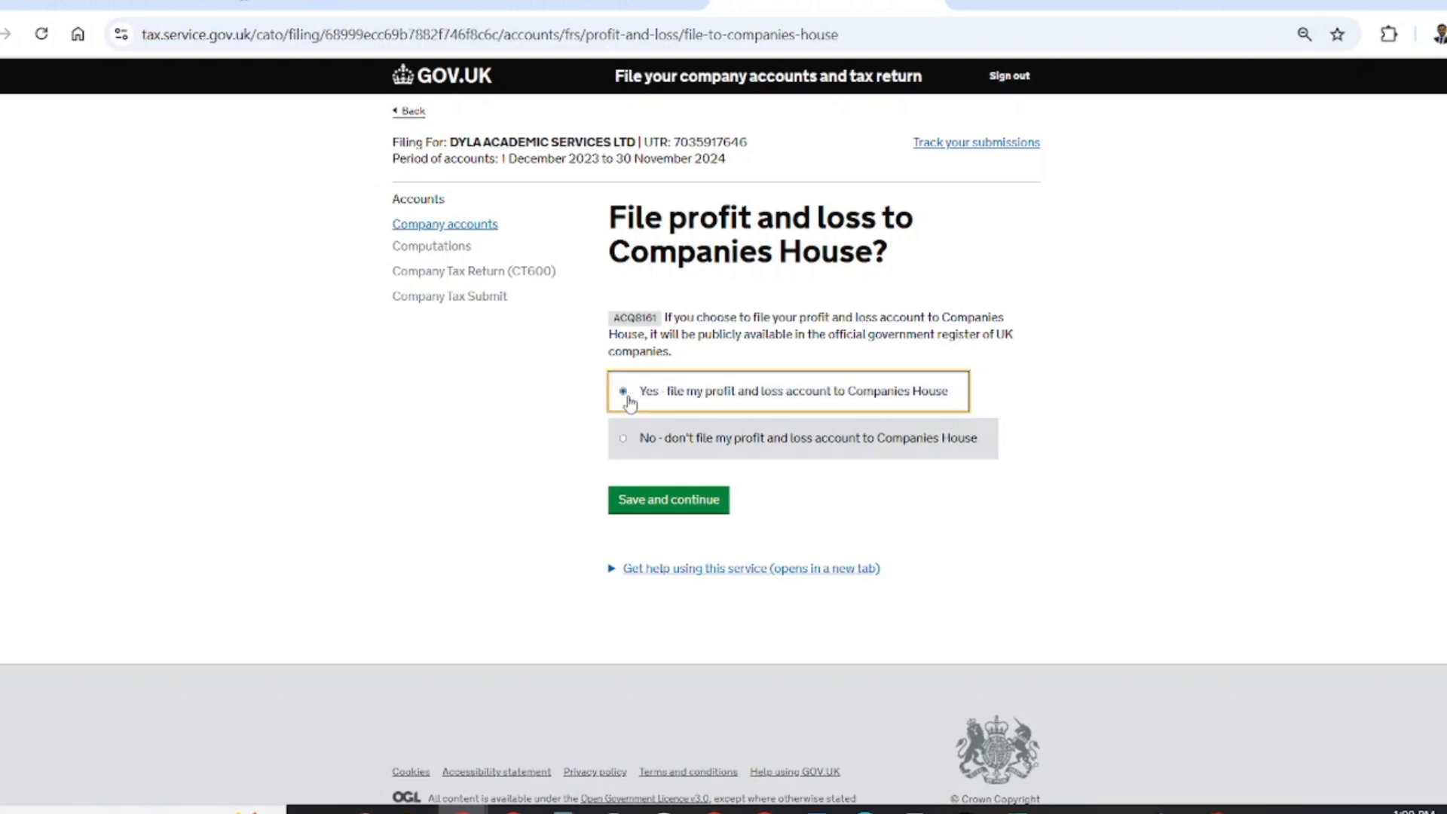
left_click(673, 512)
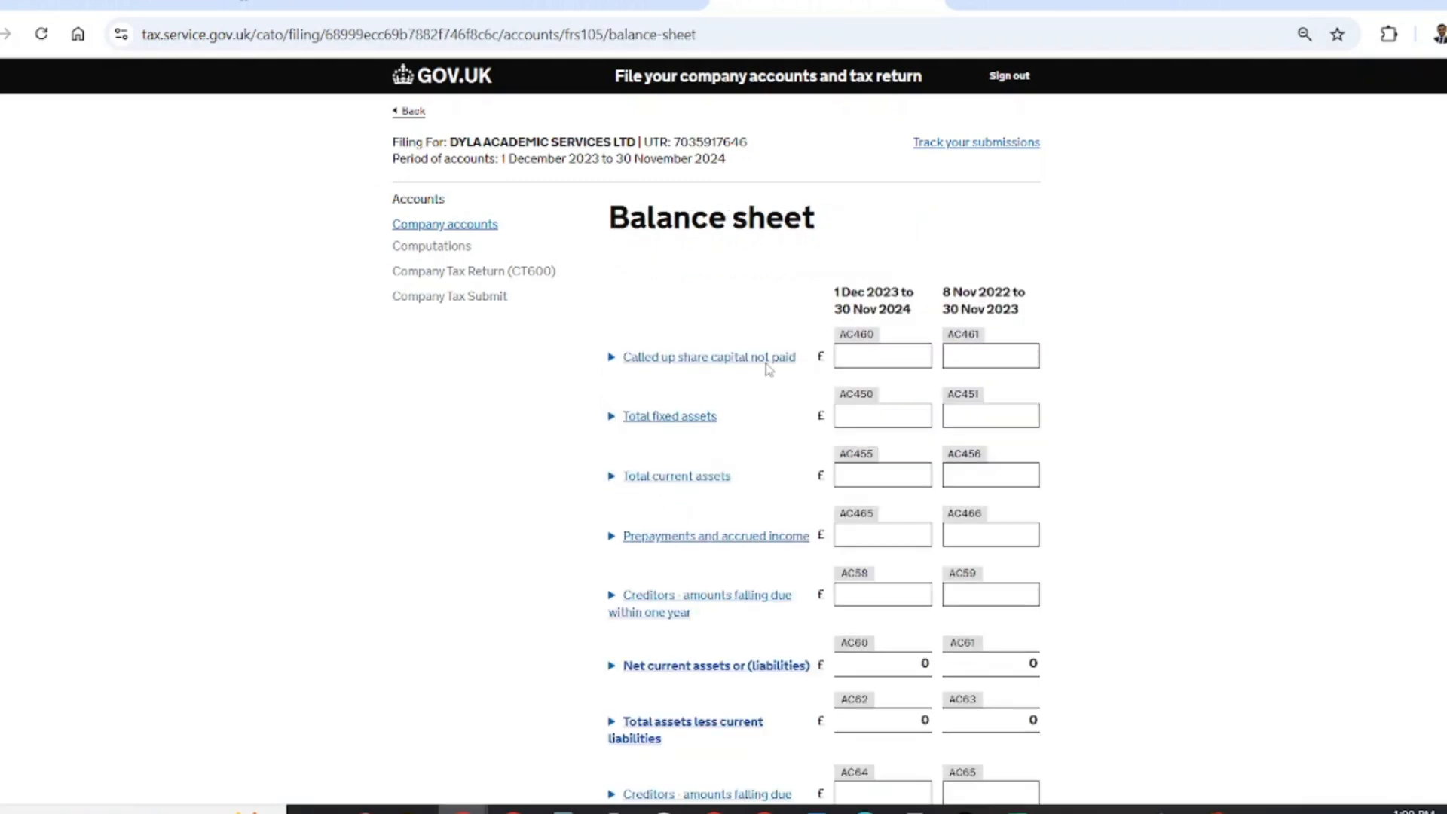
- In the Excel balance sheet, copy the cell formatting of the 2023 heading onto the 2024 heading
scroll(1086, 248, "down", 5)
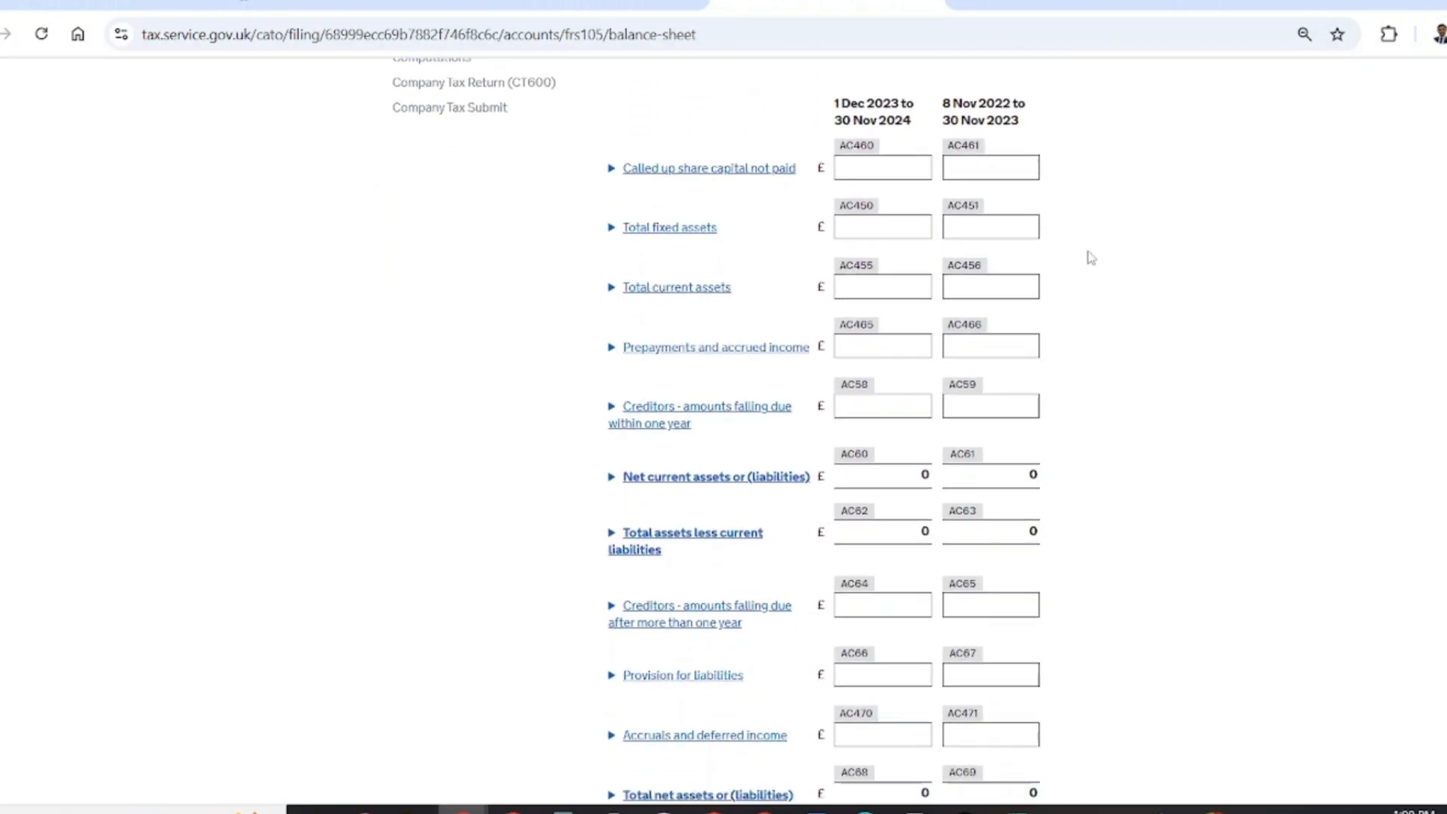
scroll(1085, 260, "down", 3)
scroll(1047, 271, "up", 6)
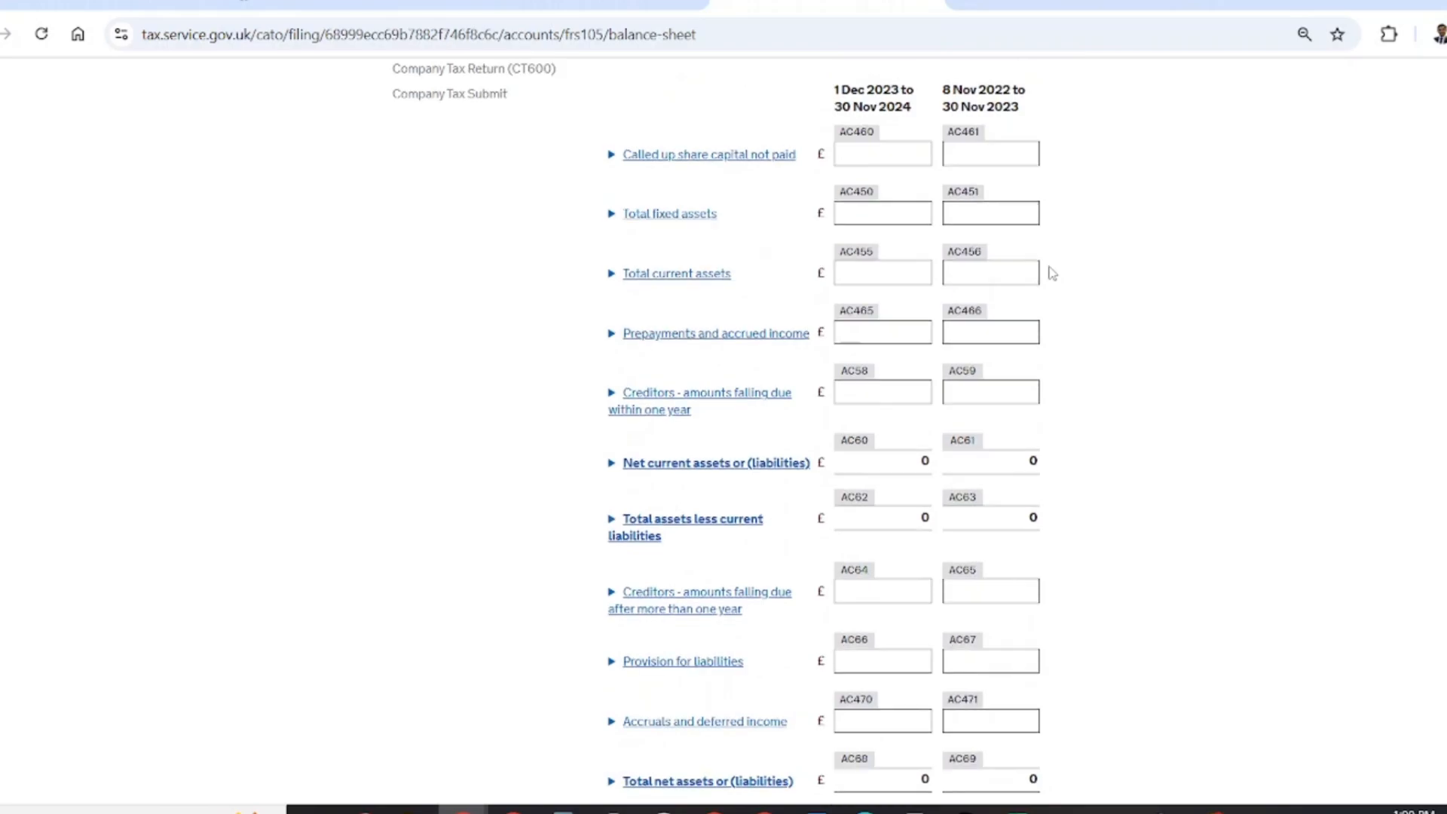
key("alt+Tab")
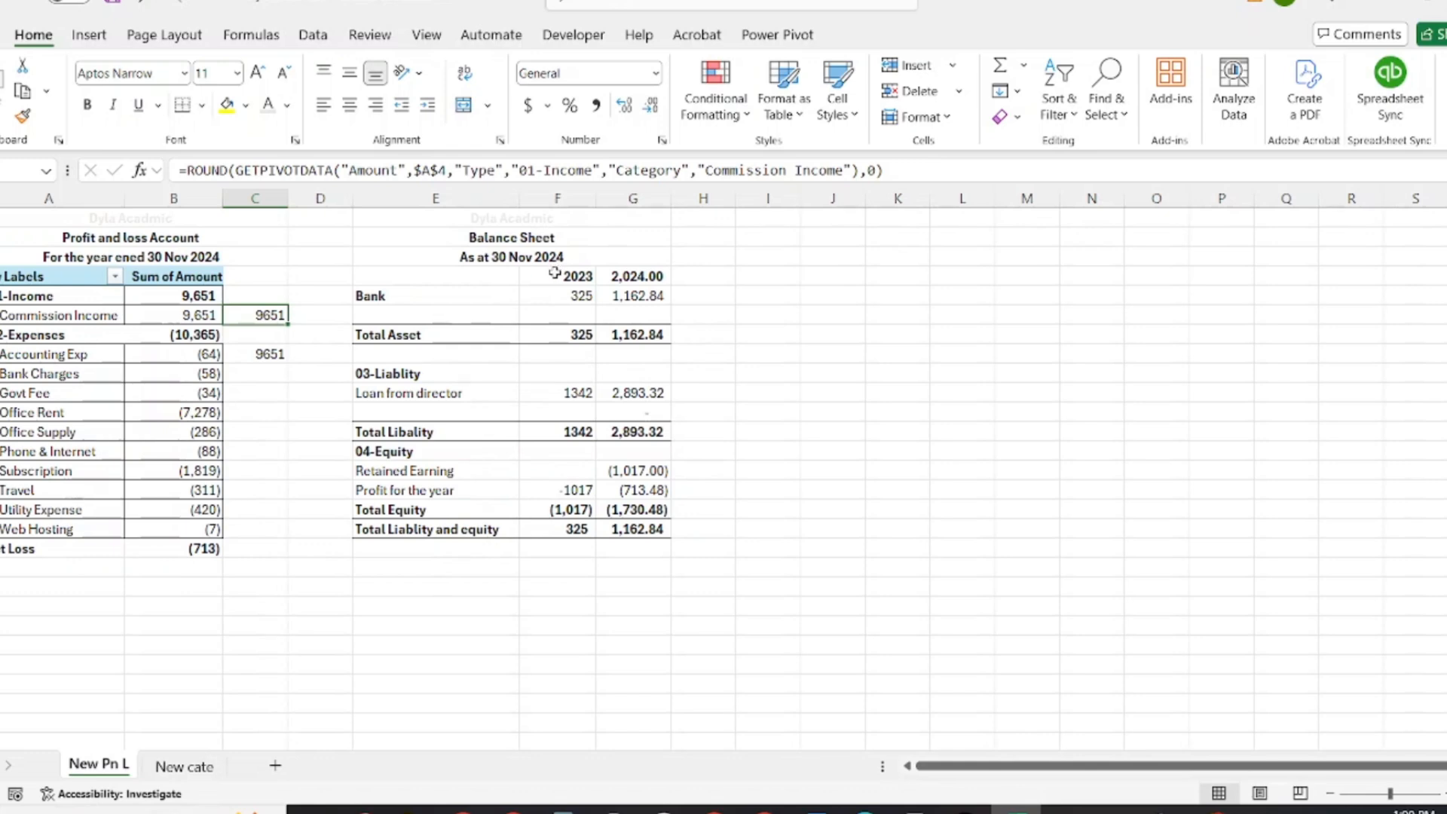
left_click(801, 292)
left_click(642, 276)
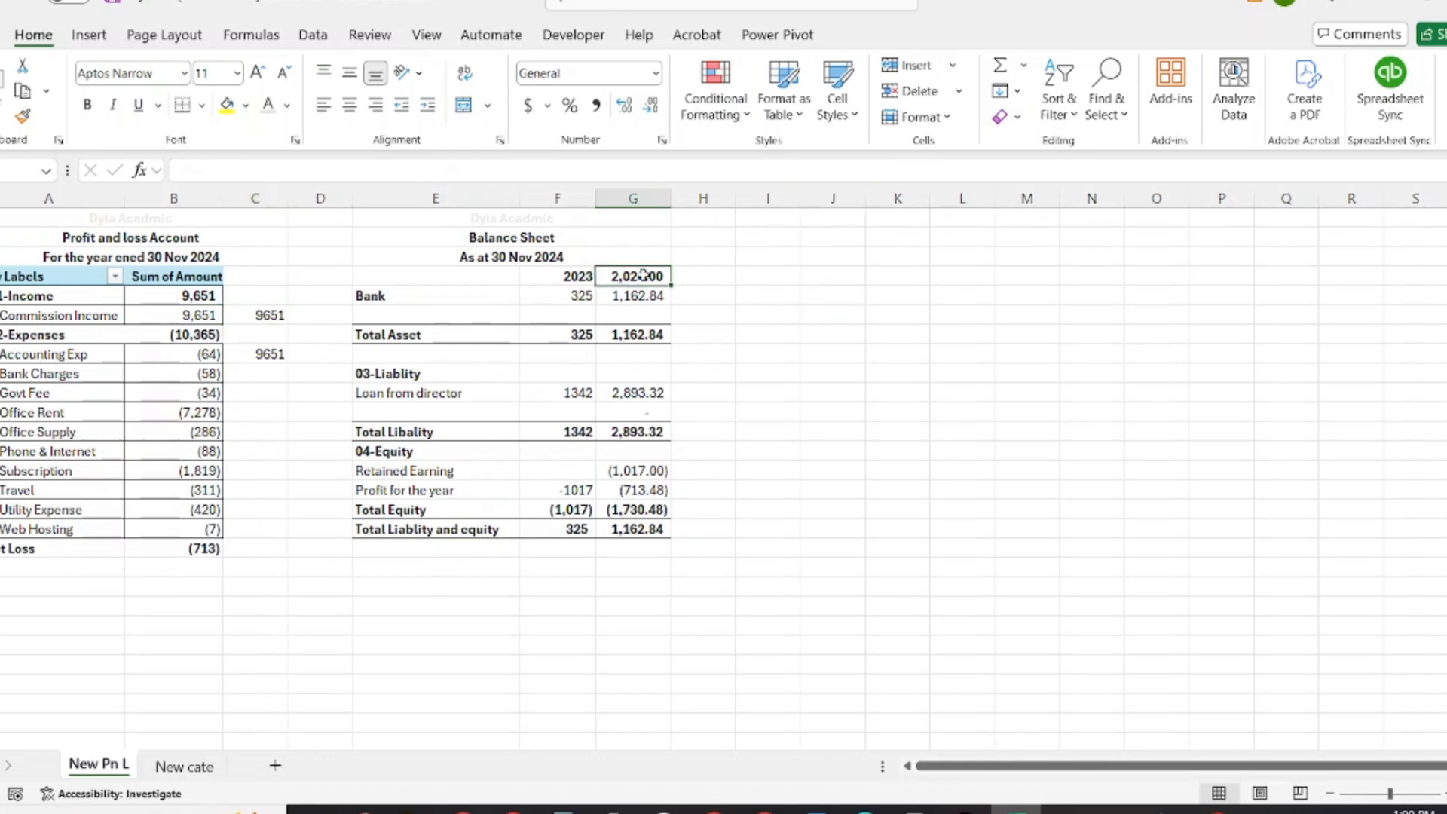
left_click(575, 279)
left_click(23, 115)
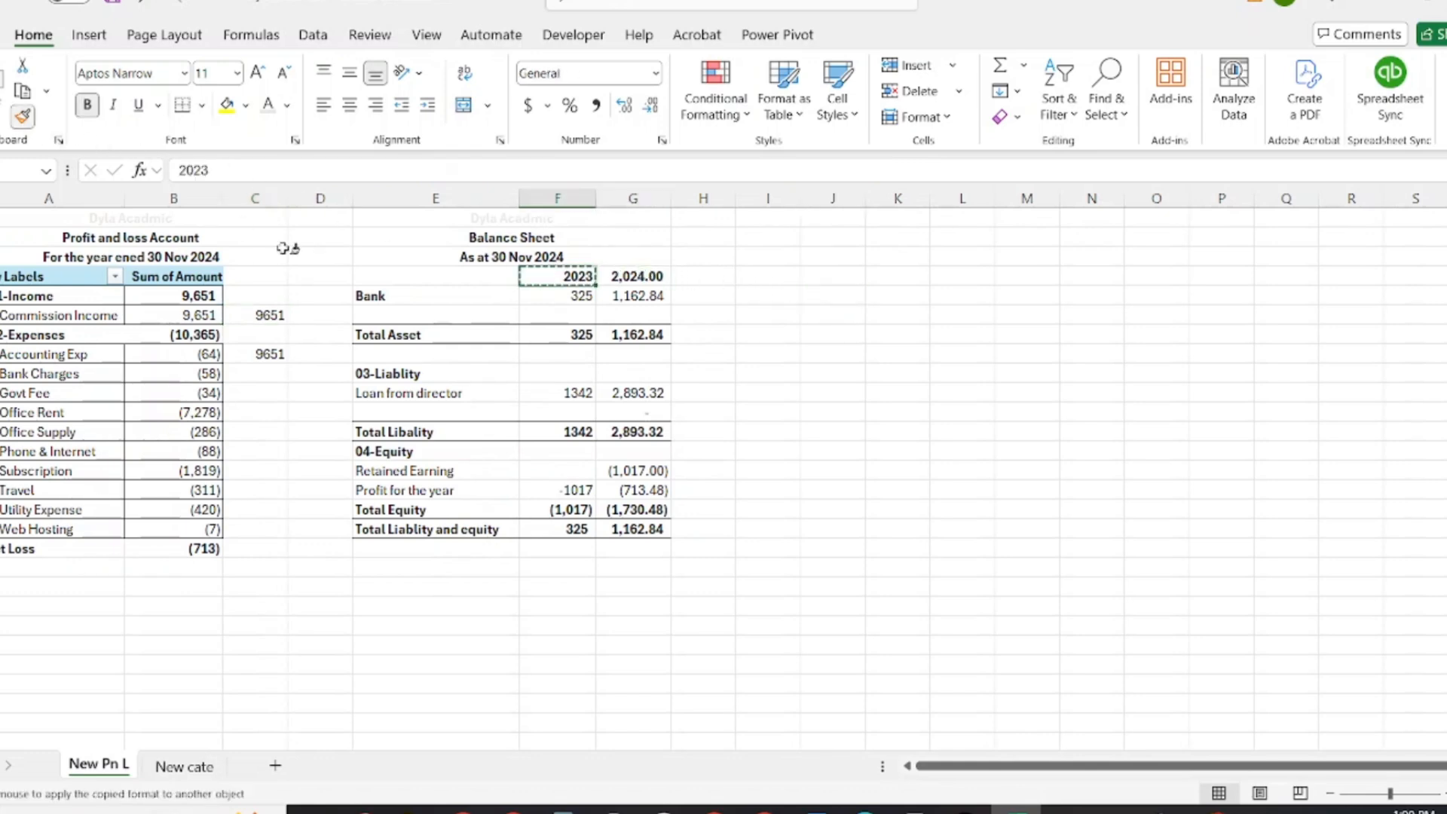
left_click(635, 277)
left_click(743, 314)
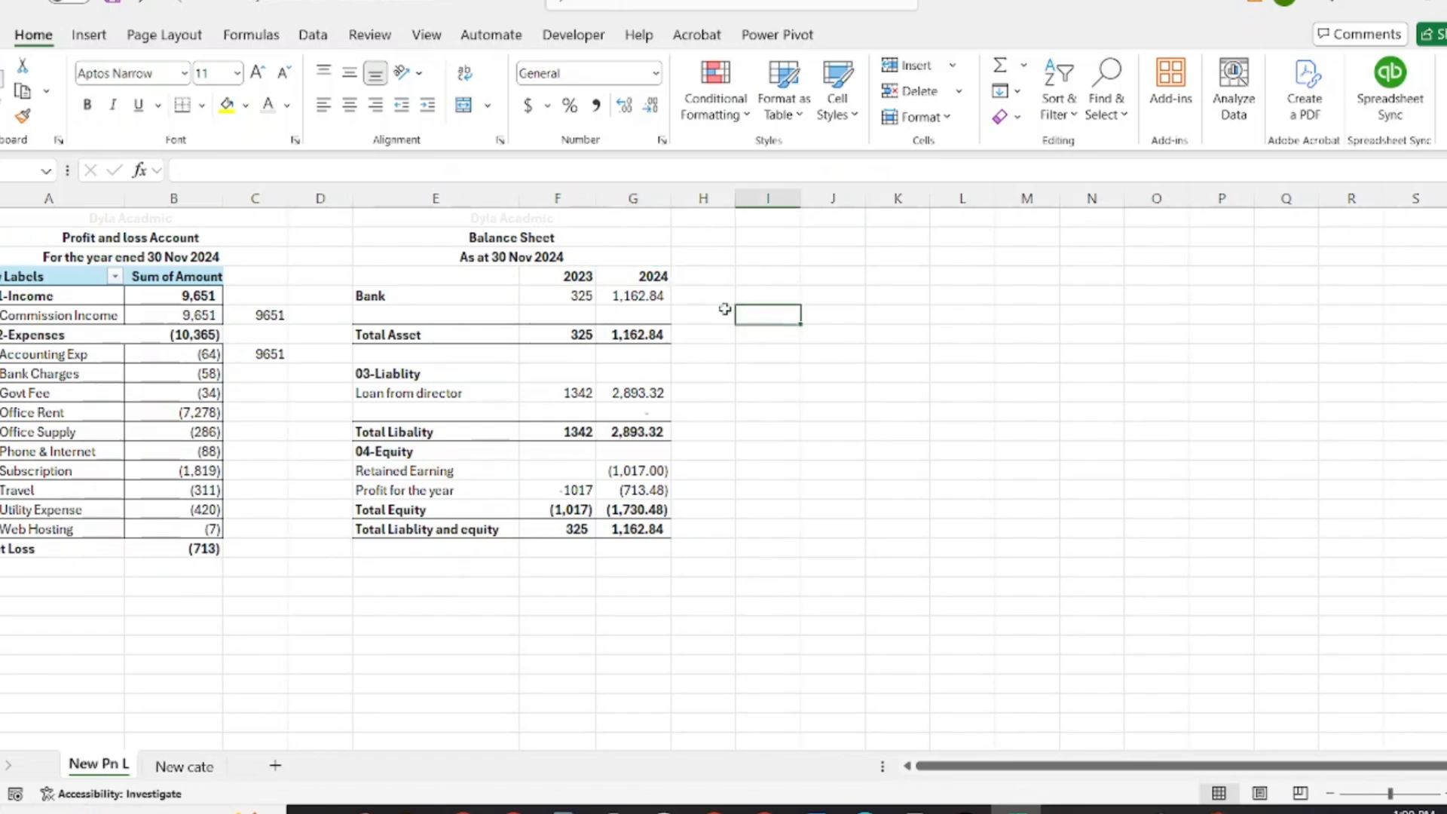
- Enter 325 as total current assets for 8 Nov 2022 to 30 Nov 2023 on the HMRC balance sheet page
key("alt+Tab")
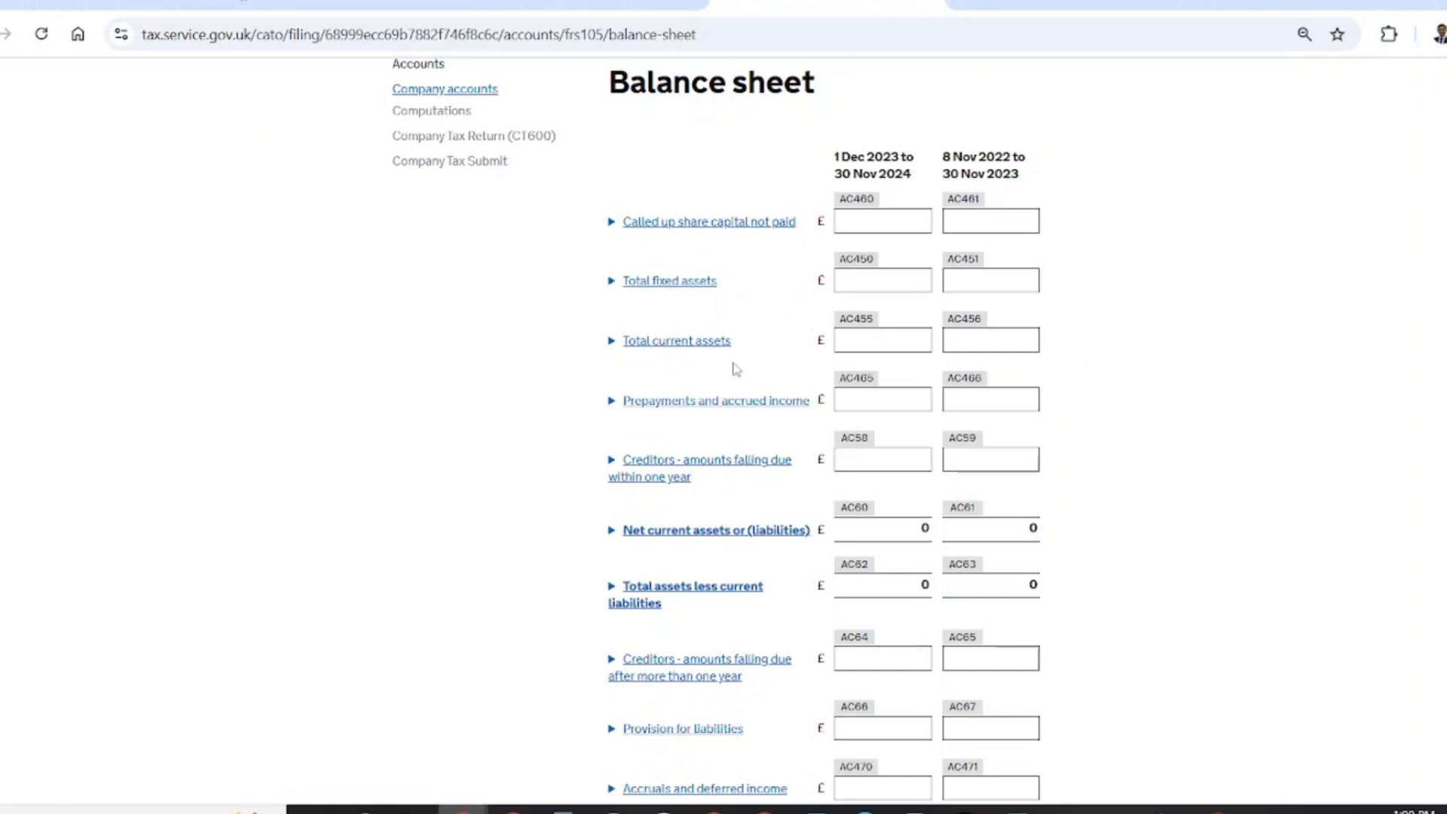
key("alt+Tab")
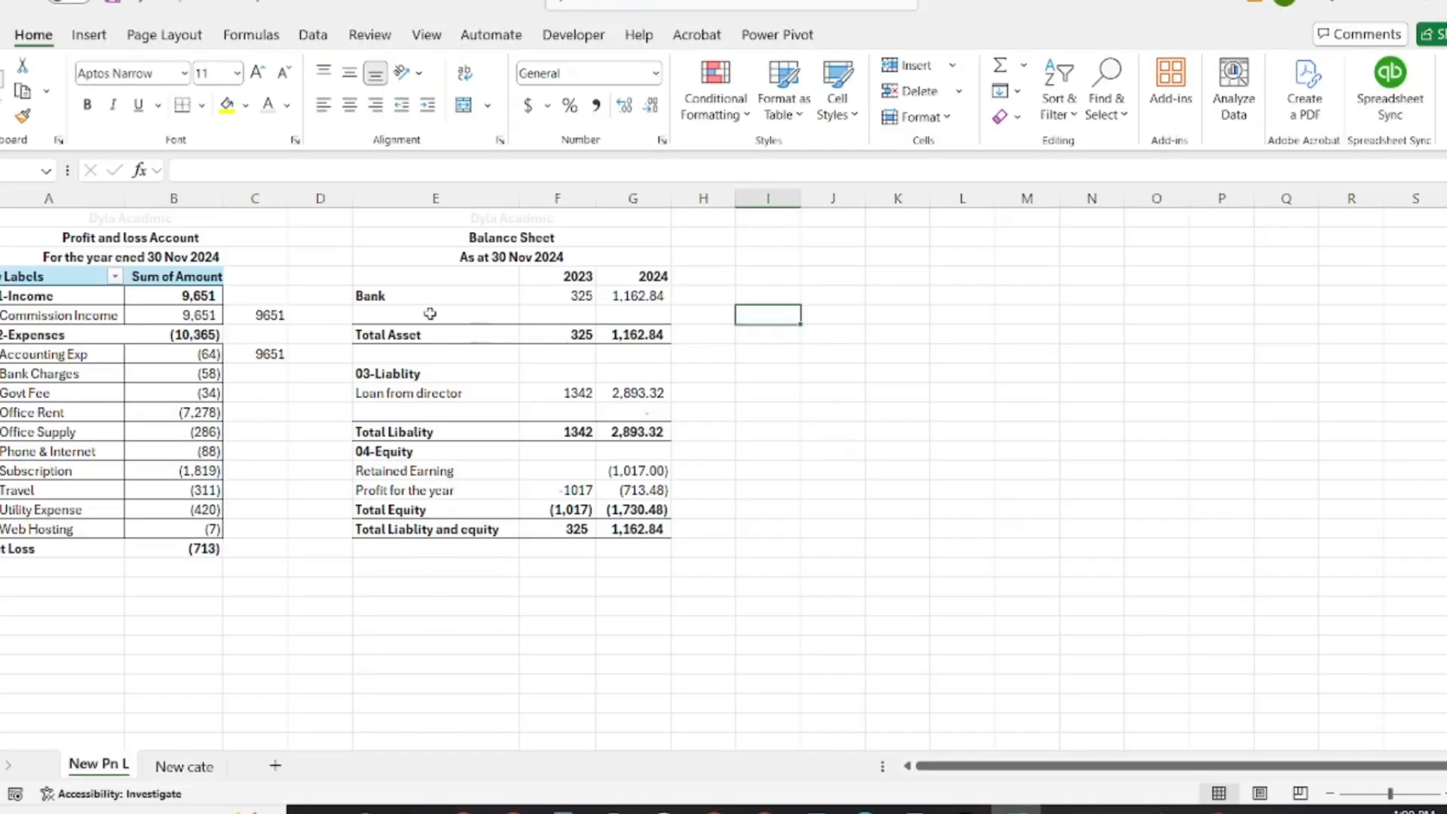
key("alt+Tab")
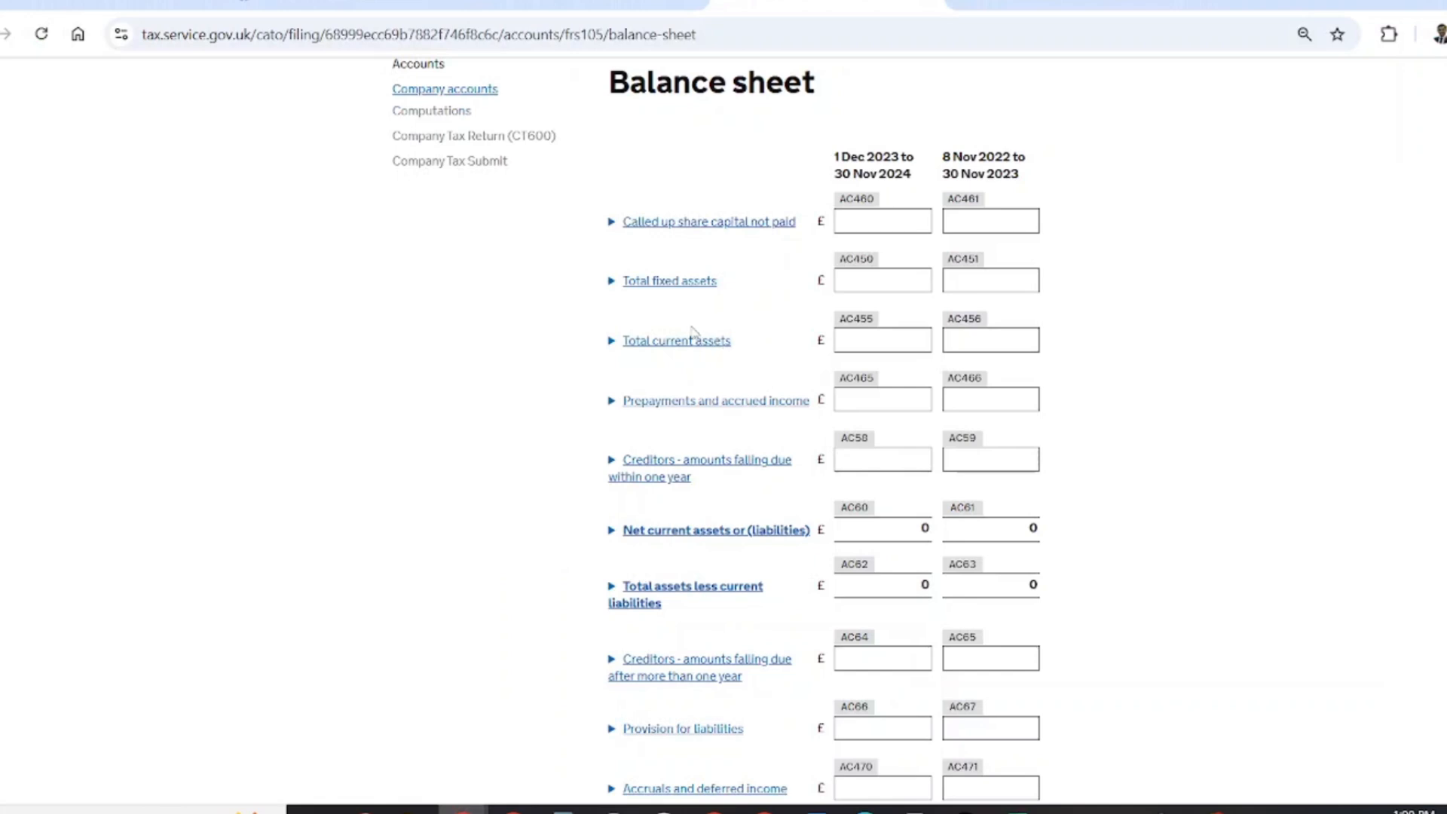
left_click(977, 342)
type("325")
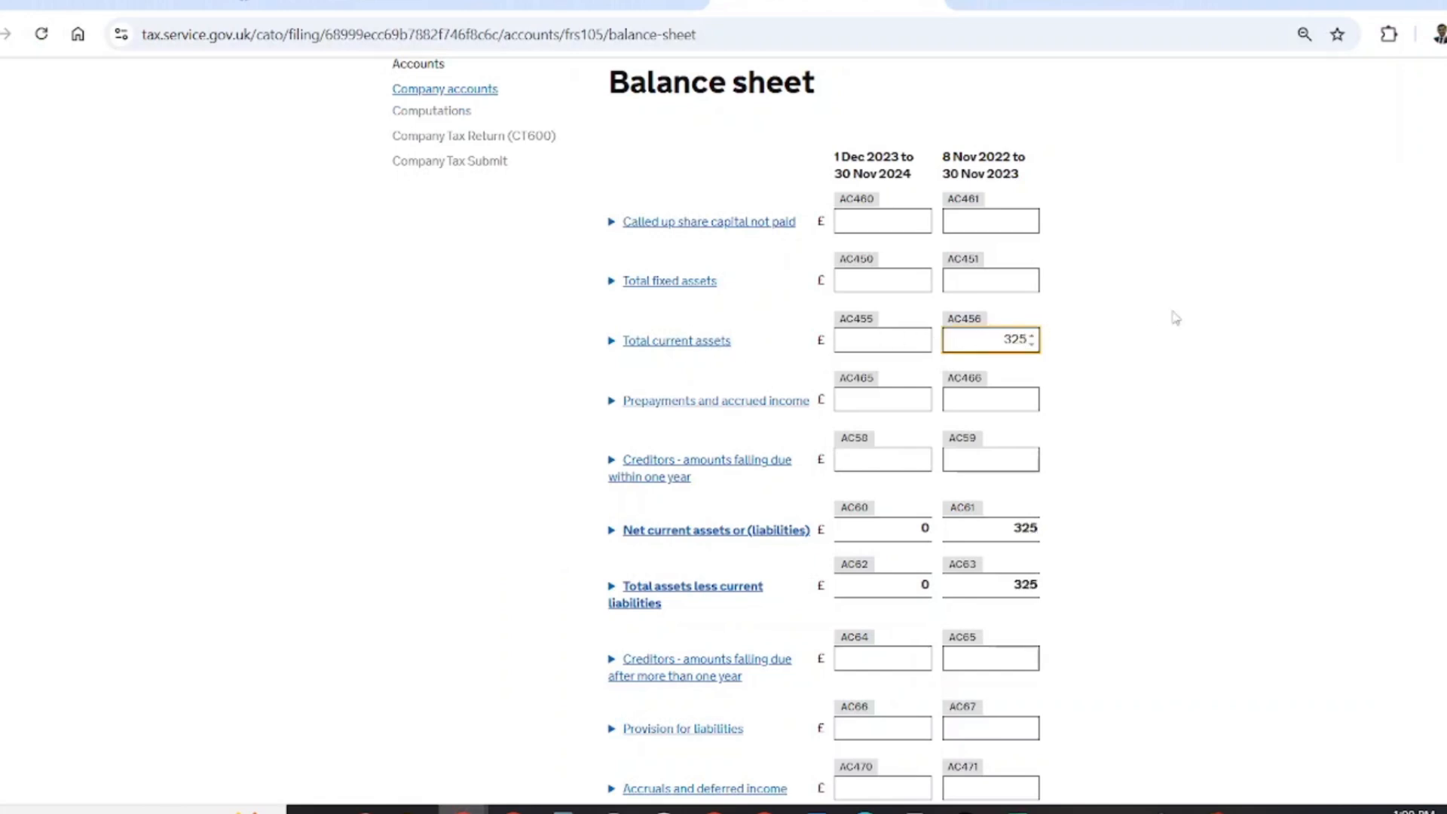
left_click(1223, 388)
- Review the balance sheet lines on the HMRC page and look up the 2023 loan from director in the Excel balance sheet
scroll(1033, 430, "down", 1)
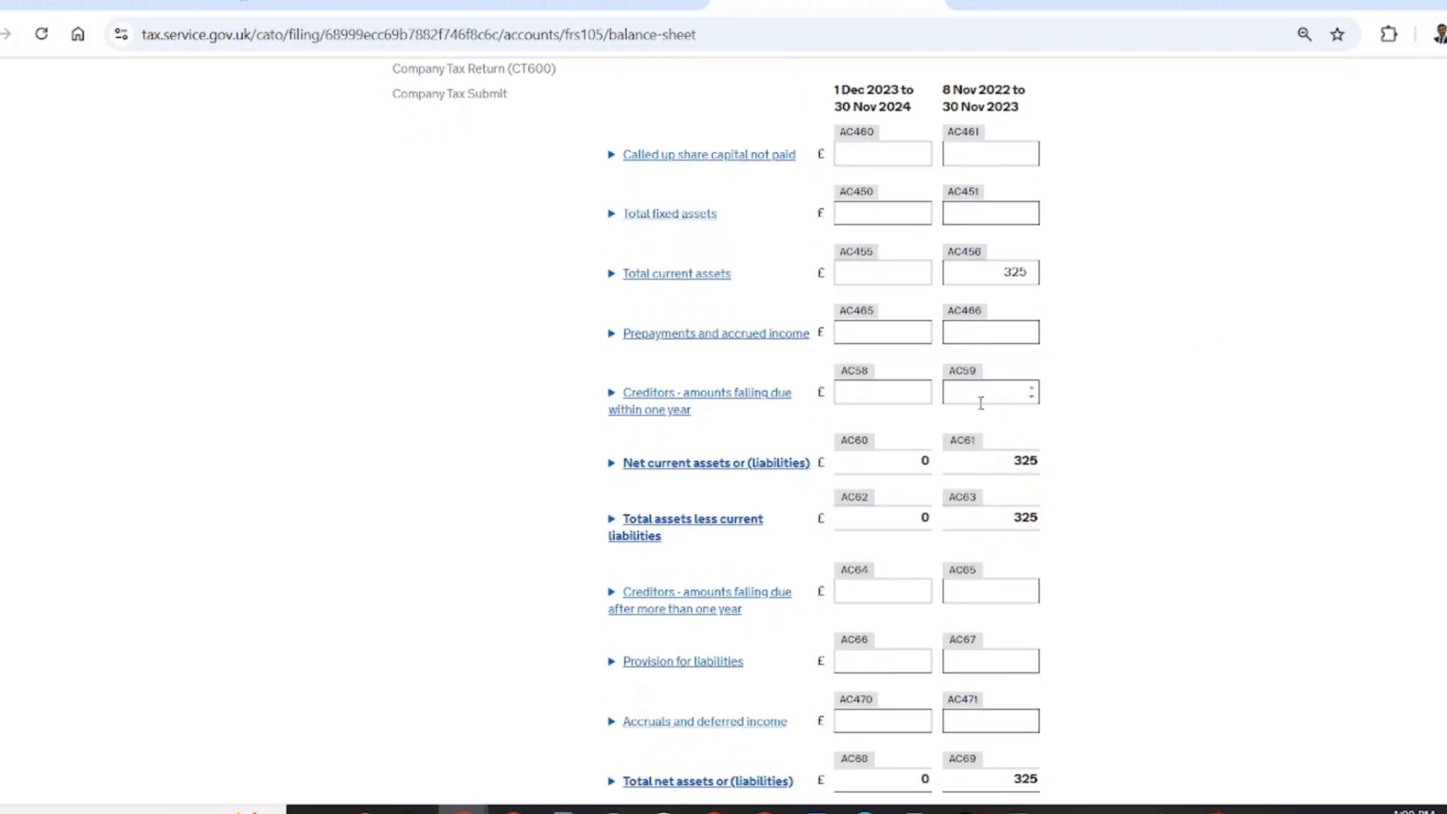
scroll(771, 414, "down", 2)
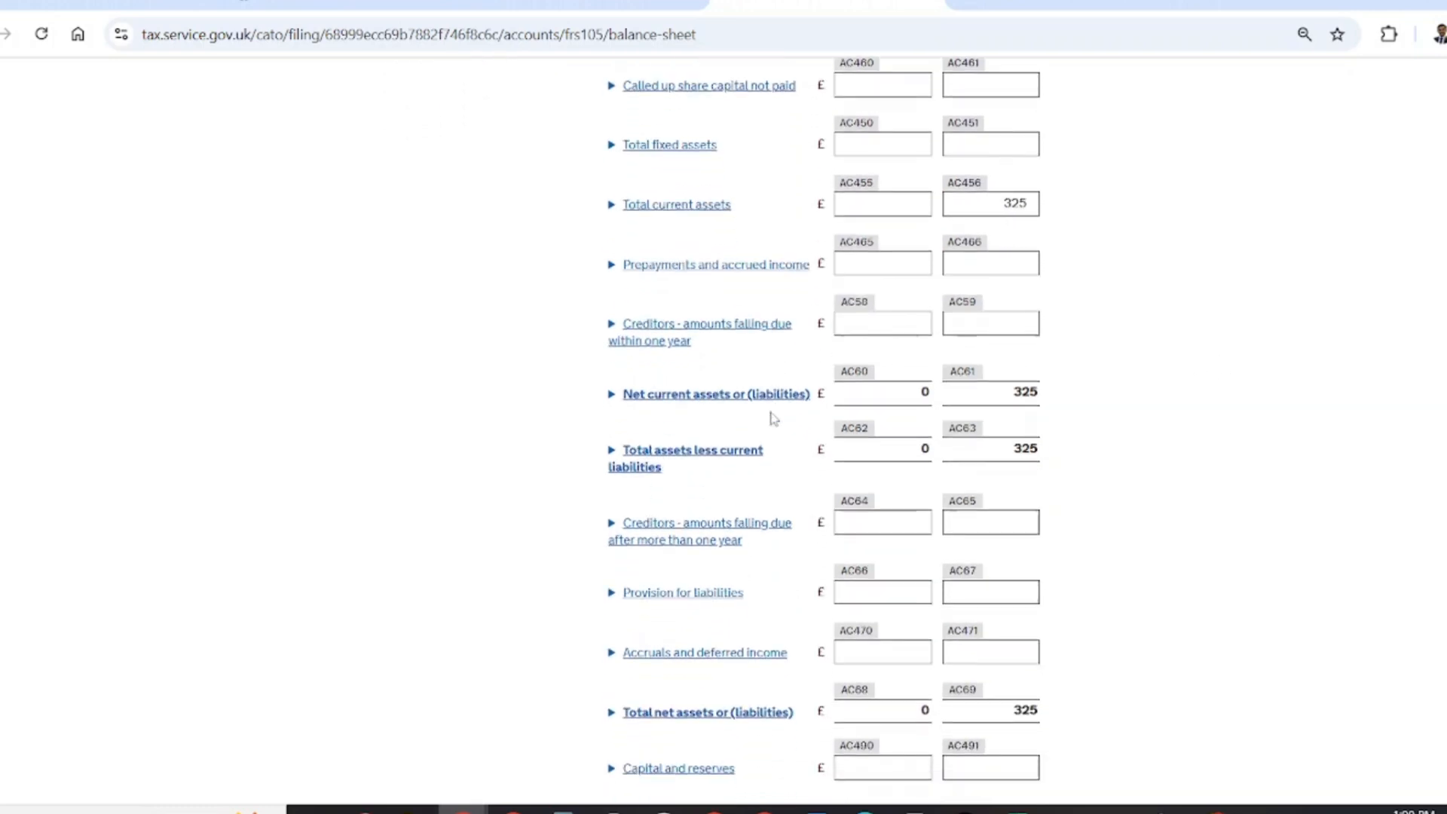
scroll(671, 407, "down", 2)
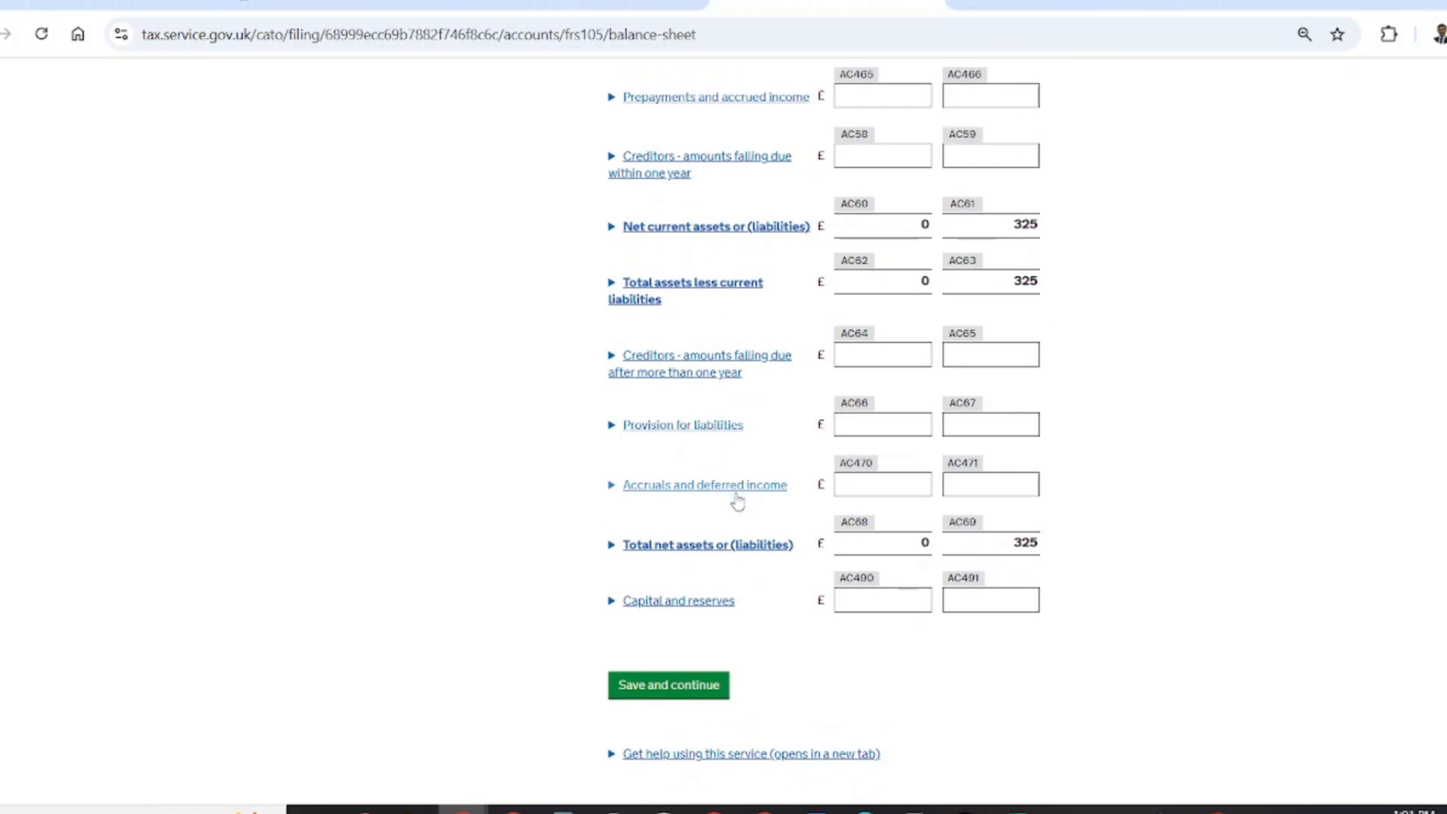
scroll(737, 501, "down", 1)
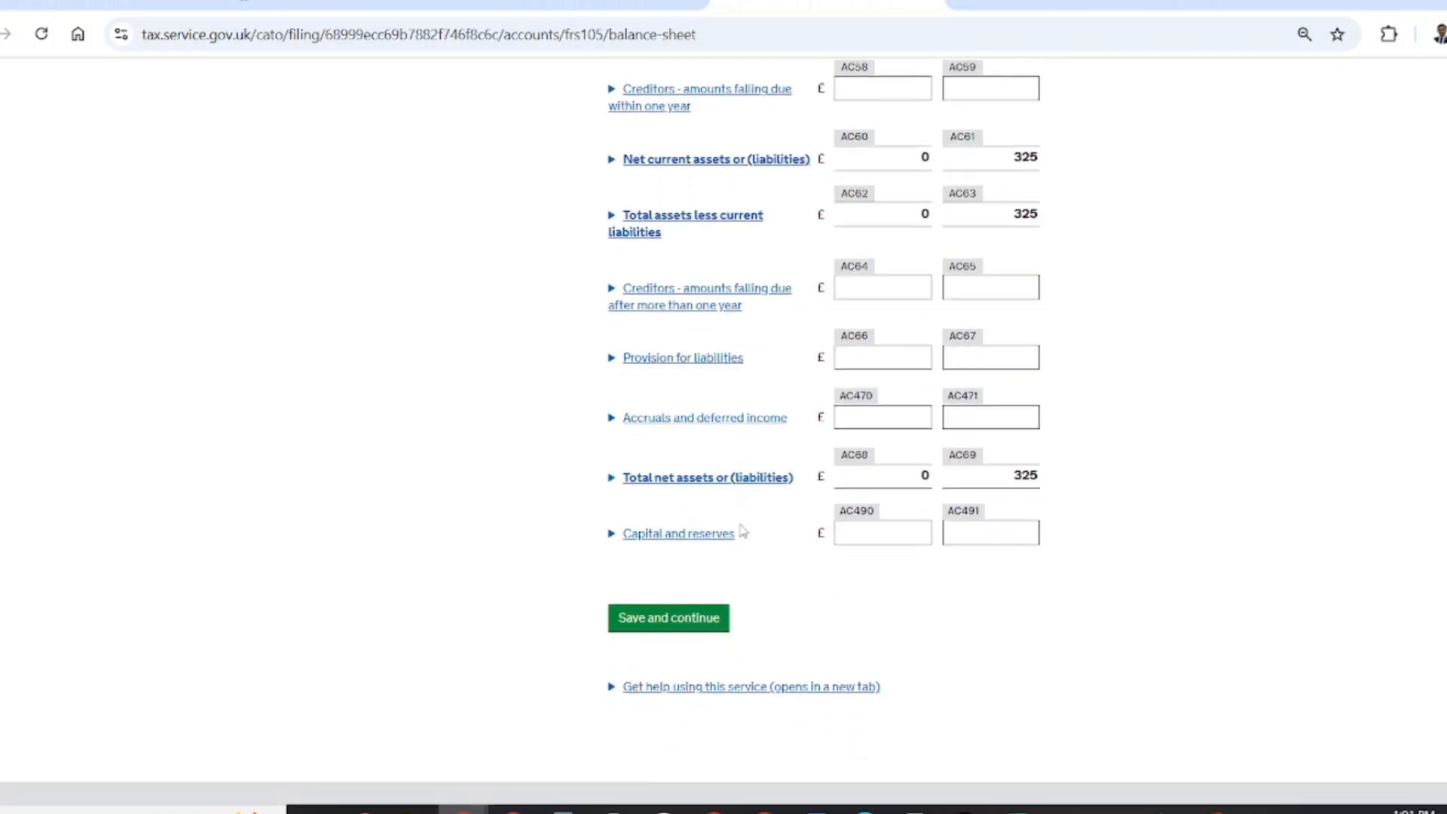
scroll(937, 549, "up", 4)
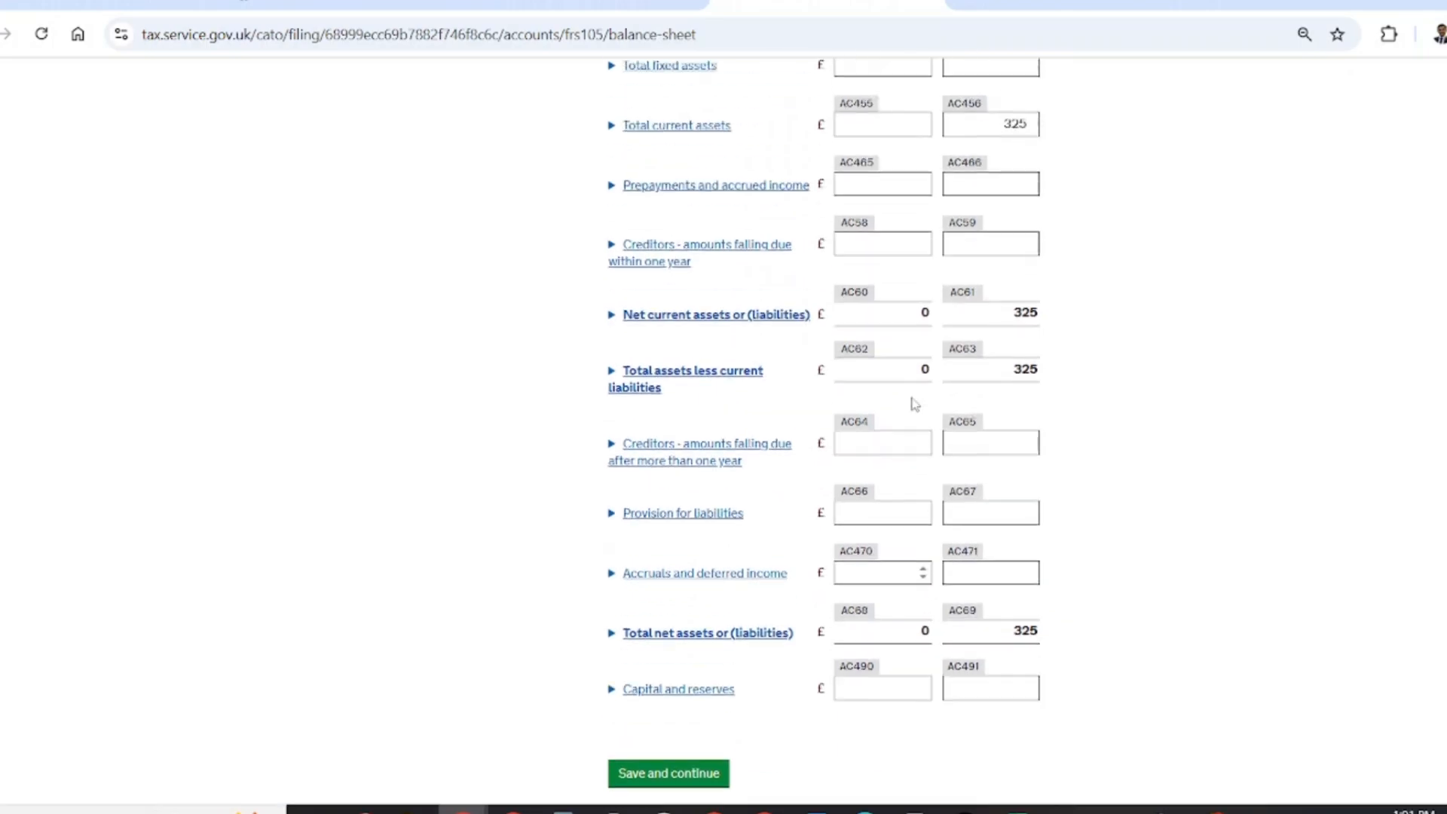
key("alt+Tab")
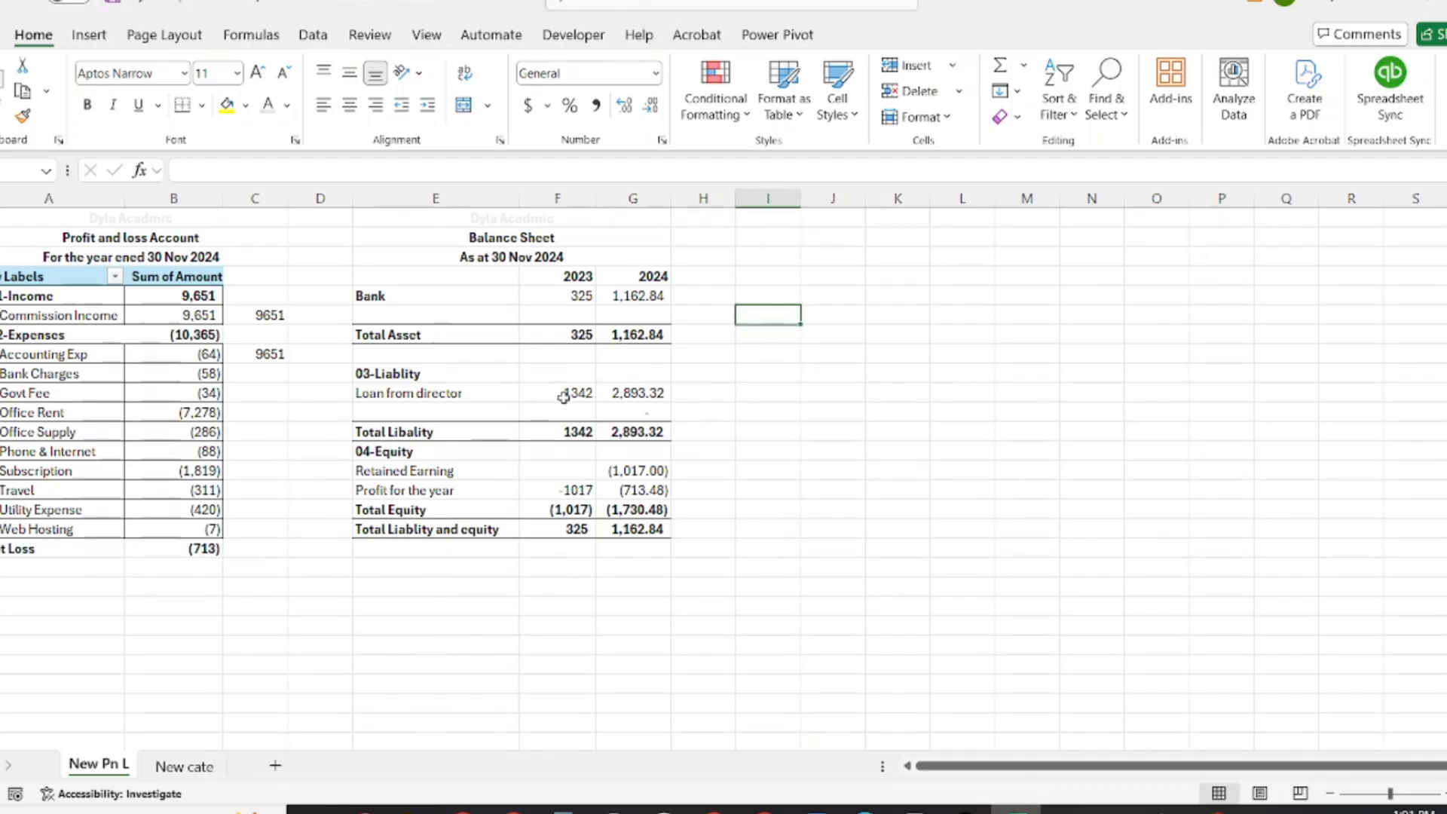
left_click(559, 395)
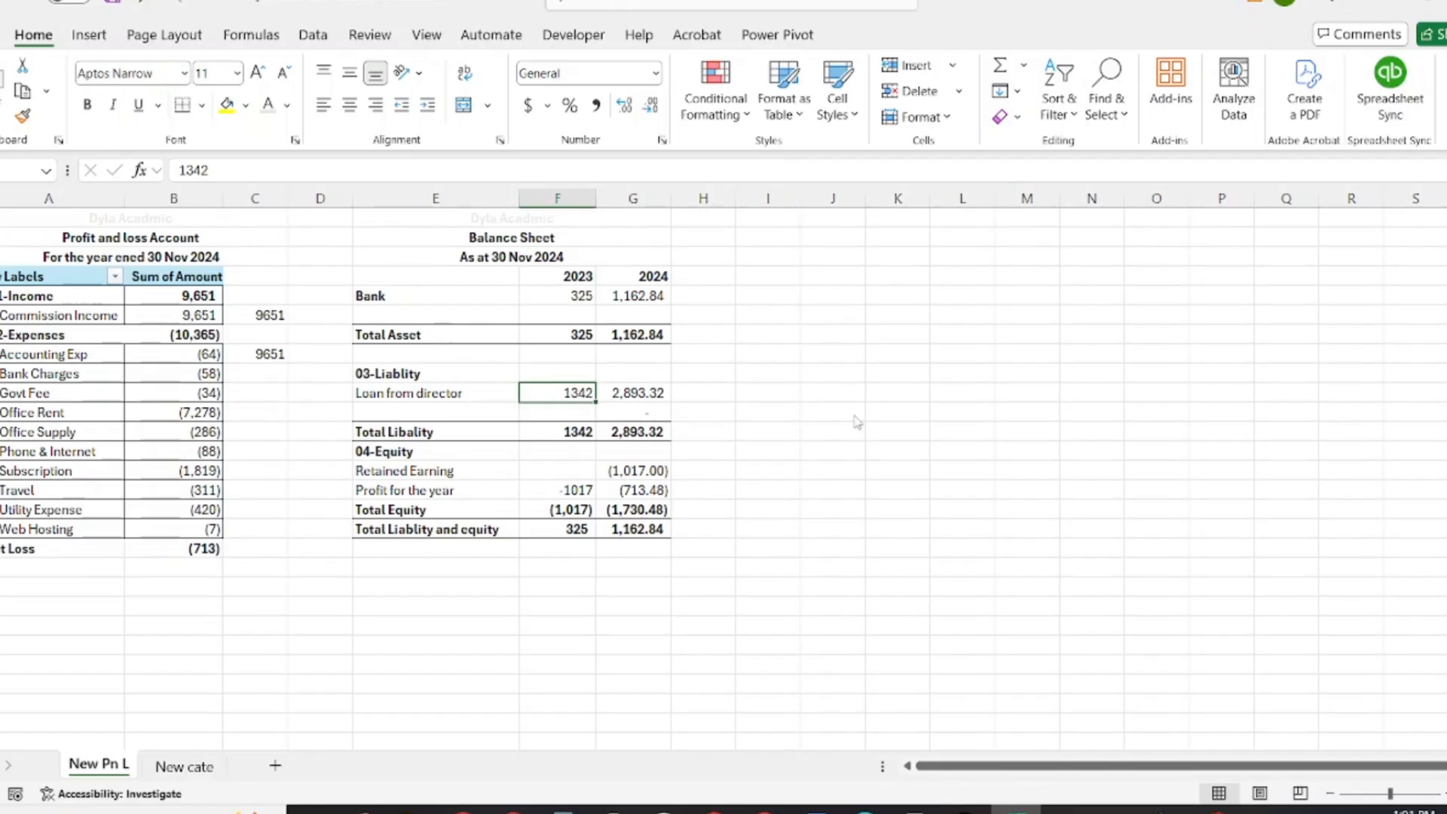
key("alt+Tab")
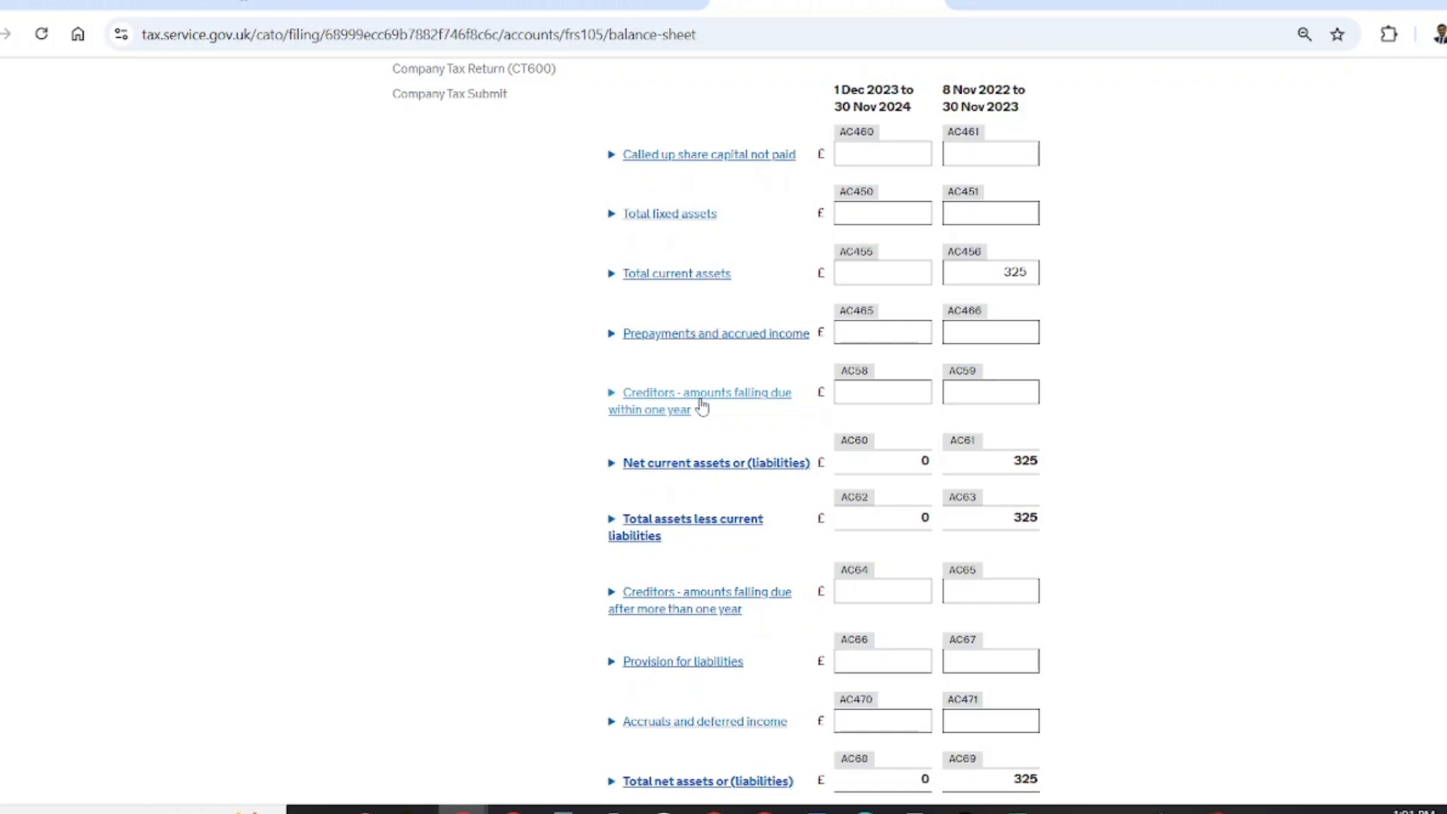
- Enter 1342 as creditors falling due after more than one year for 8 Nov 2022 to 30 Nov 2023
left_click(1003, 390)
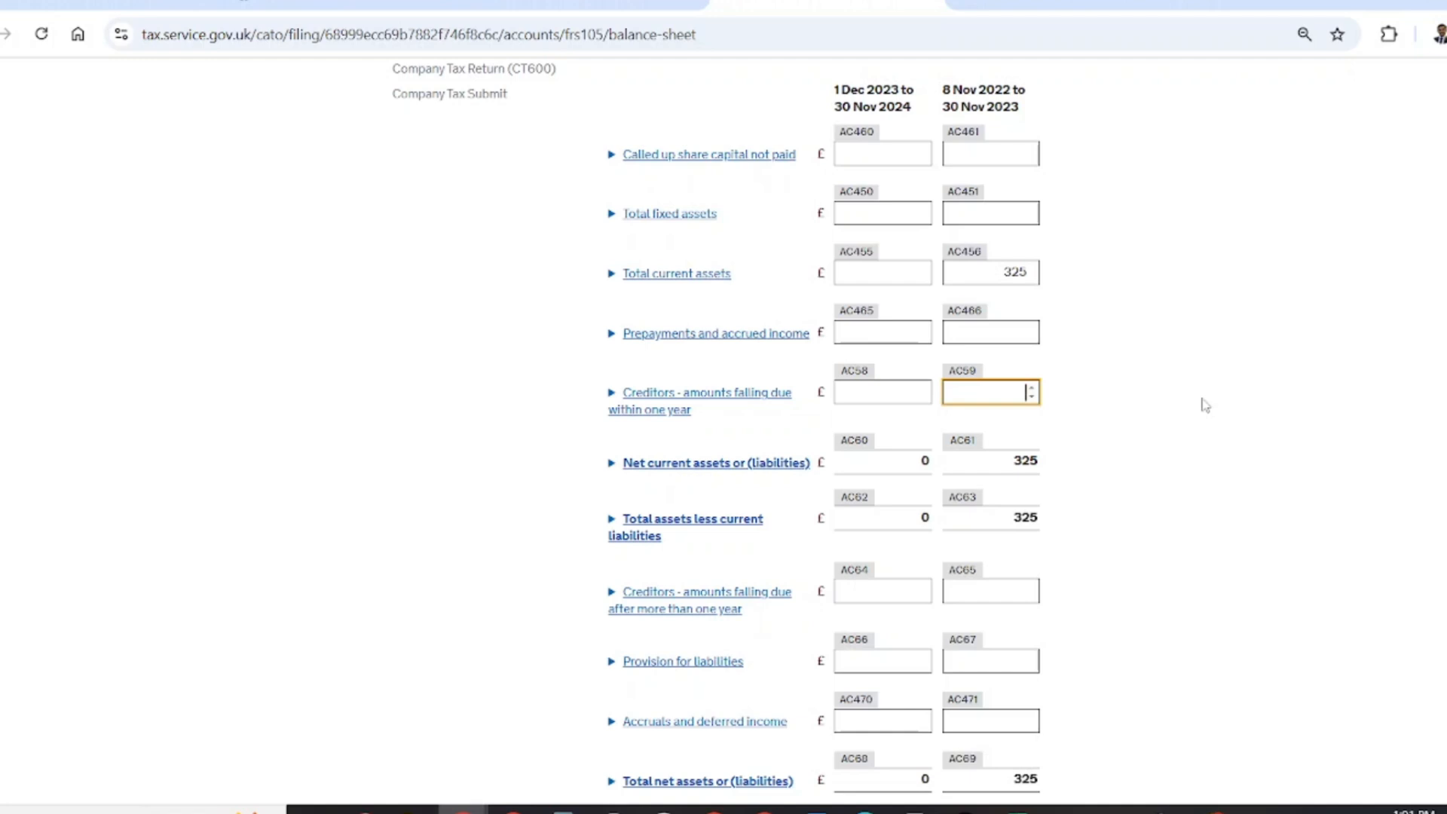
left_click(1019, 592)
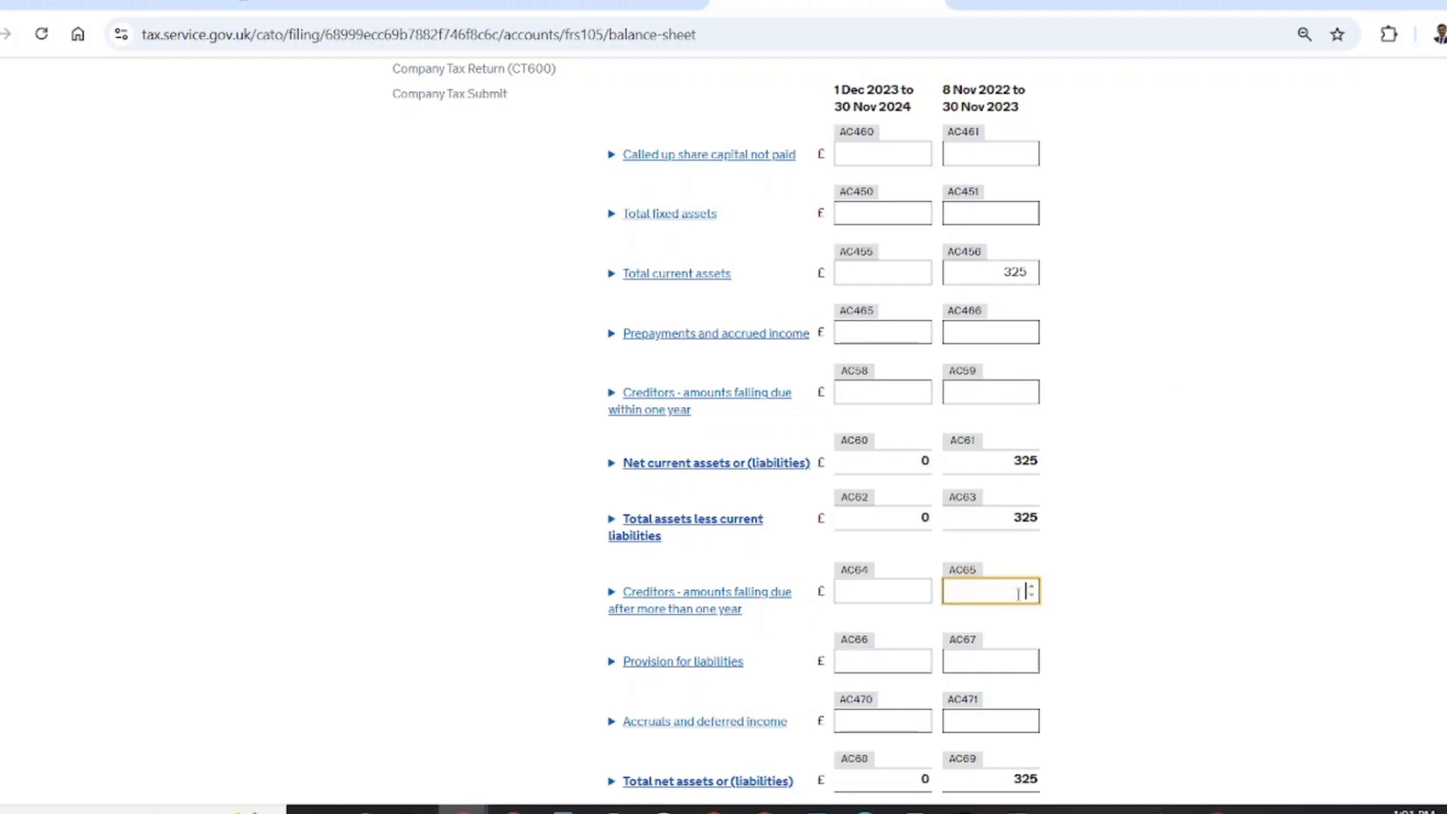
key("alt+Tab")
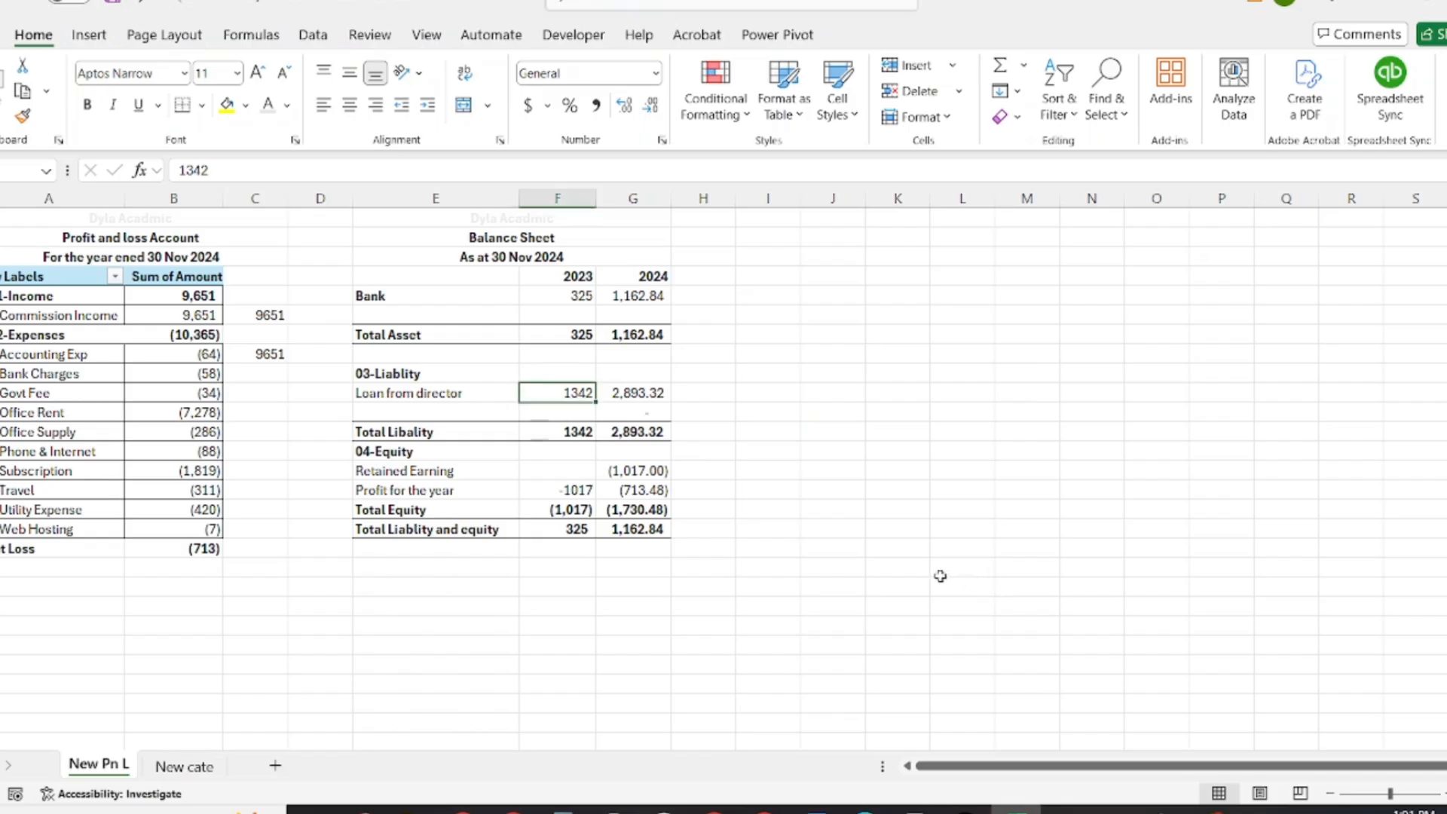
key("alt+Tab")
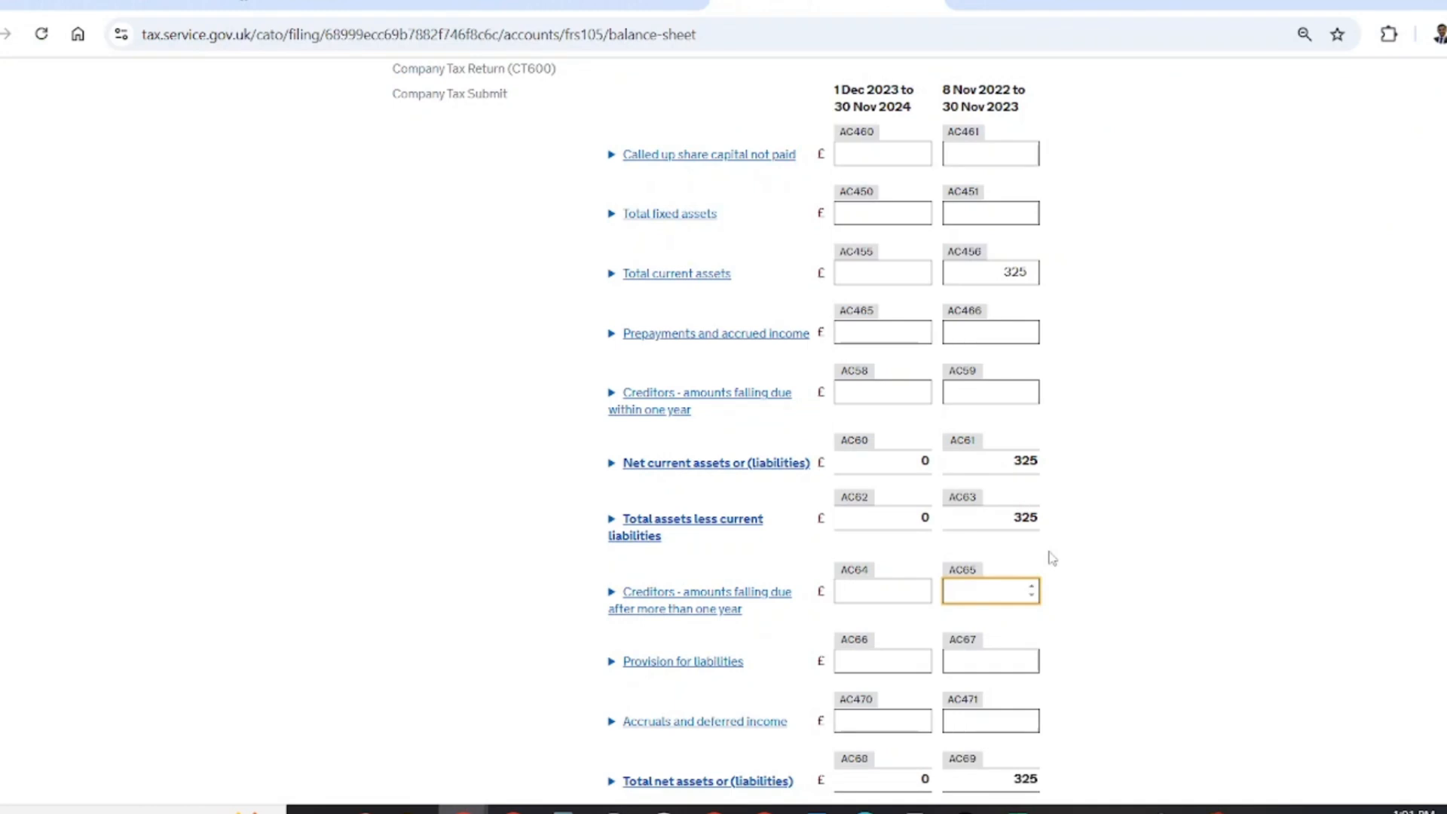
type("1342")
left_click(1093, 558)
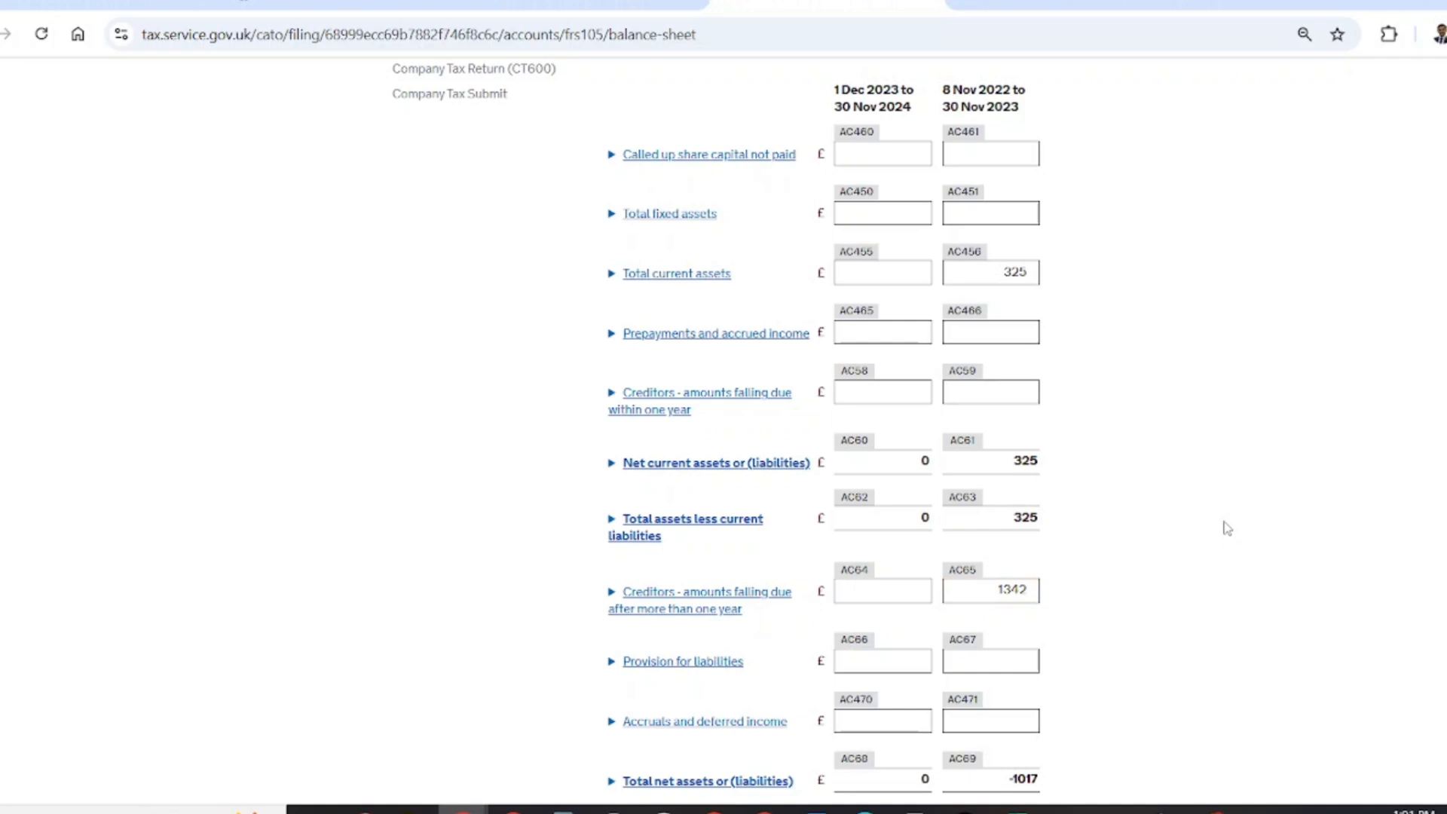
- Check the 2023 equity figures in Excel and enter 1342 as capital and reserves for 8 Nov 2022 to 30 Nov 2023
scroll(1206, 527, "down", 3)
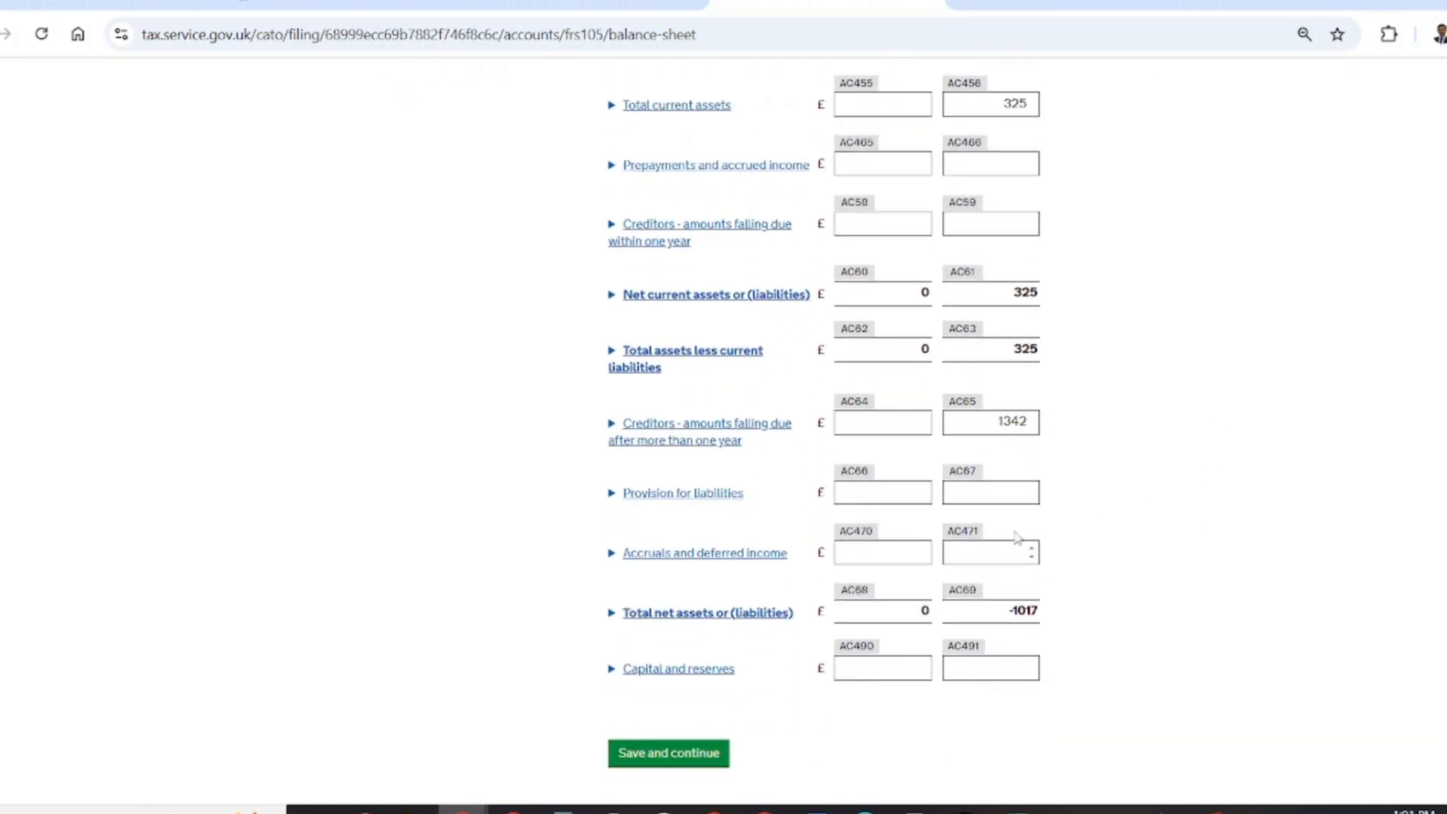
key("alt+Tab")
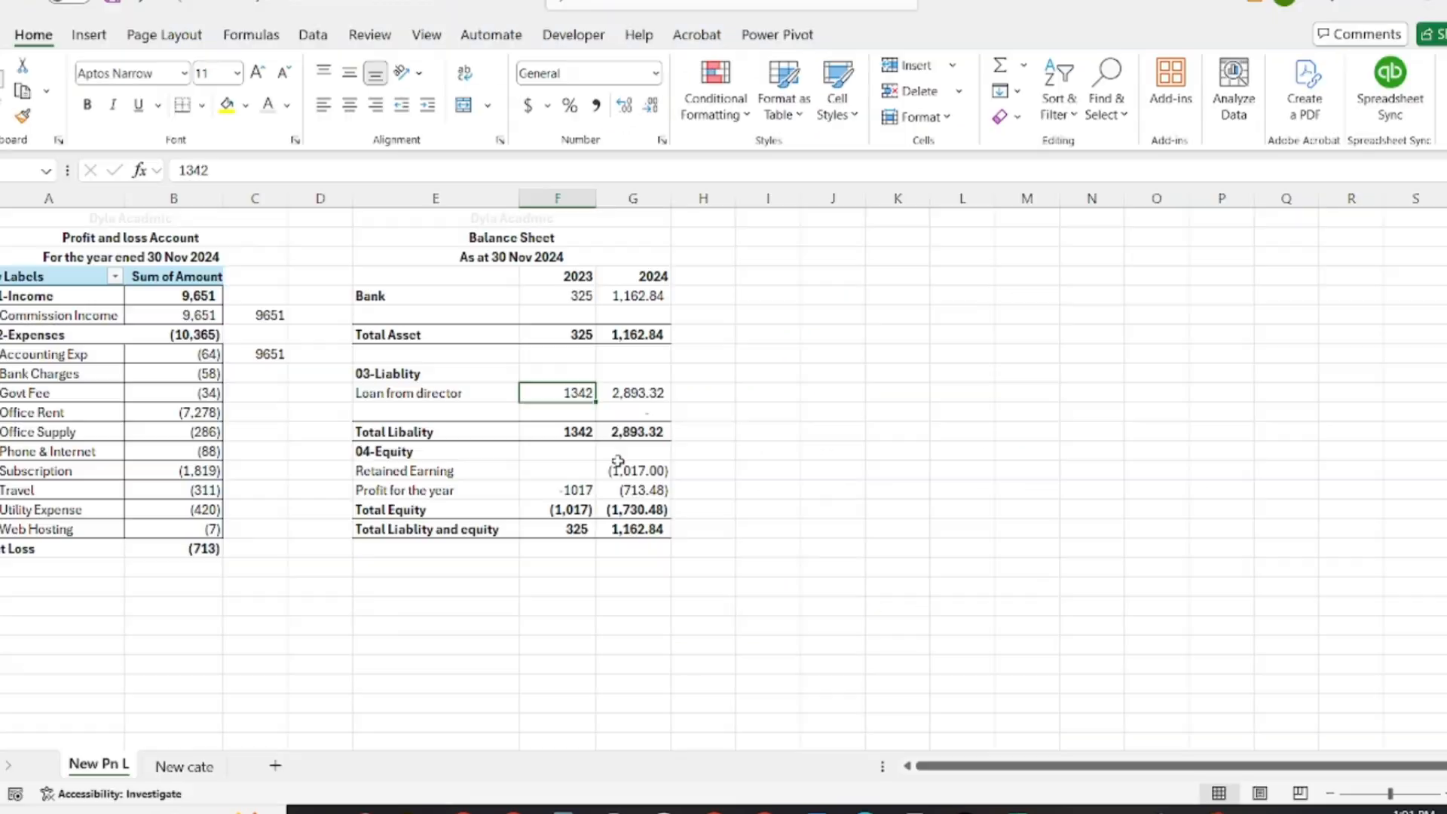
left_click(517, 488)
left_click(572, 489)
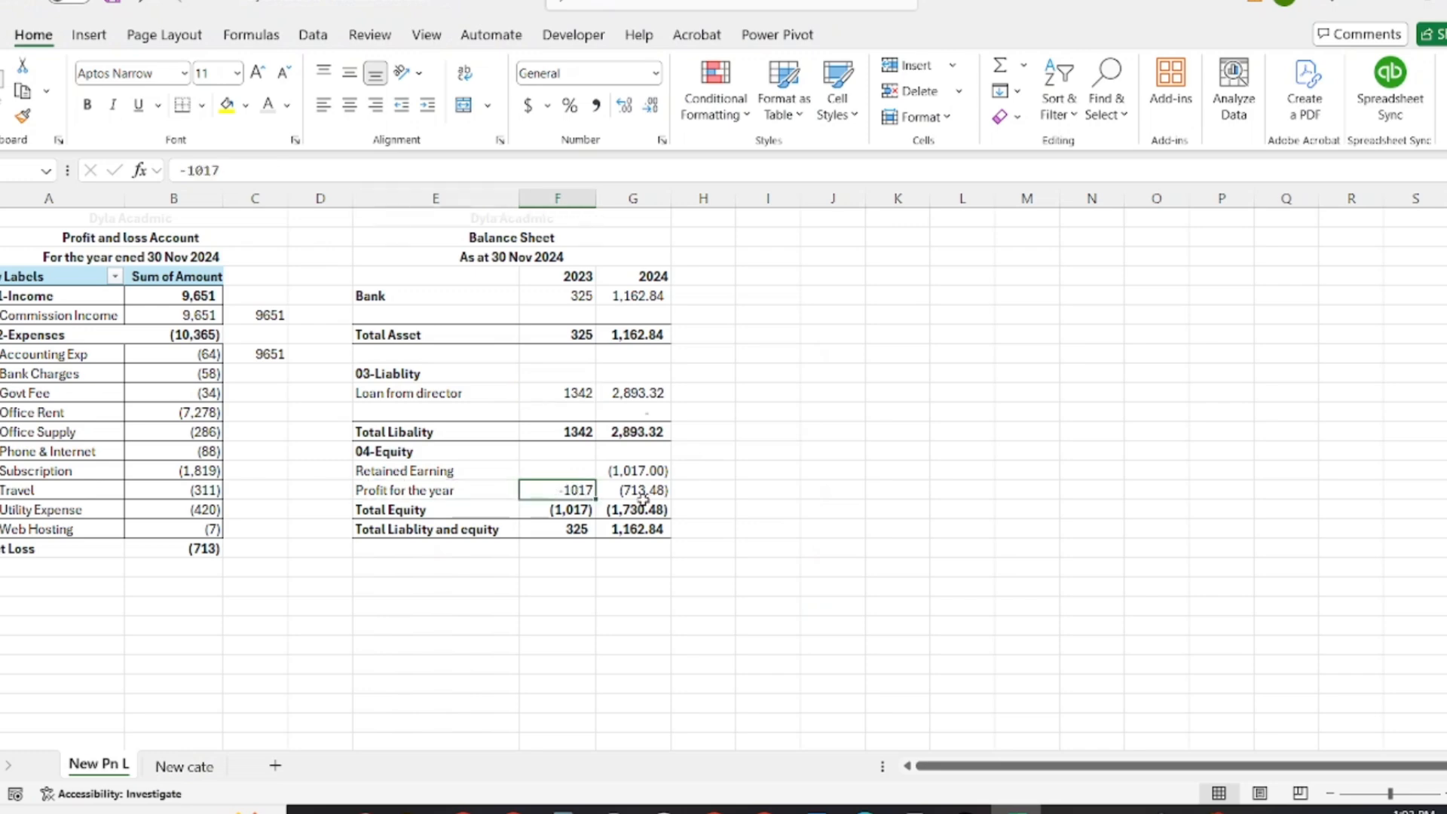
key("alt+Tab")
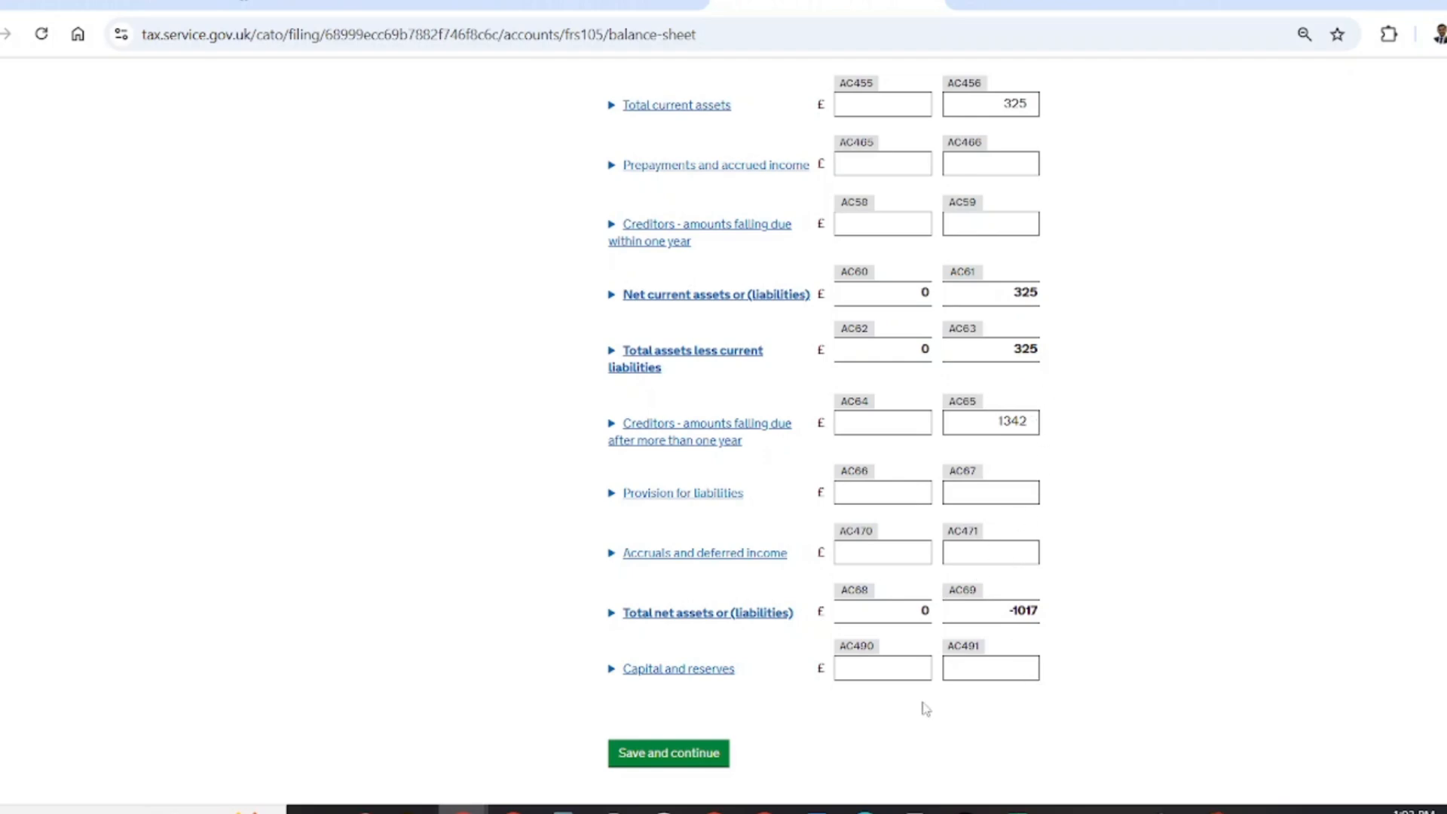
key("alt+Tab")
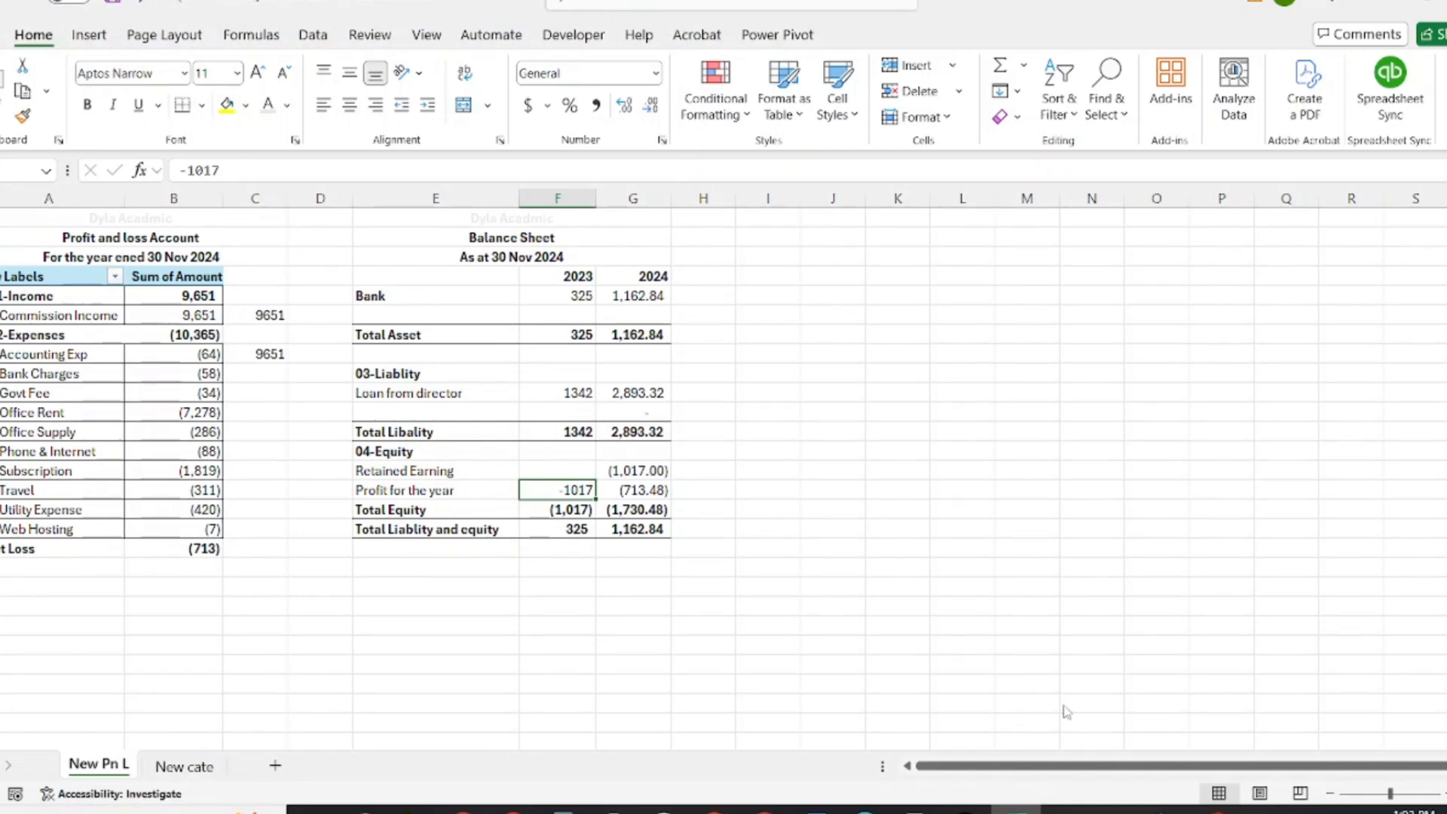
key("alt+Tab")
left_click(1011, 663)
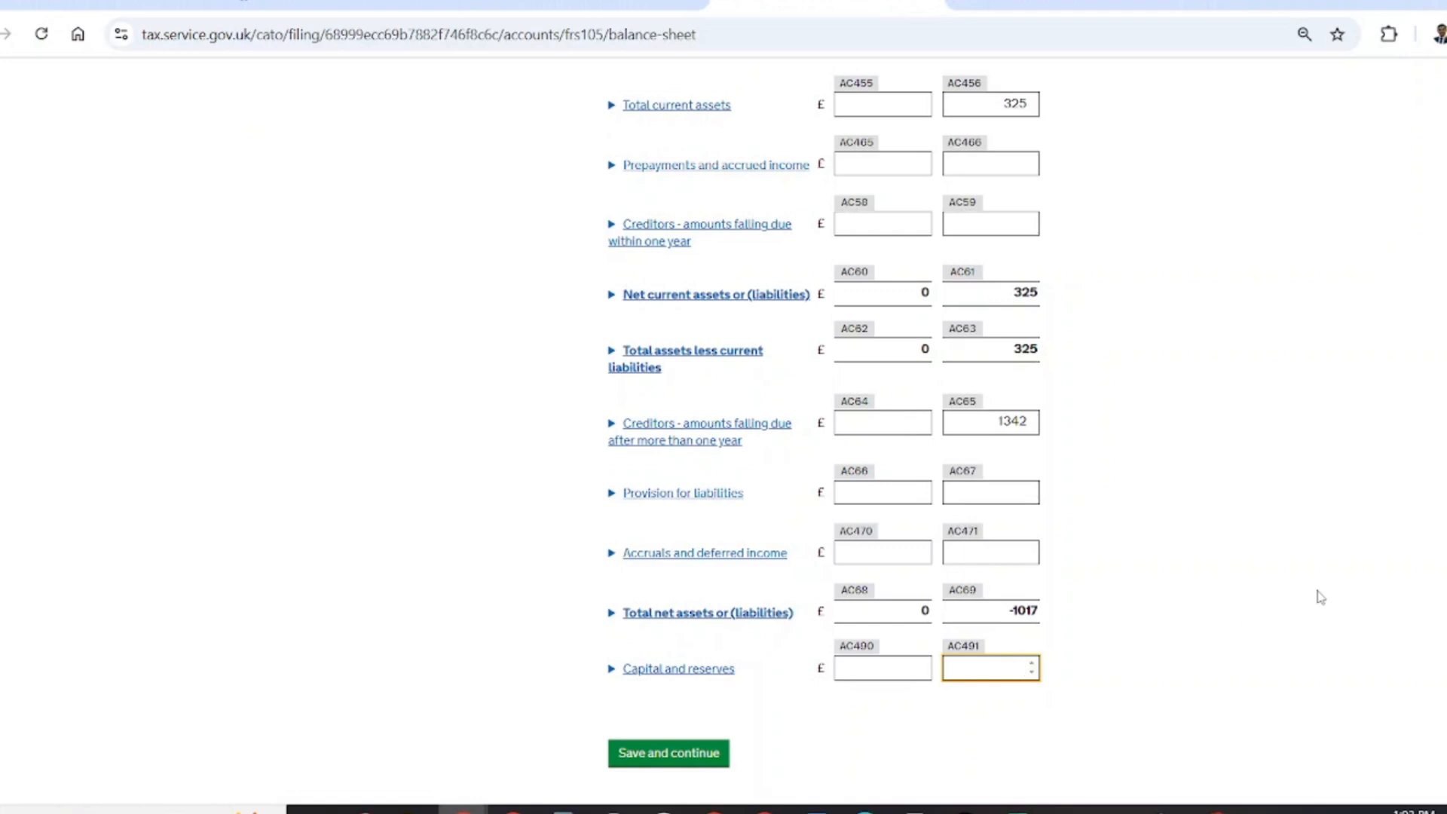
type("1342")
left_click(1255, 596)
scroll(1128, 391, "up", 1)
scroll(1128, 391, "up", 3)
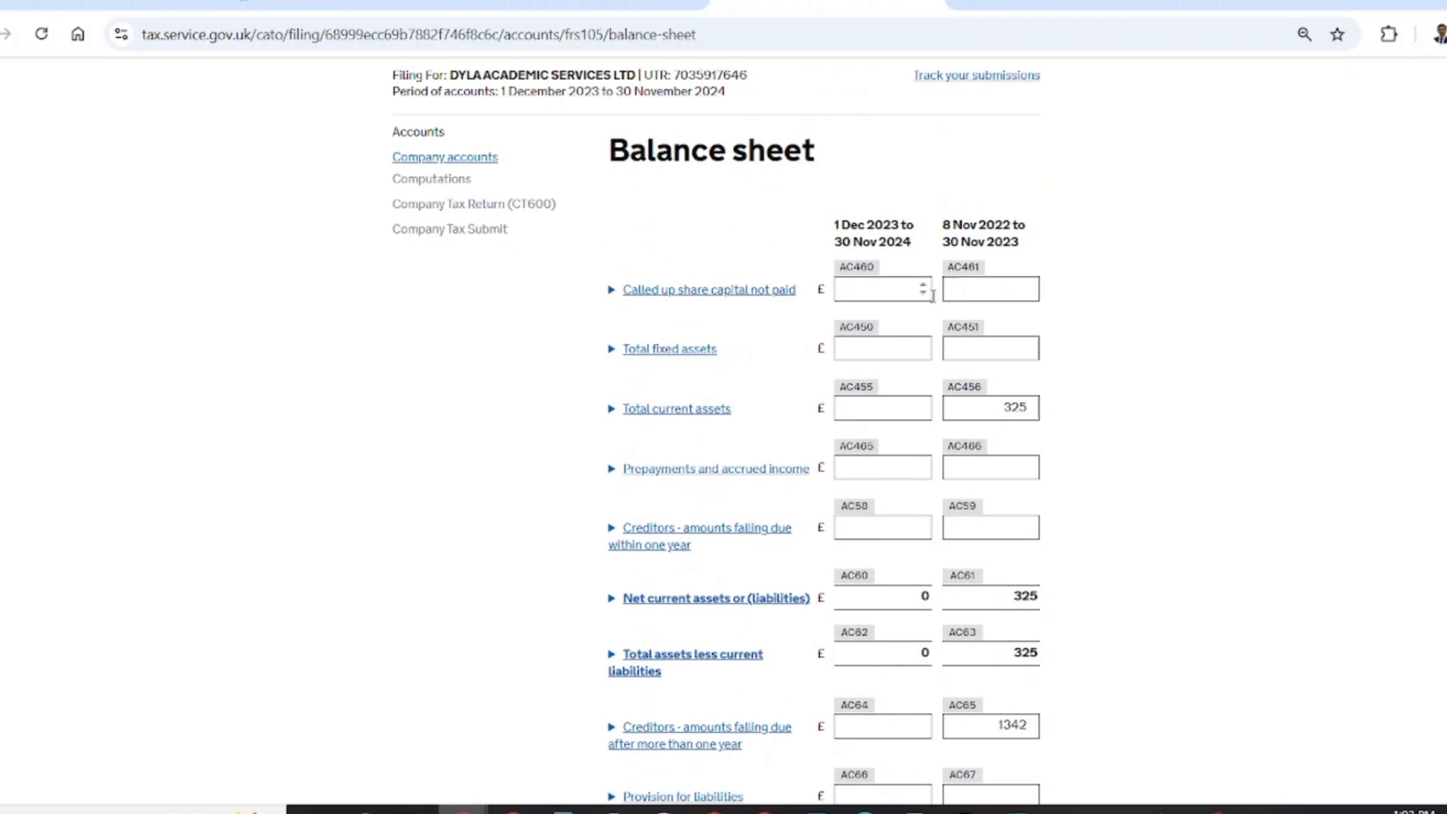
left_click(893, 293)
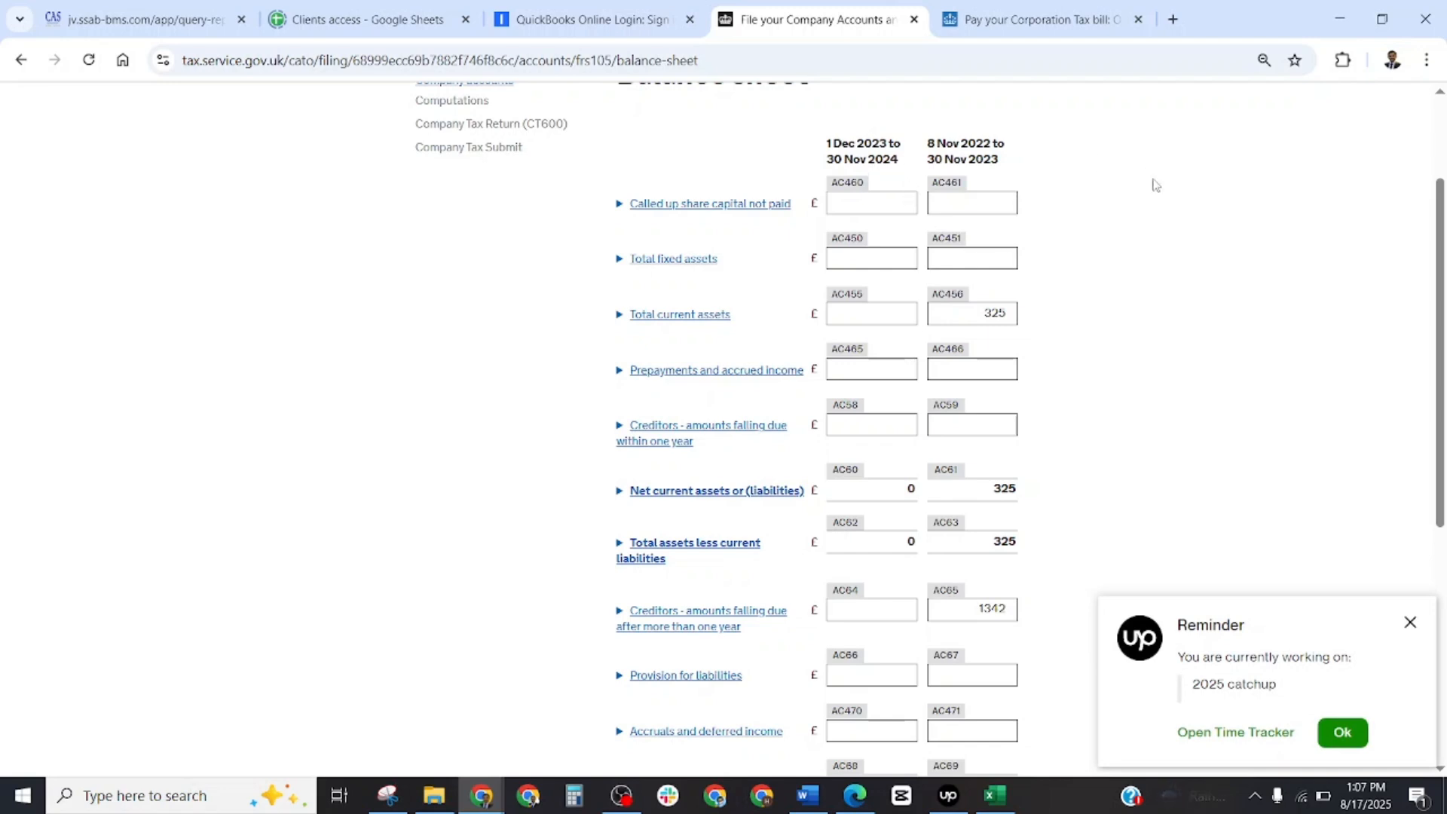
- In the Excel balance sheet, format the whole 2024 column with comma style and no decimal places
left_click(996, 801)
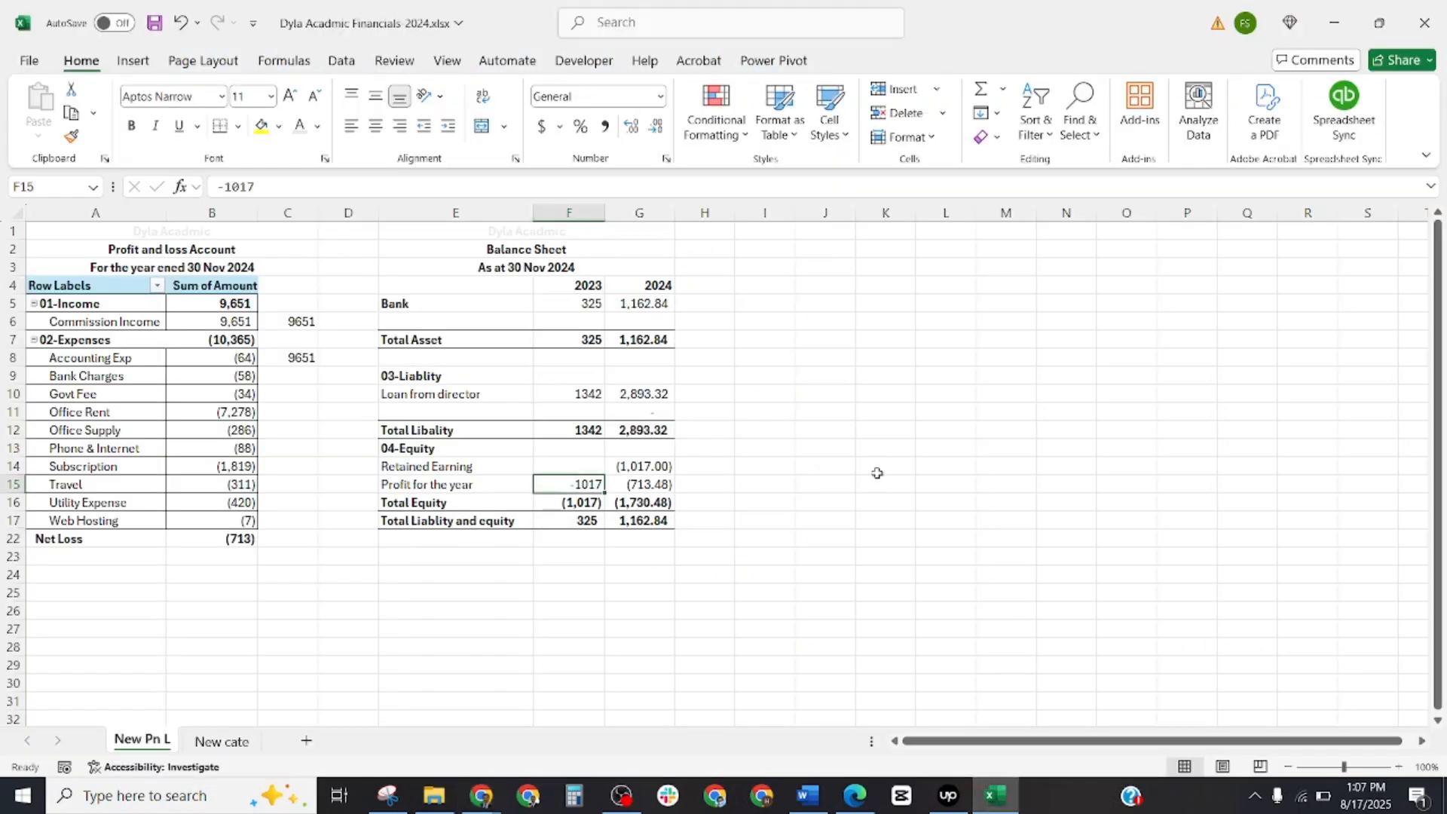
left_click(827, 338)
left_click(640, 306)
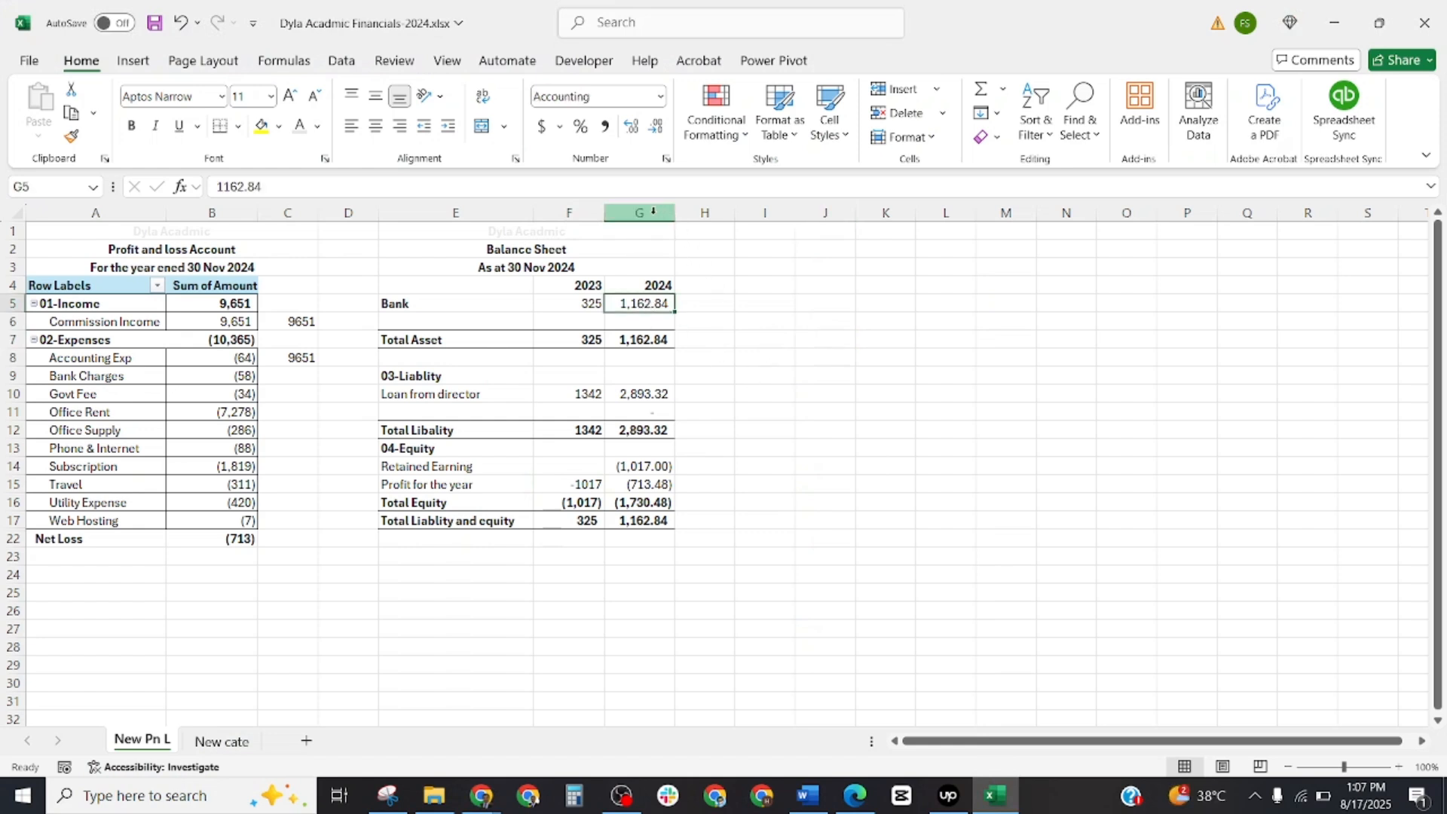
left_click(652, 212)
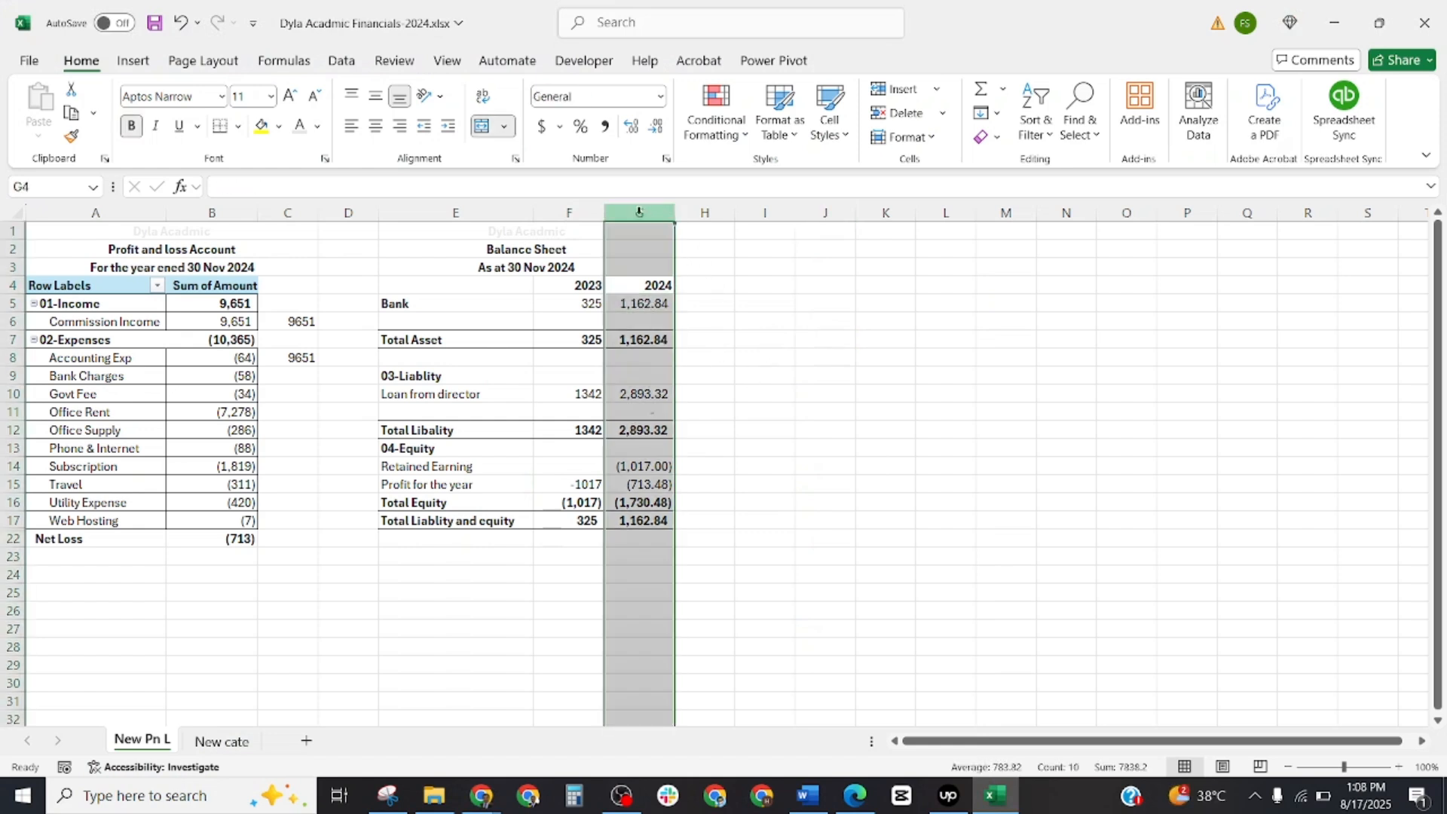
left_click(606, 133)
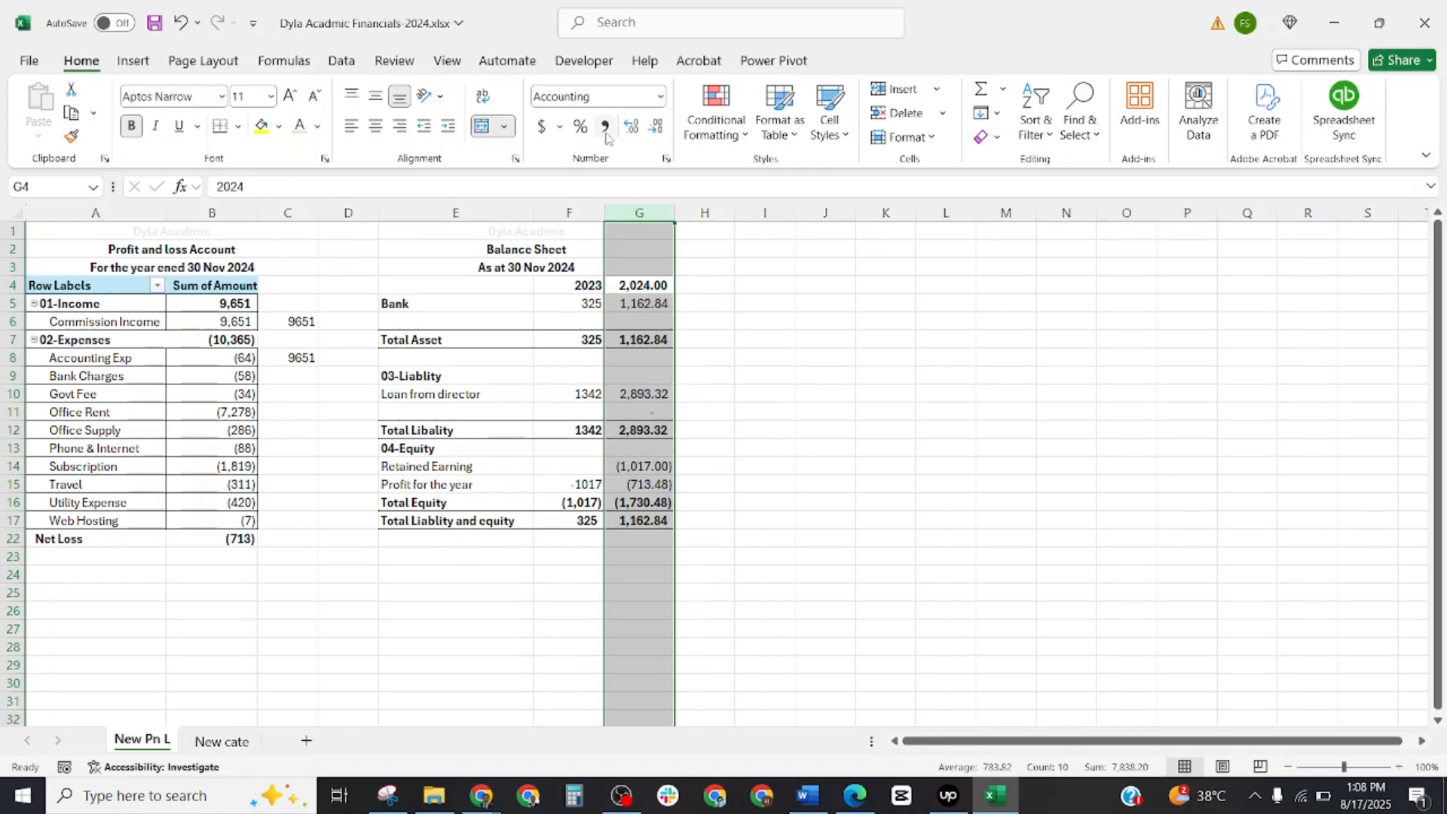
left_click(657, 126)
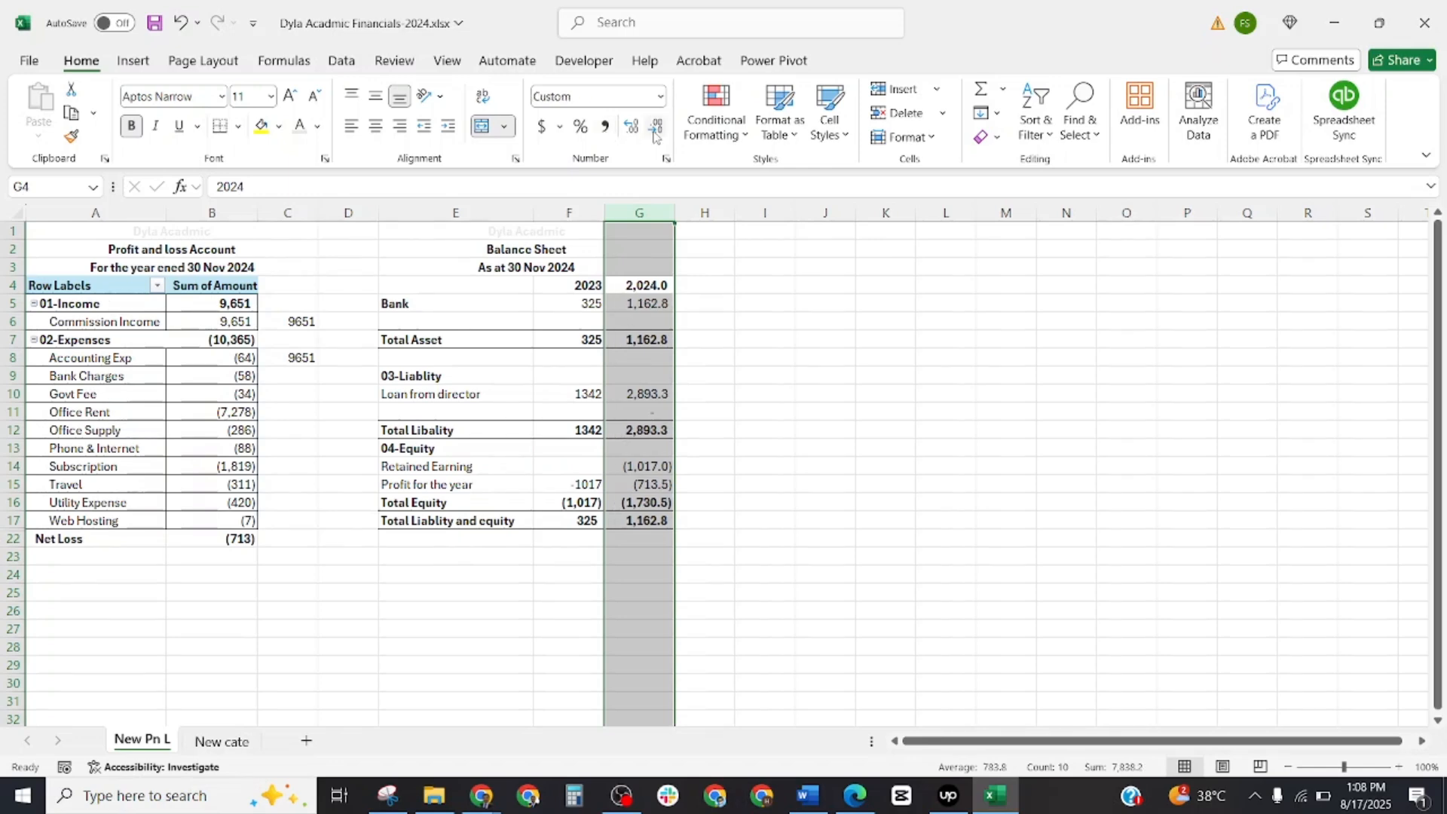
left_click(656, 126)
left_click(784, 303)
- Take the 2024 total asset figure from Excel and enter 1163 as total current assets for 1 Dec 2023 to 30 Nov 2024
key("alt+Tab")
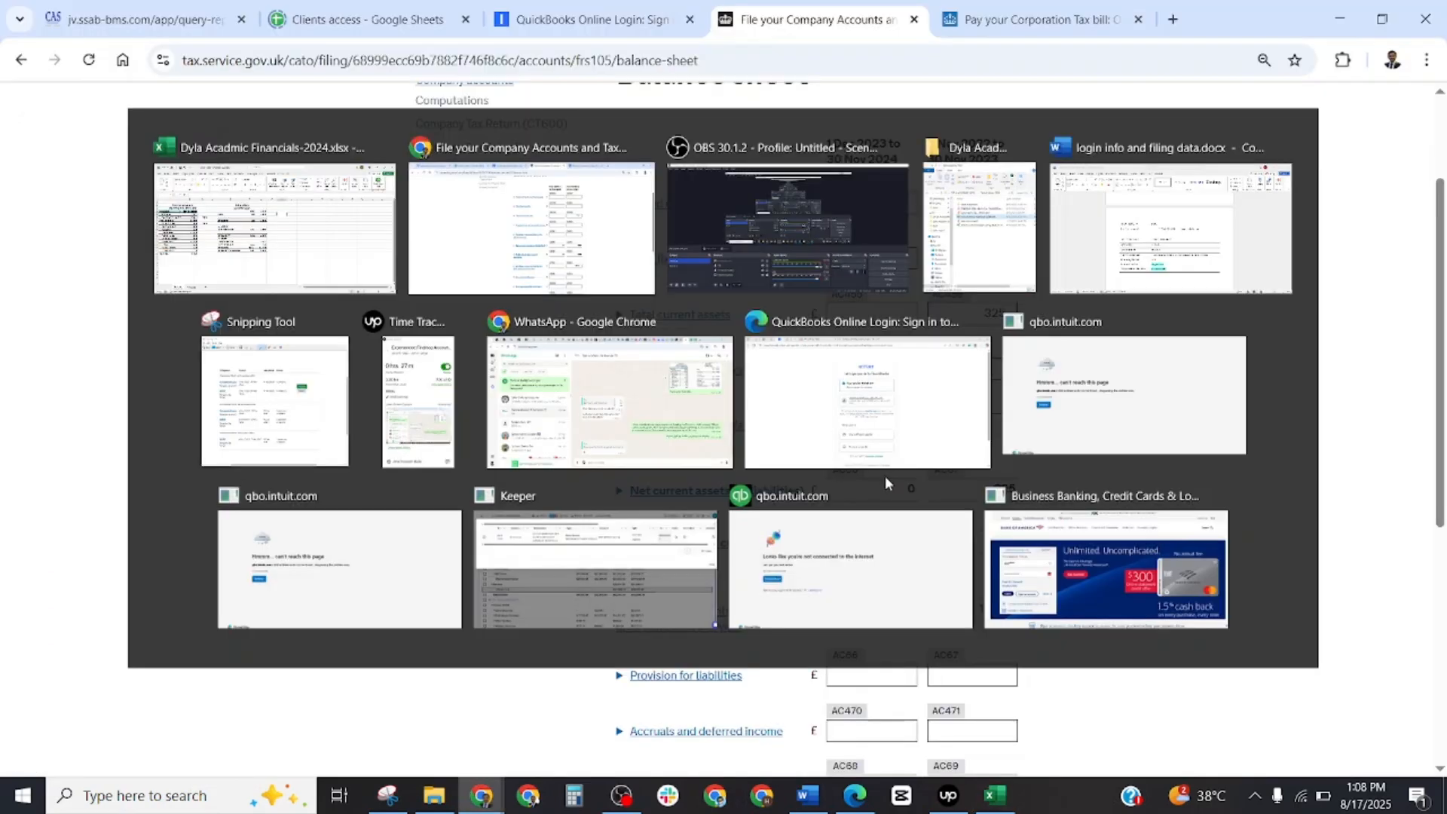
left_click(868, 198)
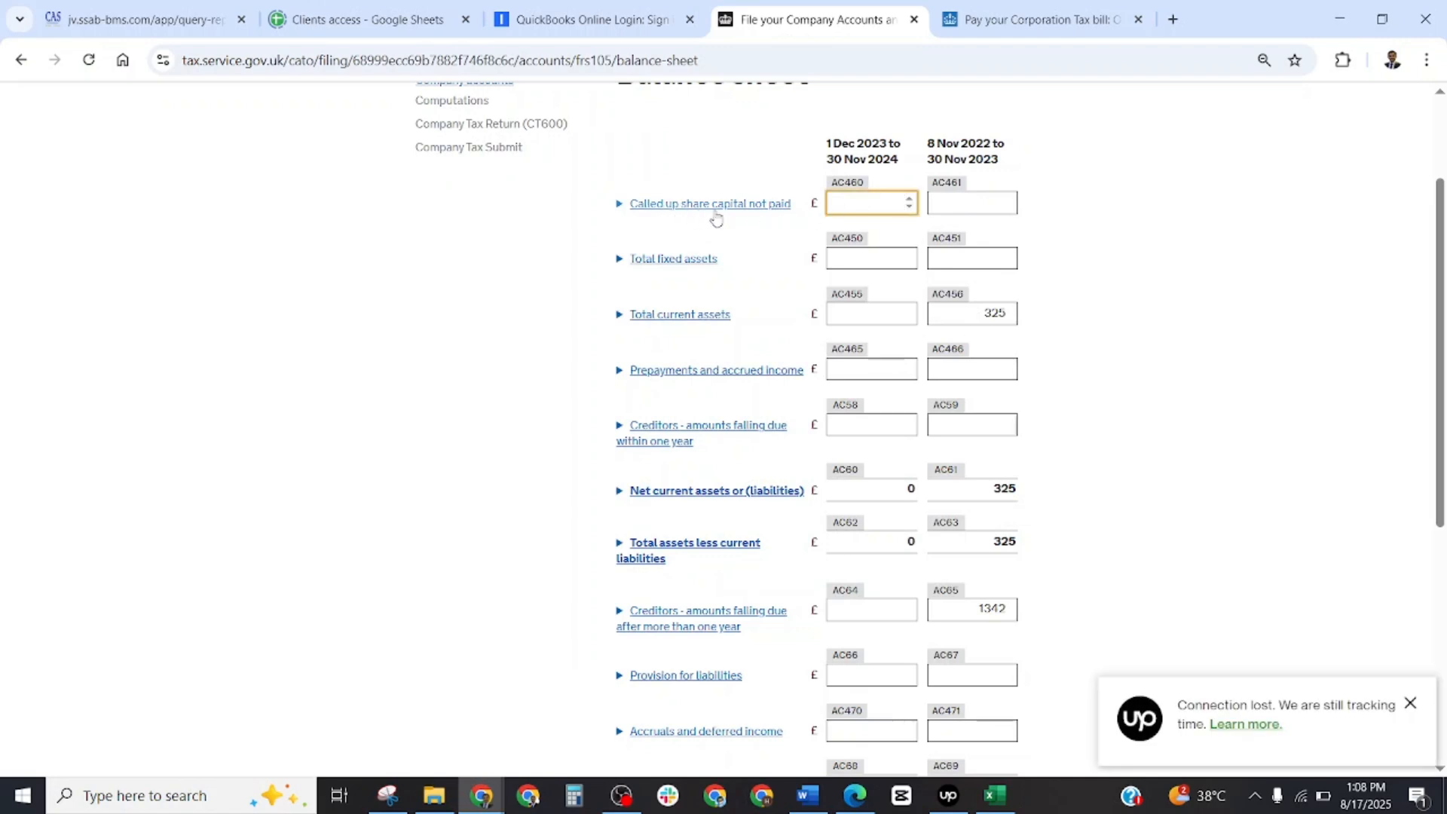
scroll(724, 218, "up", 1)
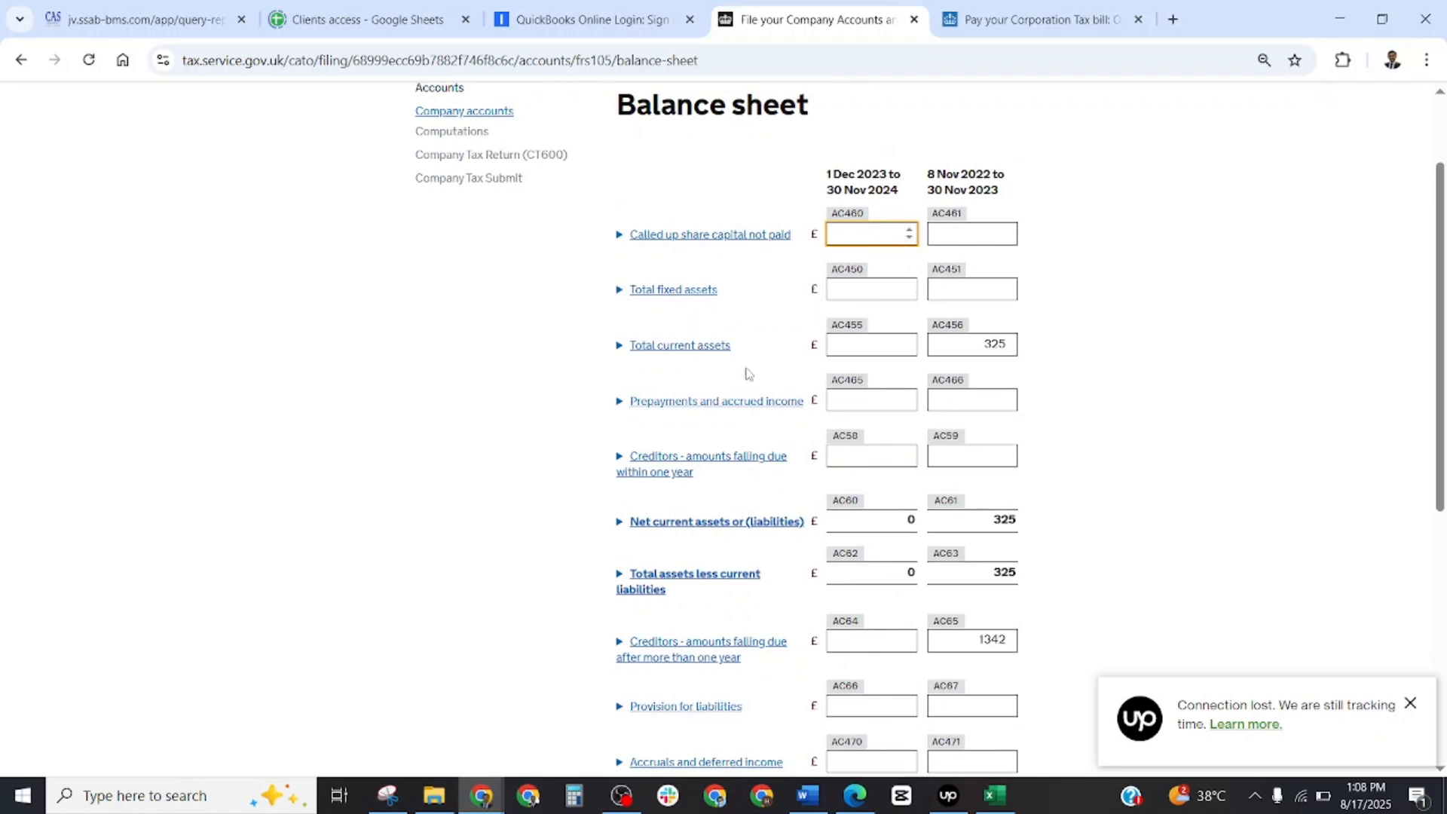
left_click(867, 347)
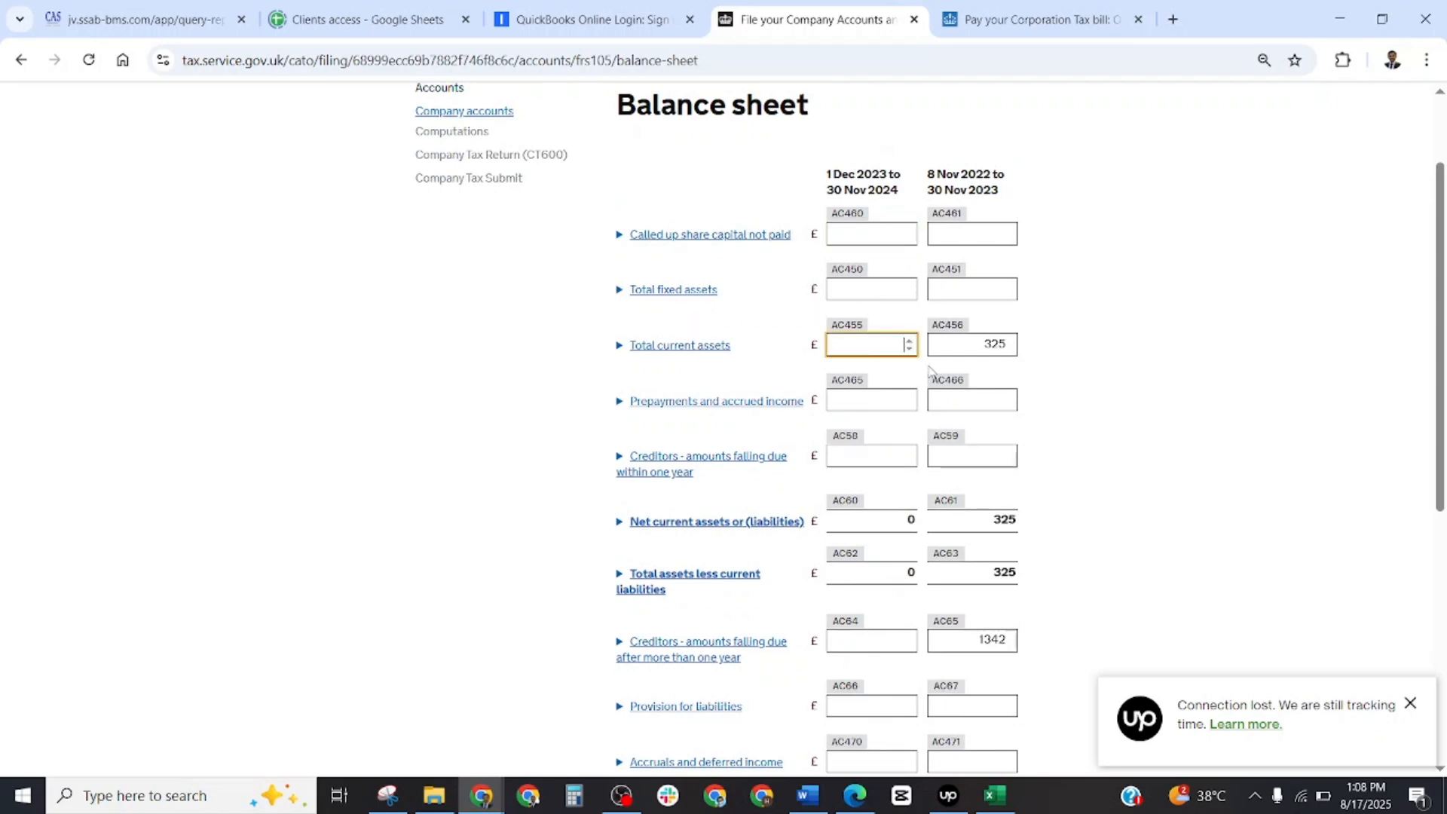
key("alt+Tab")
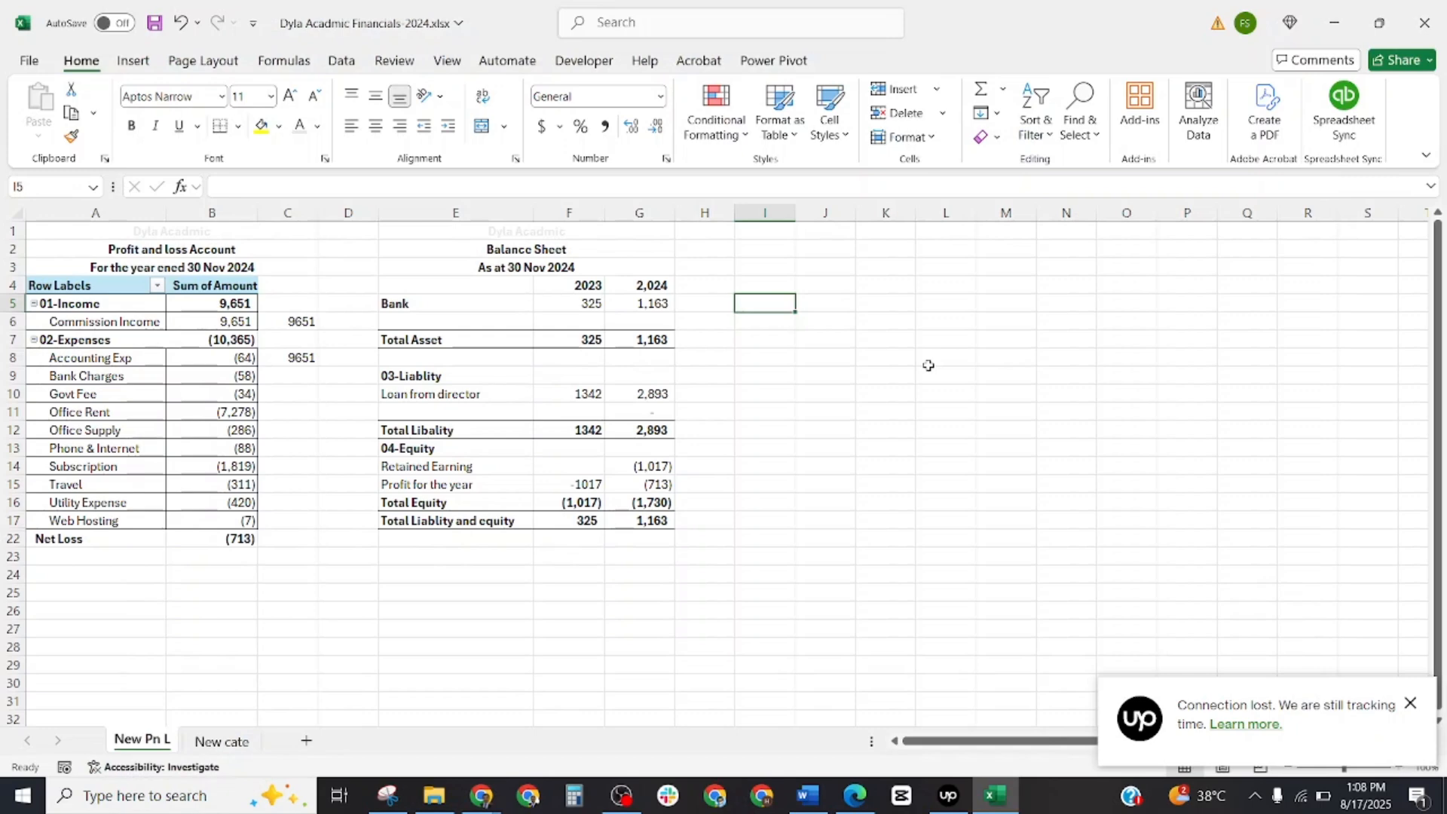
key("alt+Tab")
type("1163")
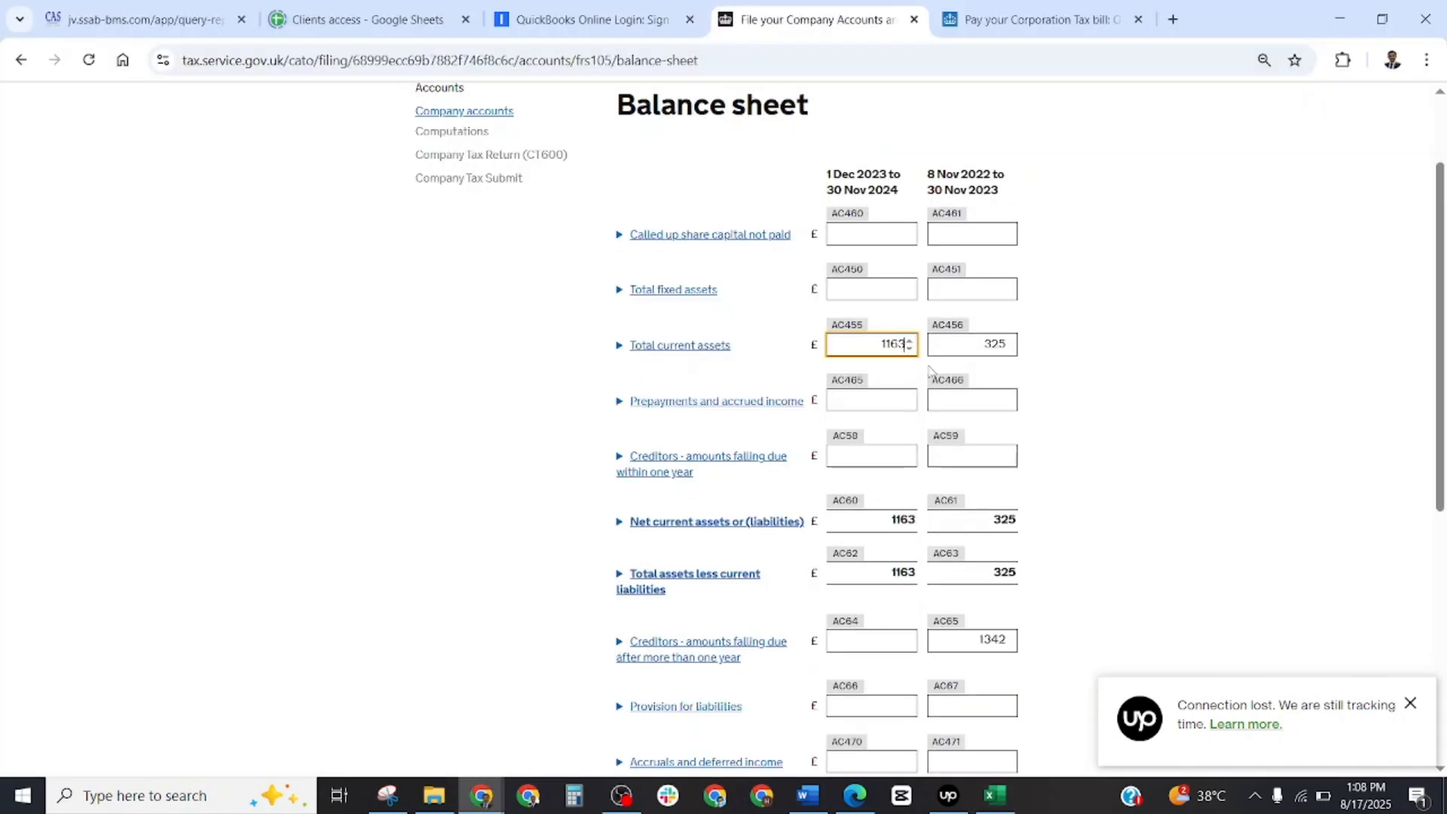
- Take the 2024 director loan figure from Excel and enter 2893 as creditors falling due after more than one year for 1 Dec 2023 to 30 Nov 2024
scroll(798, 411, "down", 2)
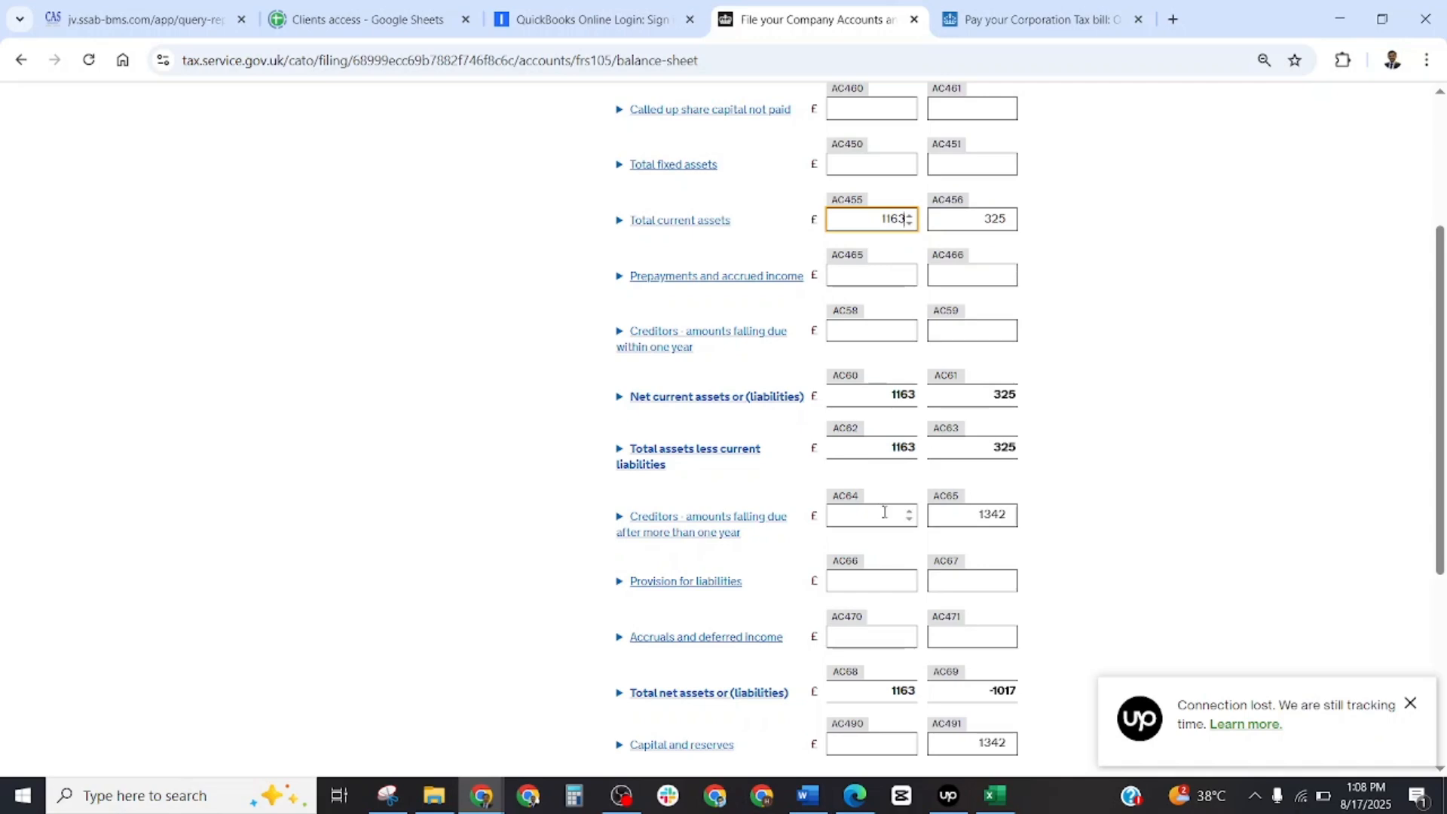
left_click(882, 517)
key("alt+Tab")
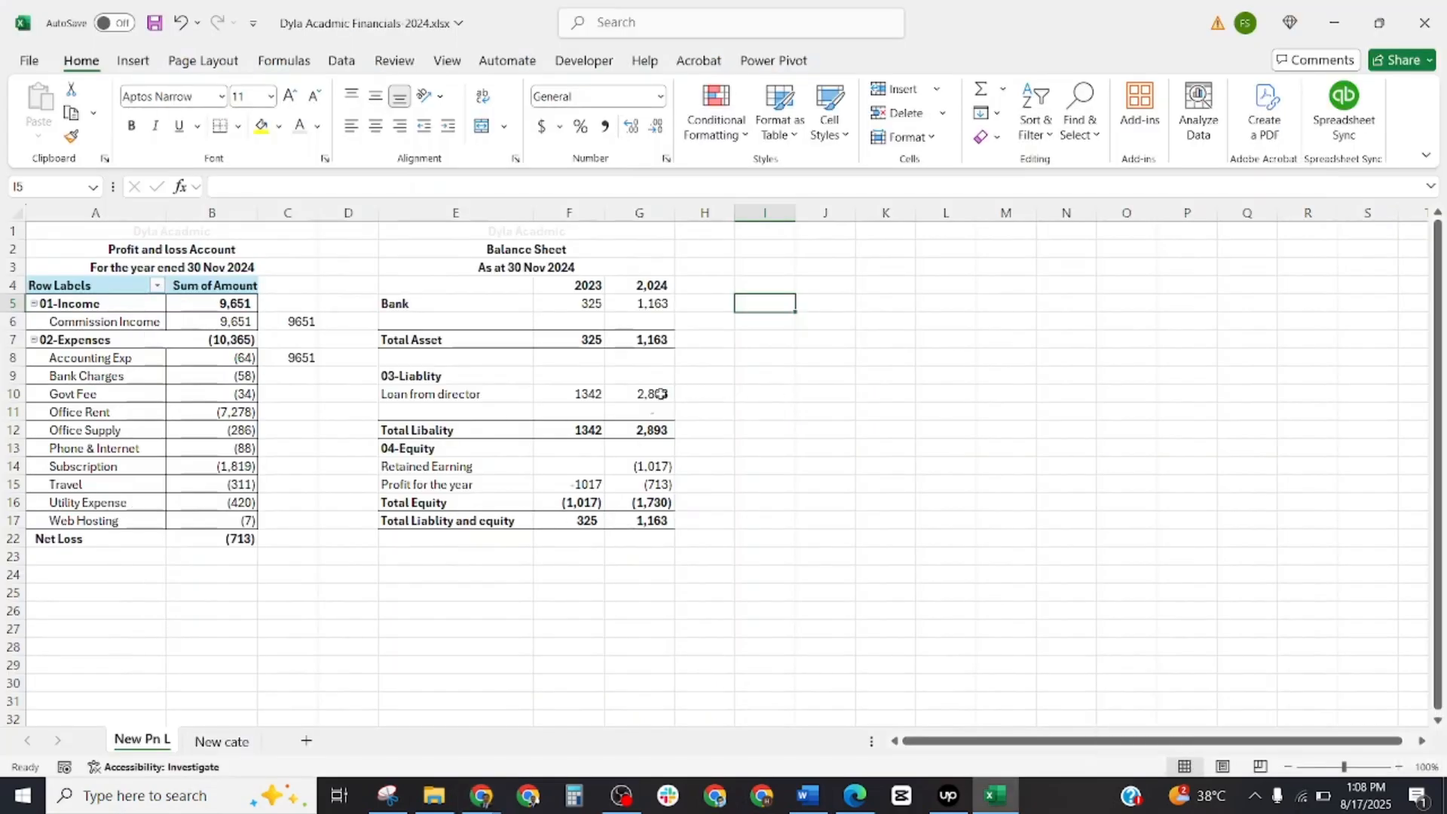
left_click(662, 393)
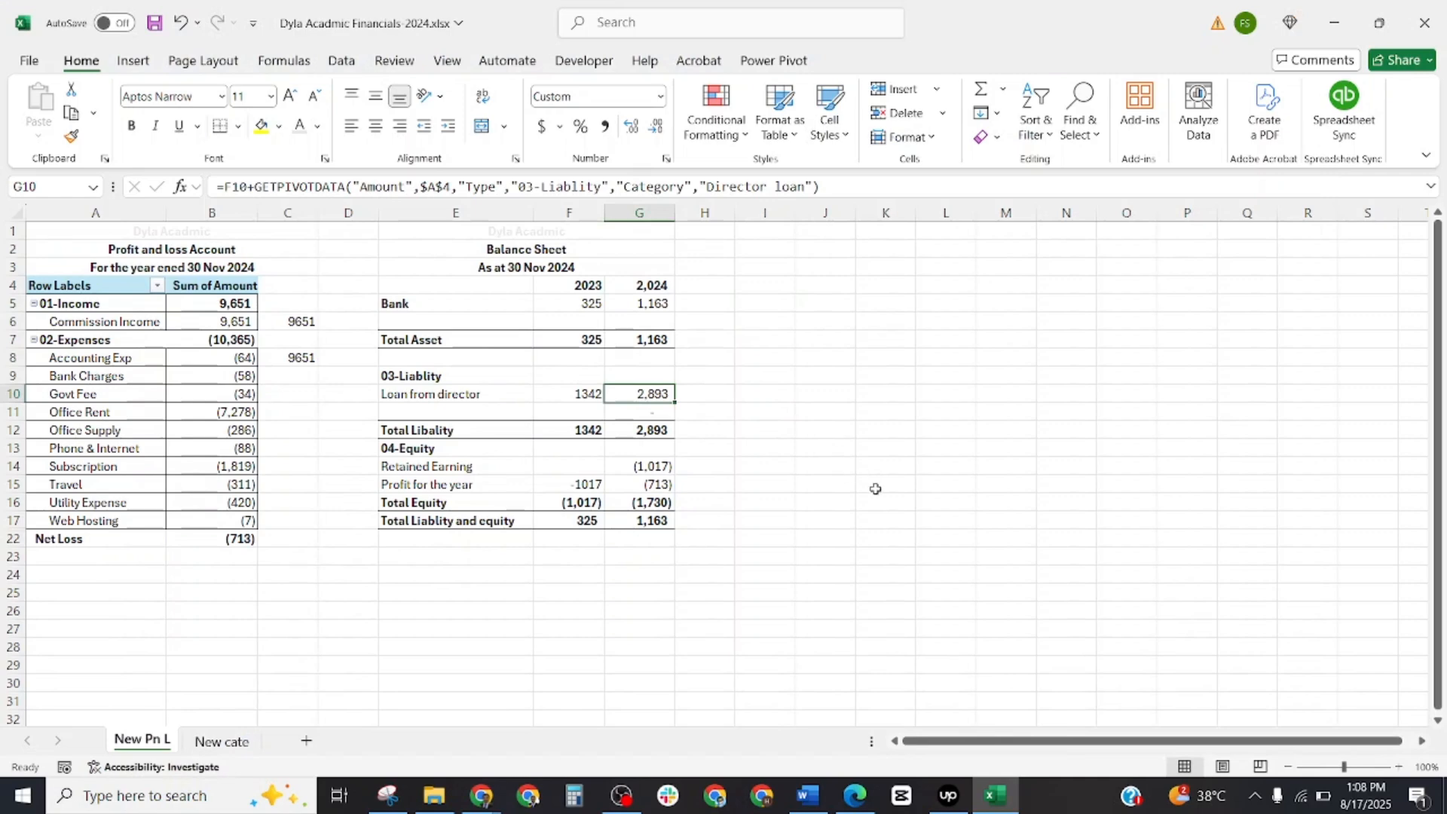
key("alt+Tab")
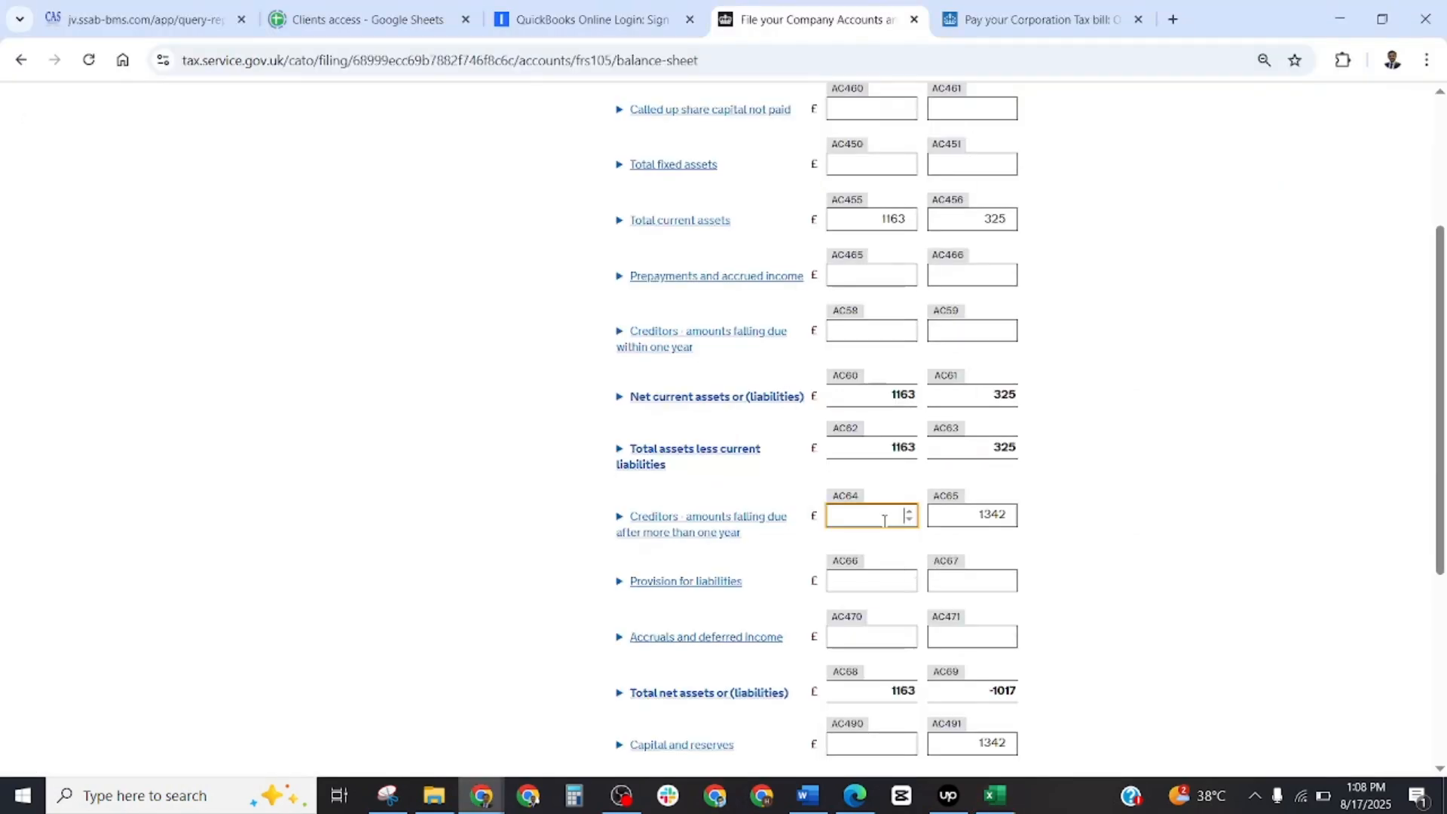
type("2893")
- Check the 2024 total equity in Excel, enter 1730 as capital and reserves for 1 Dec 2023 to 30 Nov 2024, and save the balance sheet
key("alt+Tab")
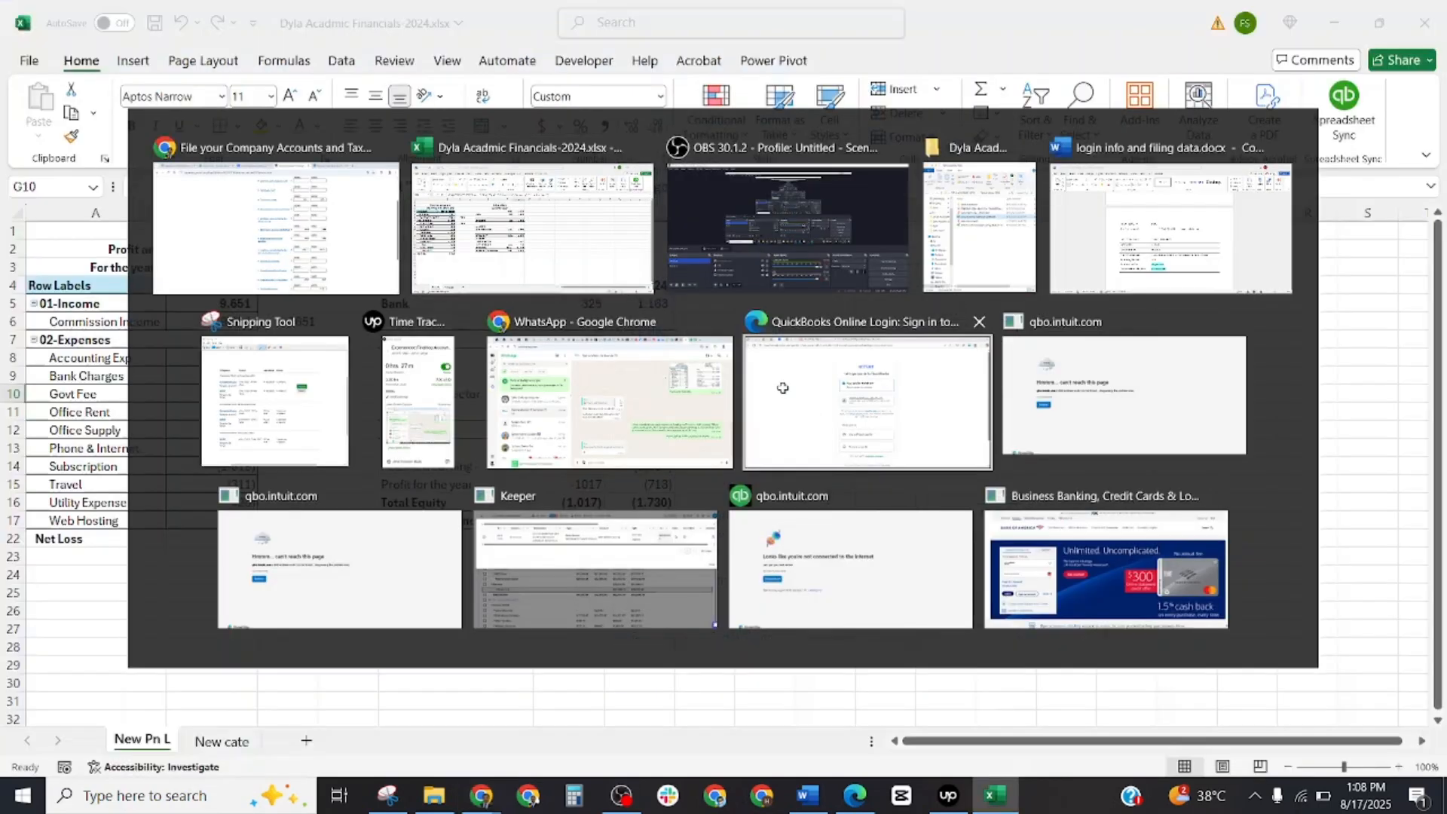
left_click(750, 466)
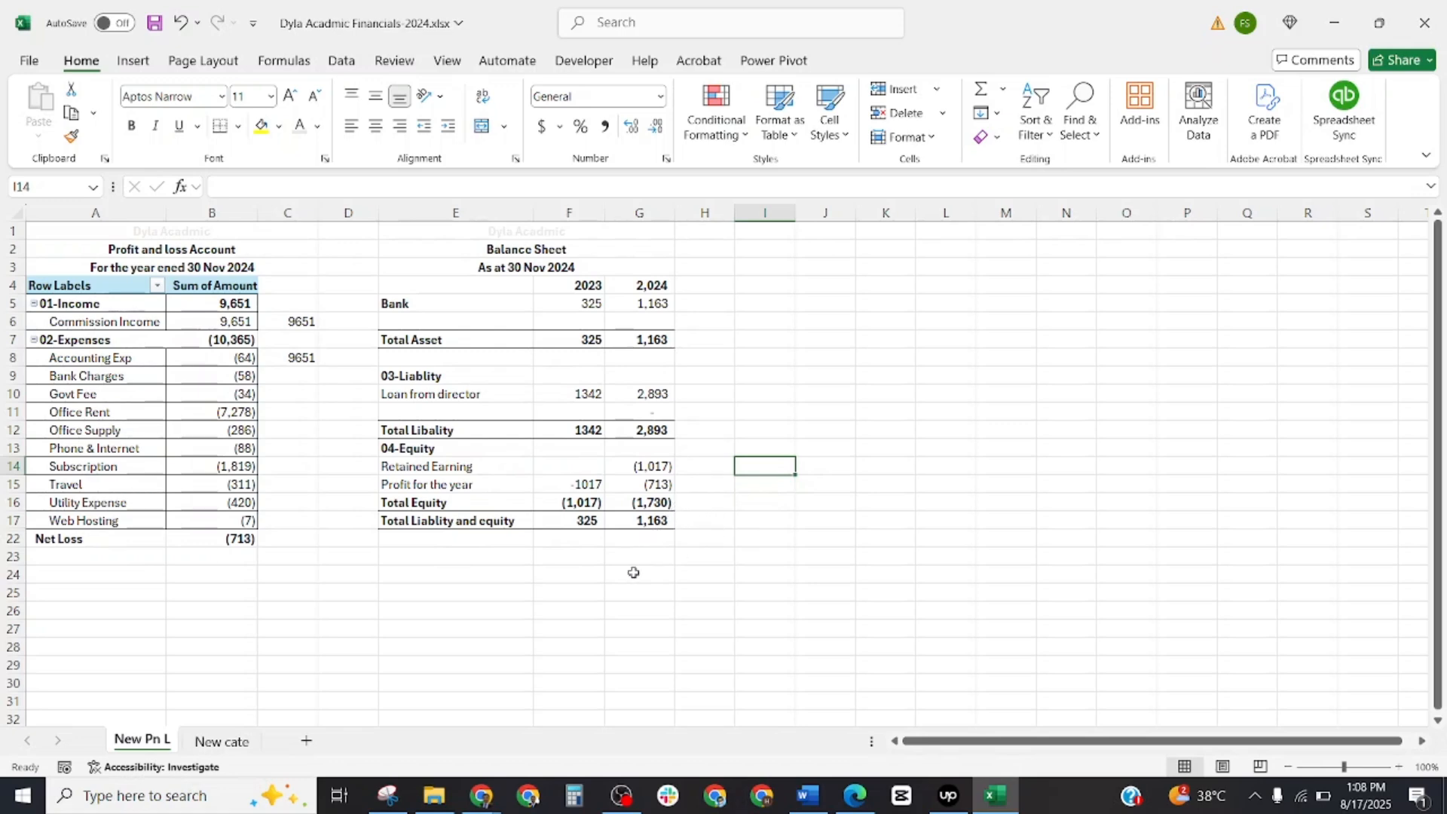
left_click(744, 518)
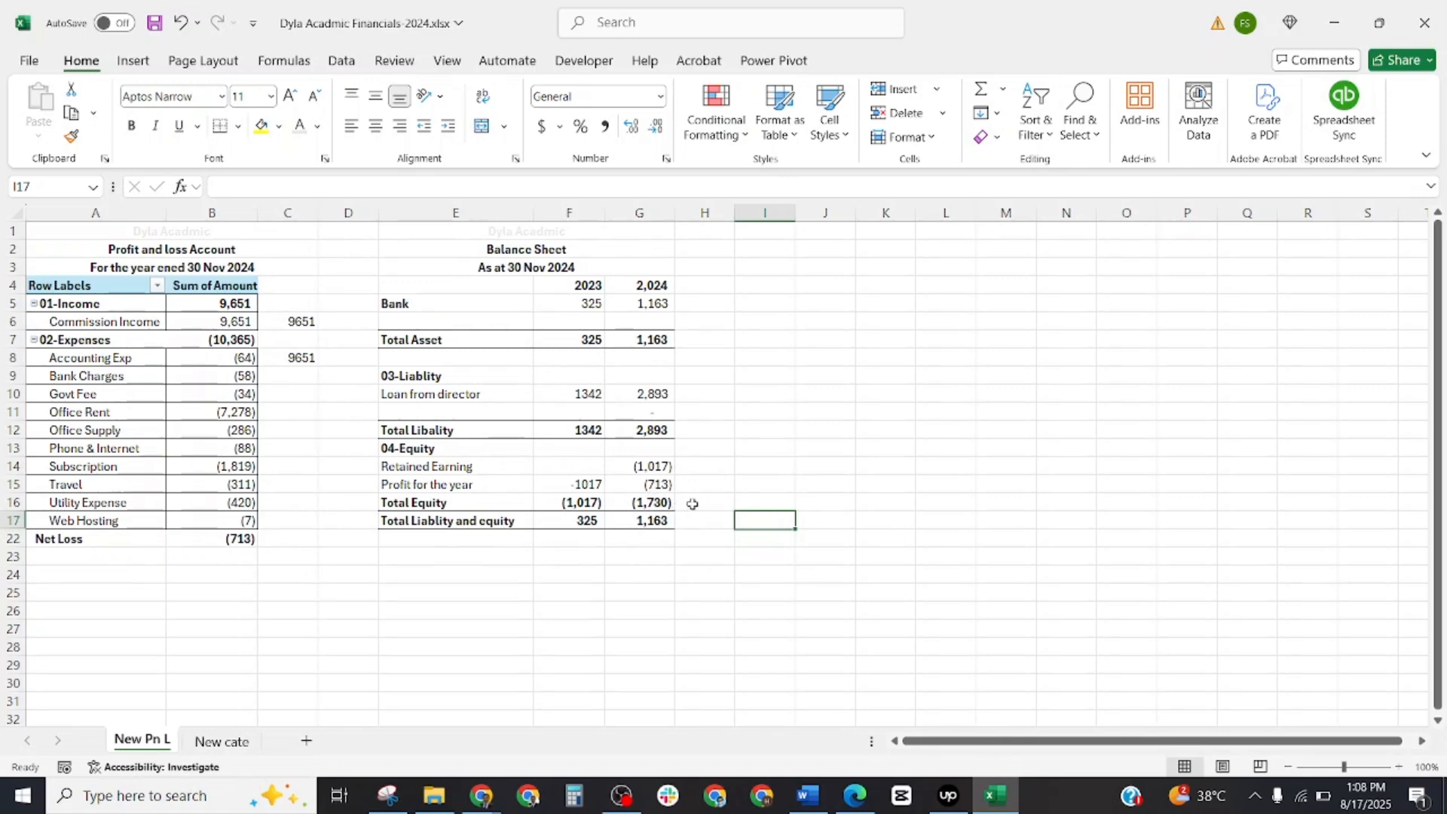
left_click(653, 582)
key("alt+Tab")
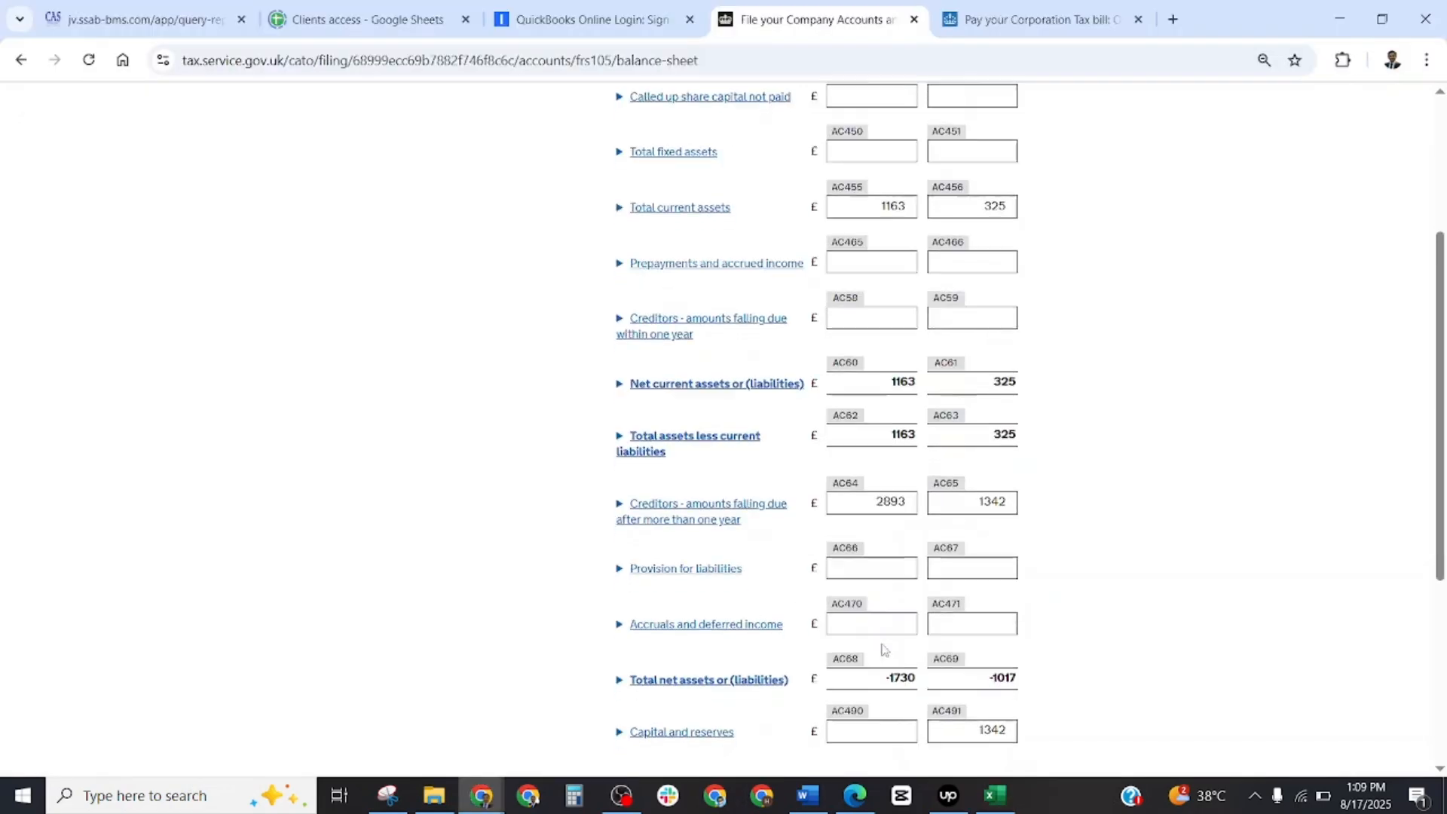
scroll(830, 595, "down", 3)
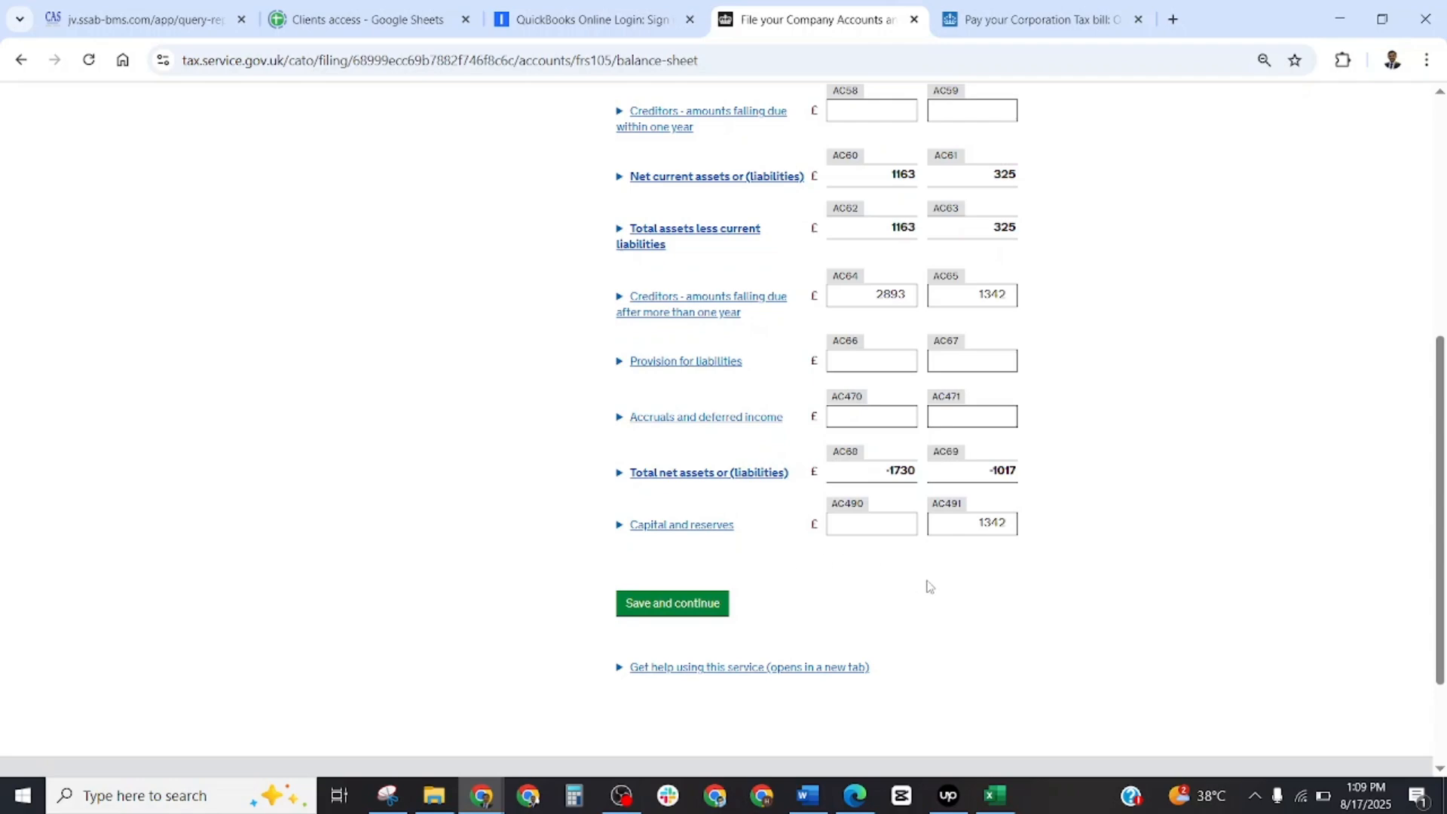
key("alt+Tab")
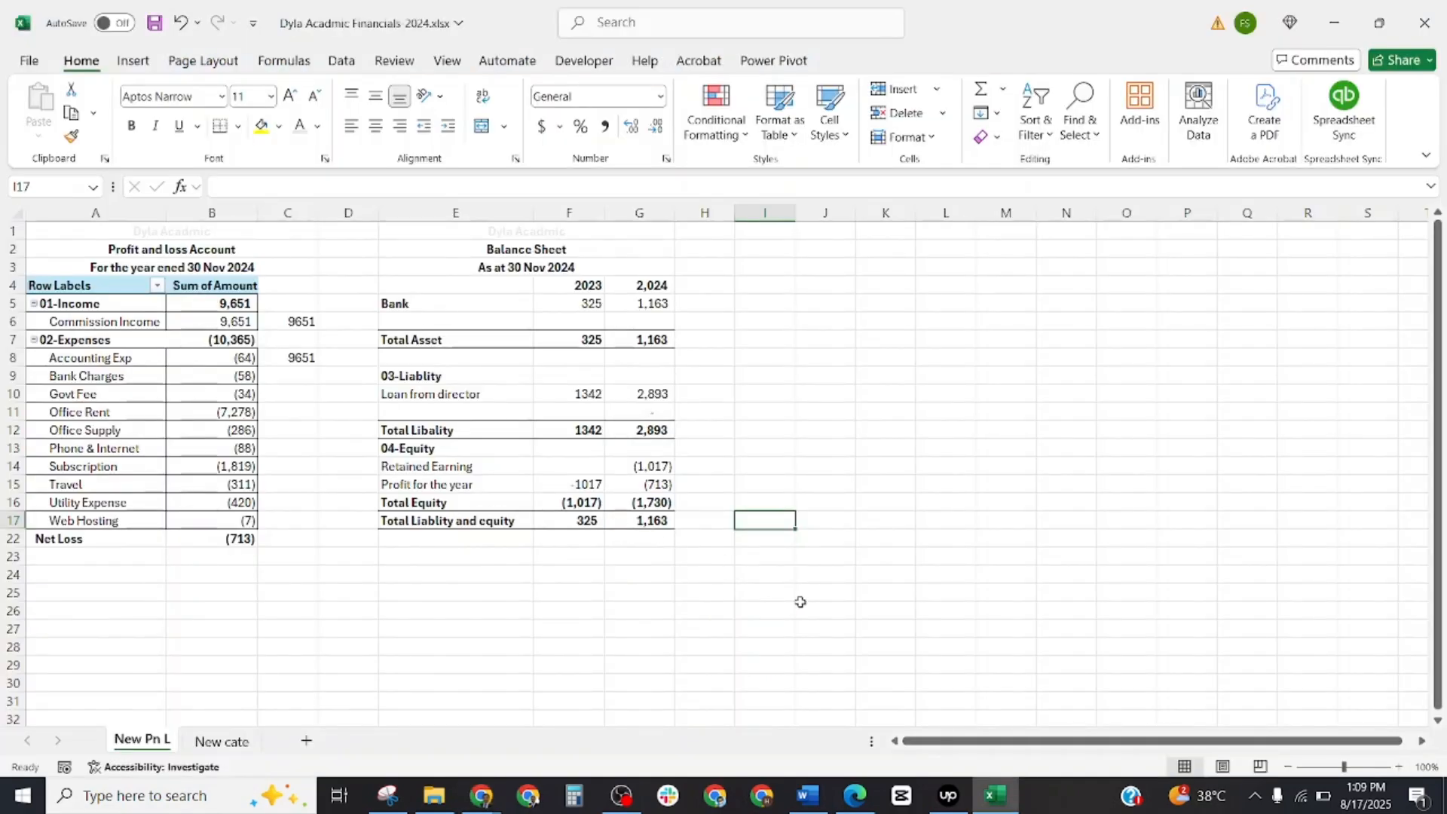
key("alt+Tab")
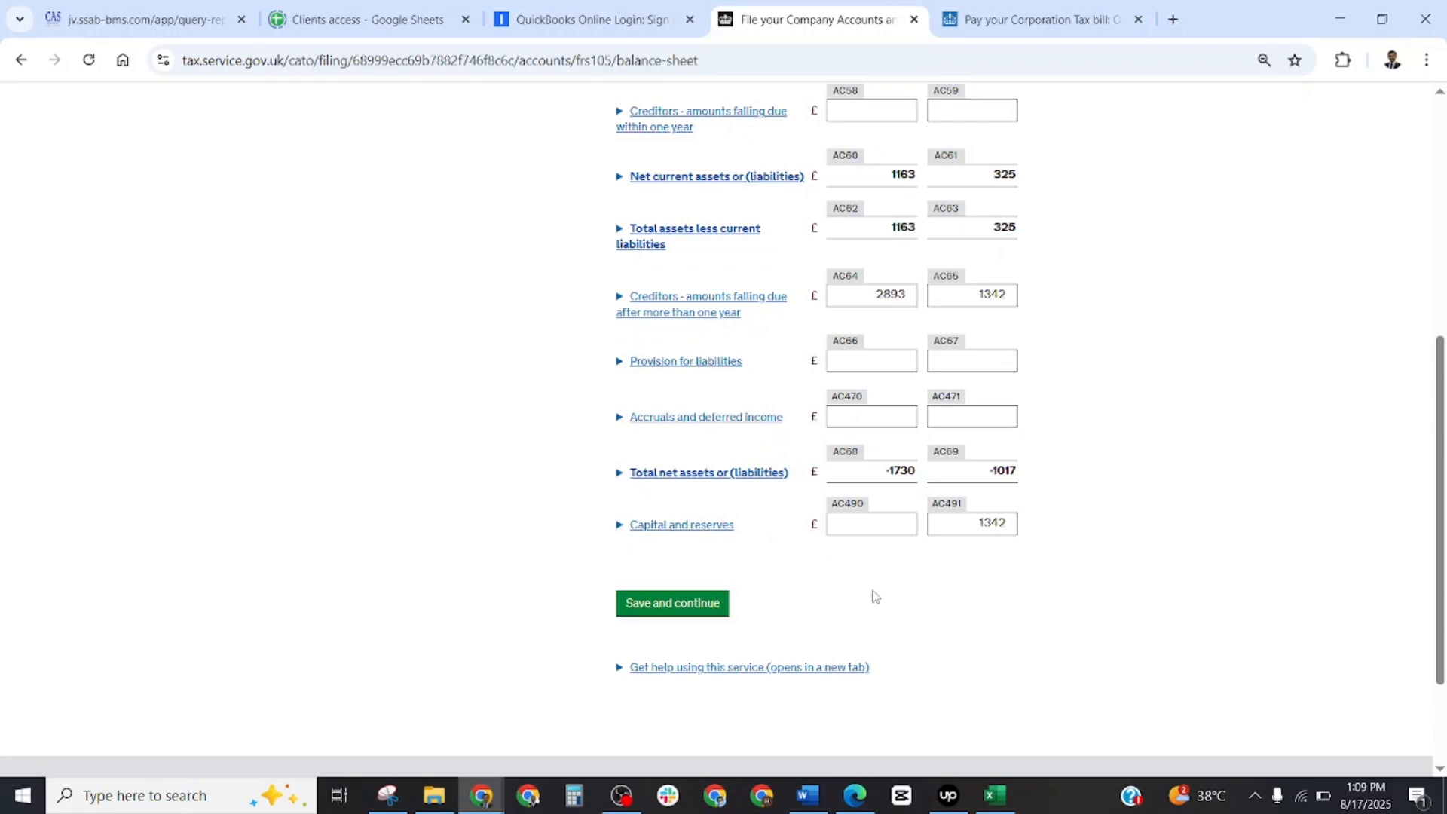
key("alt+Tab")
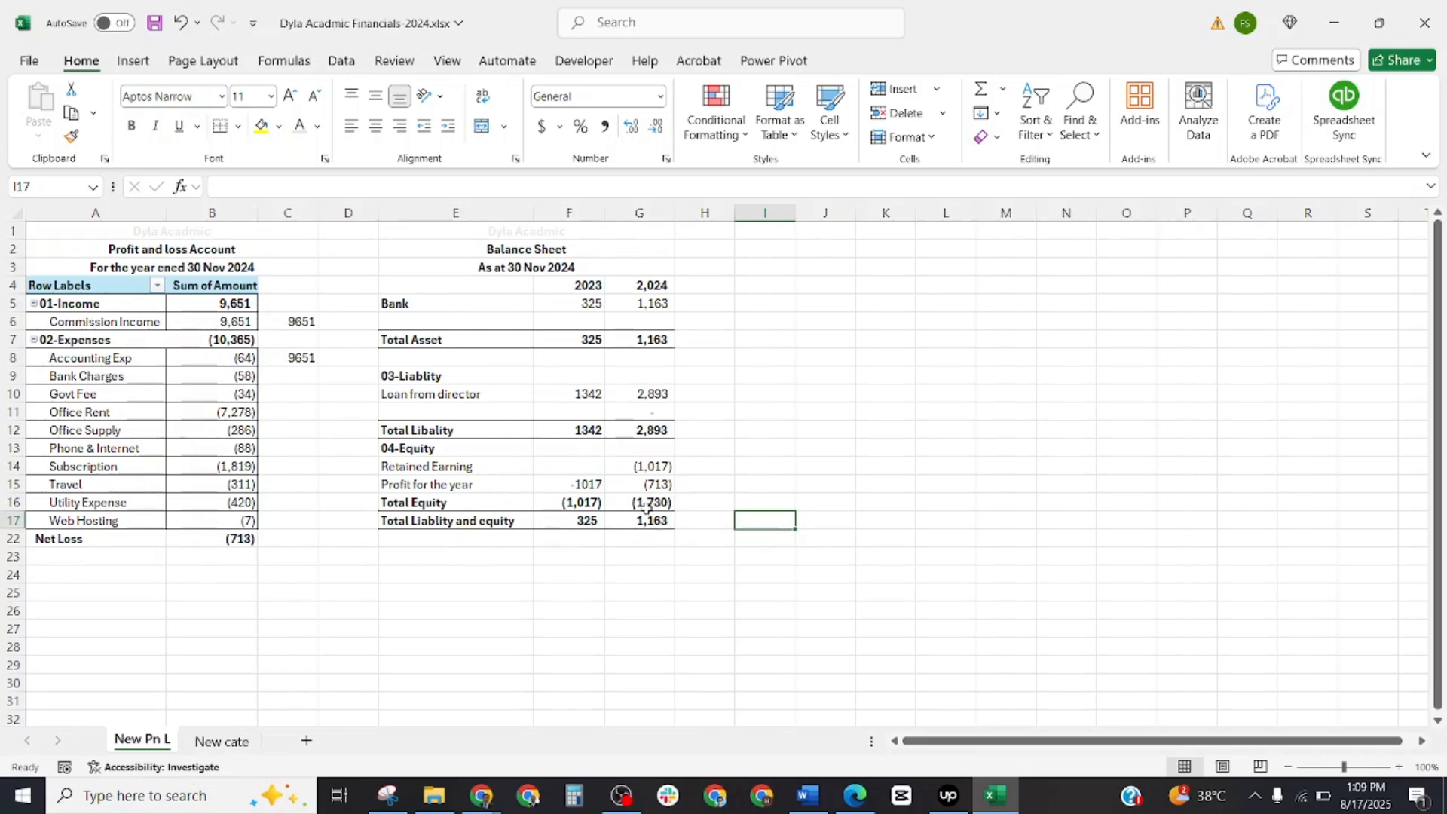
key("alt+Tab")
left_click(860, 524)
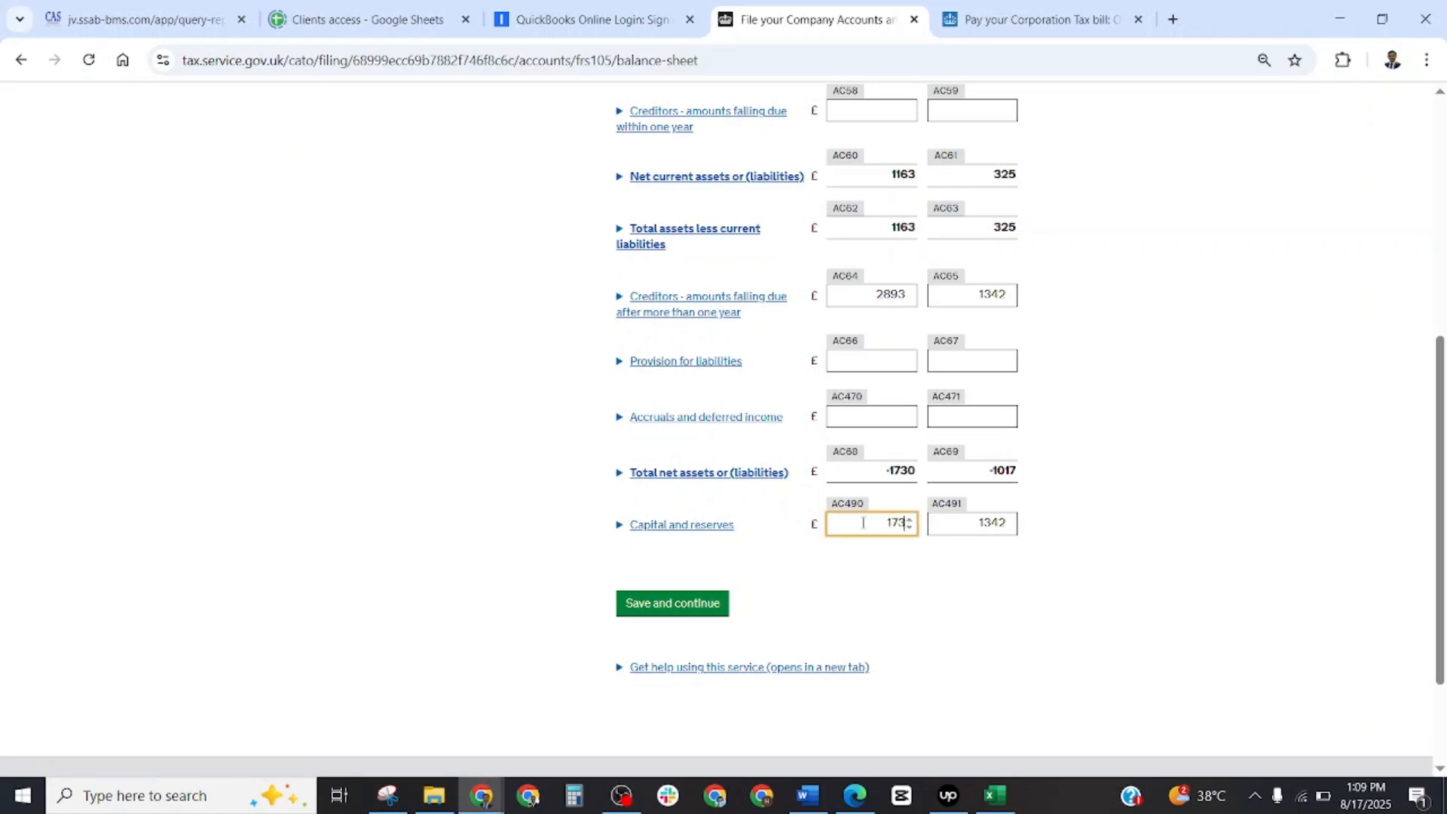
left_click(706, 603)
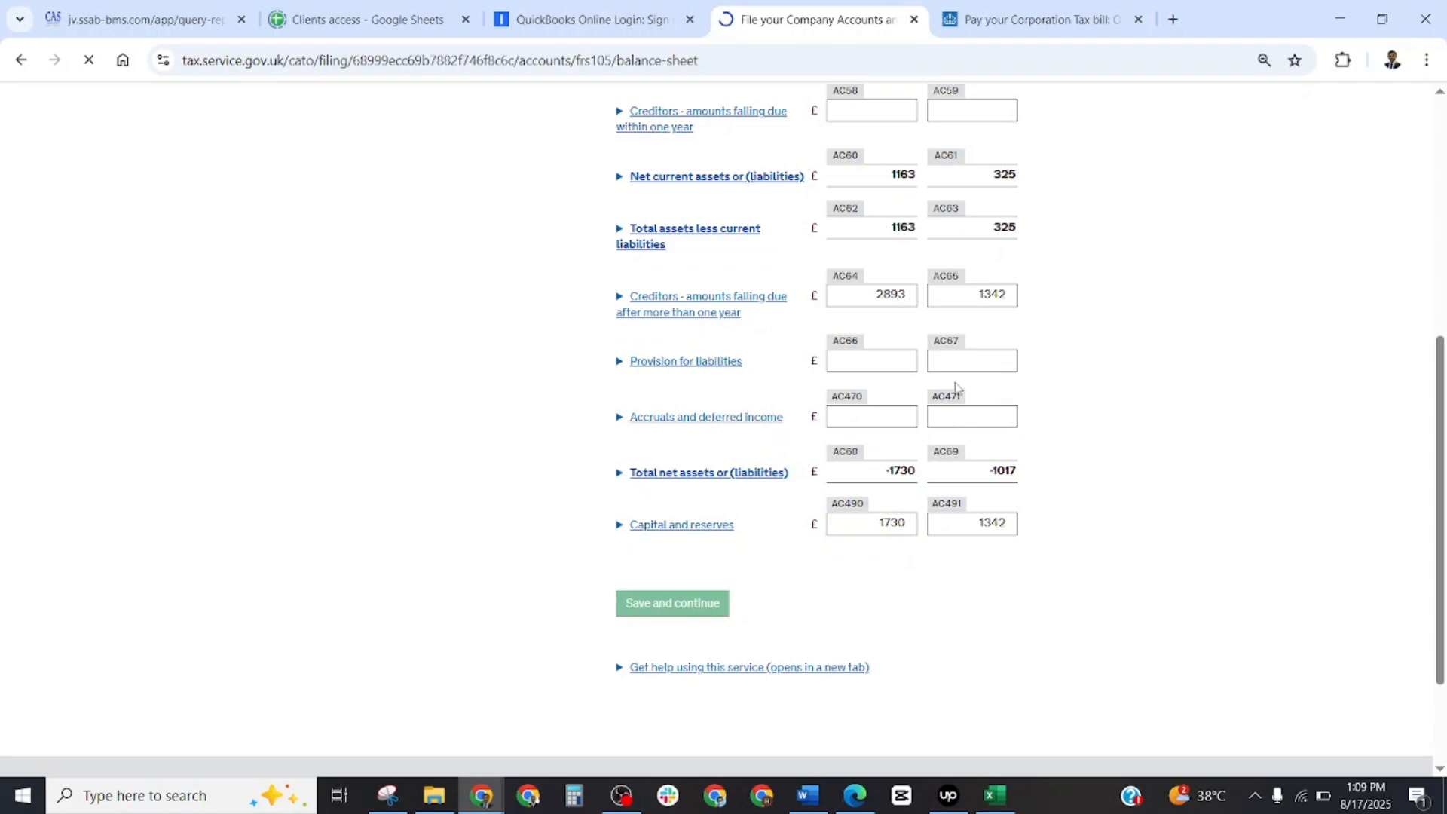
scroll(953, 410, "up", 2)
scroll(897, 437, "down", 3)
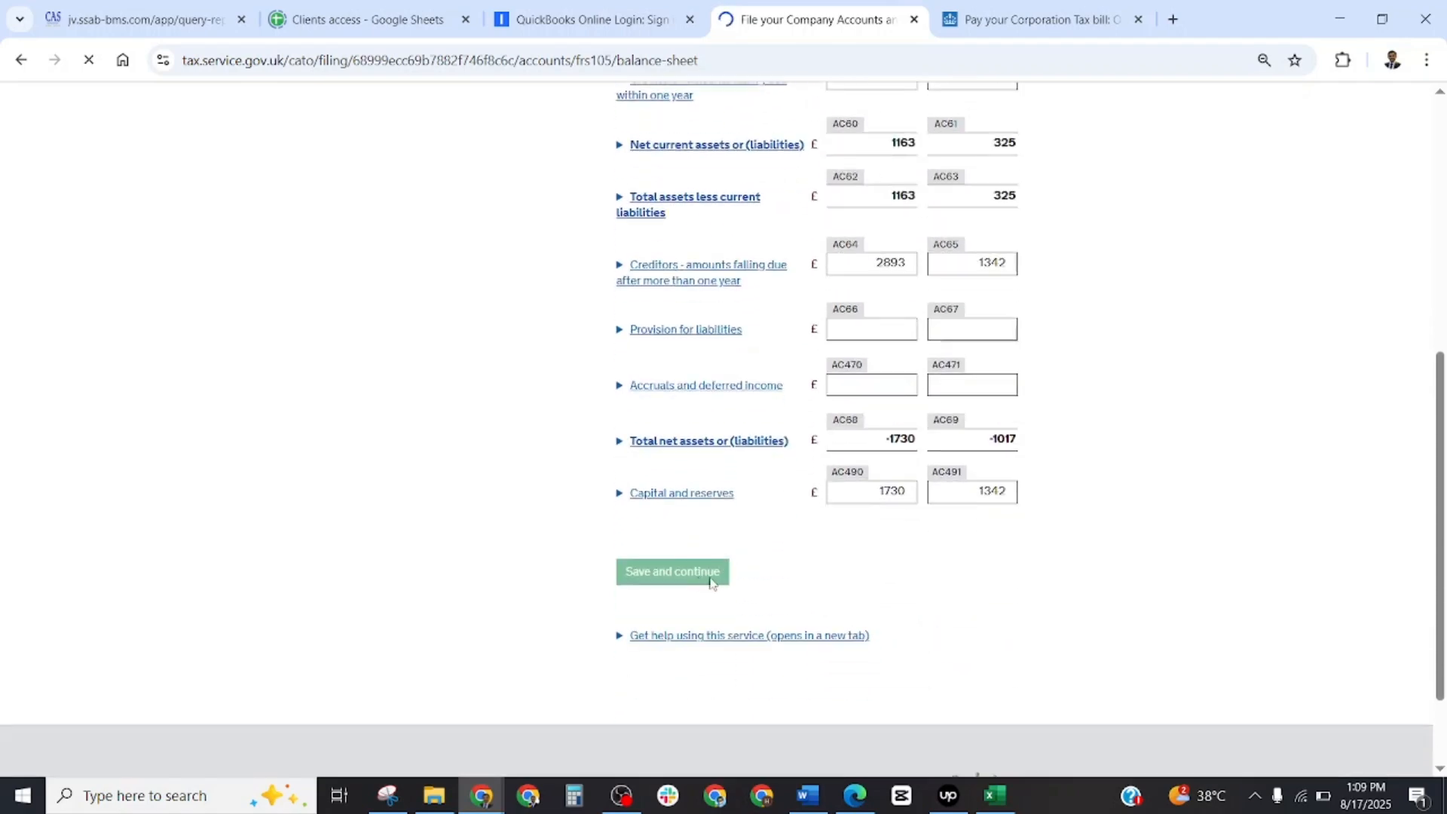
scroll(946, 420, "up", 7)
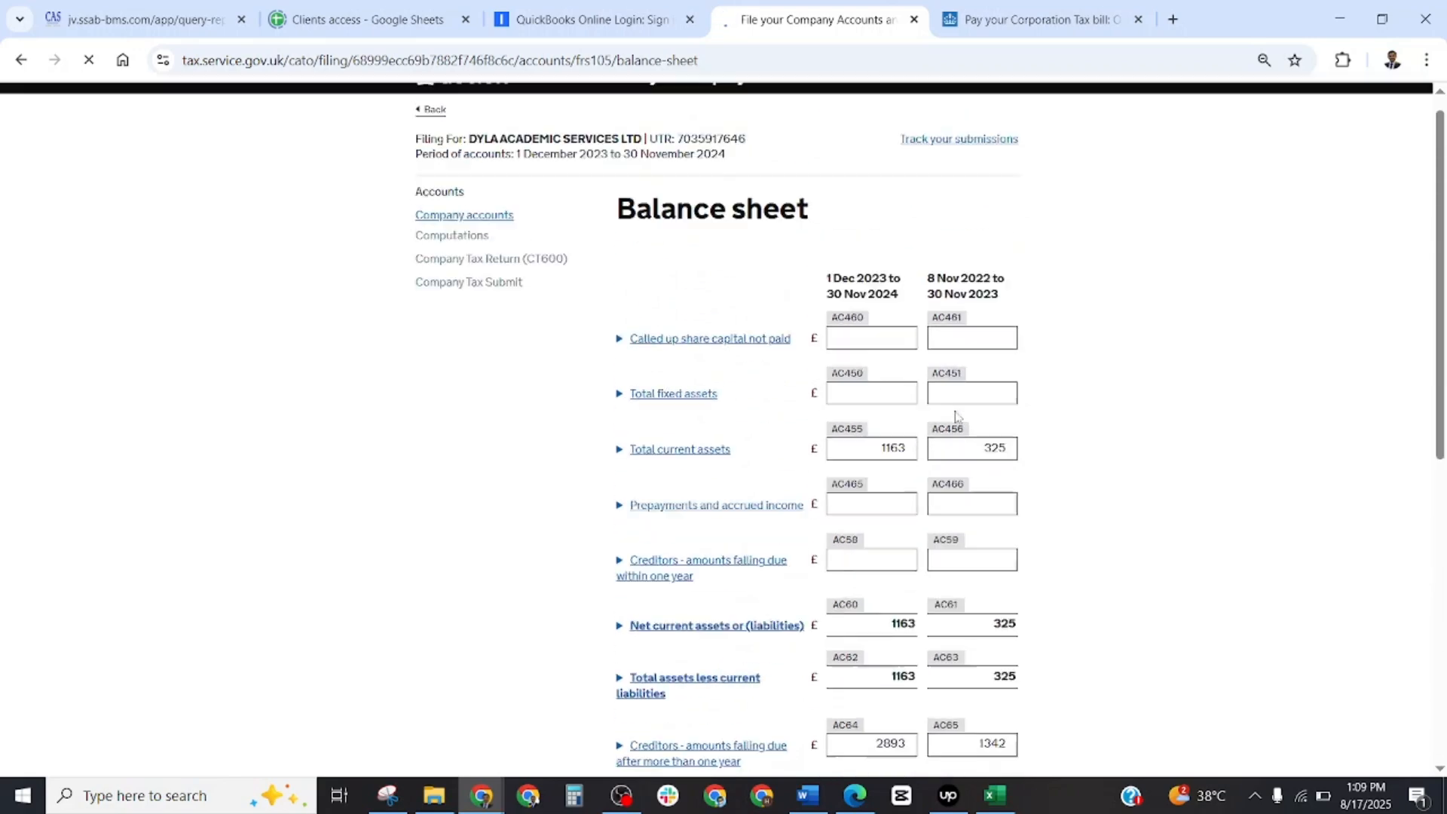
scroll(955, 416, "down", 5)
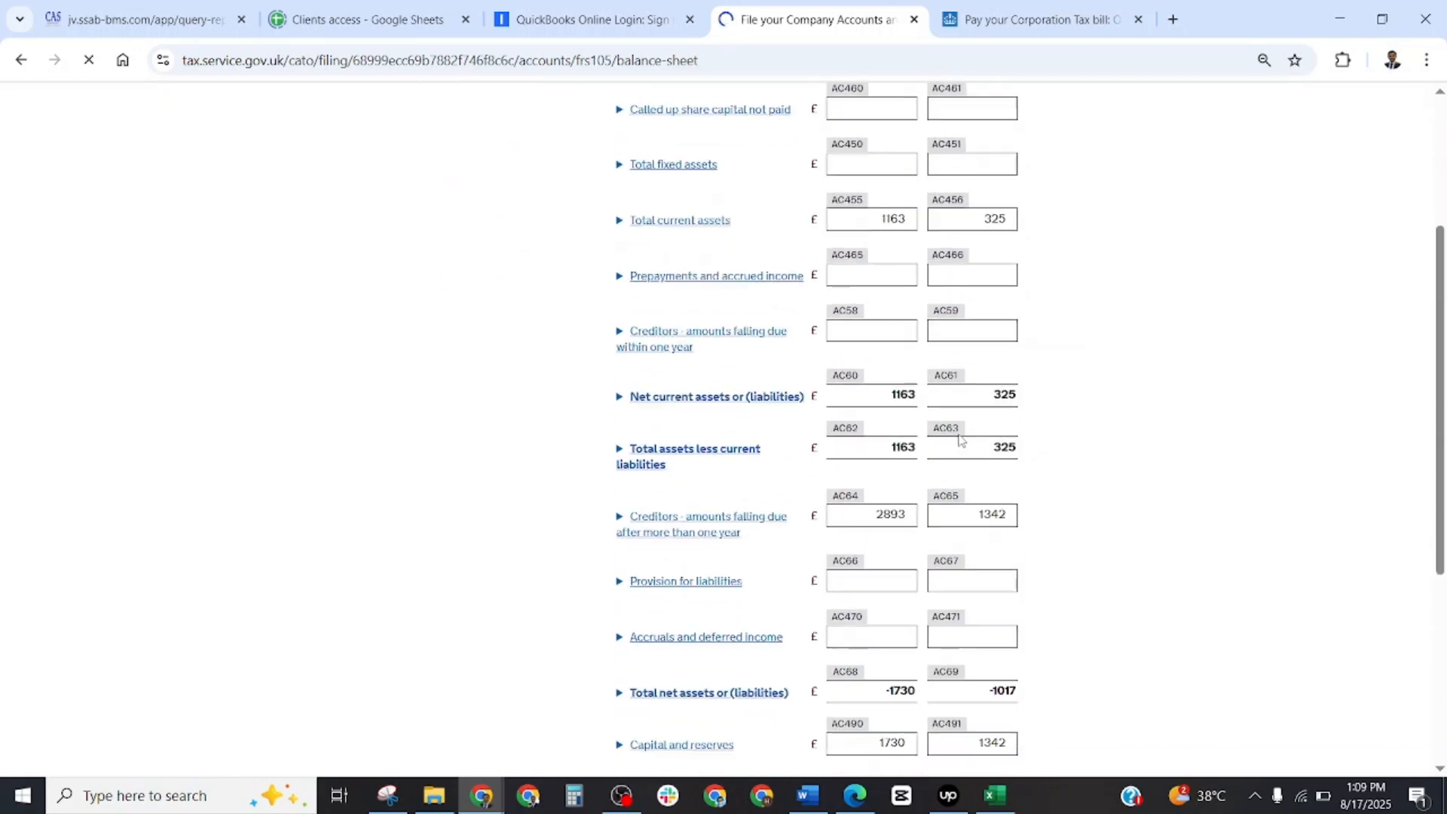
scroll(953, 464, "down", 1)
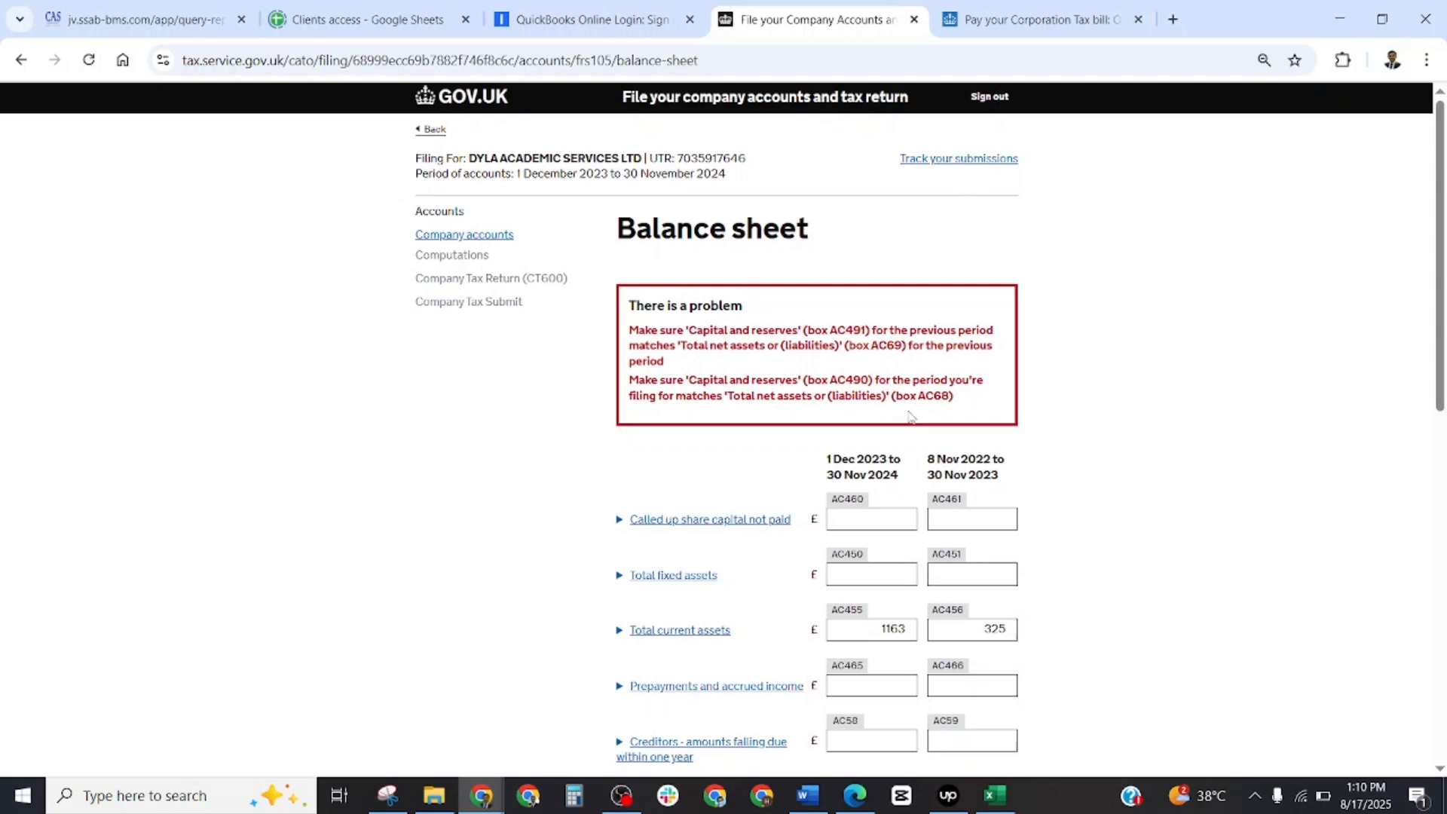
- Correct capital and reserves to -1017 for the previous period and -1730 for the current period, and save the balance sheet
scroll(890, 422, "down", 5)
scroll(903, 432, "down", 3)
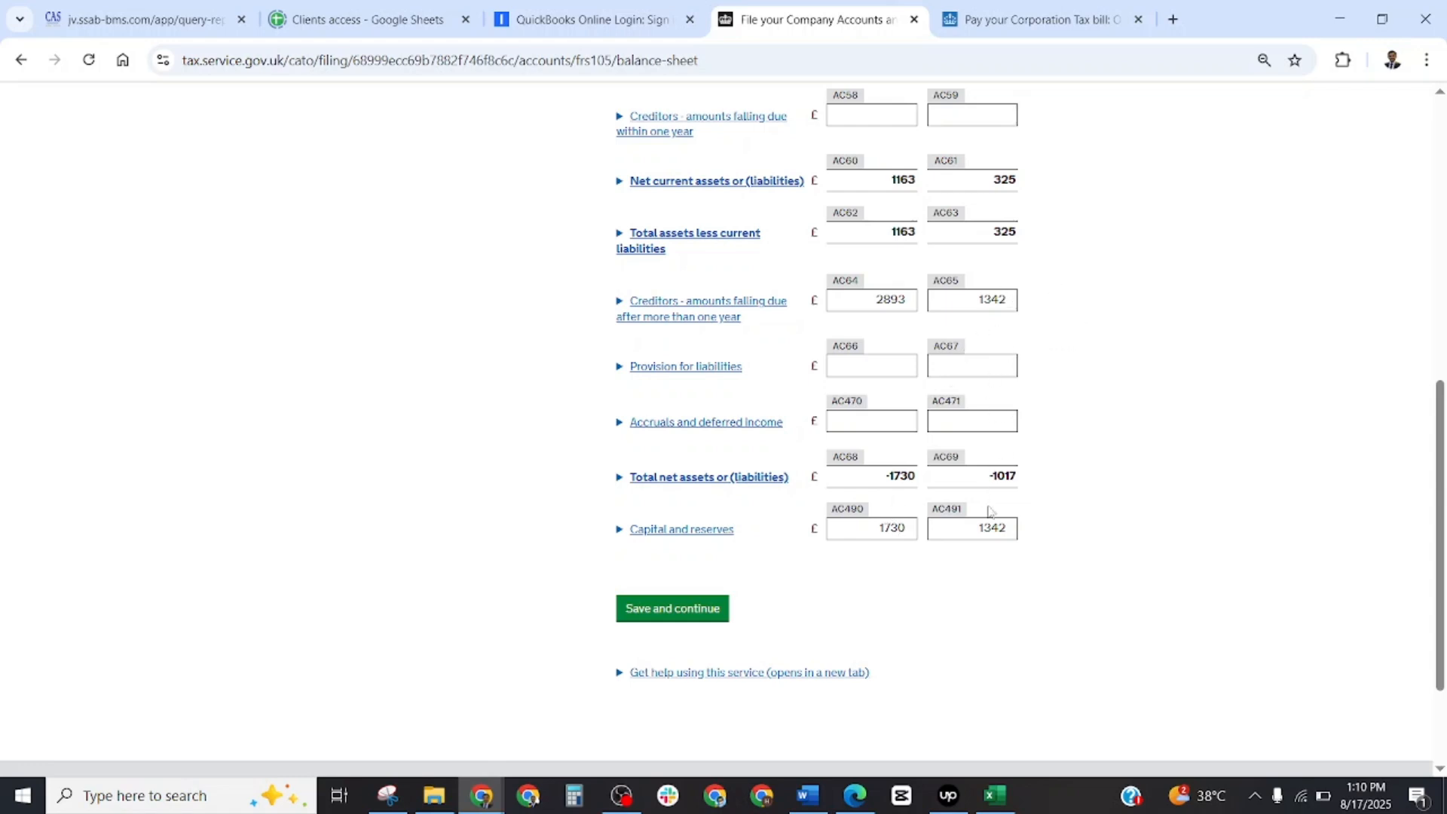
left_click(980, 527)
left_click_drag(979, 528, 1049, 527)
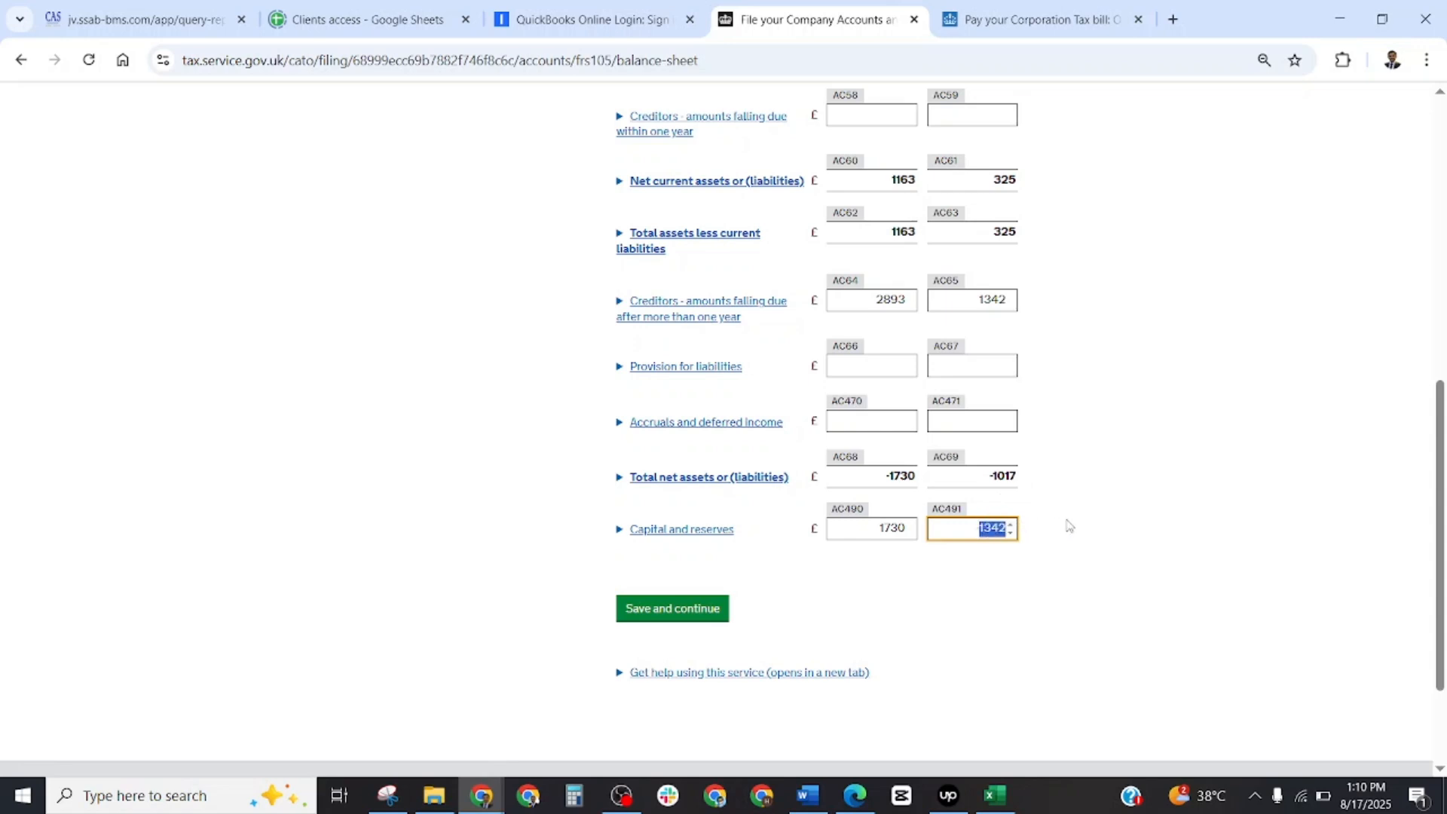
type("1017")
left_click(882, 527)
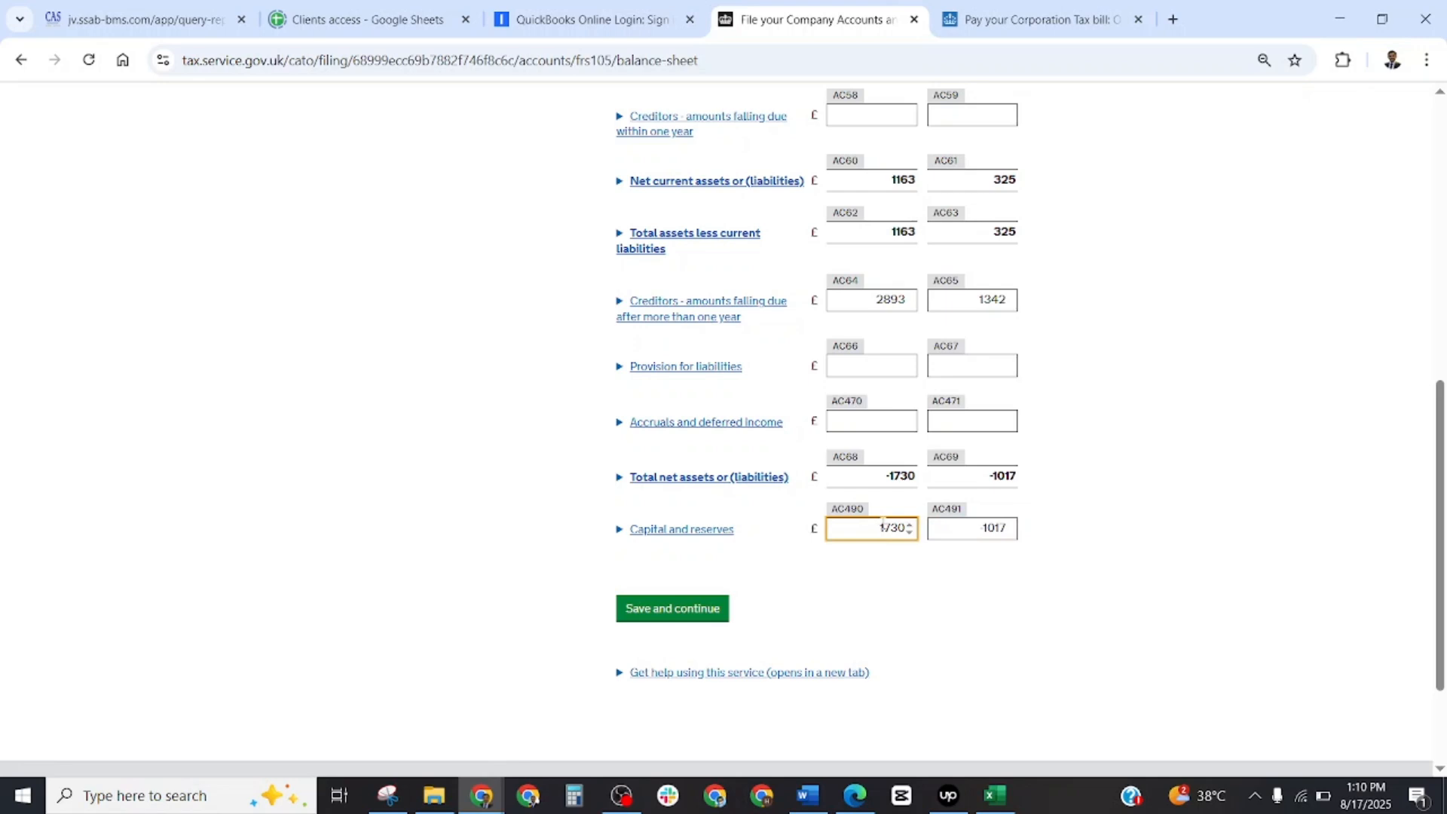
left_click(1102, 546)
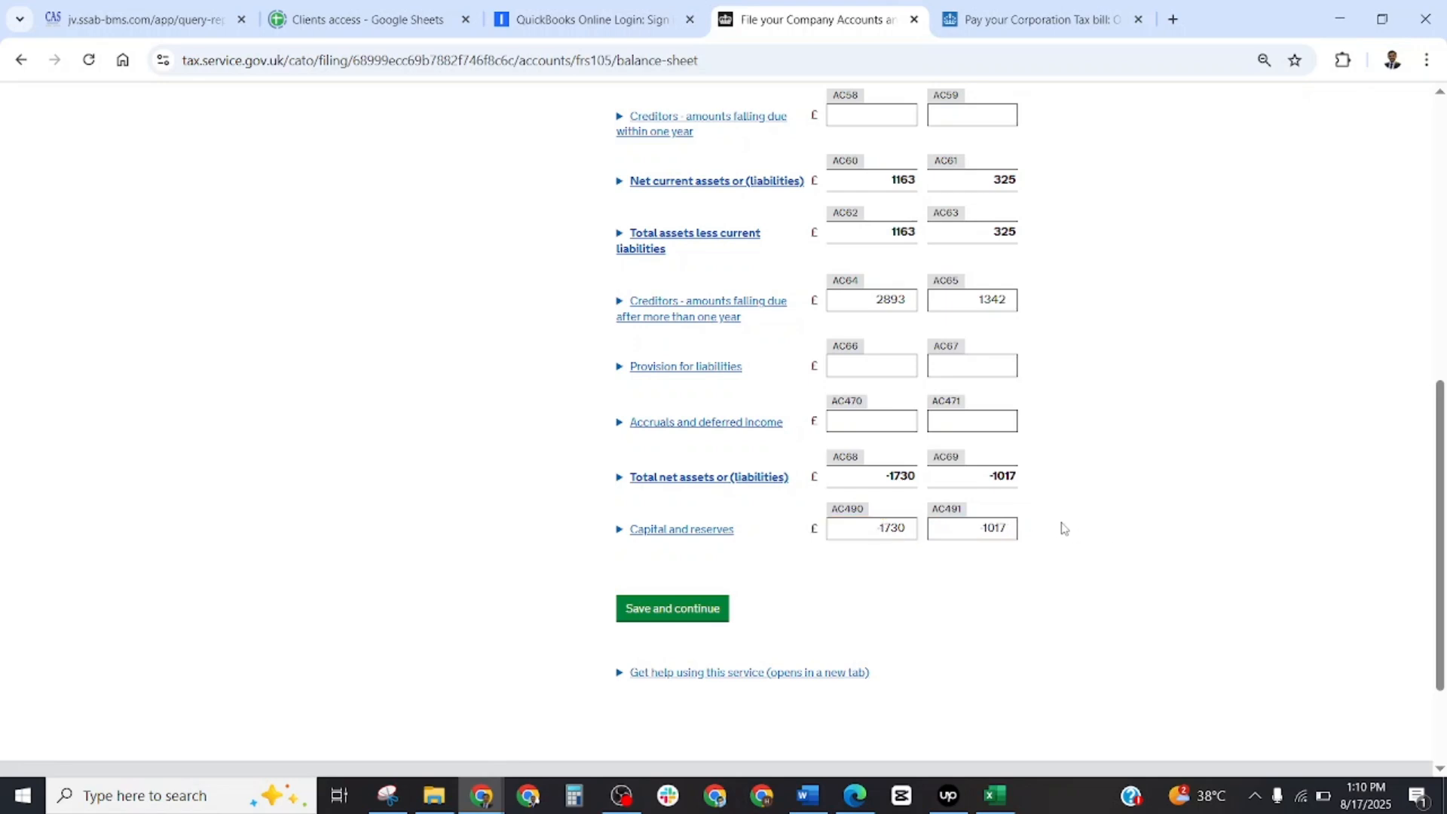
left_click(694, 603)
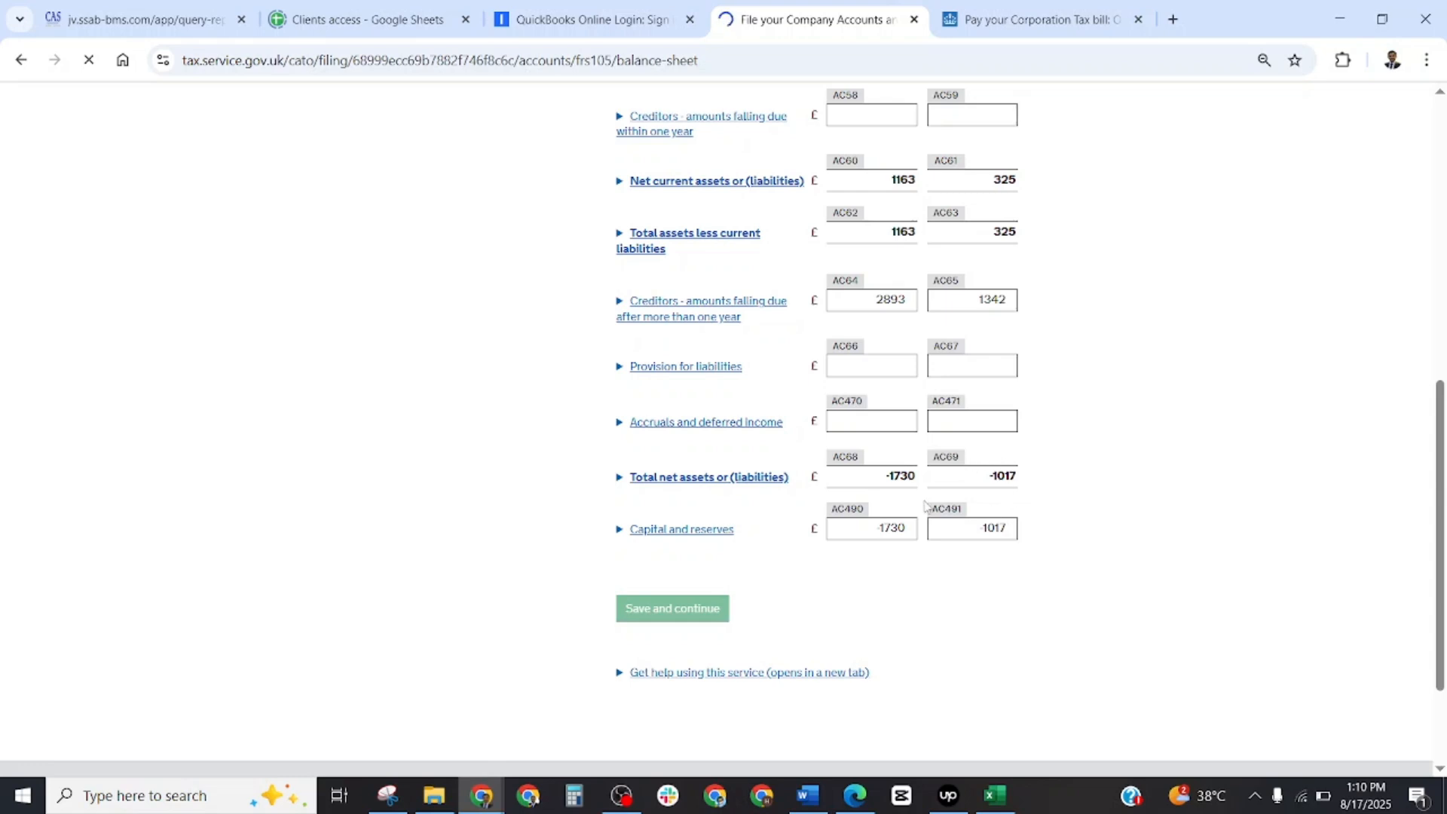
- Agree to include the legal statements with the balance sheet and save the balance sheet statements
scroll(943, 490, "up", 2)
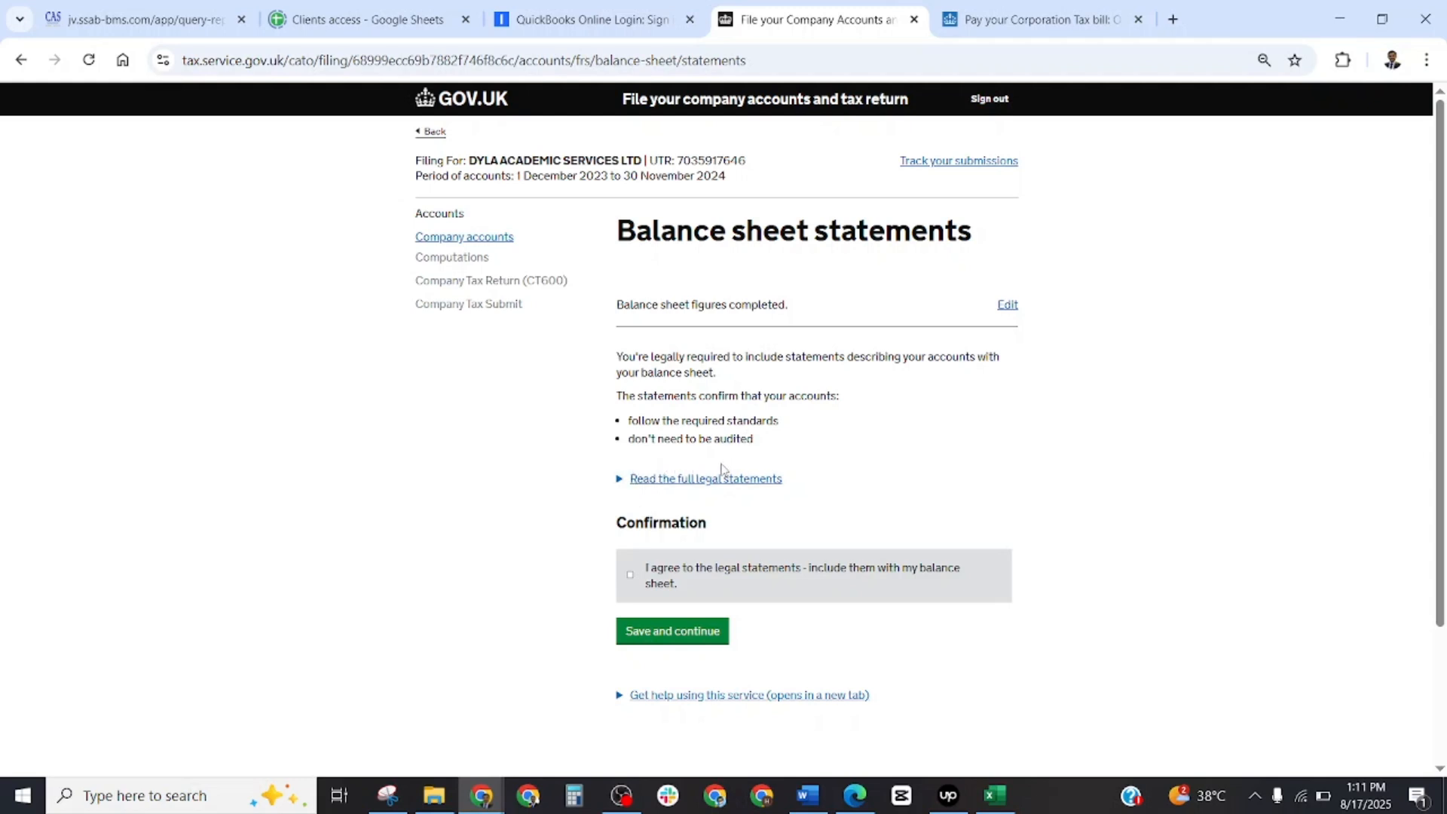
left_click(630, 575)
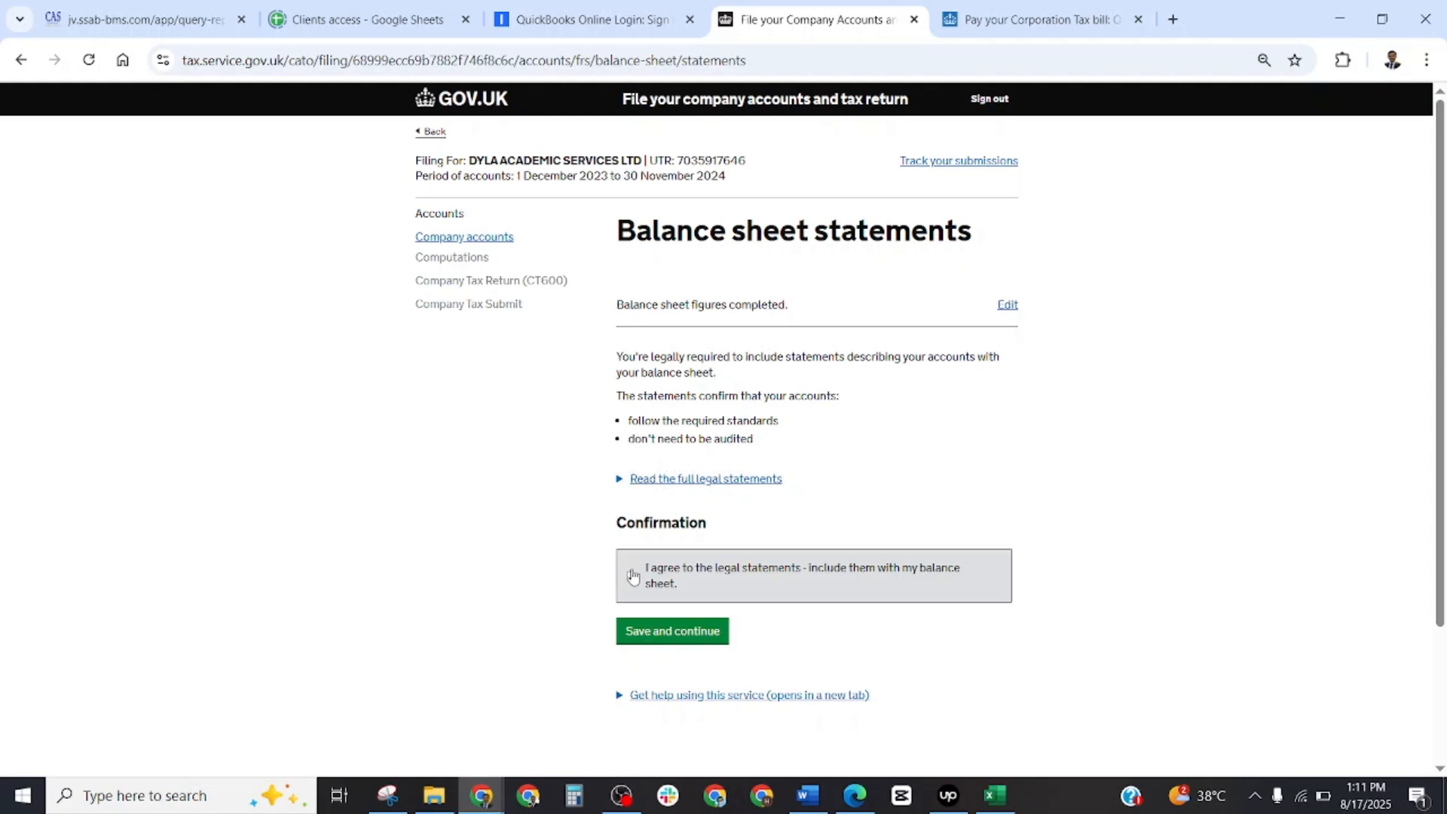
left_click(688, 635)
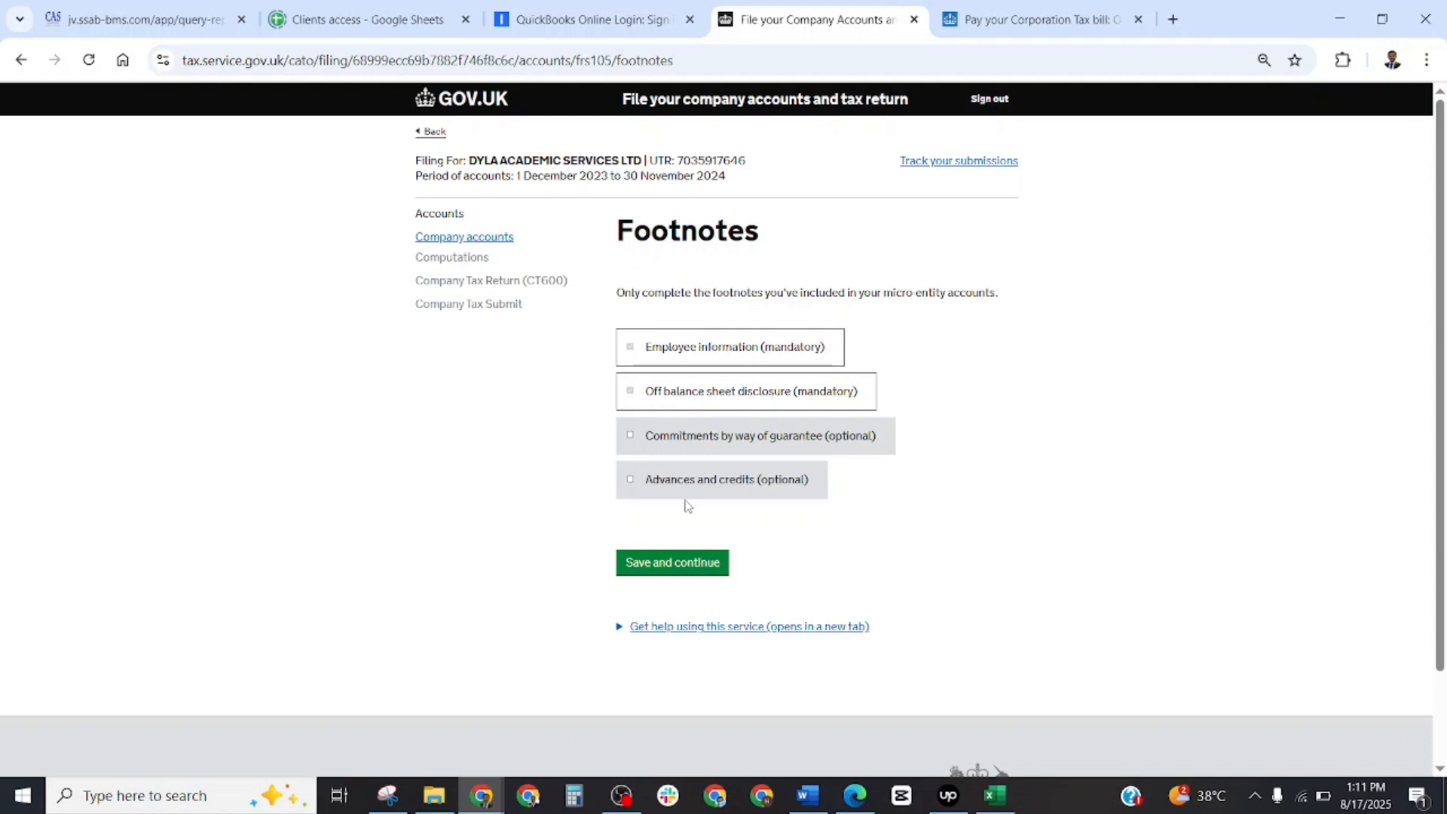
- Complete only the mandatory footnotes: fill in the average number of employees, answer No to off balance sheet arrangements, and save the footnotes summary
left_click(689, 566)
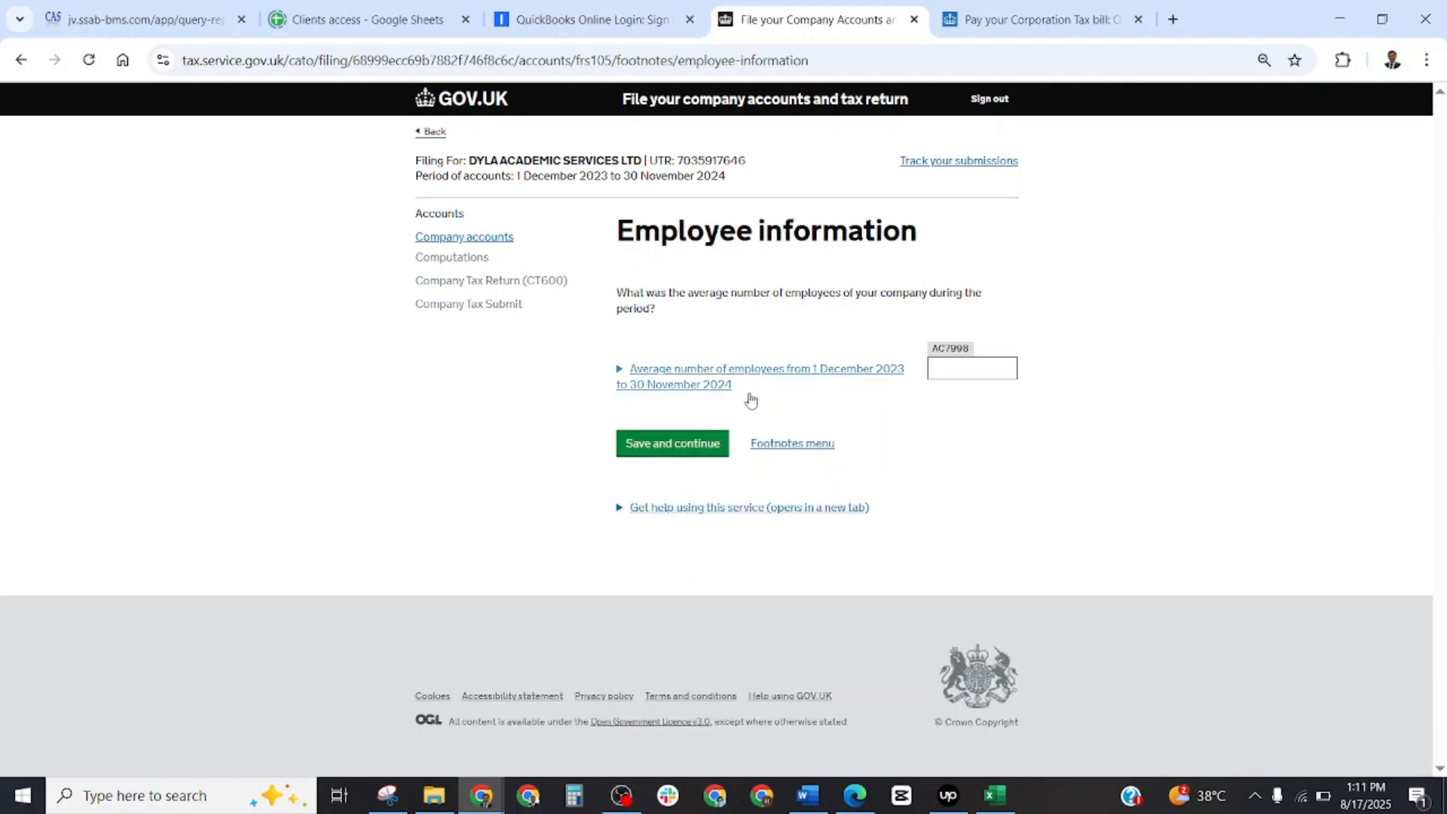
left_click(962, 366)
left_click(694, 446)
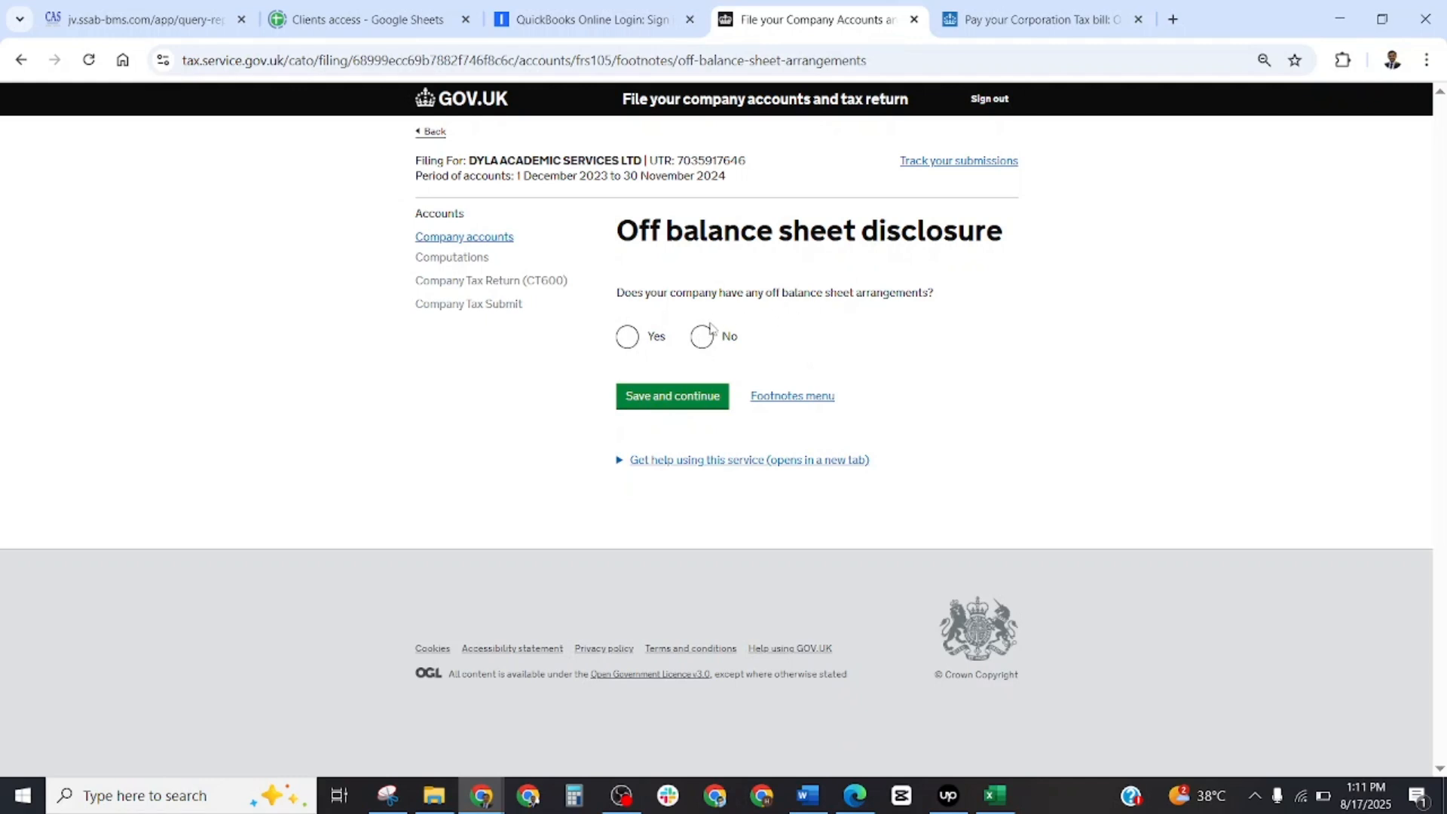
left_click(707, 332)
left_click(694, 400)
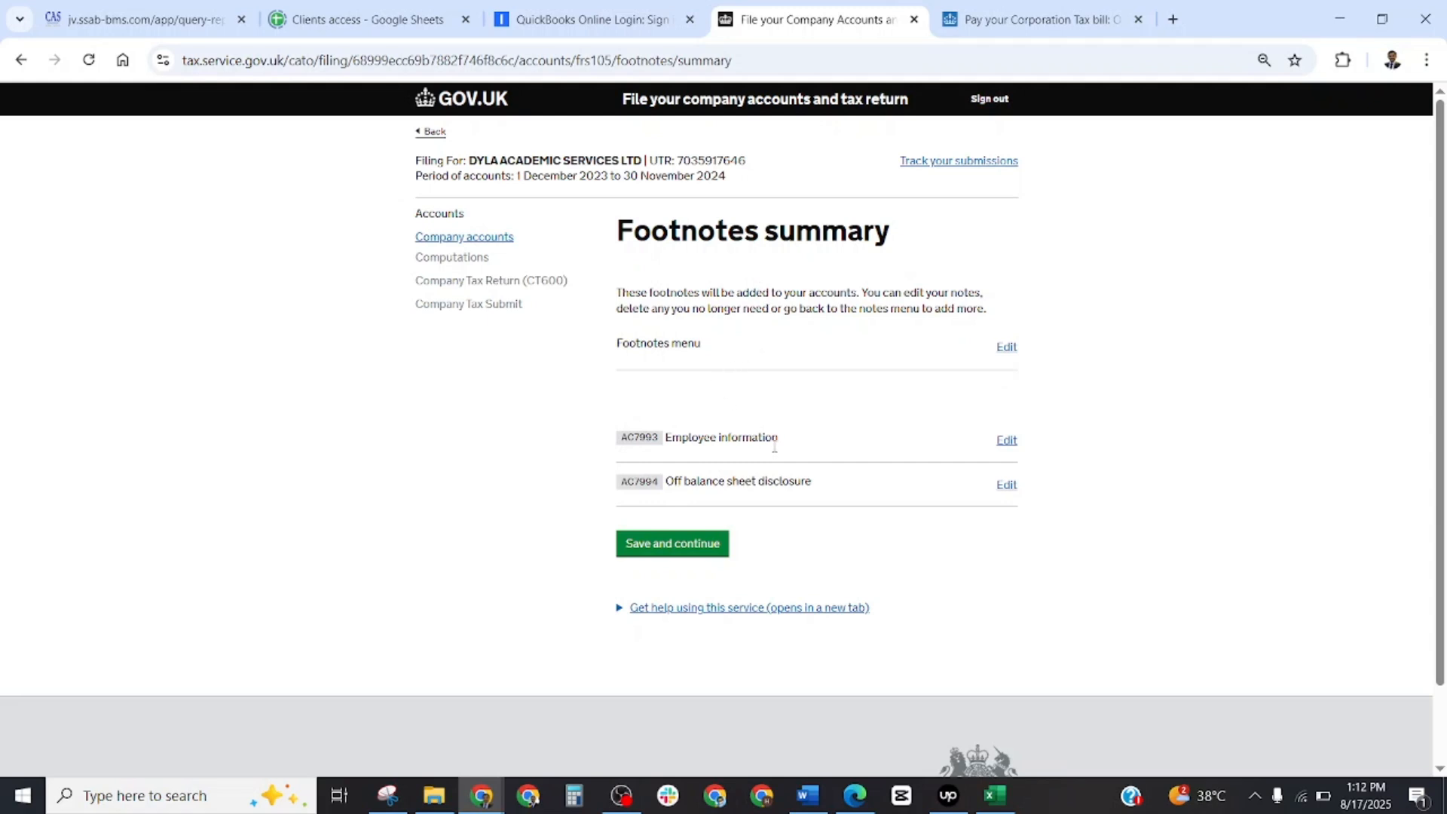
left_click(693, 549)
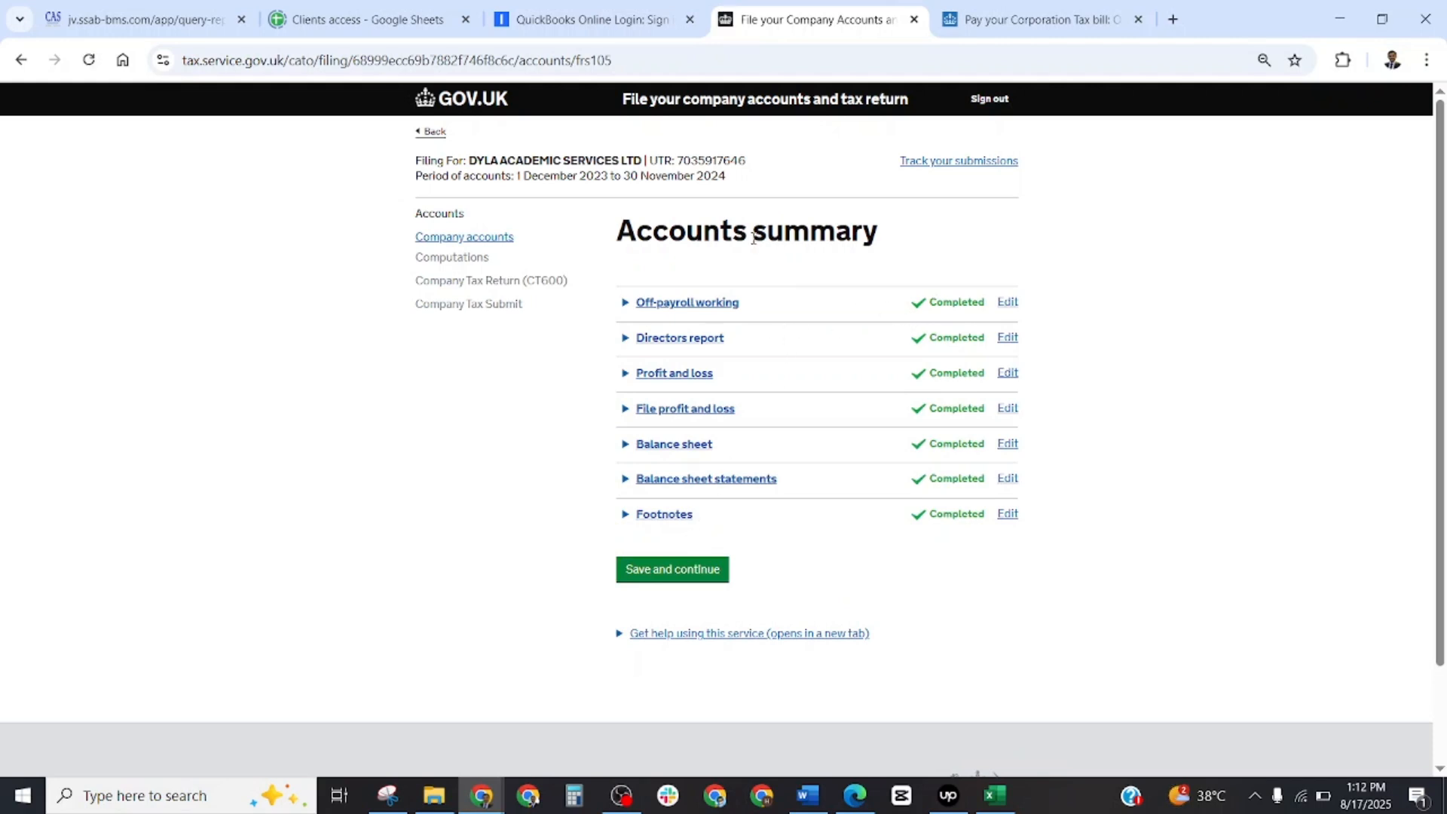
- Save the accounts summary and the overview of what is being filed, and look through the draft accounts down to the approval section
left_click(699, 575)
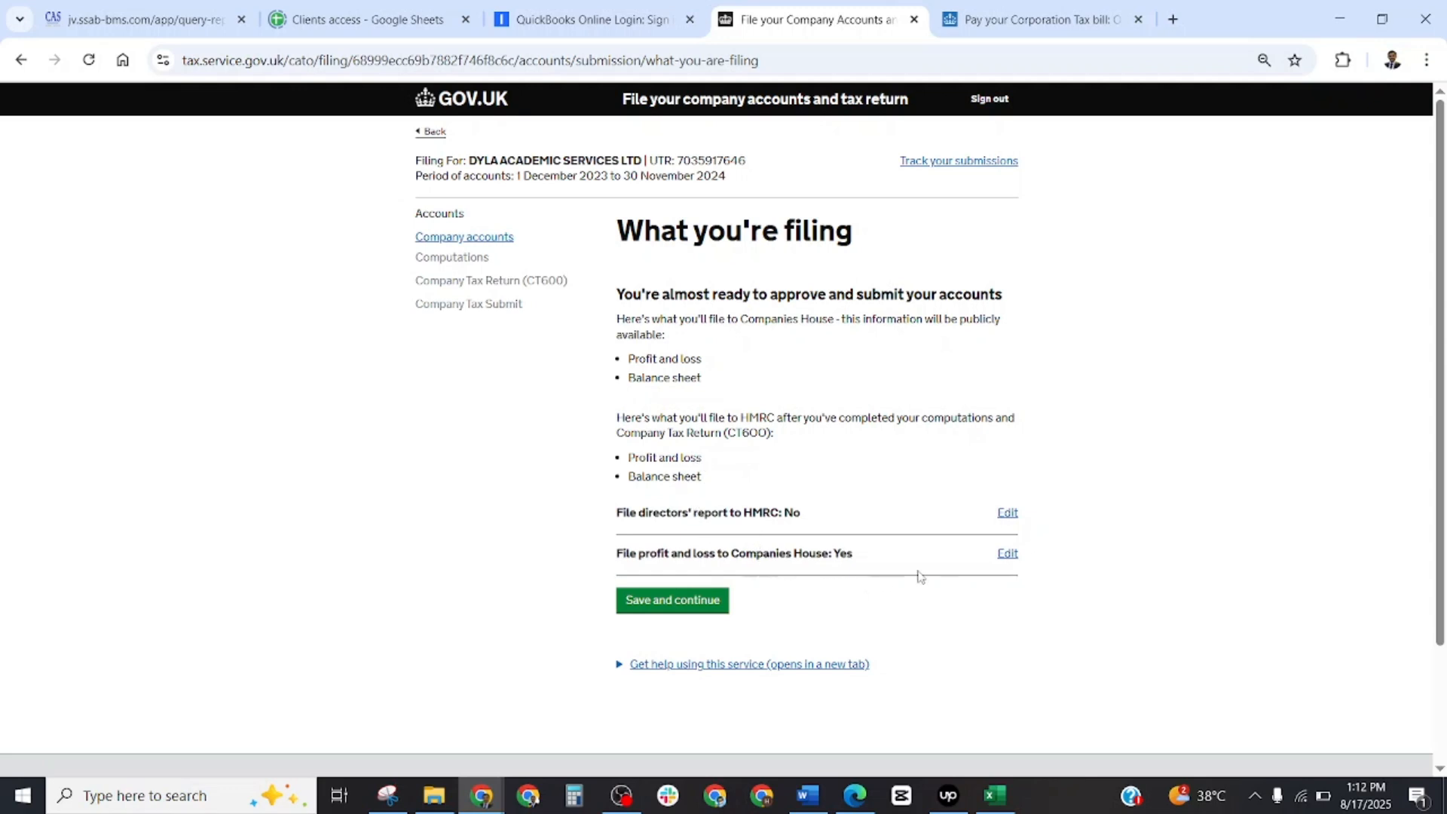
left_click(704, 600)
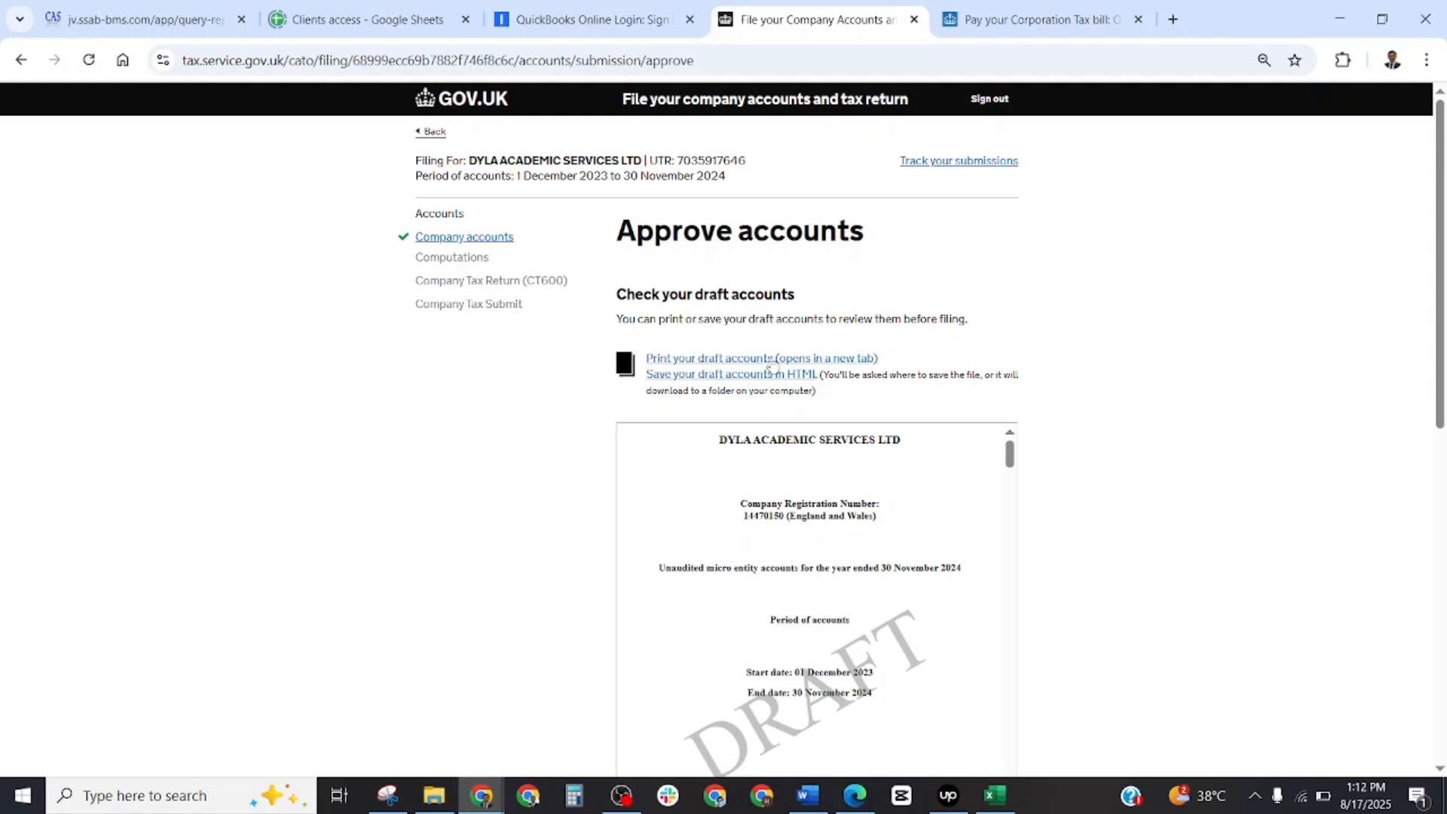
scroll(790, 353, "down", 2)
scroll(791, 422, "down", 1)
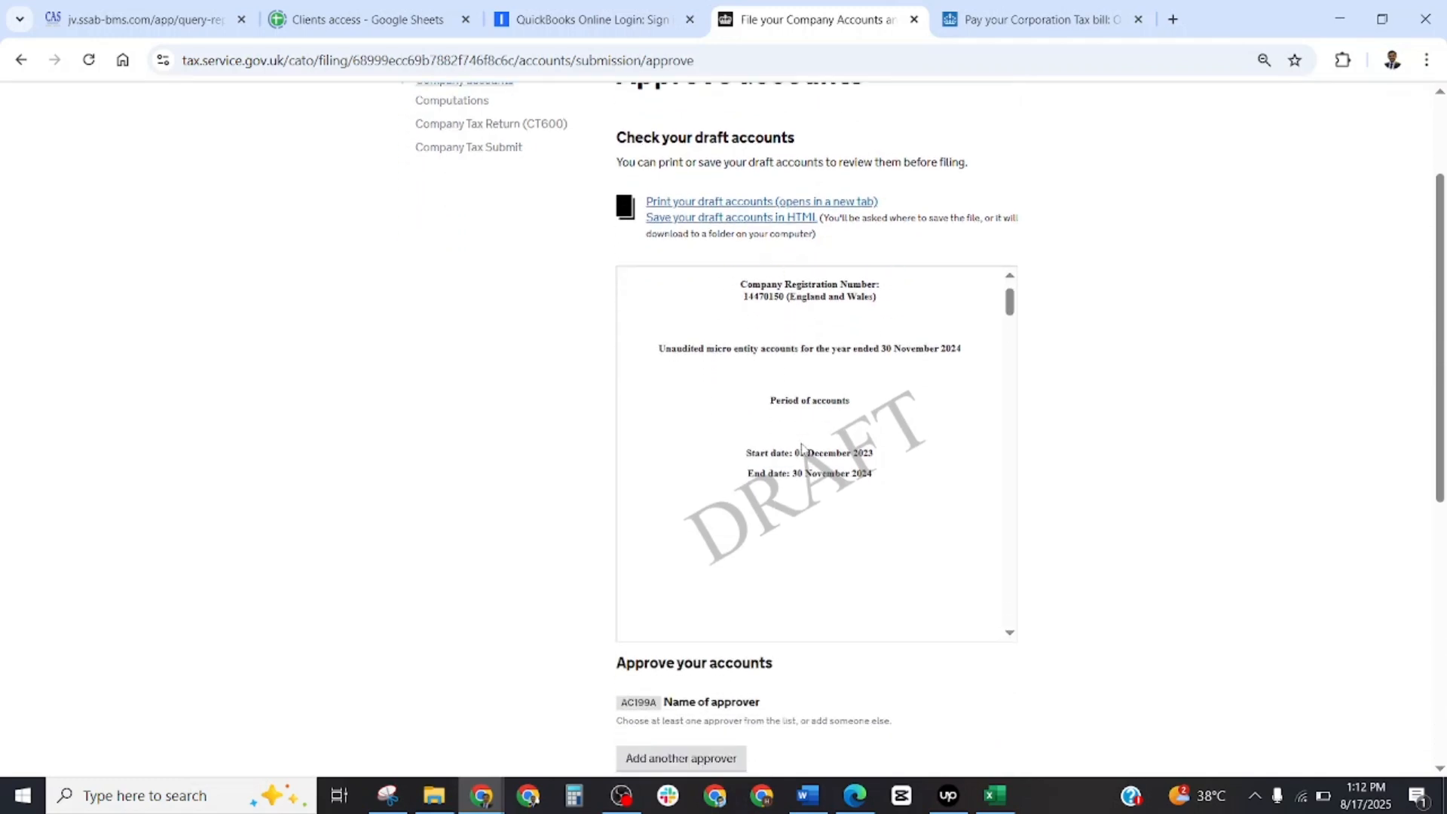
scroll(796, 482, "down", 5)
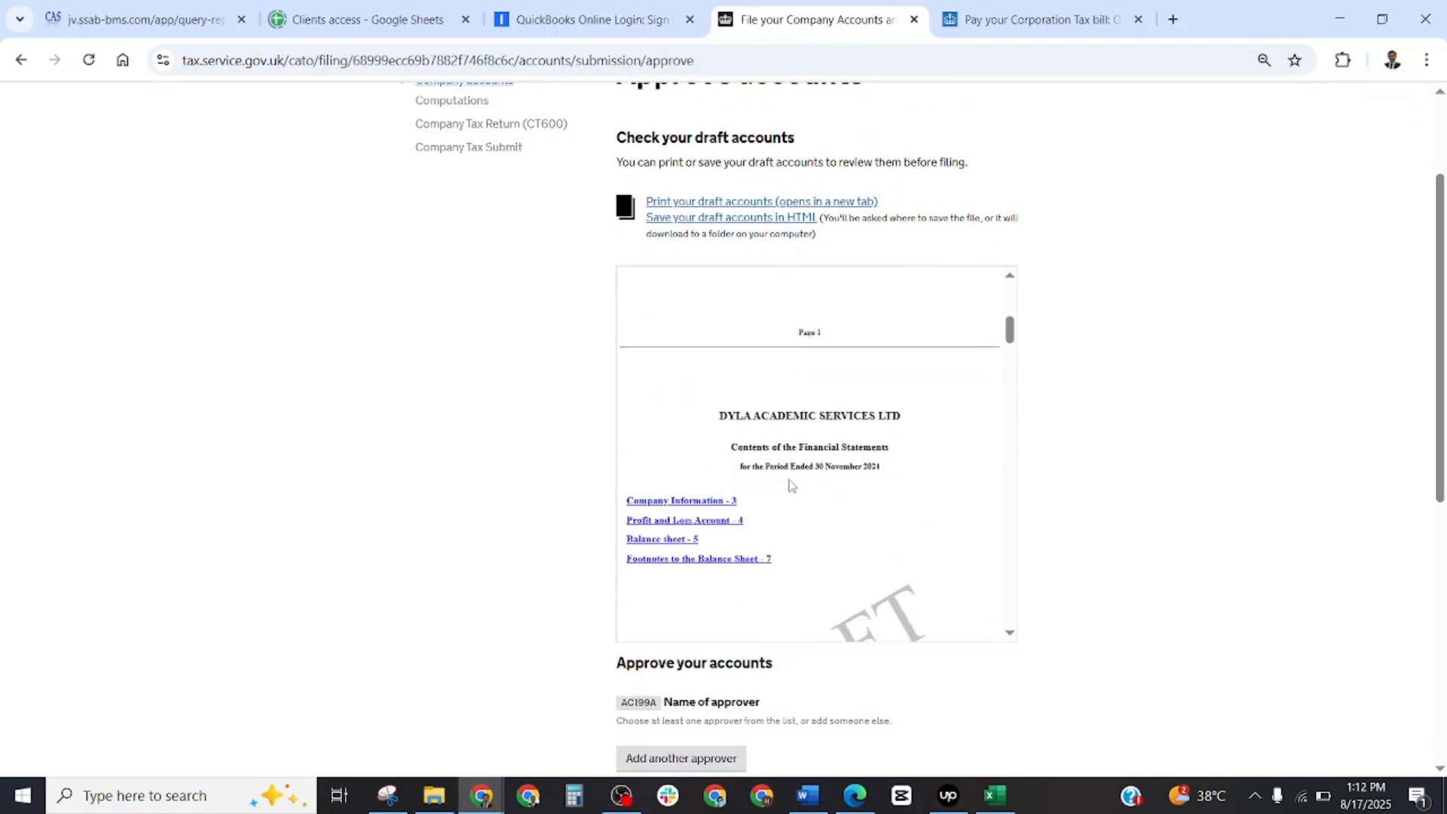
scroll(795, 497, "down", 6)
scroll(792, 626, "down", 2)
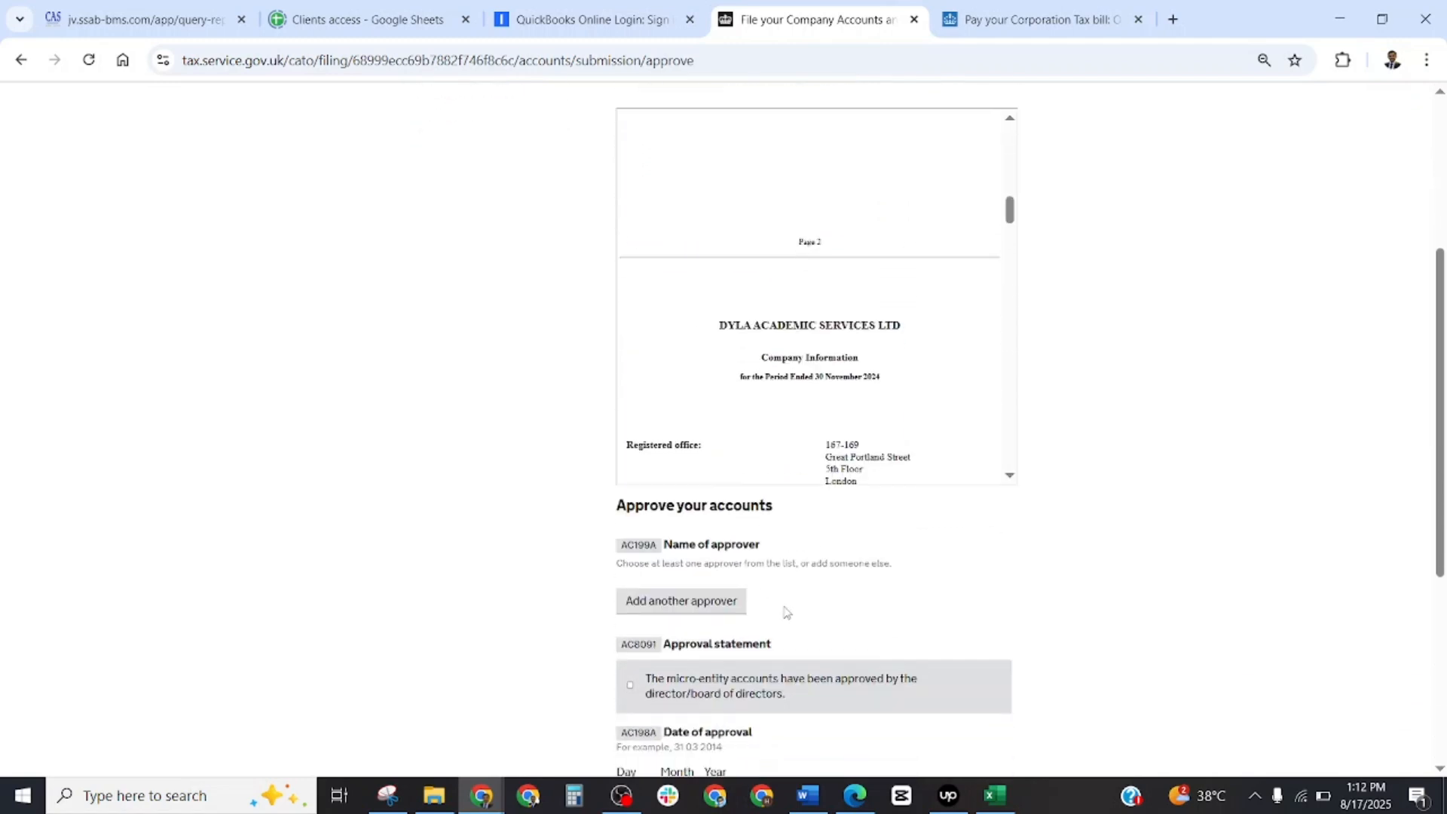
- Review the draft accounts through the company information and profit and loss account, comparing the figures for both periods
scroll(829, 403, "down", 5)
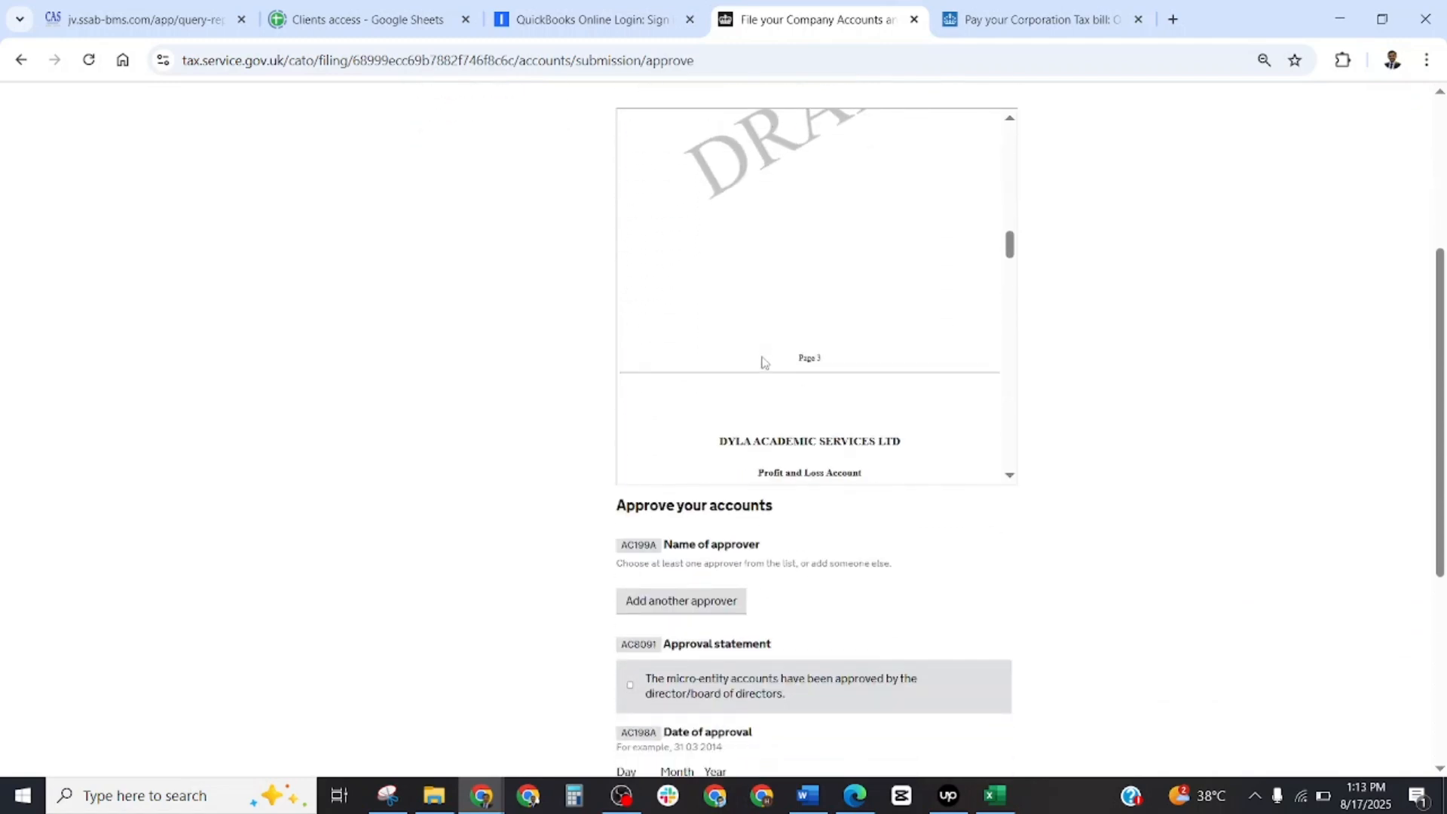
scroll(762, 363, "down", 5)
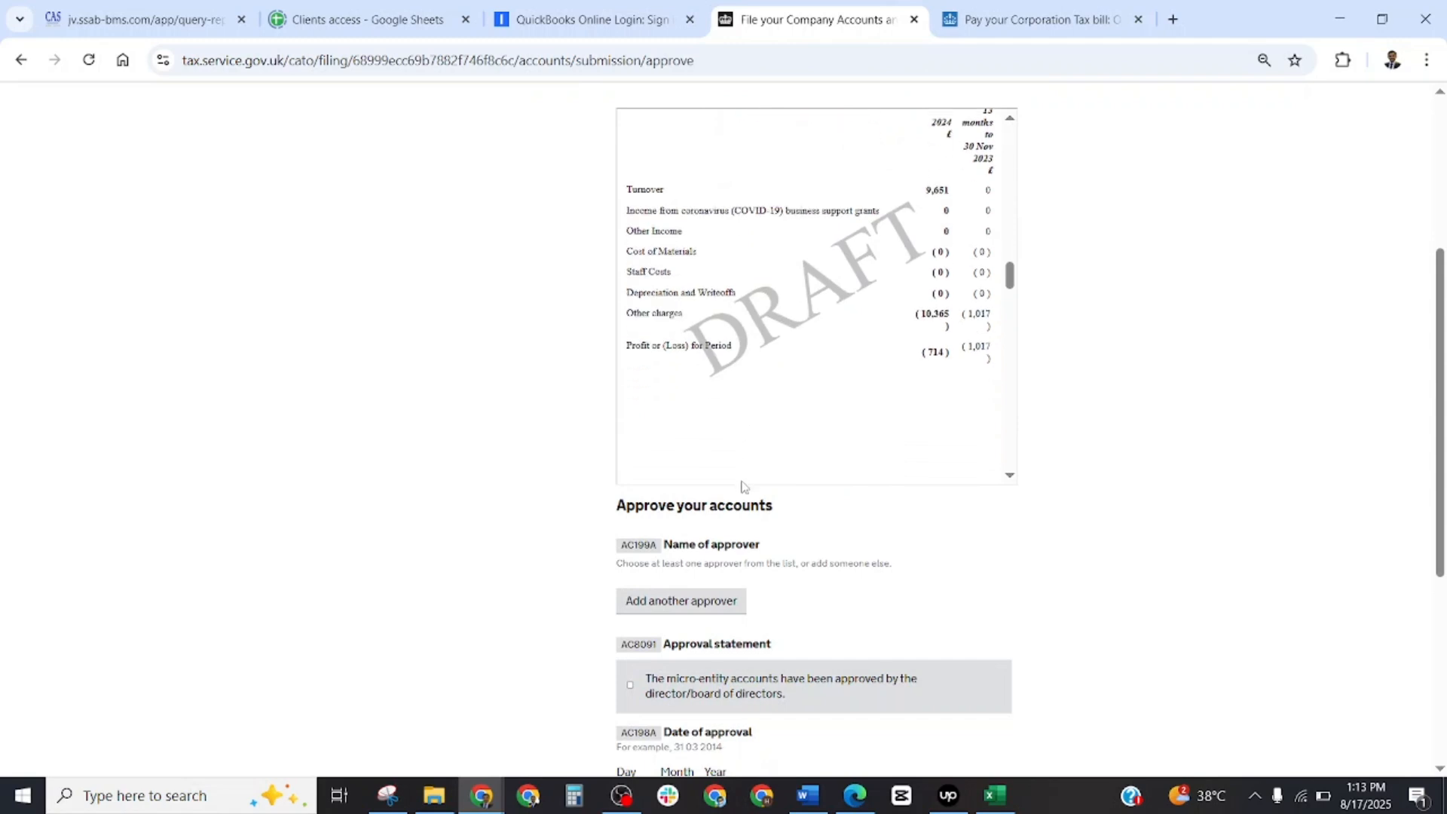
scroll(742, 486, "down", 5)
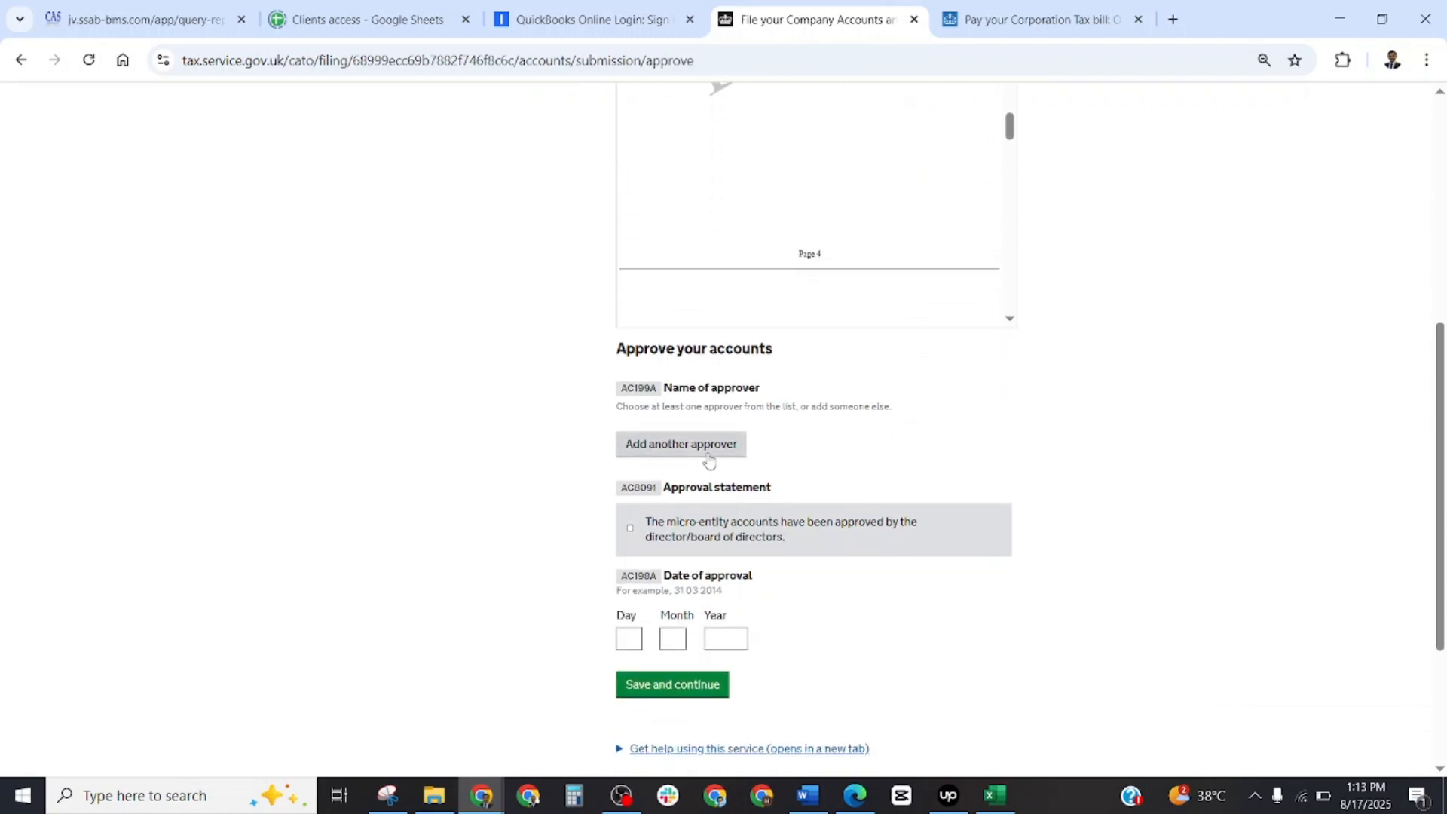
scroll(750, 460, "down", 2)
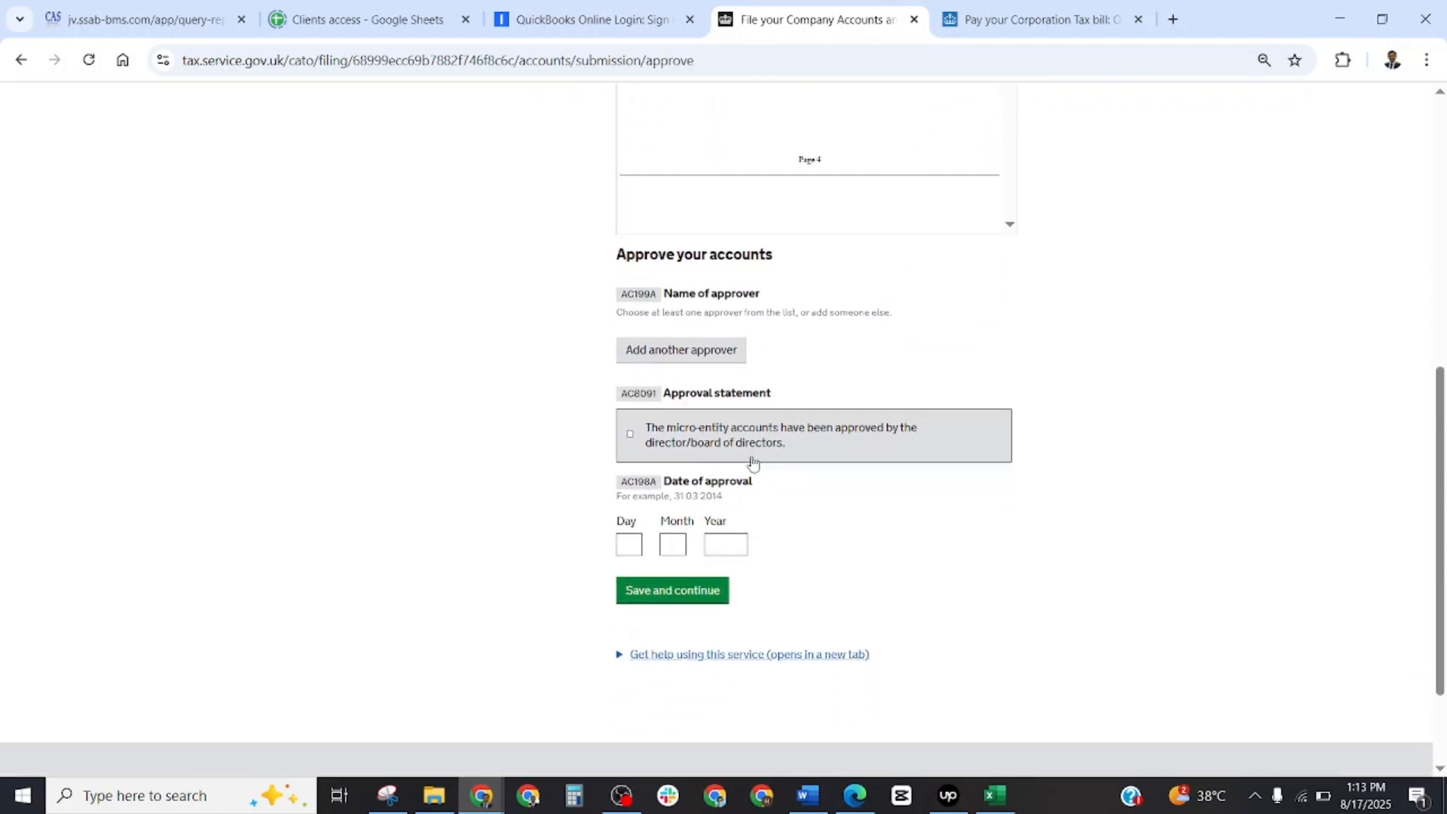
scroll(752, 461, "down", 3)
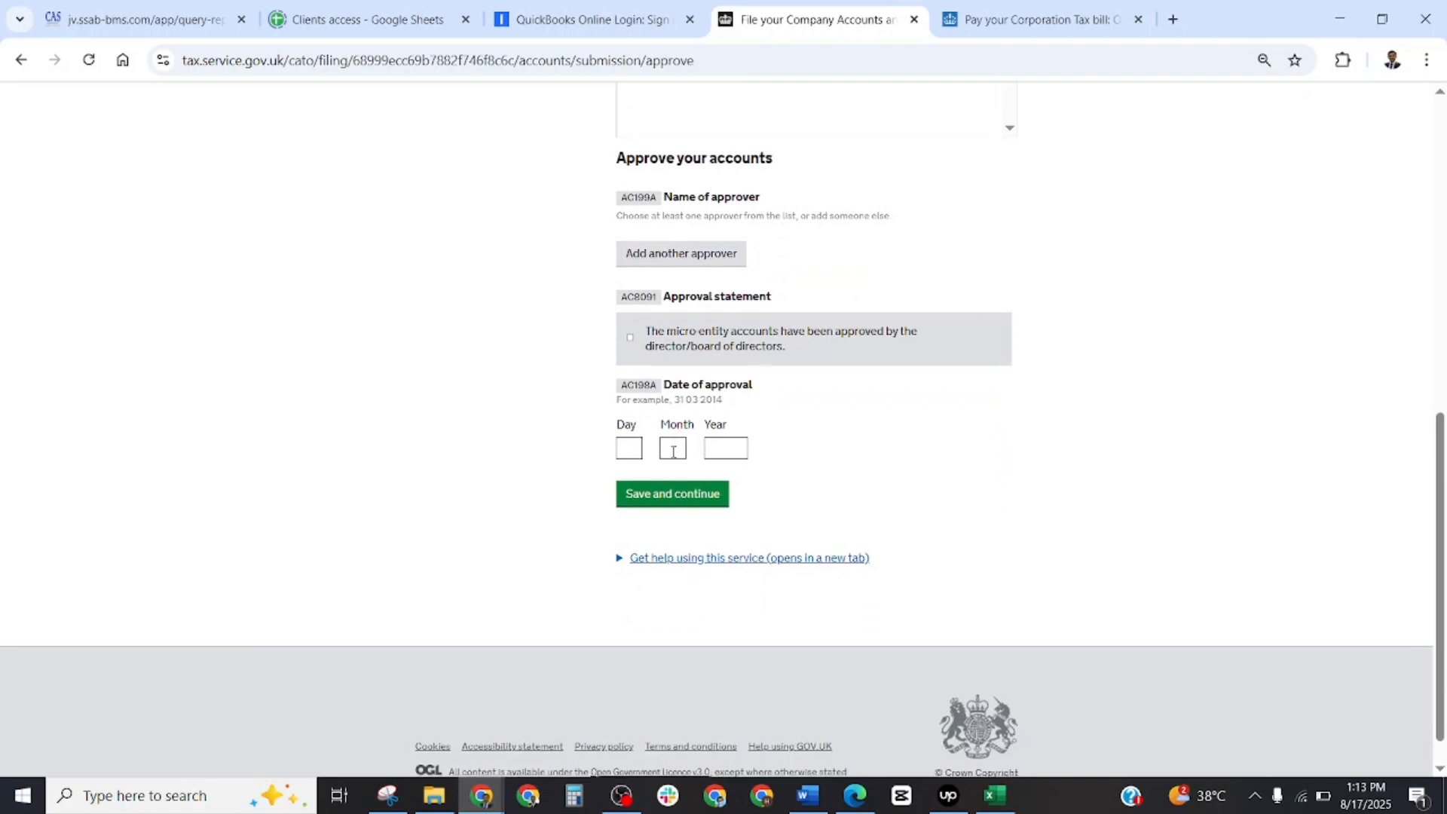
scroll(724, 494, "up", 5)
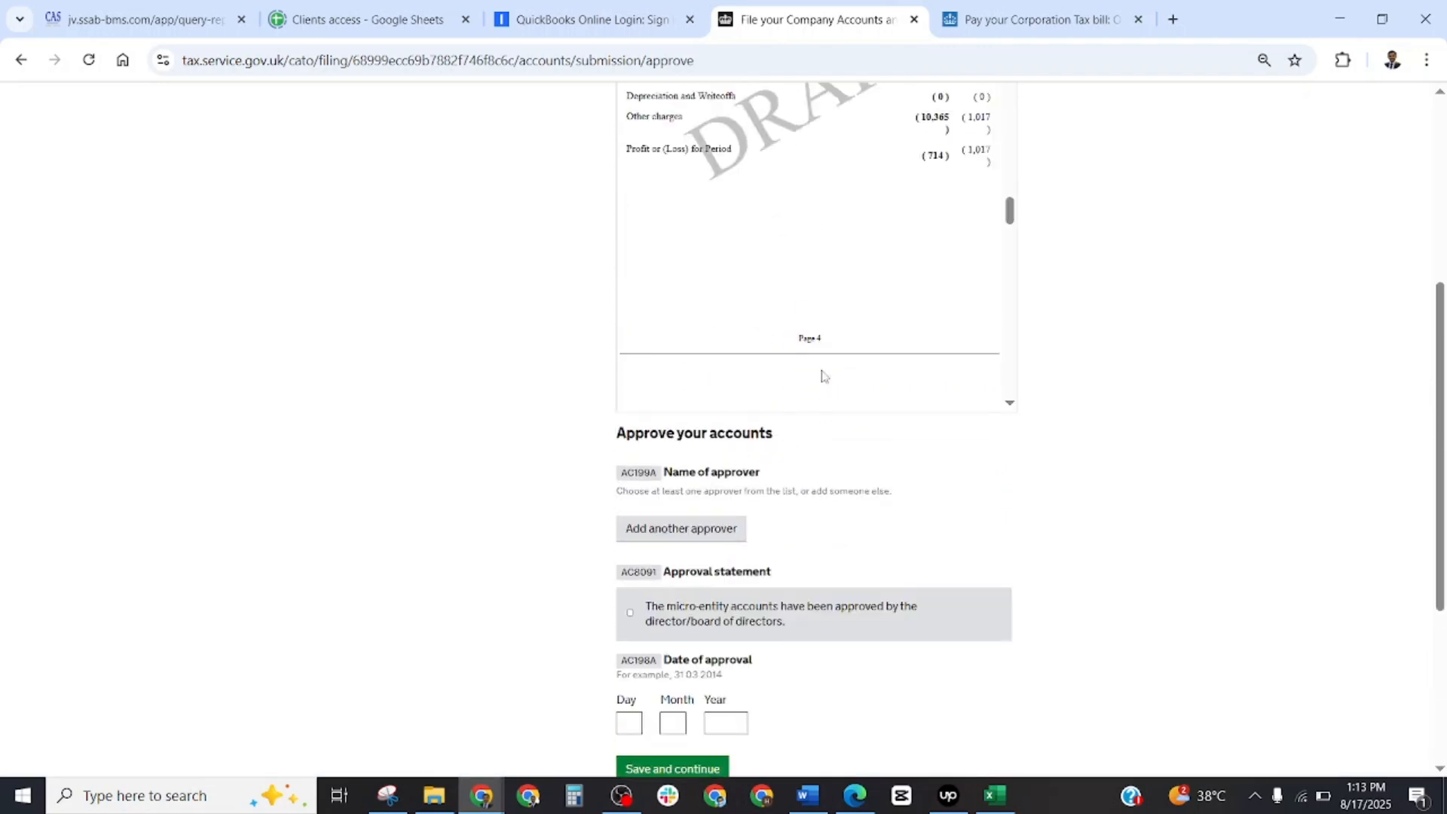
scroll(821, 362, "up", 1)
scroll(856, 256, "down", 3)
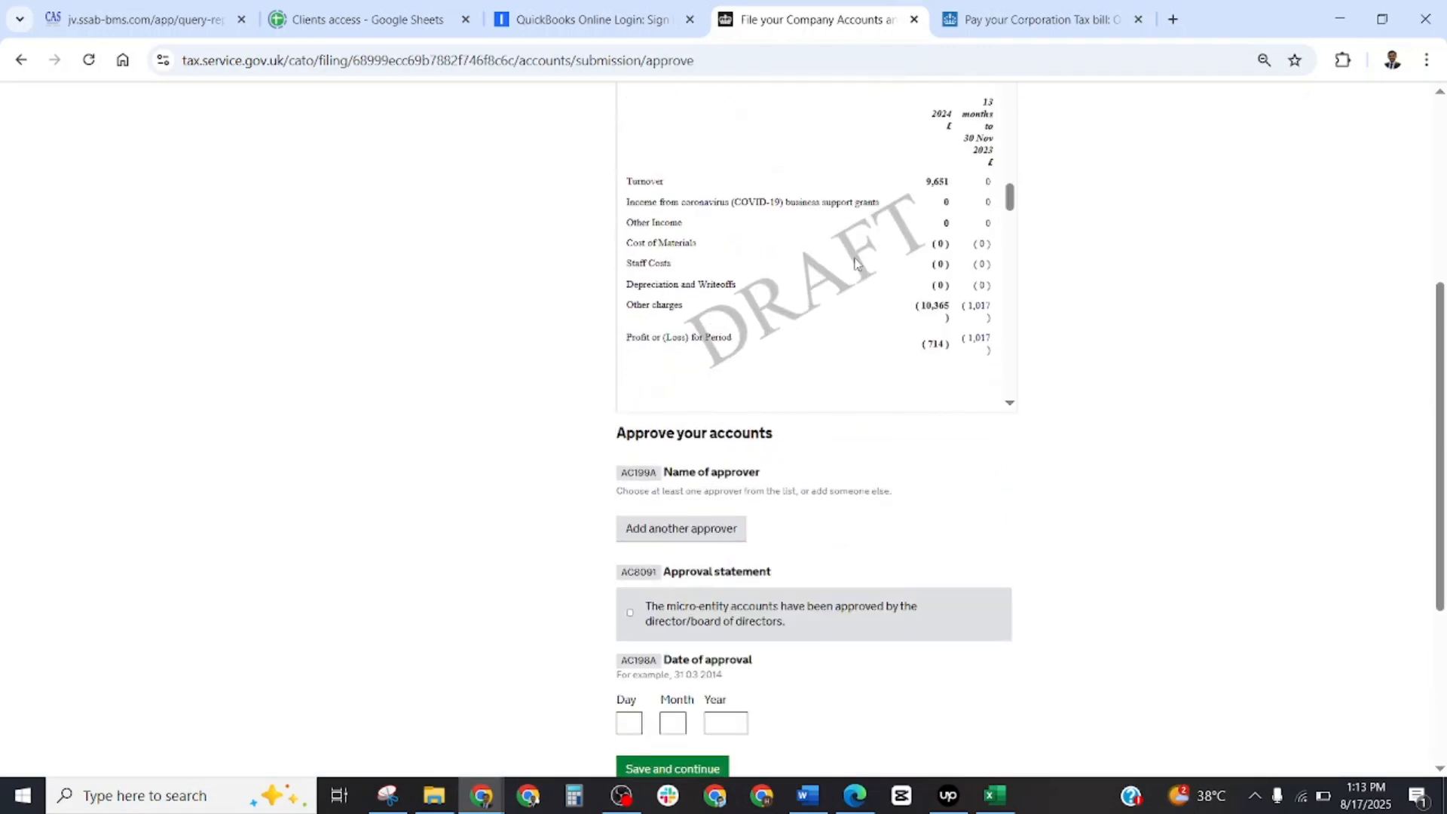
scroll(961, 235, "down", 3)
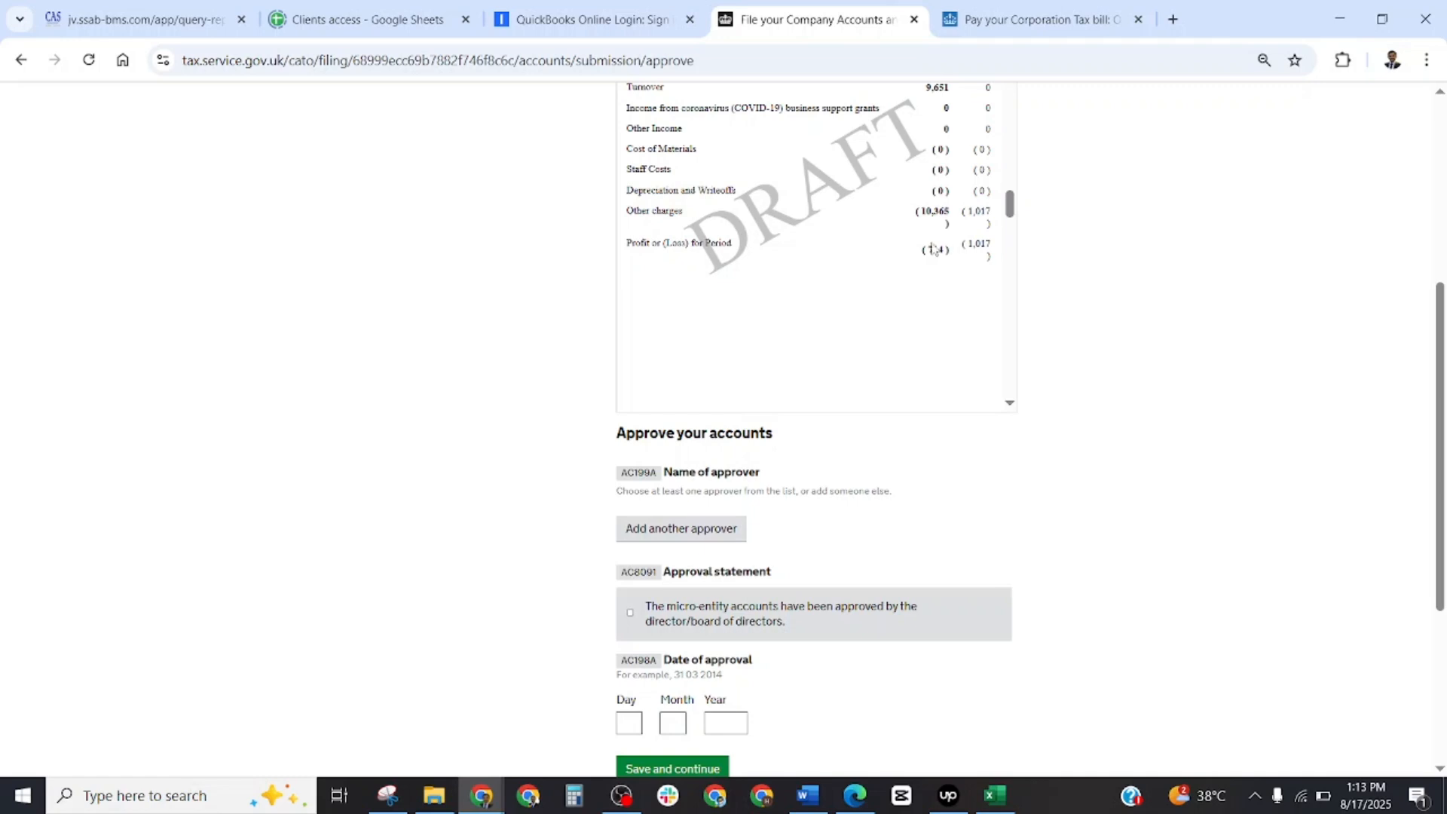
scroll(933, 249, "down", 2)
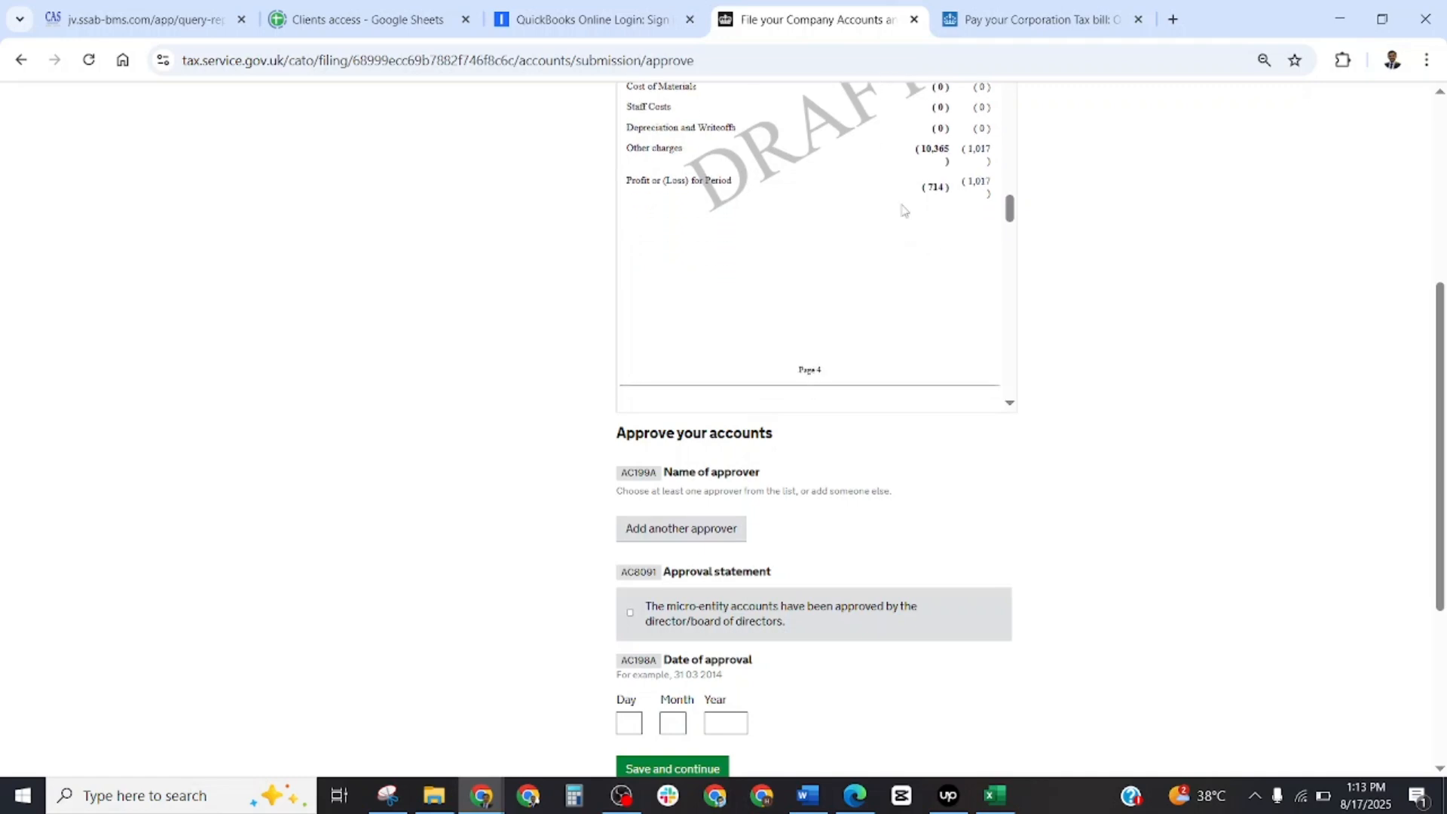
- Check the draft balance sheet, its continued statements and the remaining pages down to the end of the accounts
scroll(903, 210, "down", 10)
scroll(916, 231, "down", 3)
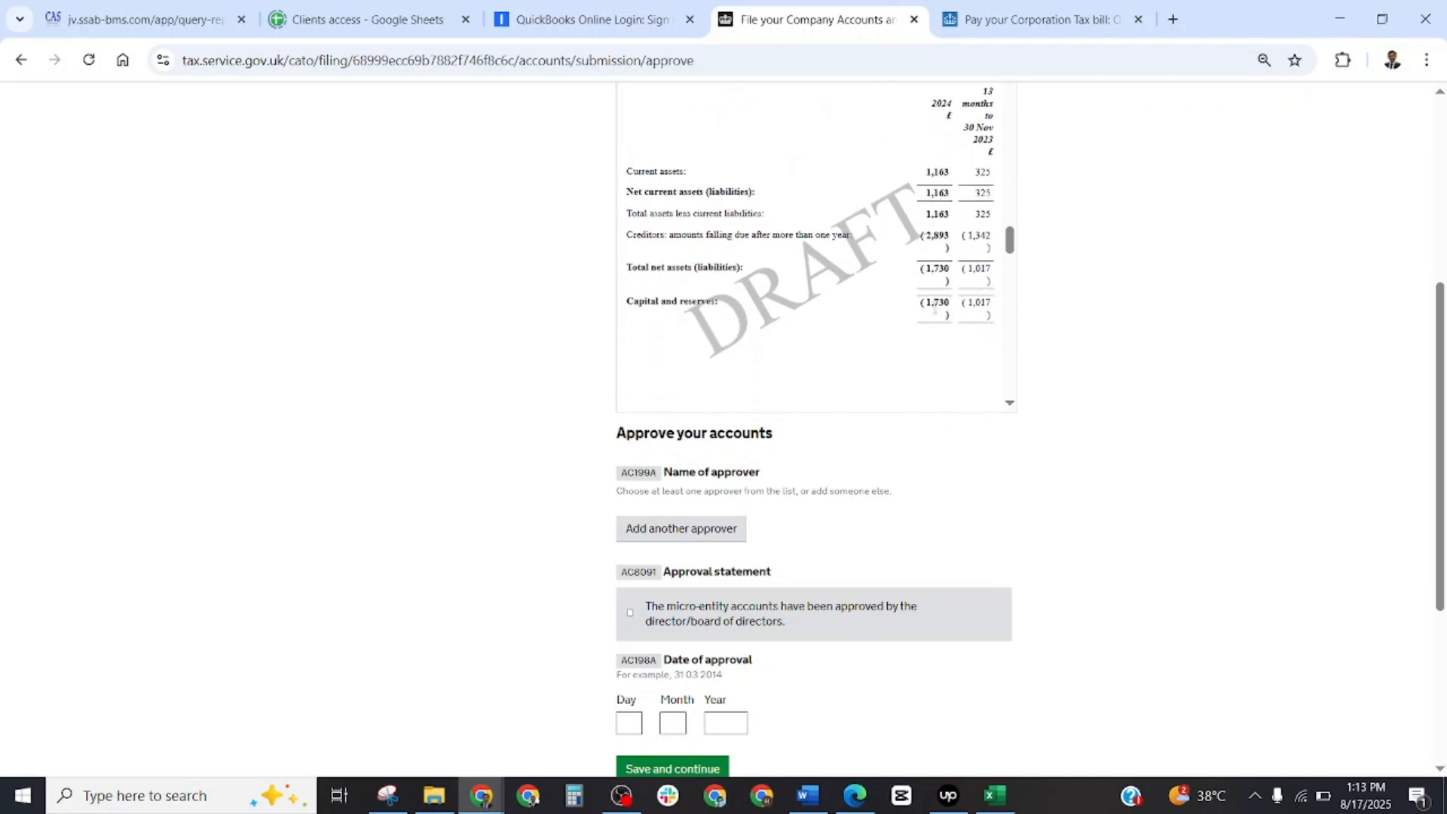
scroll(928, 303, "down", 10)
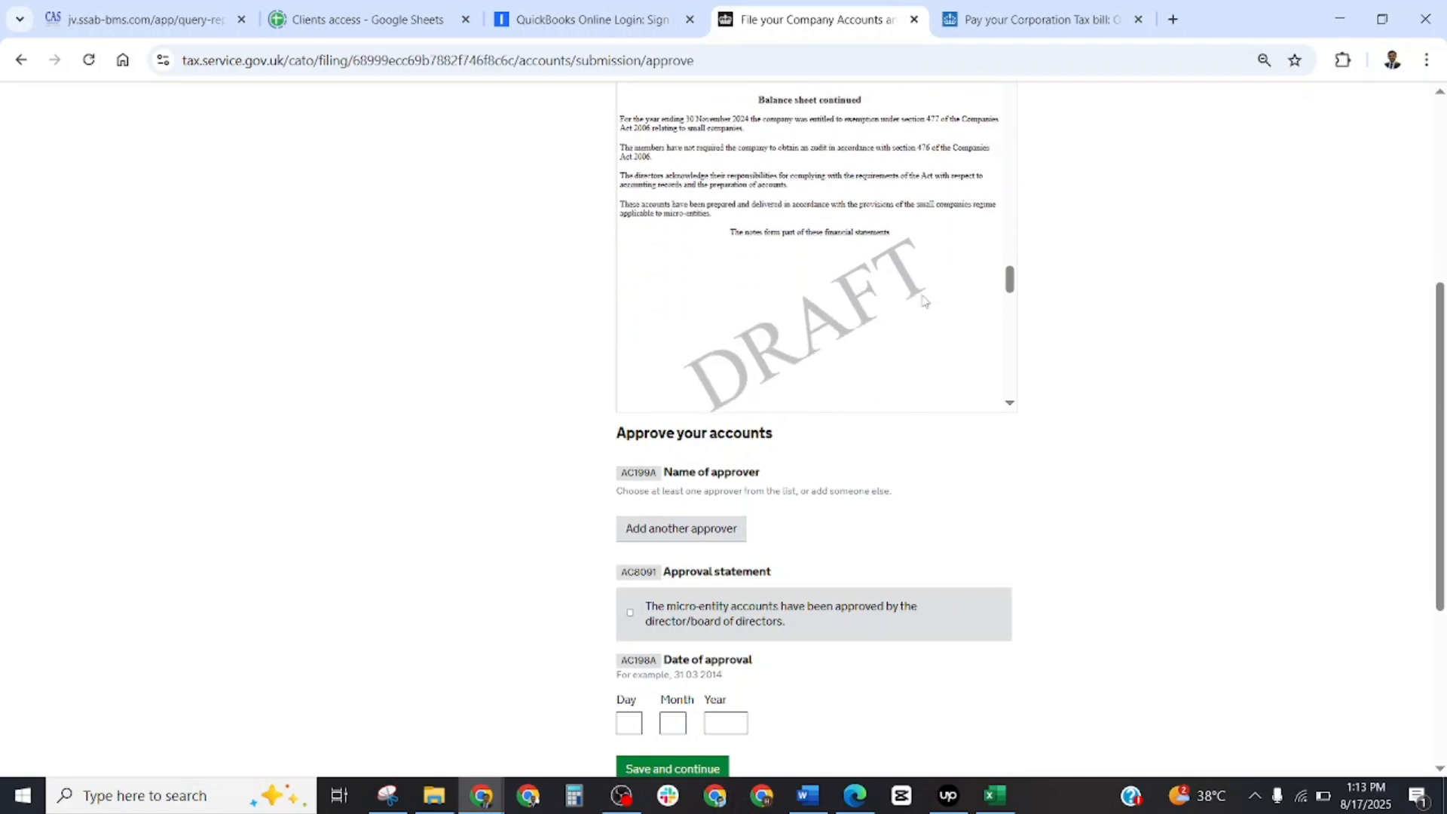
scroll(924, 301, "down", 5)
scroll(901, 285, "up", 7)
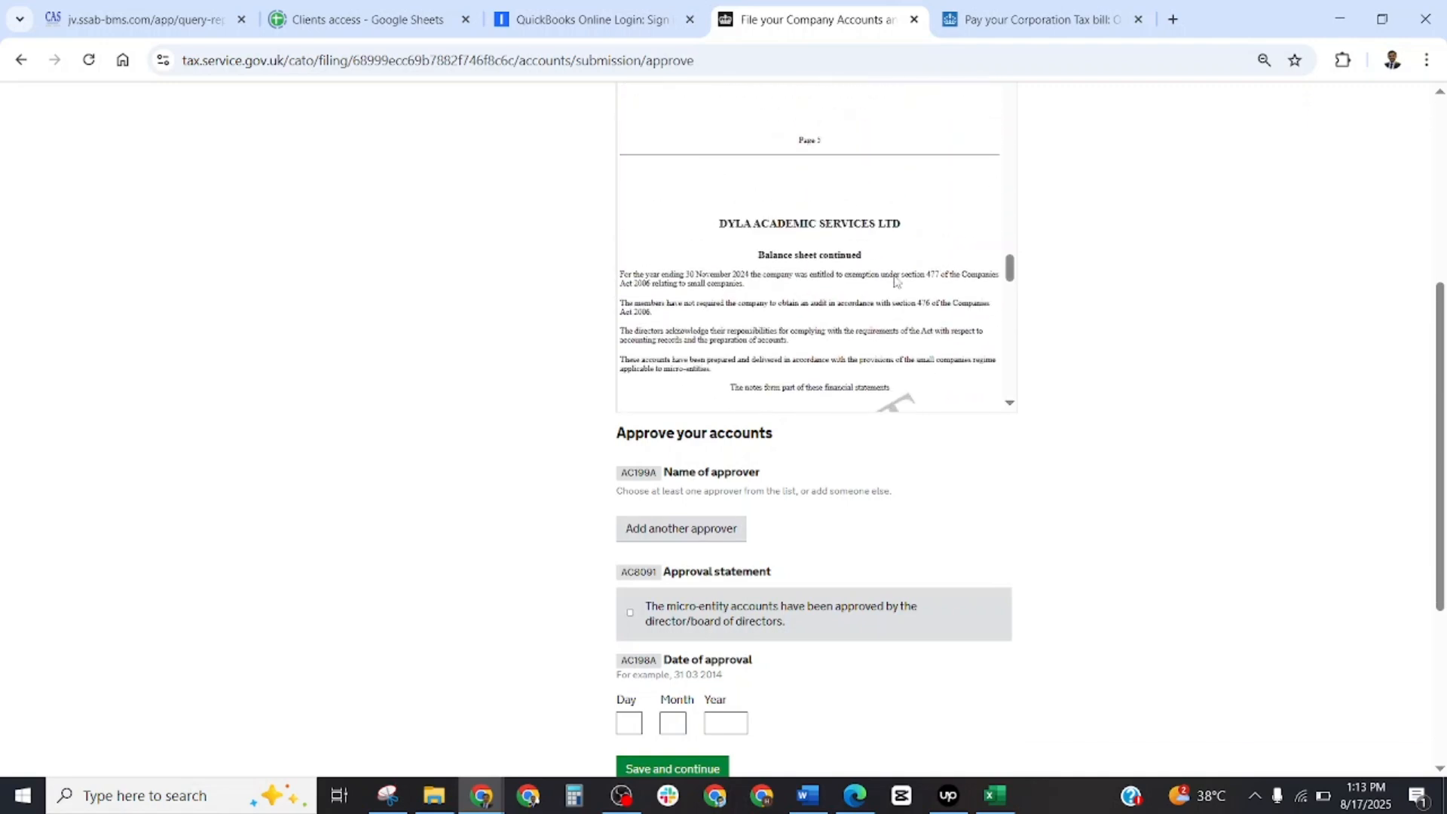
scroll(854, 311, "down", 10)
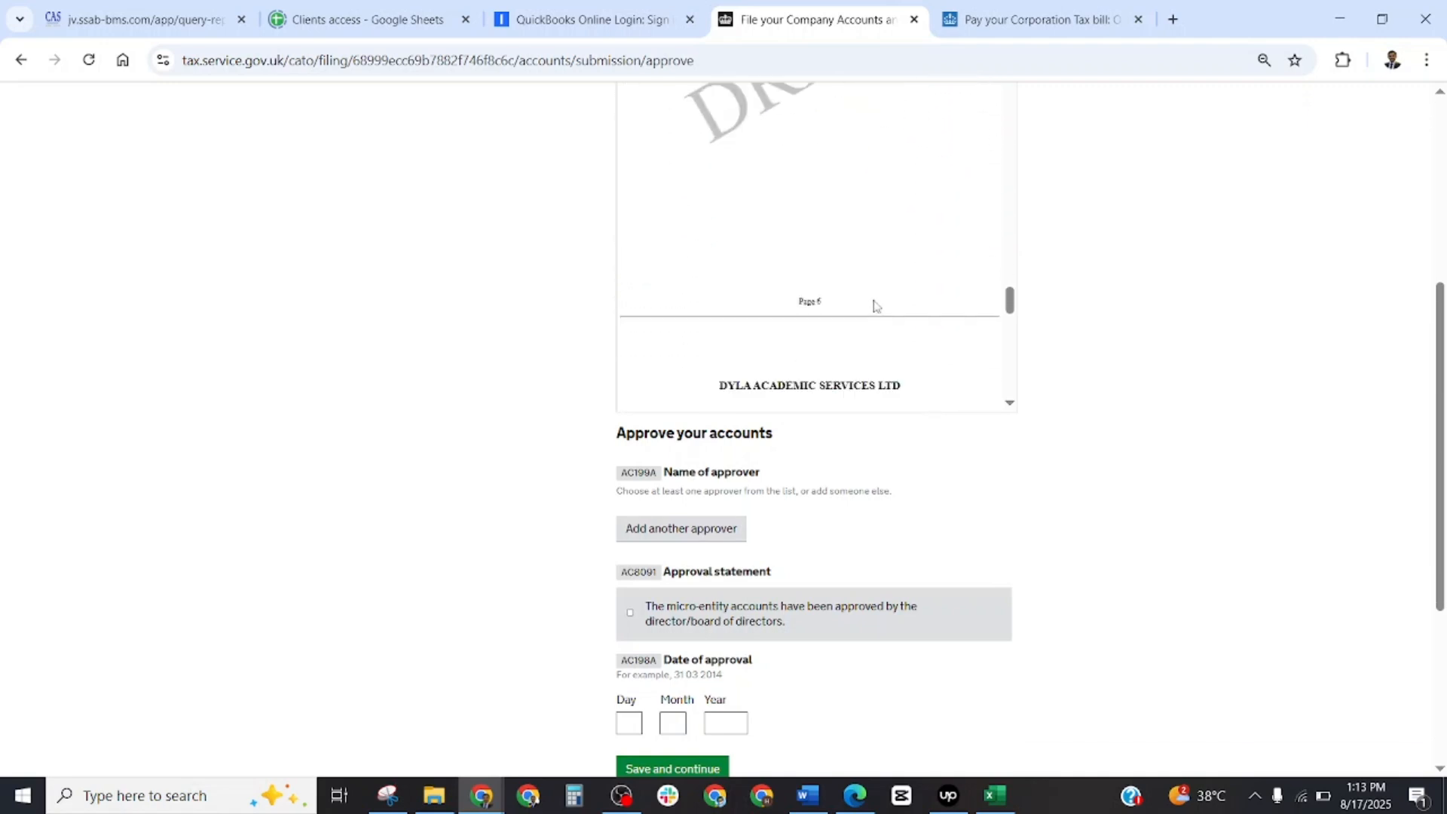
scroll(886, 290, "down", 10)
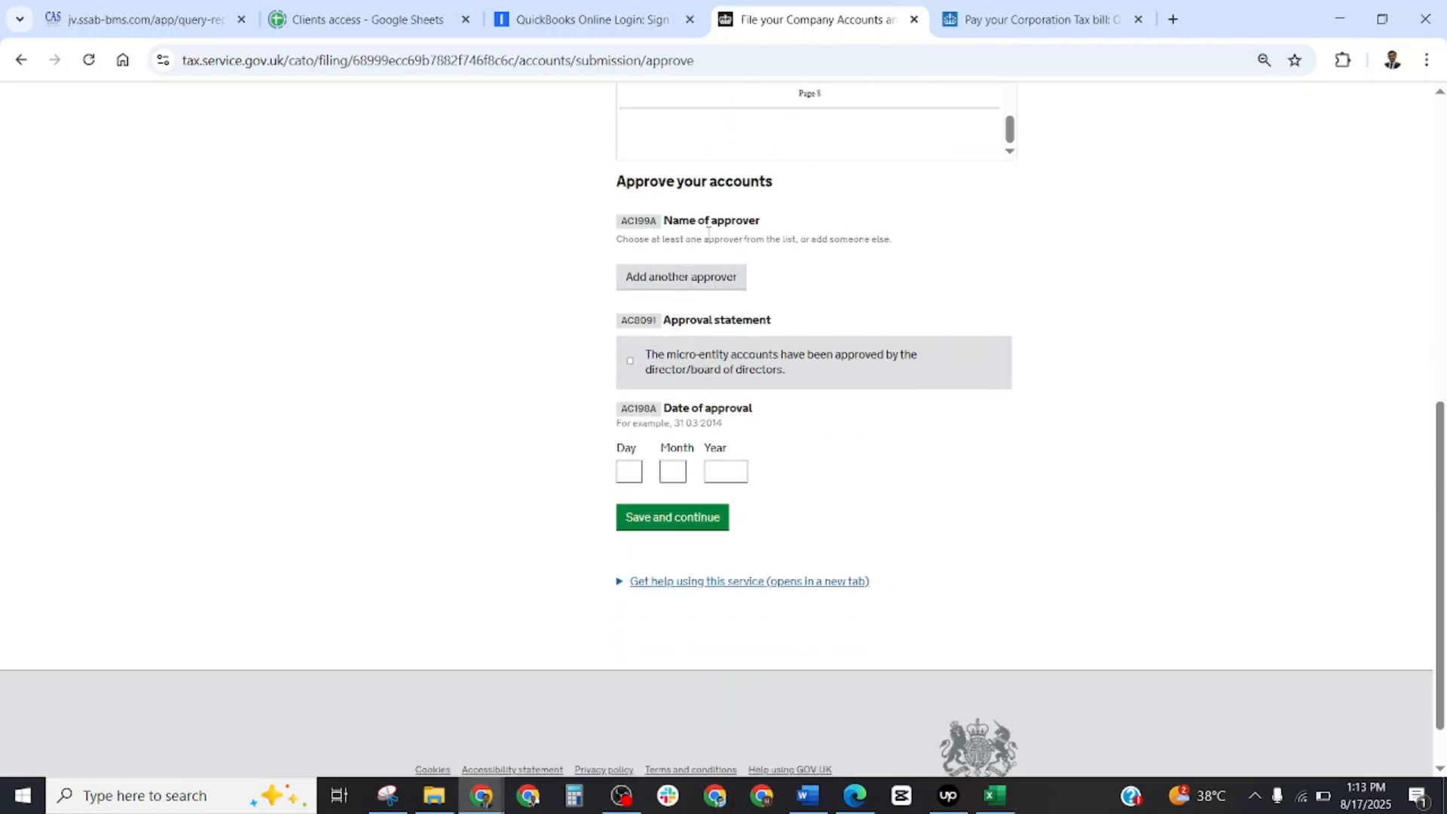
- Open the full-name entry for another approver, leave it blank, and look over the approval statement and date of approval
scroll(708, 233, "up", 1)
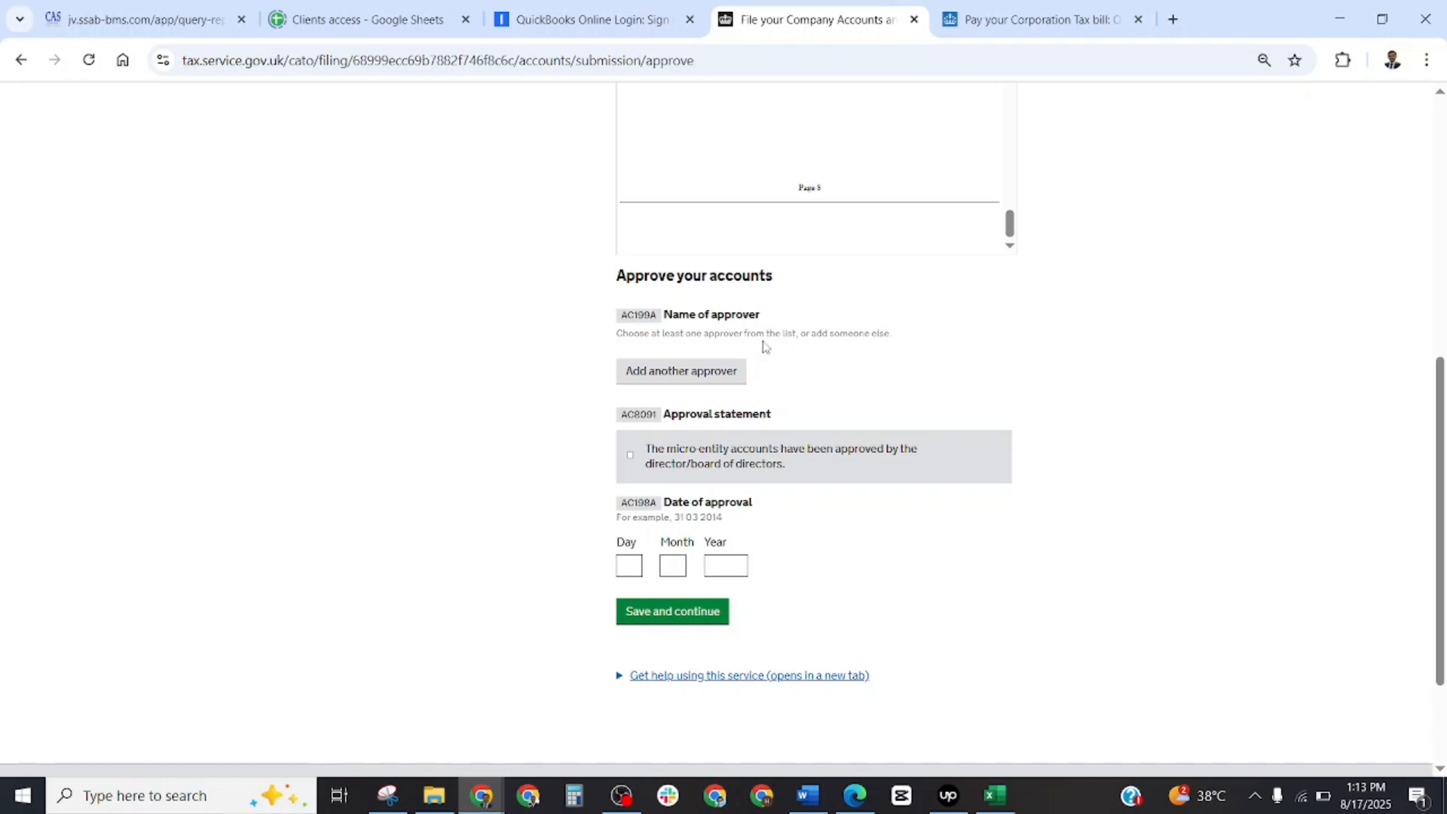
left_click(727, 371)
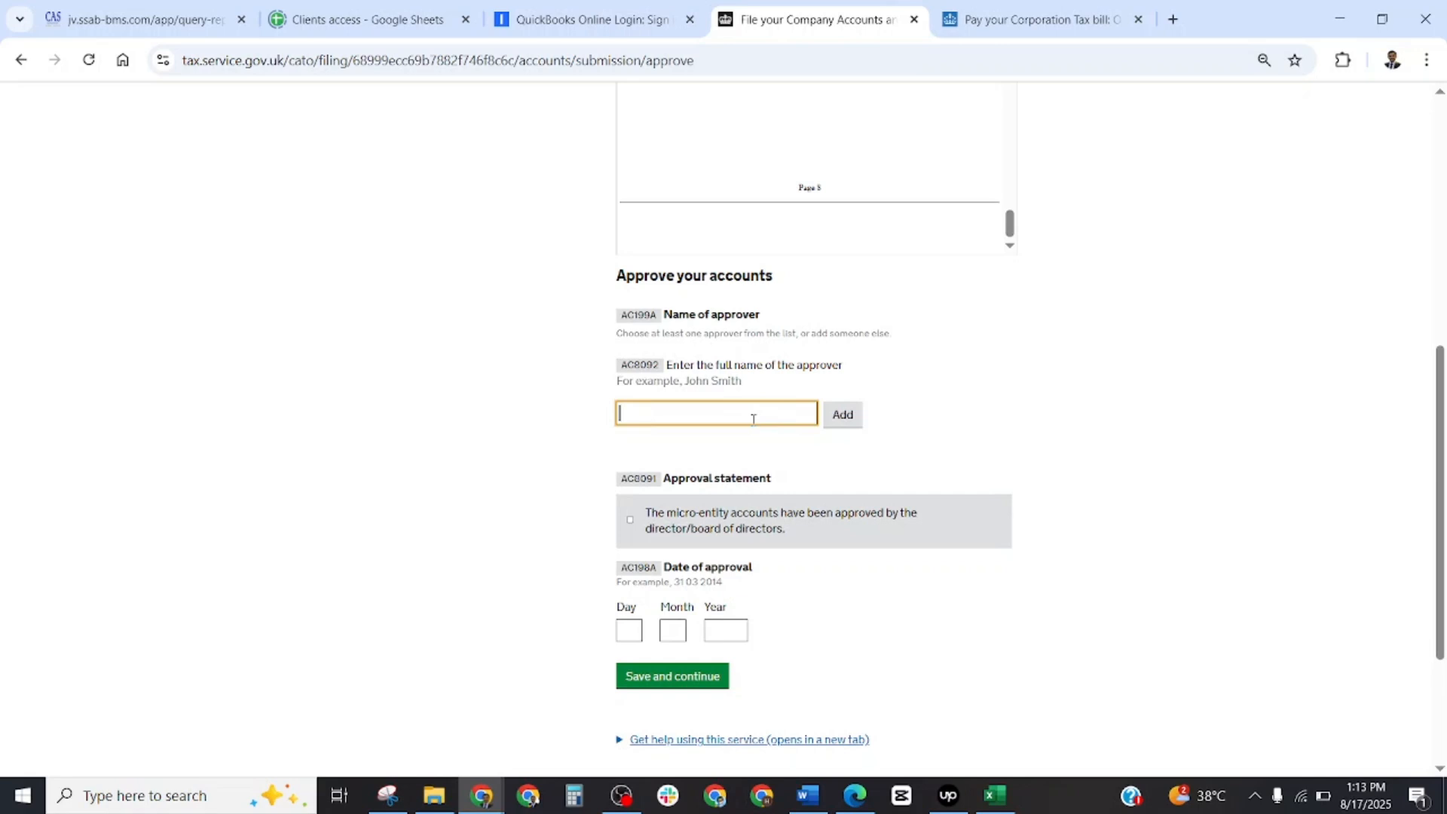
left_click(753, 420)
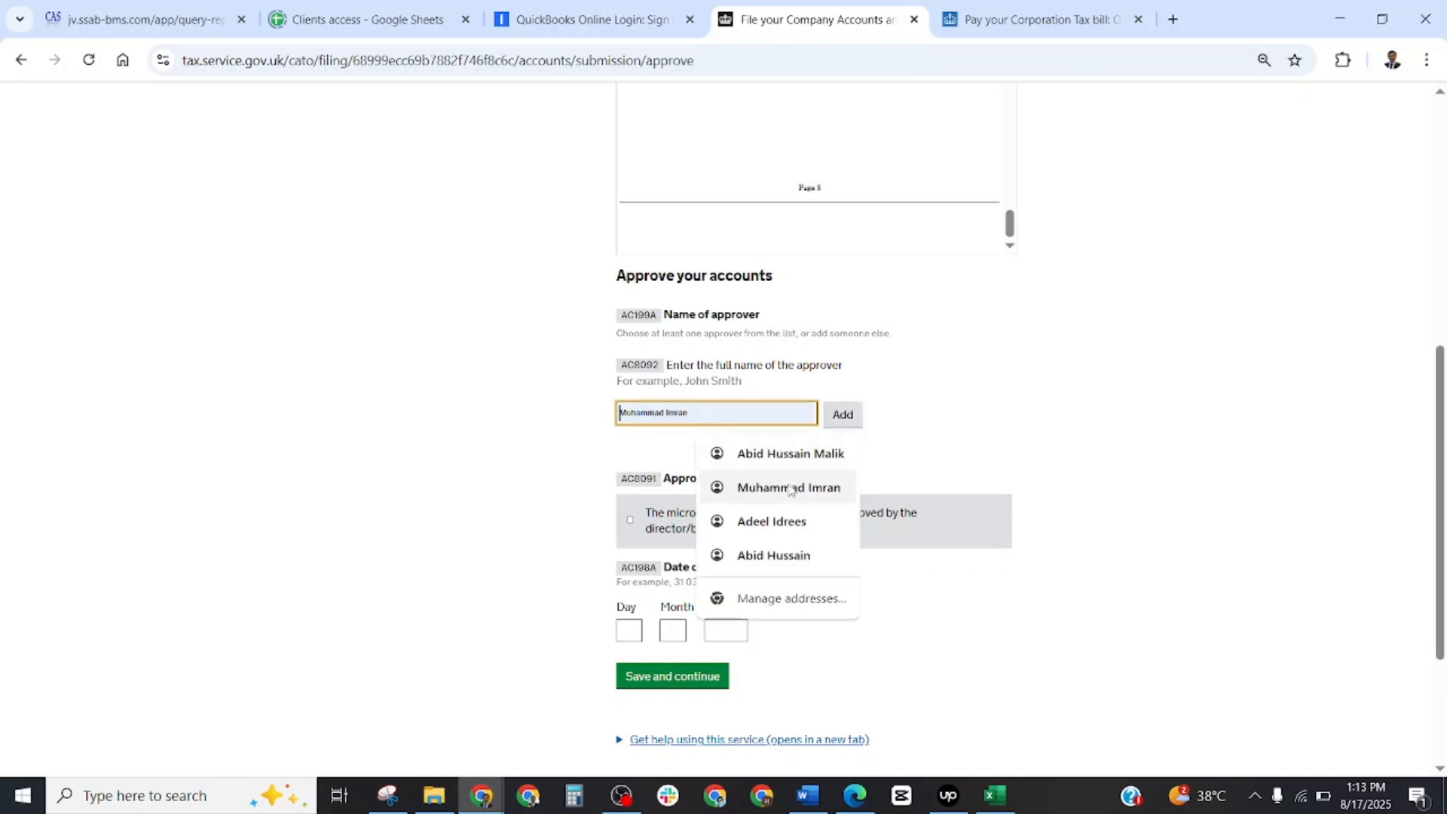
left_click(1025, 374)
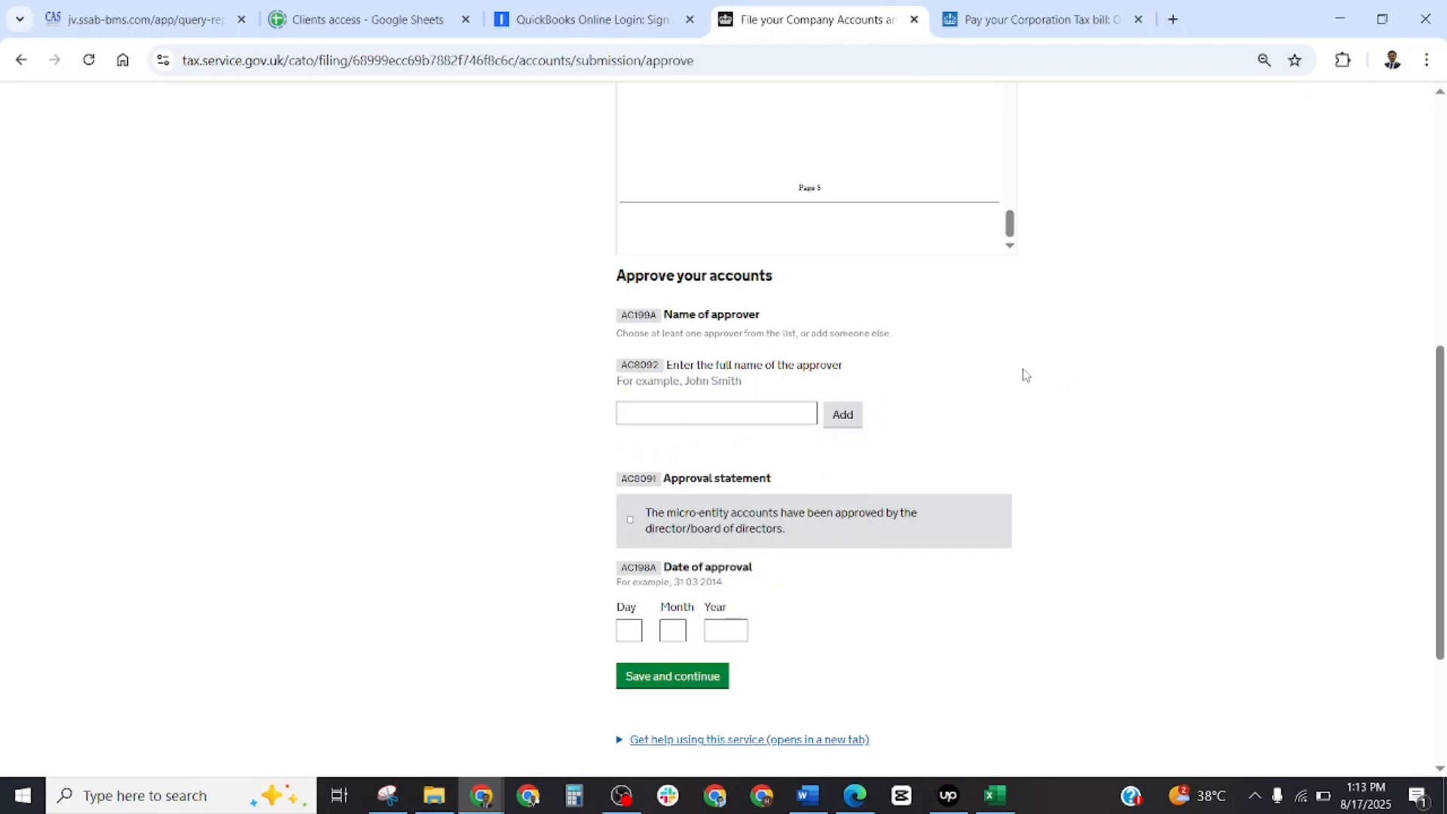
scroll(875, 392, "down", 3)
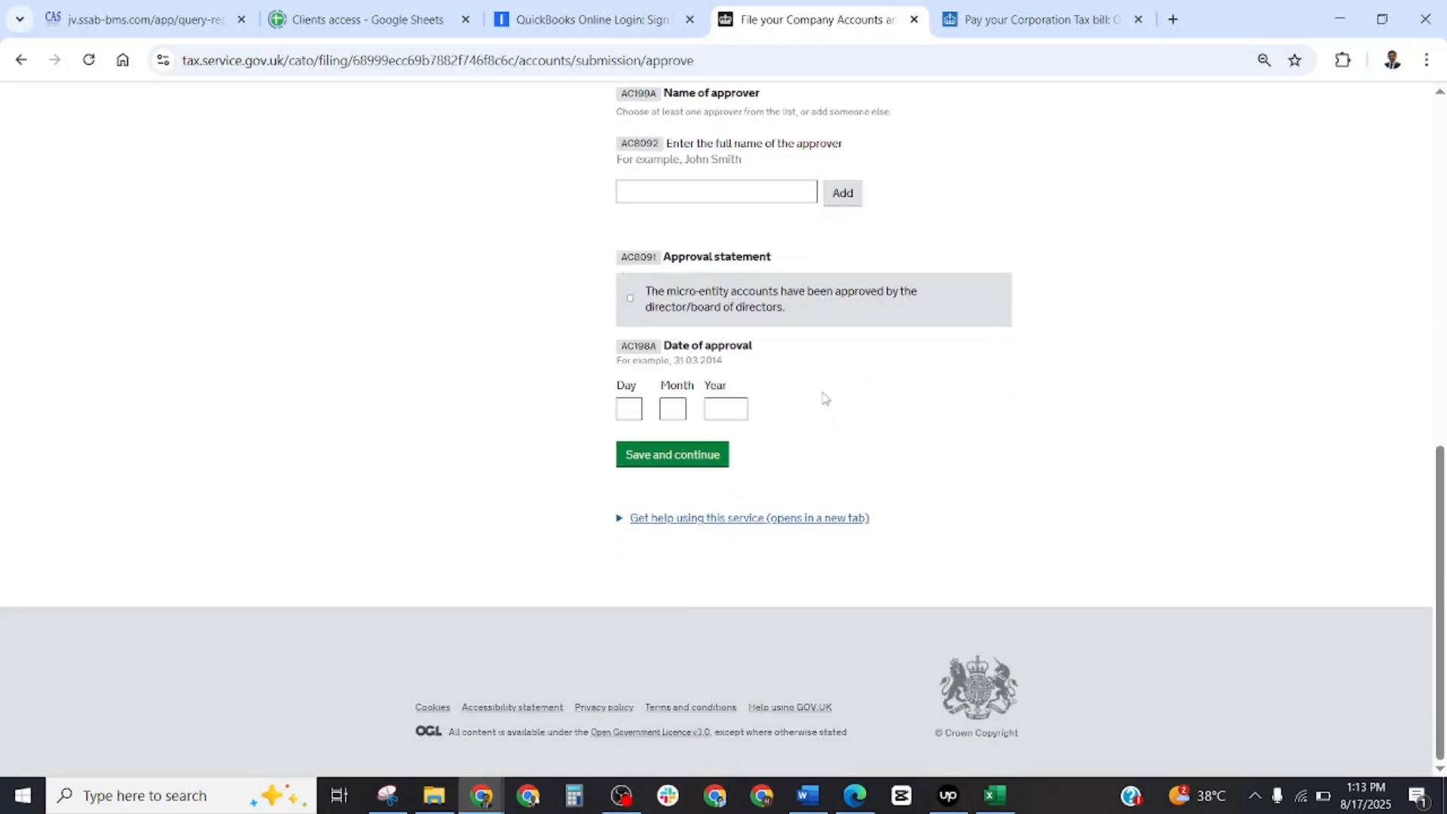
scroll(920, 358, "up", 4)
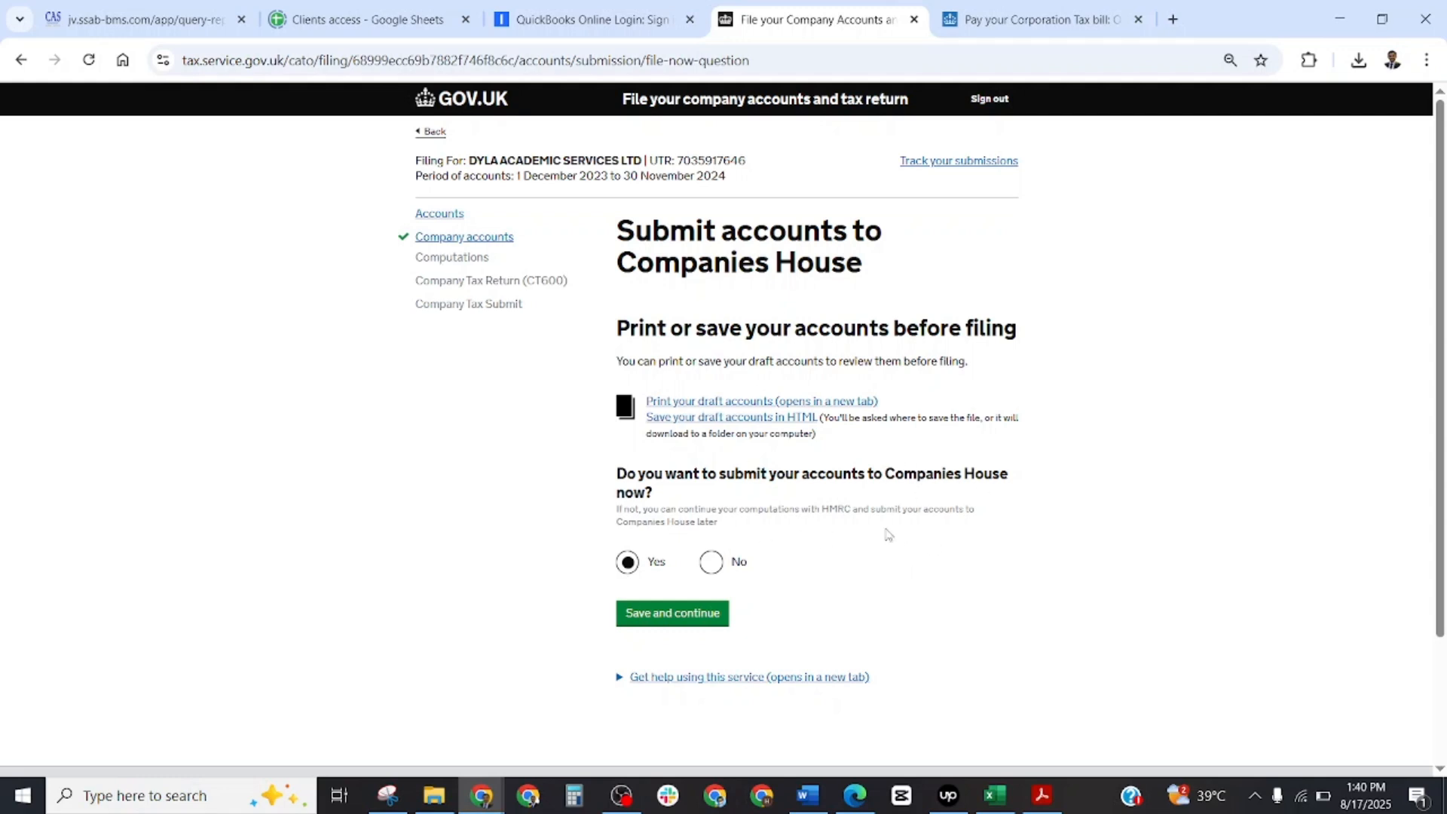
- Answer Yes to submitting the accounts to Companies House now and save the answer
left_click(713, 569)
left_click(638, 565)
left_click(703, 620)
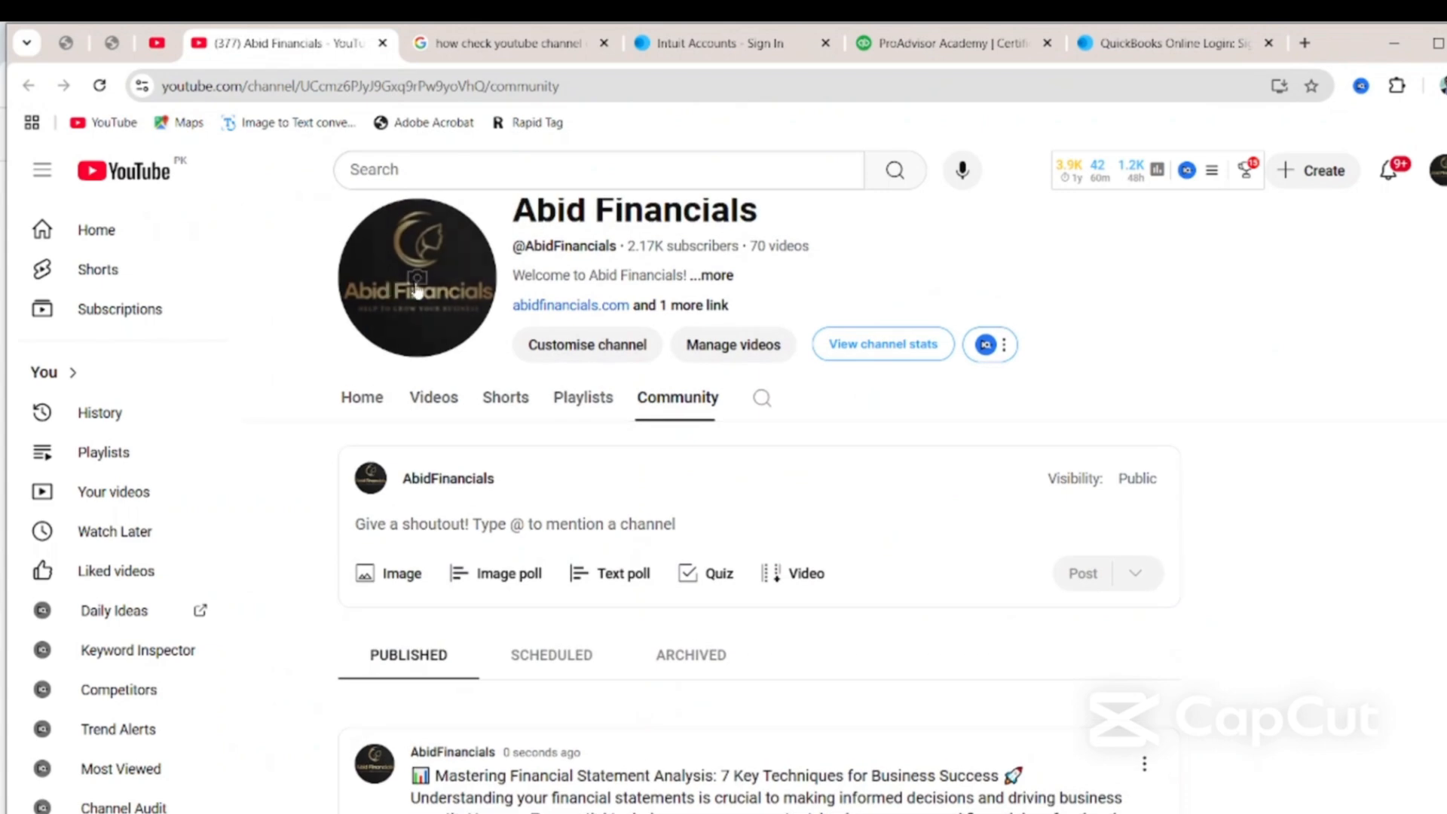
left_click(113, 234)
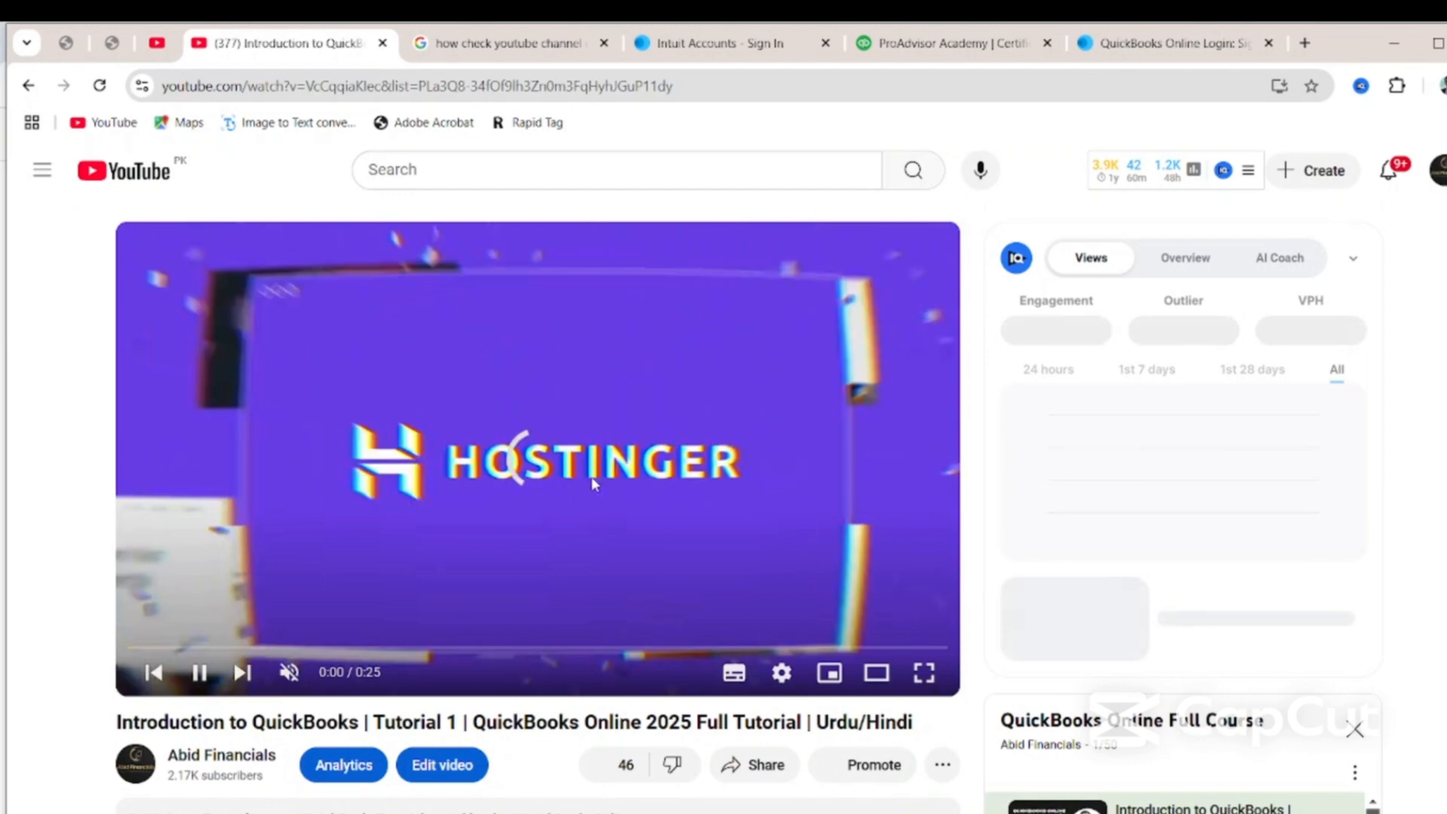
scroll(599, 484, "down", 5)
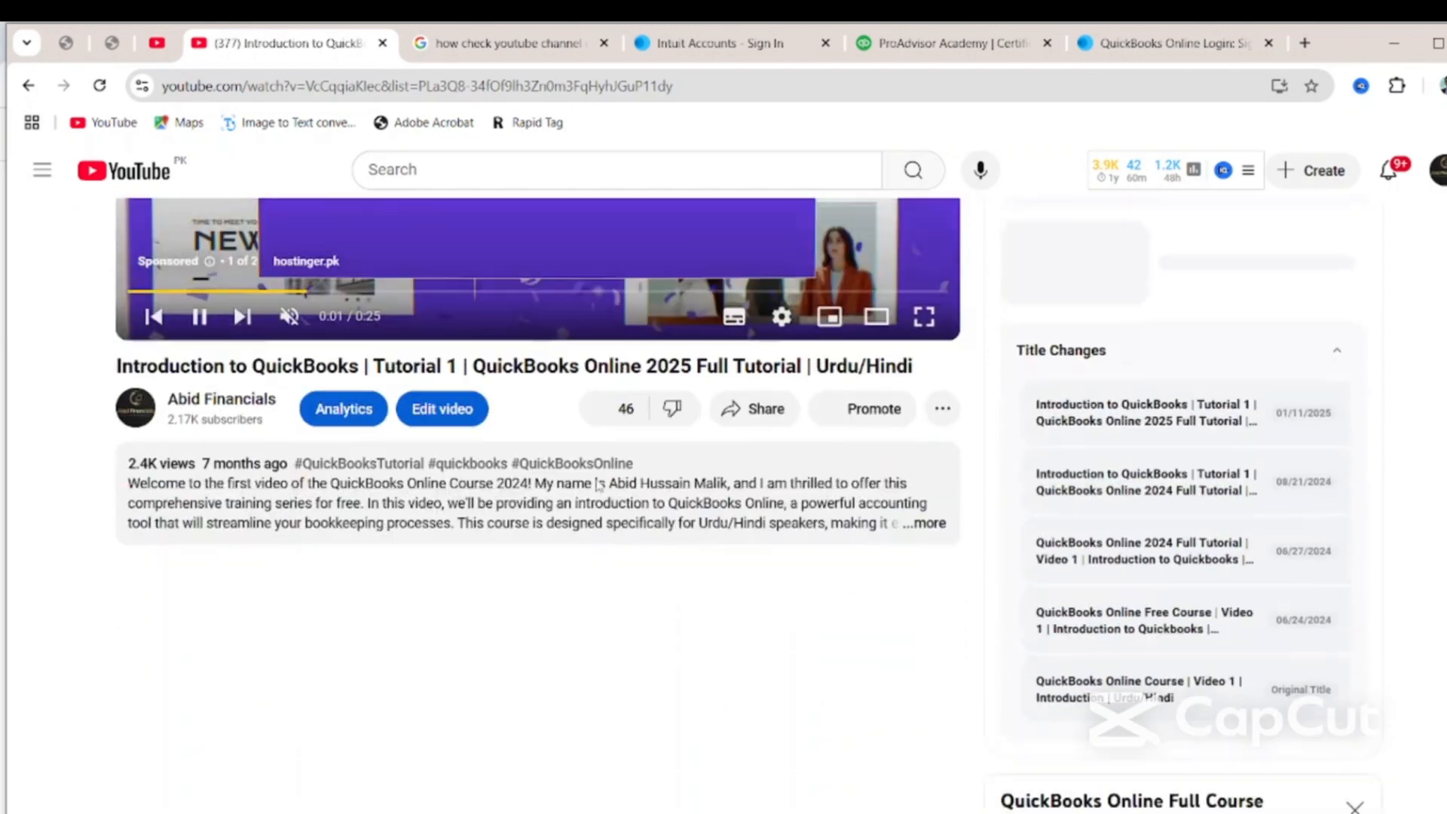